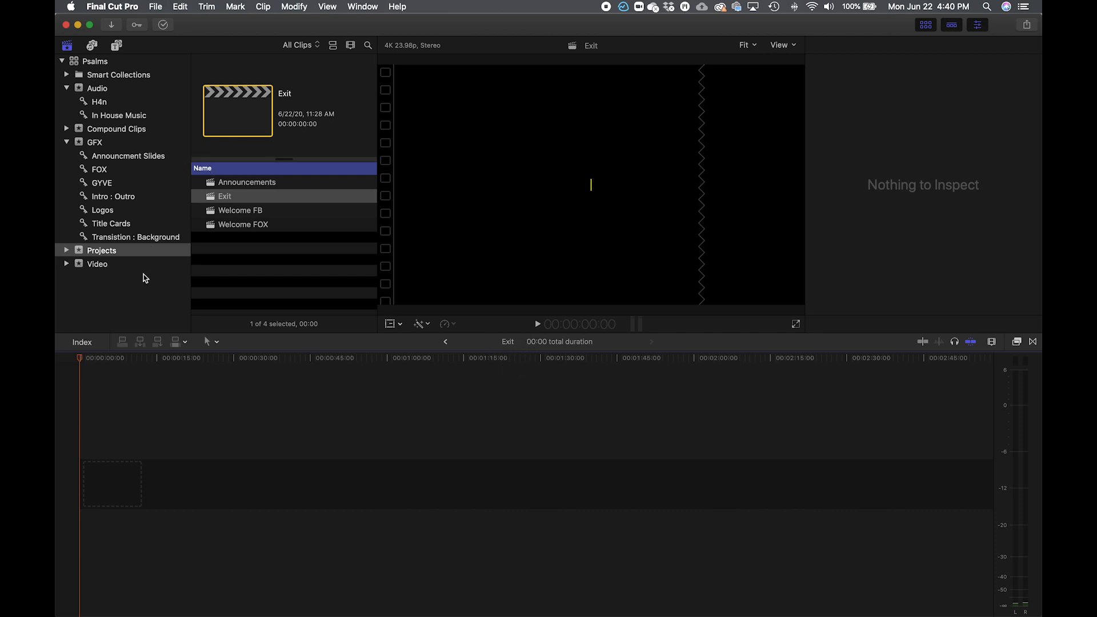
- Browse the Exit takes in the Video event and play the opening of the Exit 4 synchronized clip
{"action": "left_click", "coordinate": [94, 265]}
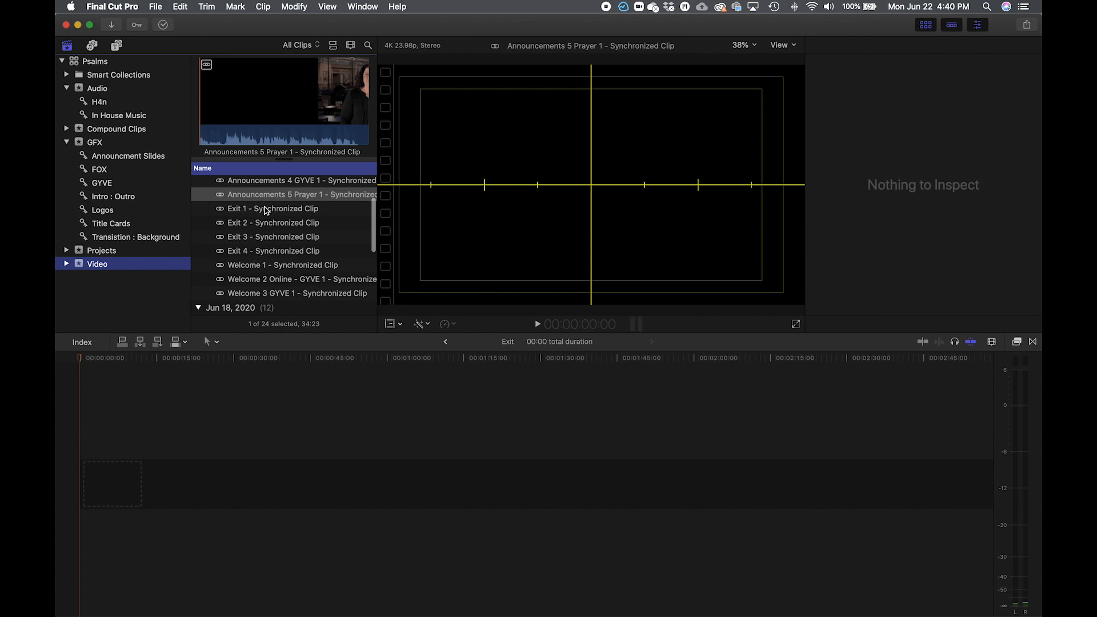
{"action": "double_click", "coordinate": [266, 209]}
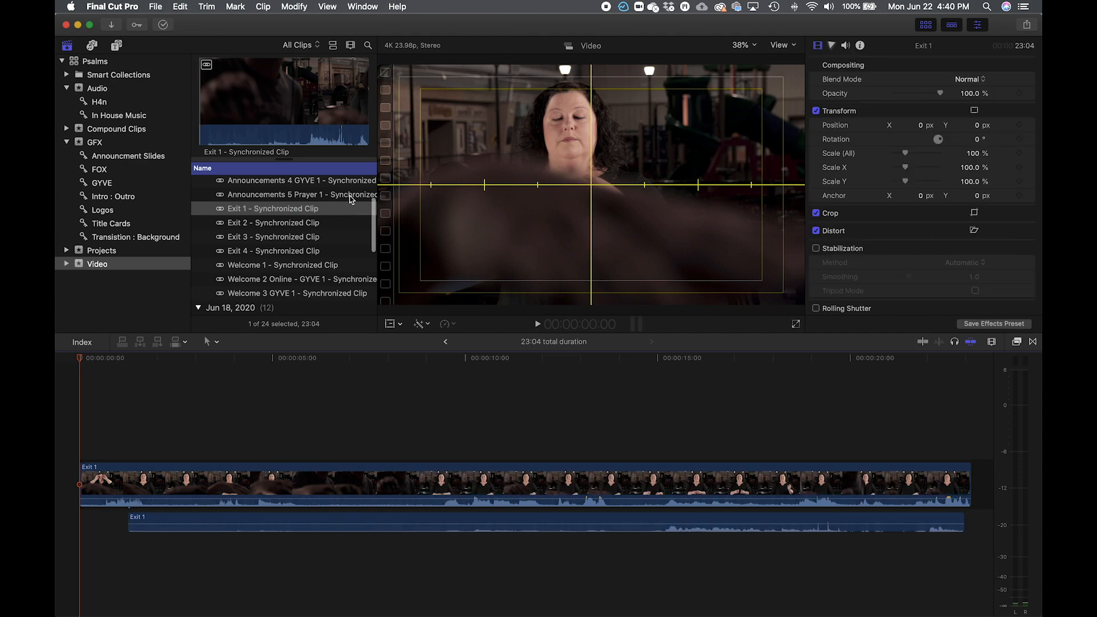
{"action": "scroll", "coordinate": [365, 200], "scroll_direction": "right", "scroll_amount": 3}
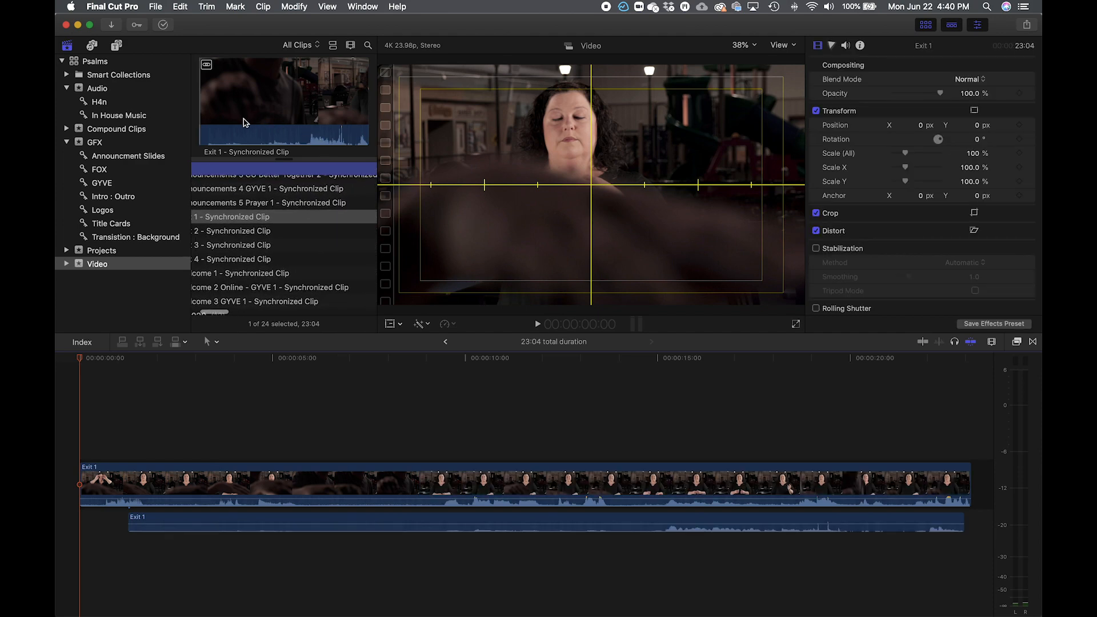
{"action": "scroll", "coordinate": [274, 228], "scroll_direction": "left", "scroll_amount": 3}
{"action": "left_click", "coordinate": [255, 236]}
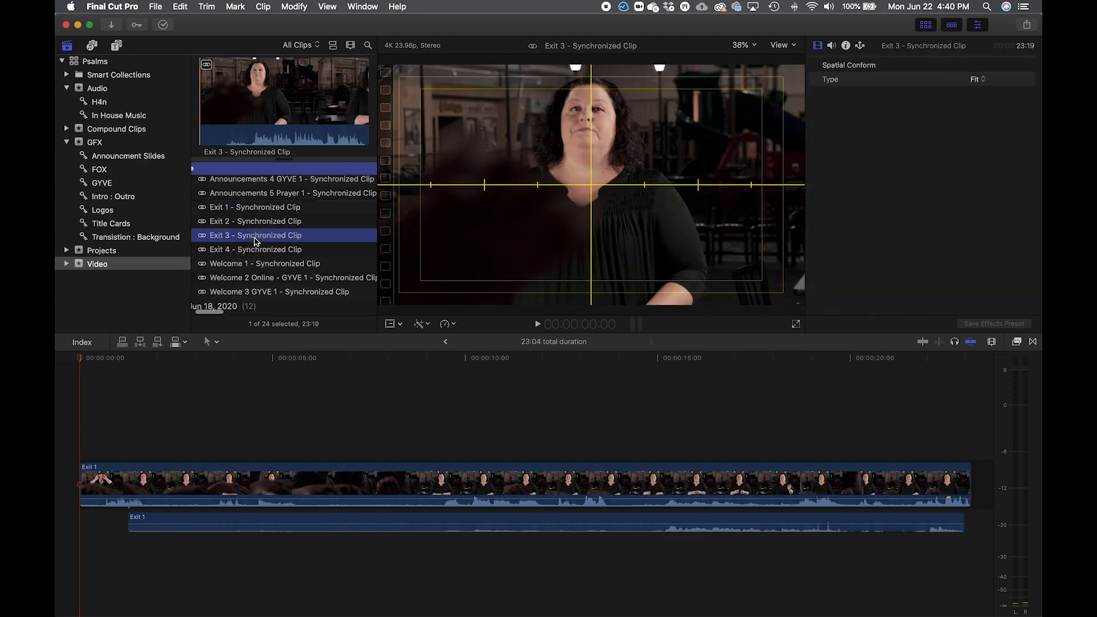
{"action": "left_click", "coordinate": [260, 250]}
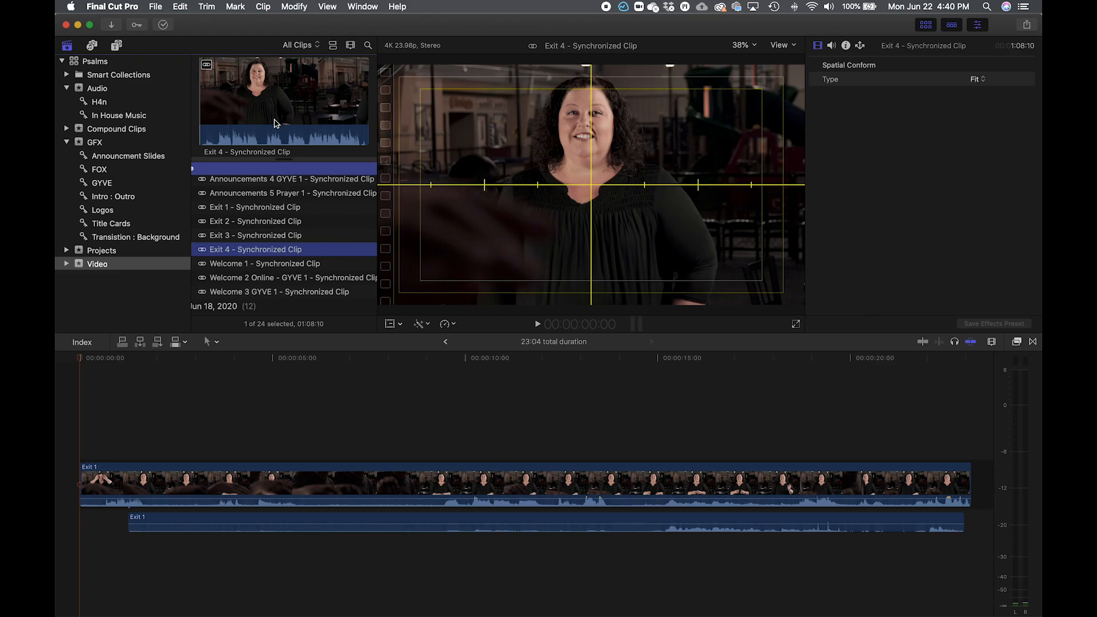
{"action": "key", "text": "space"}
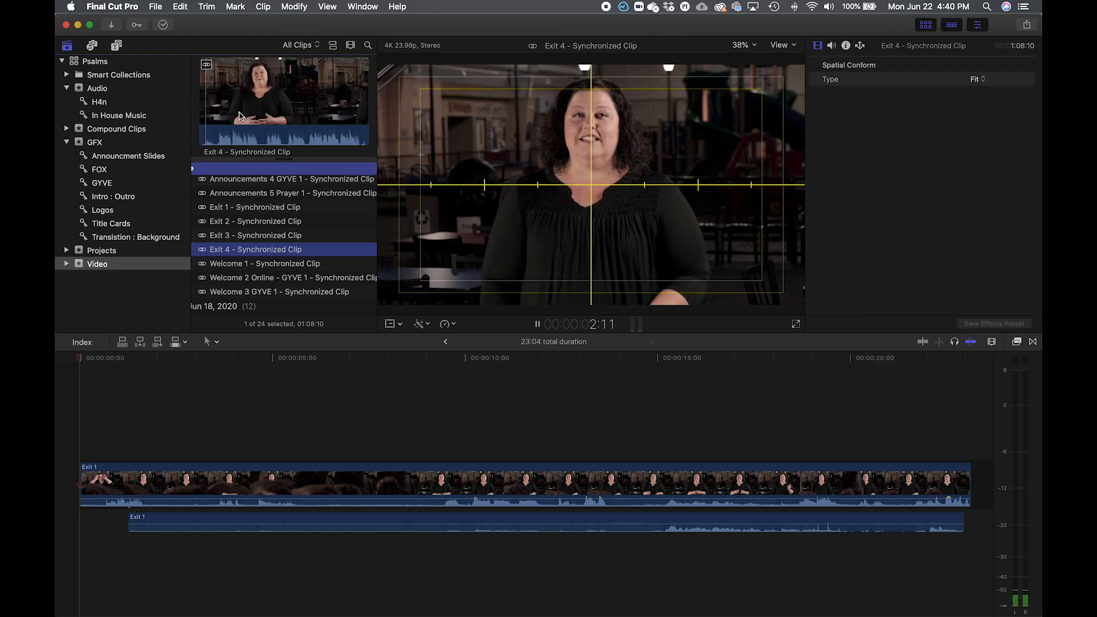
{"action": "key", "text": "XF86AudioRaiseVolume"}
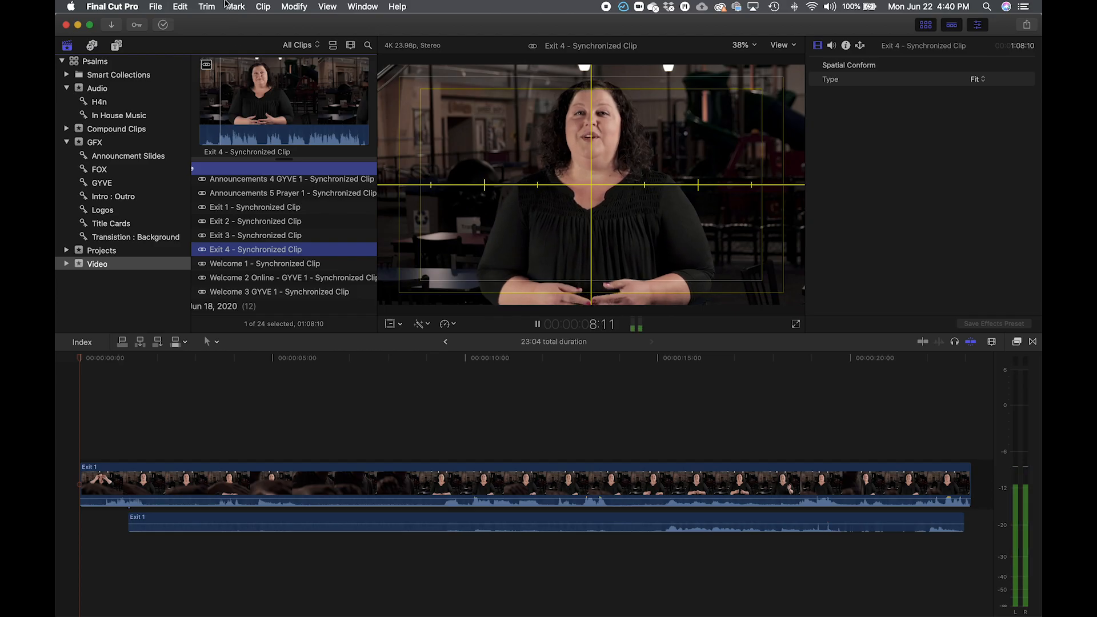
{"action": "key", "text": "space"}
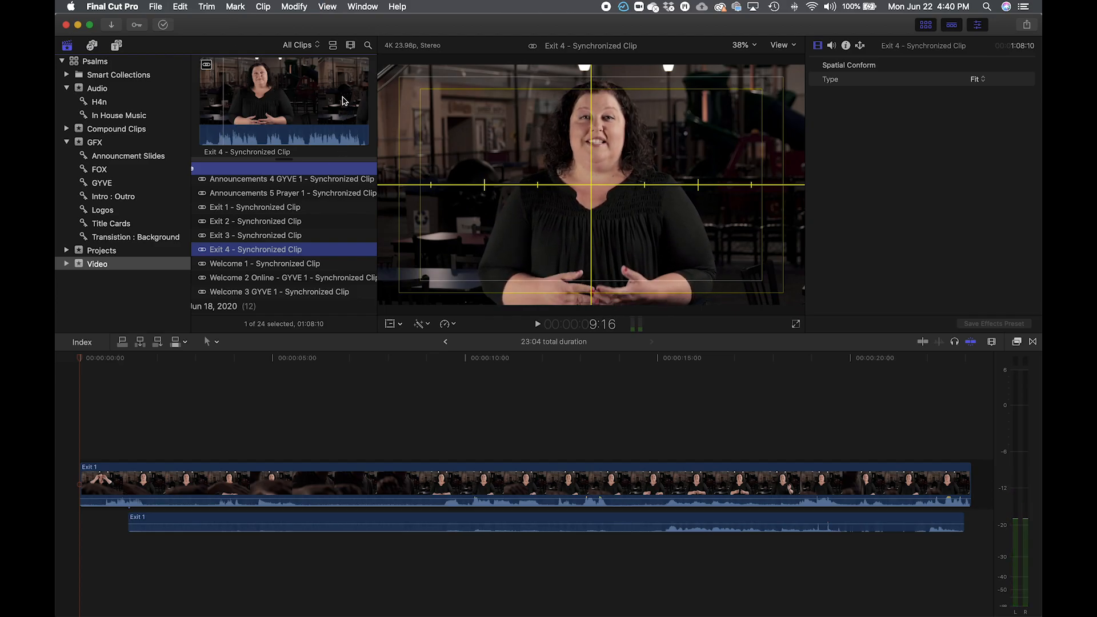
- Play back the ending of the Exit 4 synchronized clip with its full range selected
{"action": "key", "text": "o"}
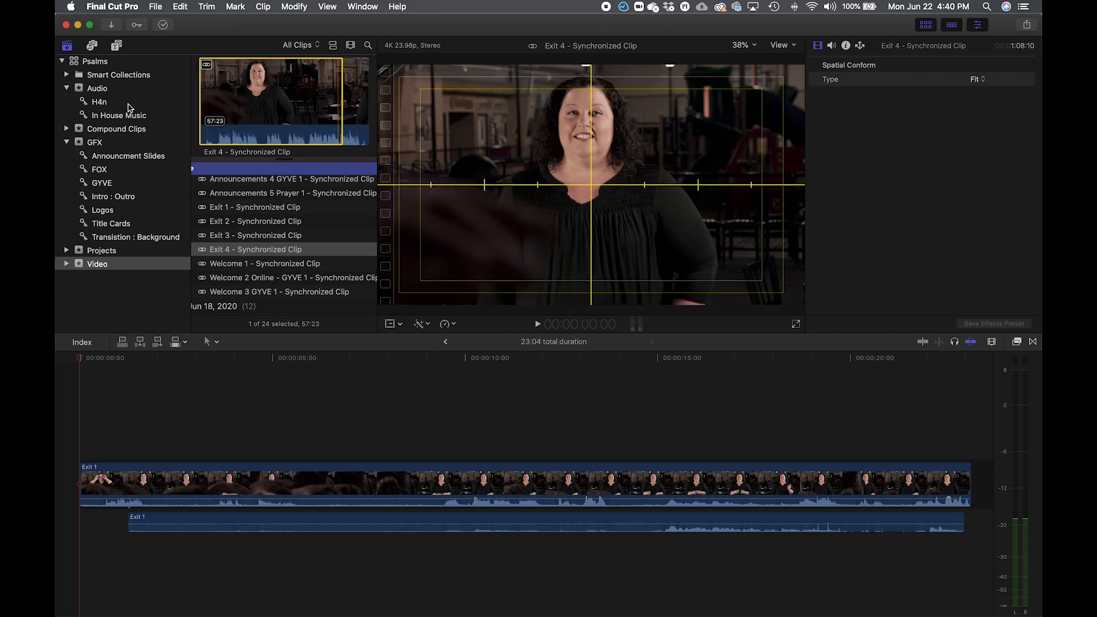
{"action": "left_click", "coordinate": [343, 94]}
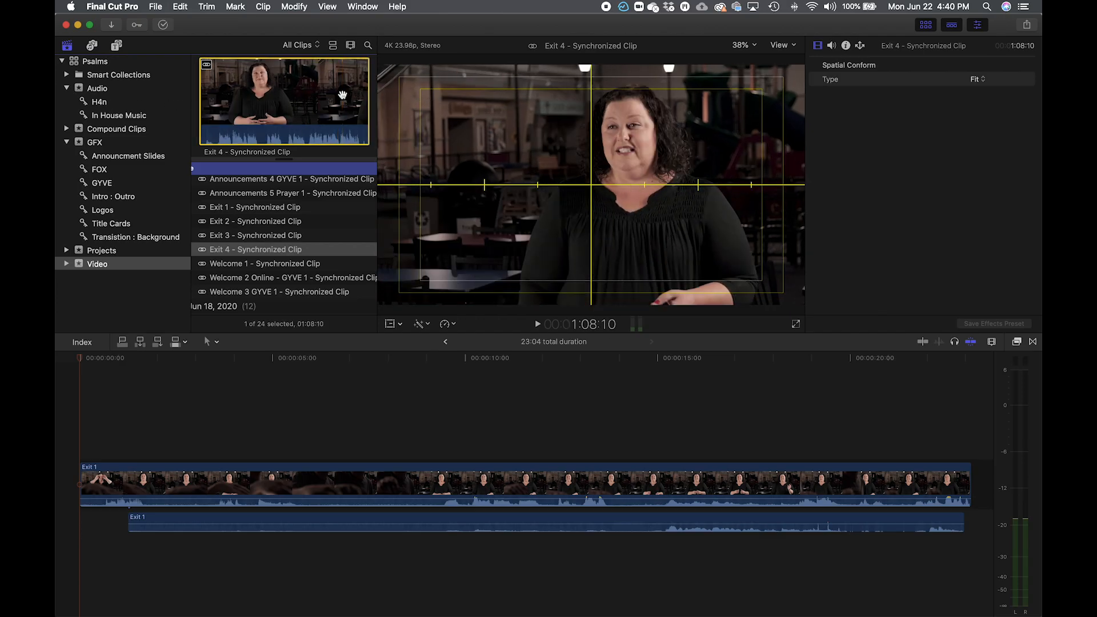
{"action": "key", "text": "space"}
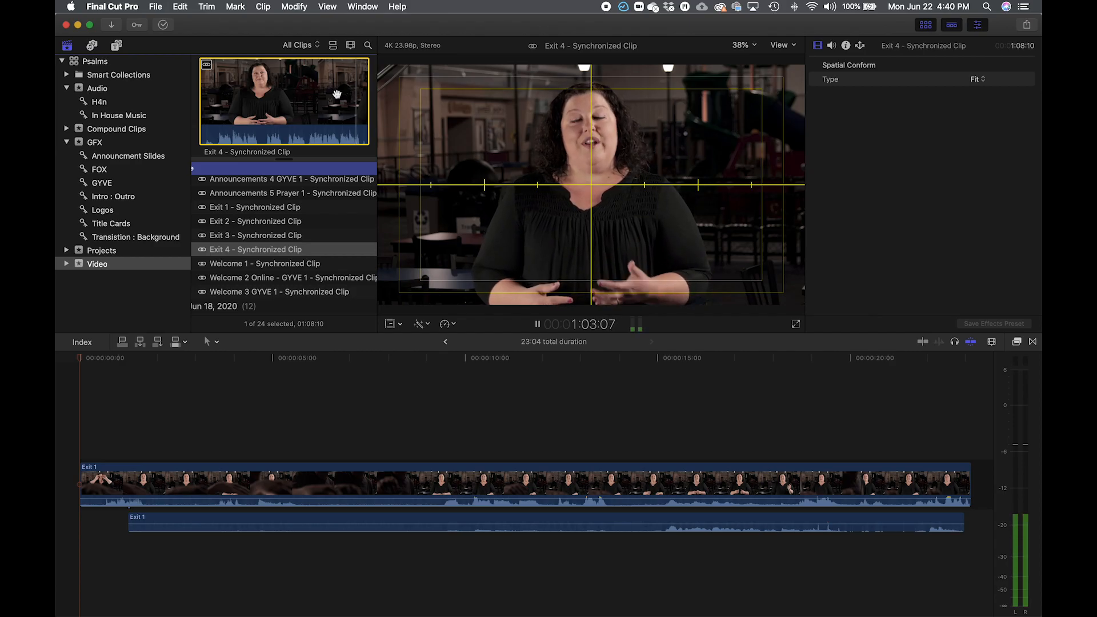
{"action": "key", "text": "space"}
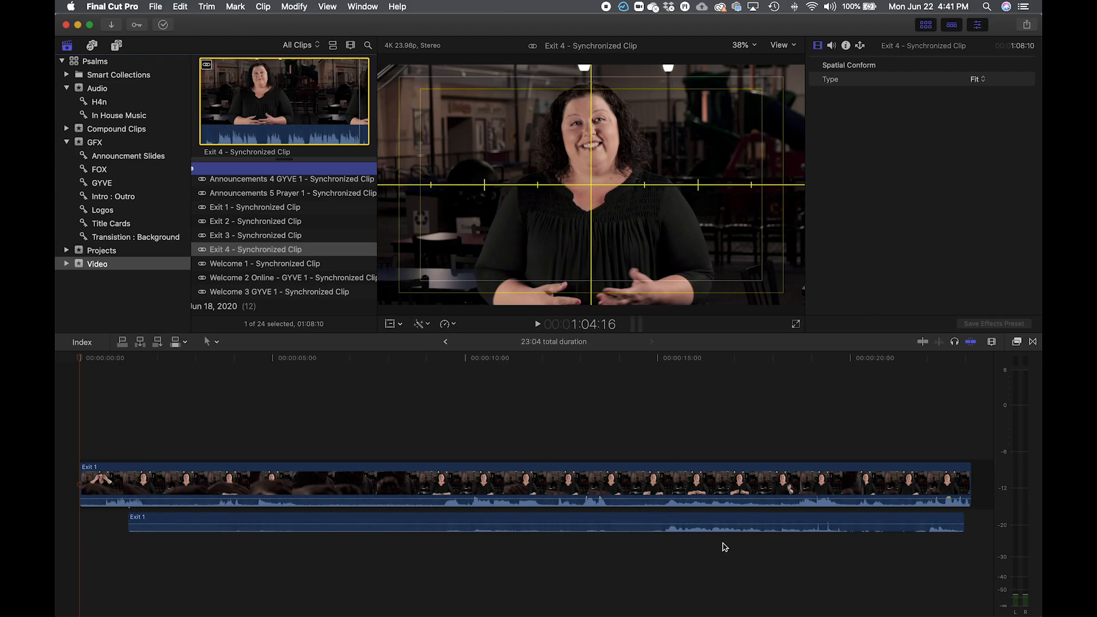
- Open the Exit project and place the Exit 4 synchronized clip from the Video event at the start of its timeline
{"action": "scroll", "coordinate": [280, 245], "scroll_direction": "up", "scroll_amount": 3}
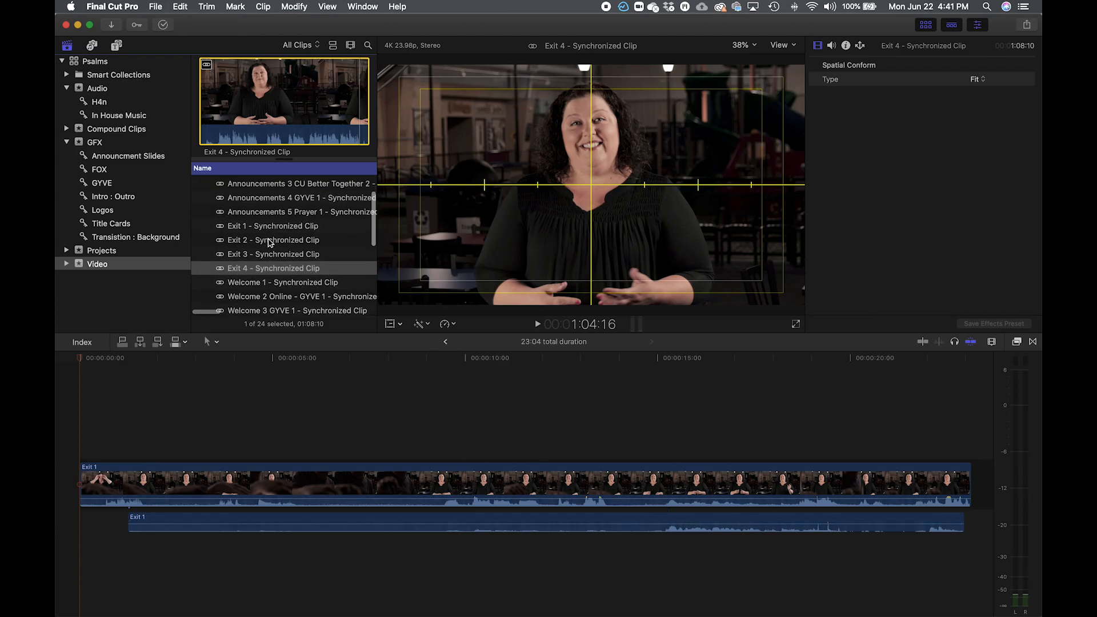
{"action": "scroll", "coordinate": [282, 242], "scroll_direction": "down", "scroll_amount": 5}
{"action": "scroll", "coordinate": [282, 243], "scroll_direction": "up", "scroll_amount": 3}
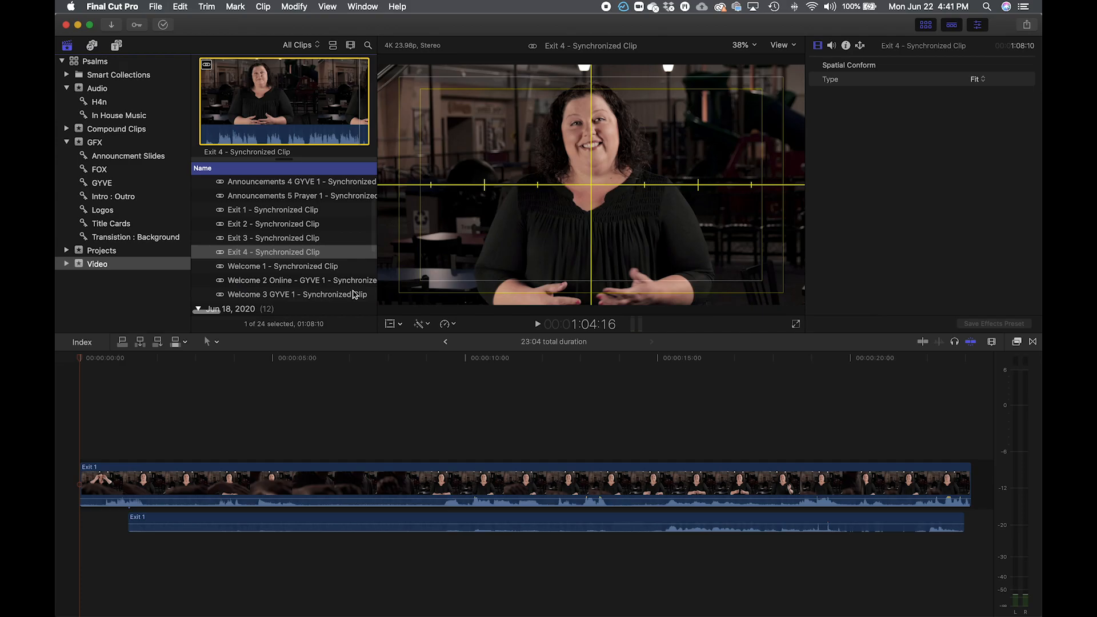
{"action": "left_click", "coordinate": [132, 256]}
{"action": "double_click", "coordinate": [251, 201]}
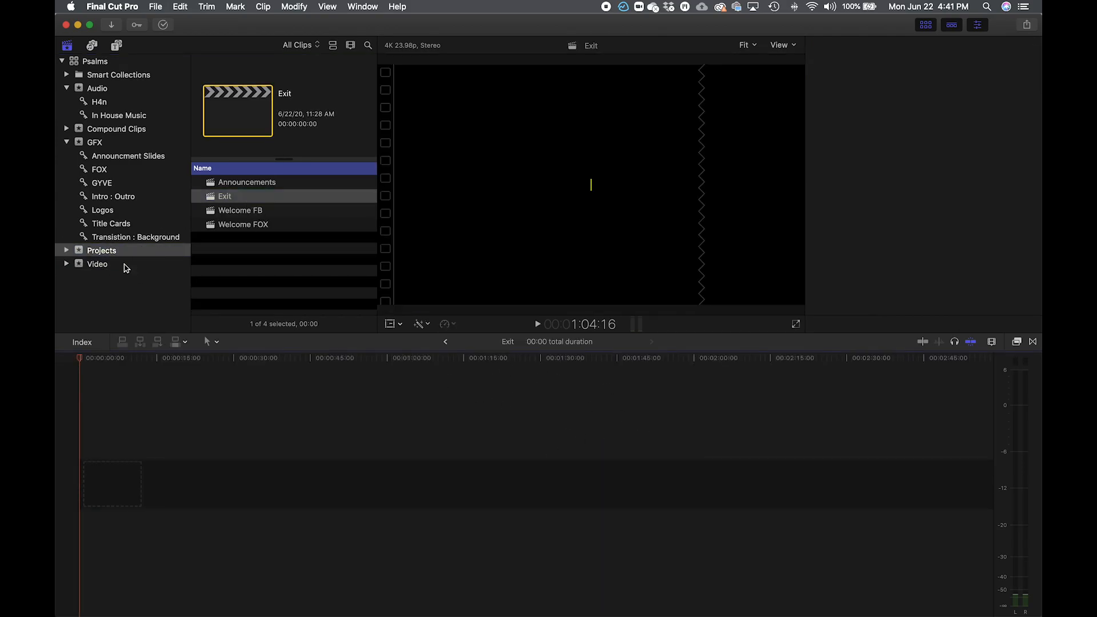
{"action": "left_click", "coordinate": [92, 266]}
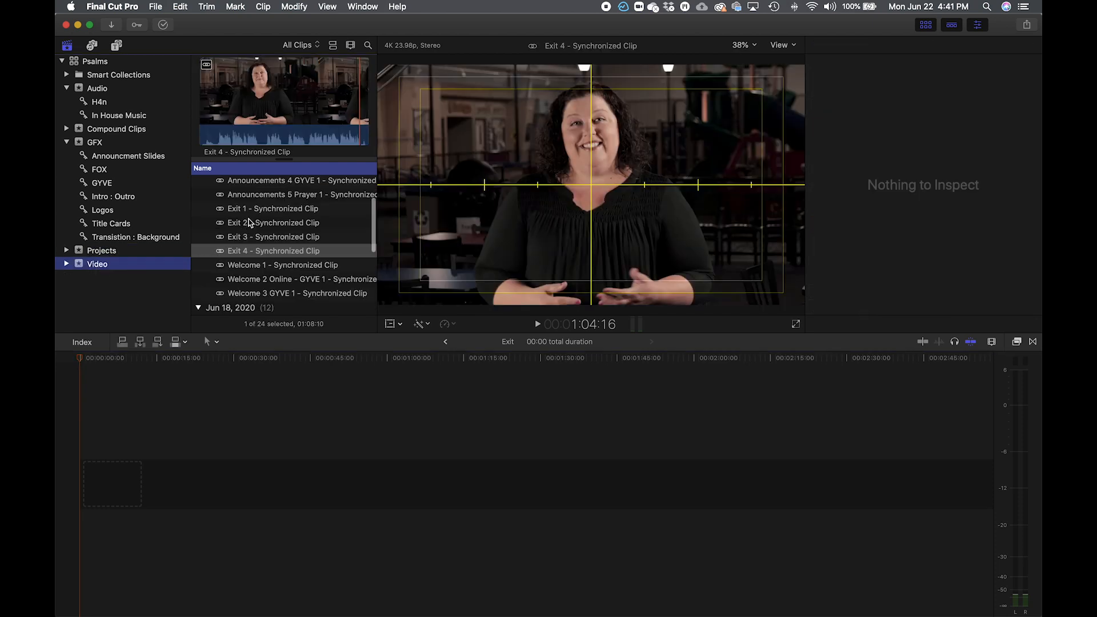
{"action": "left_click_drag", "start_coordinate": [239, 255], "coordinate": [242, 509]}
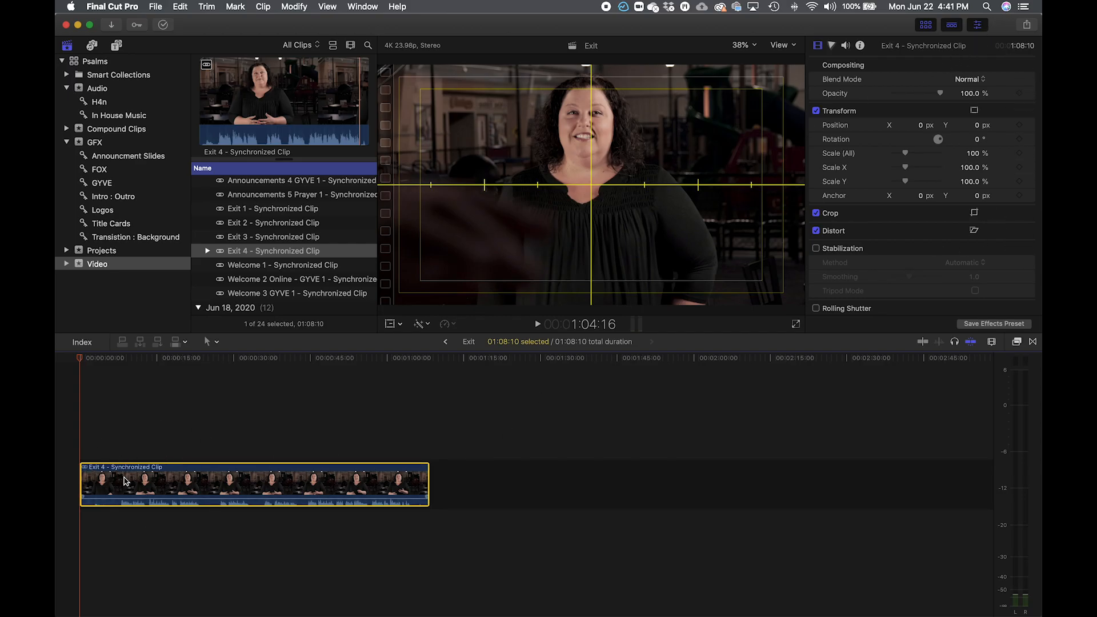
- Cut the Exit 4 clip at about 1:05:19 and delete the leftover piece at its end
{"action": "key", "text": "b"}
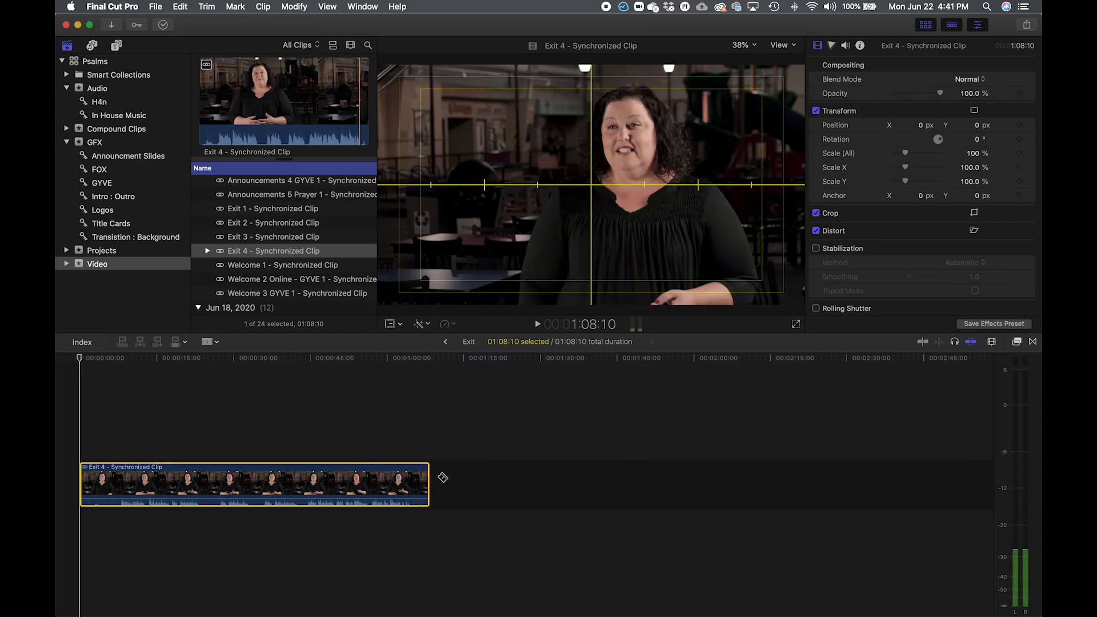
{"action": "key", "text": "super+equal"}
{"action": "key", "text": "a"}
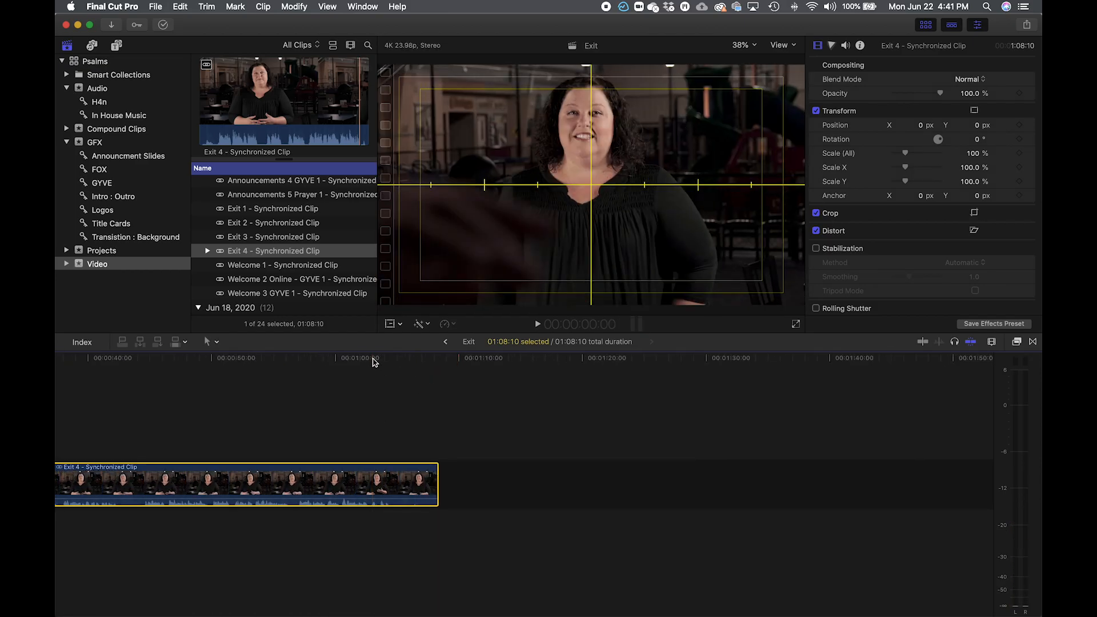
{"action": "left_click", "coordinate": [372, 359]}
{"action": "key", "text": "space"}
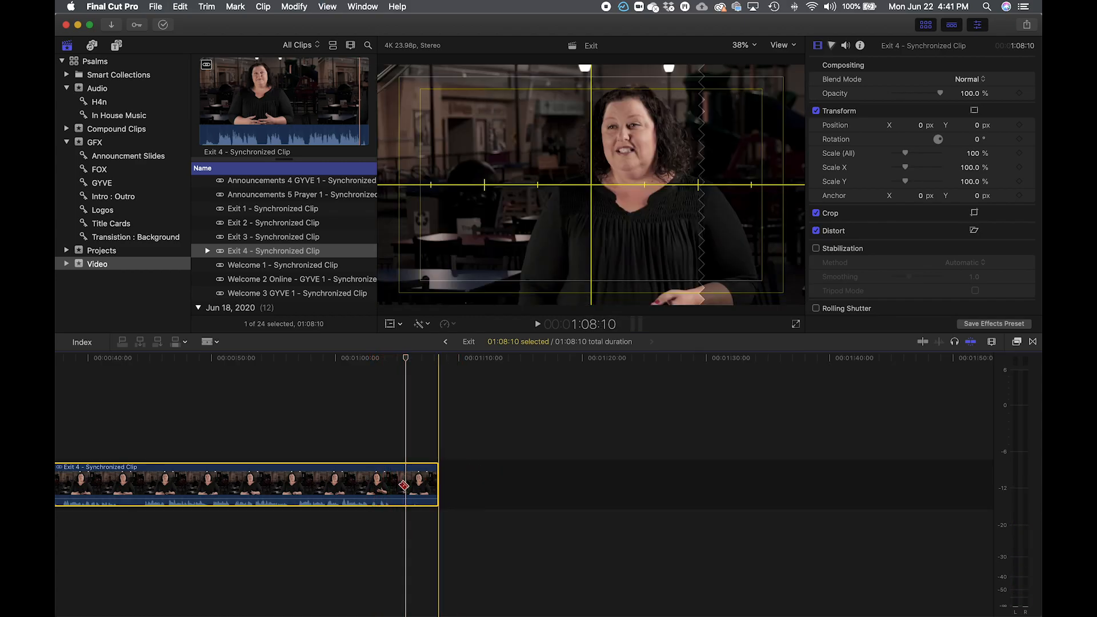
{"action": "left_click", "coordinate": [408, 485]}
{"action": "key", "text": "a"}
{"action": "left_click", "coordinate": [420, 486]}
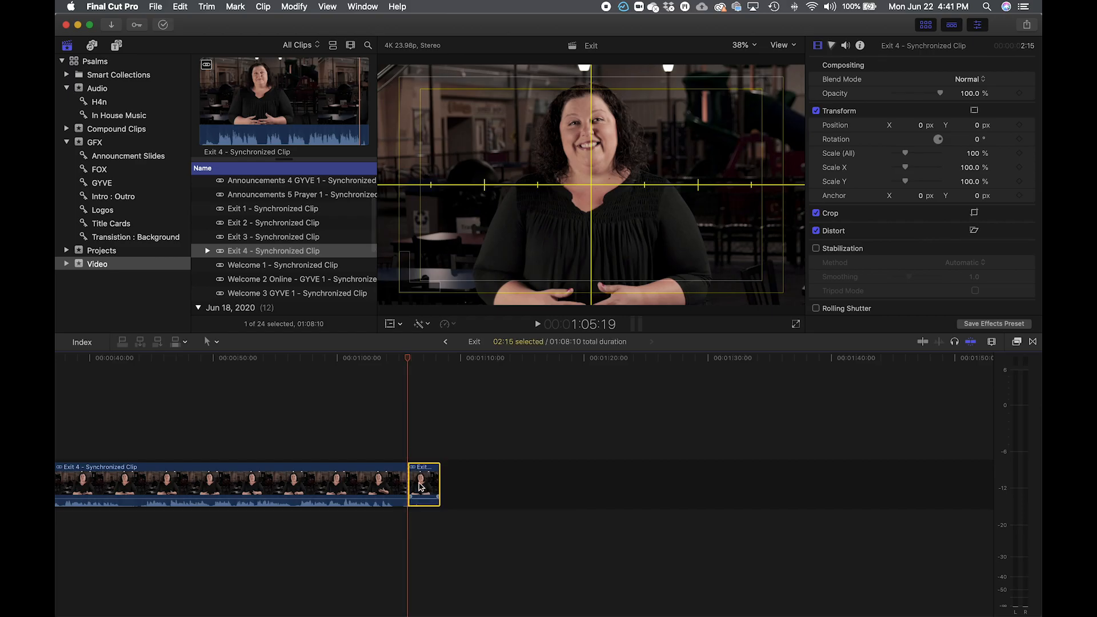
{"action": "key", "text": "Delete"}
- Cut the Exit 4 clip at about 7:08, just before the speech starts, and delete the opening piece
{"action": "key", "text": "shift+z"}
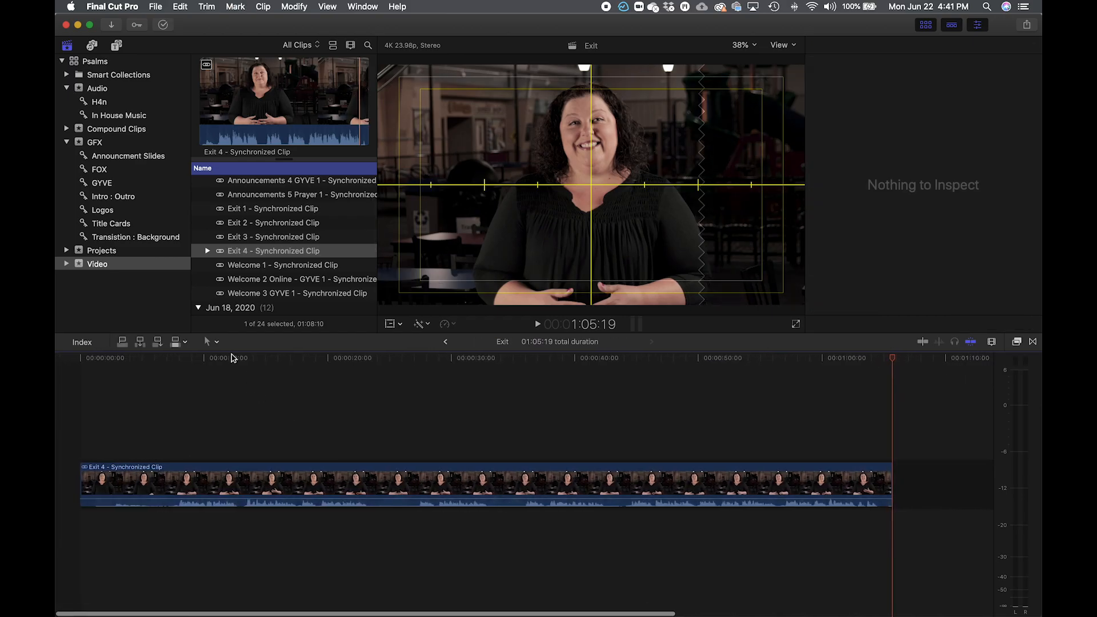
{"action": "left_click", "coordinate": [119, 358]}
{"action": "key", "text": "space"}
{"action": "key", "text": "space"}
{"action": "left_click", "coordinate": [165, 360]}
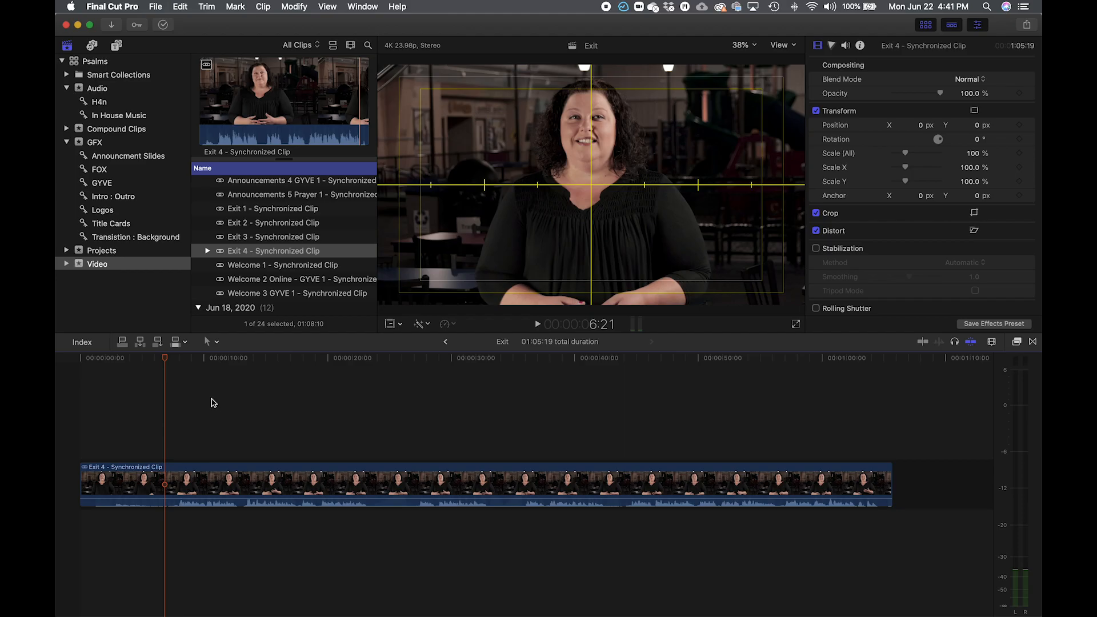
{"action": "left_click", "coordinate": [173, 476]}
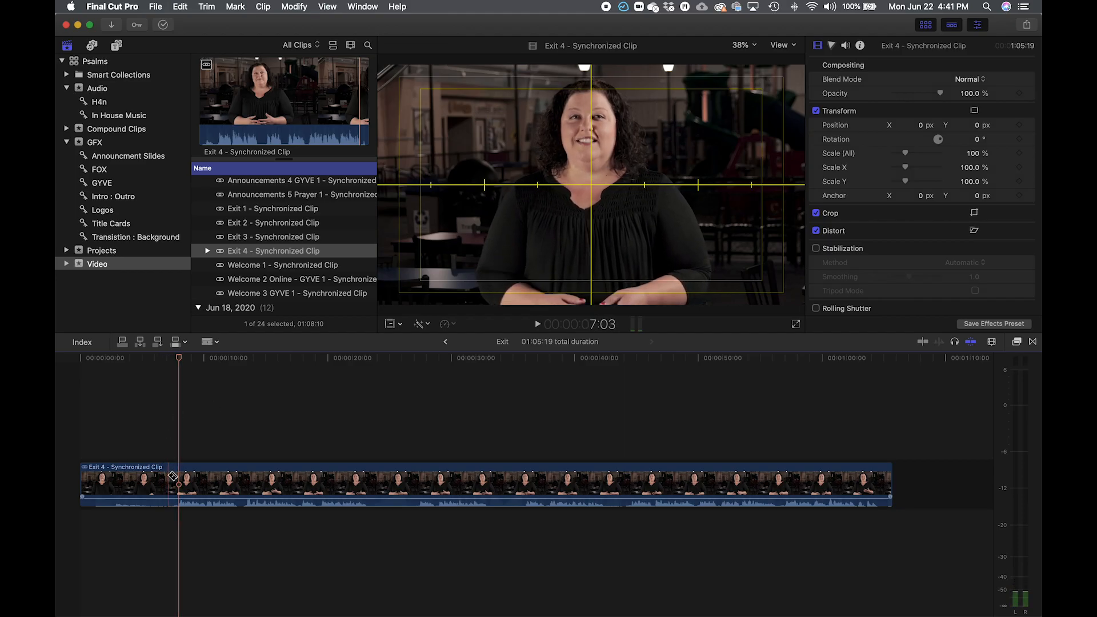
{"action": "left_click", "coordinate": [172, 475]}
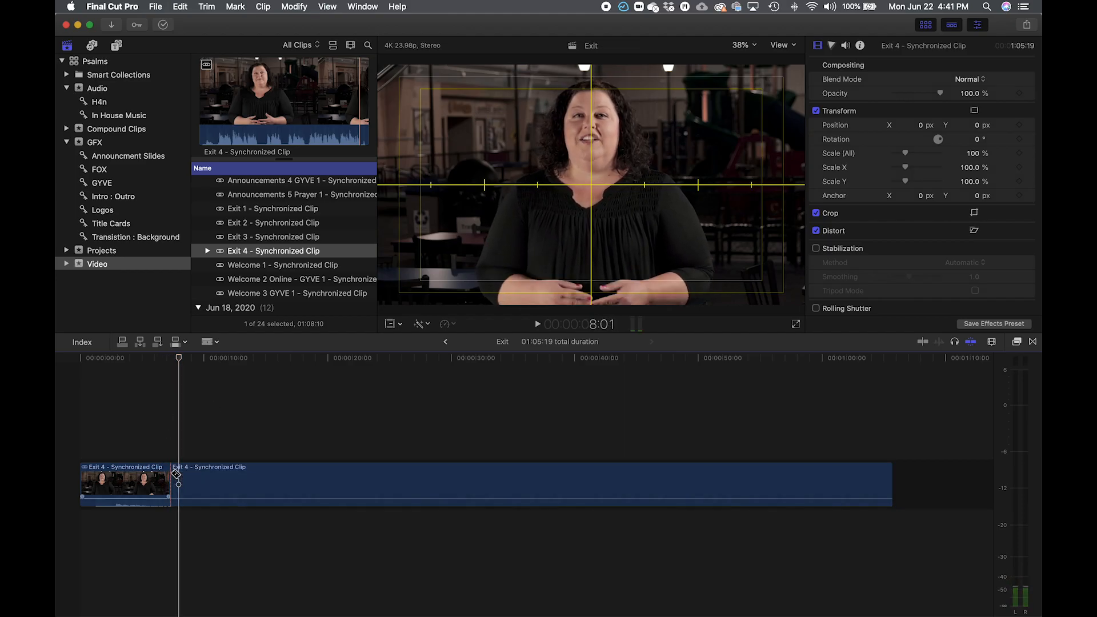
{"action": "key", "text": "a"}
{"action": "left_click", "coordinate": [146, 487]}
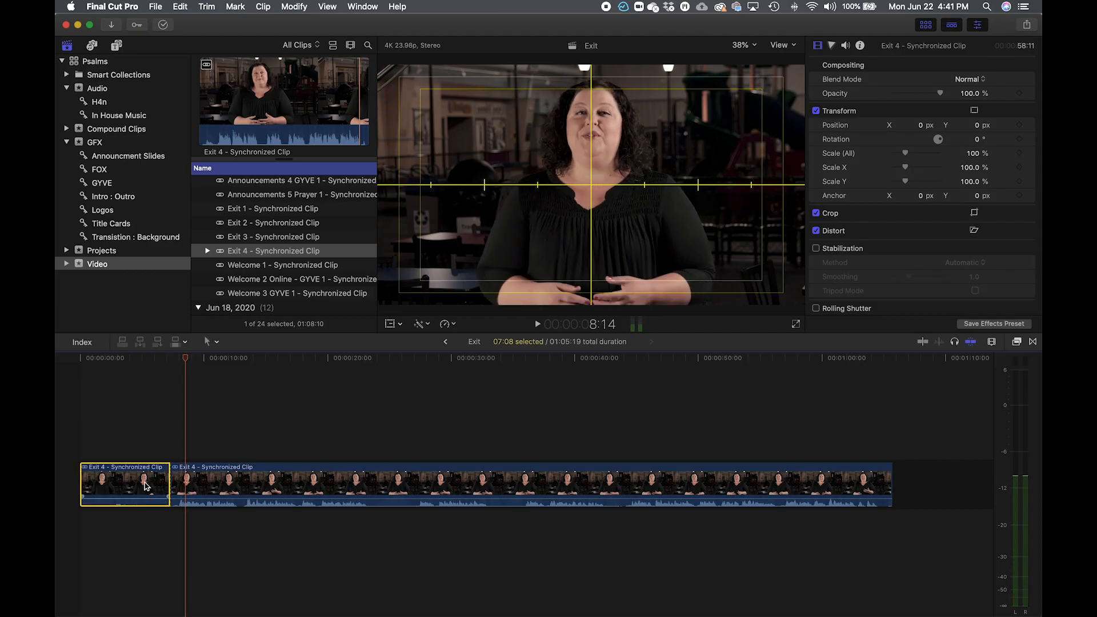
{"action": "key", "text": "Delete"}
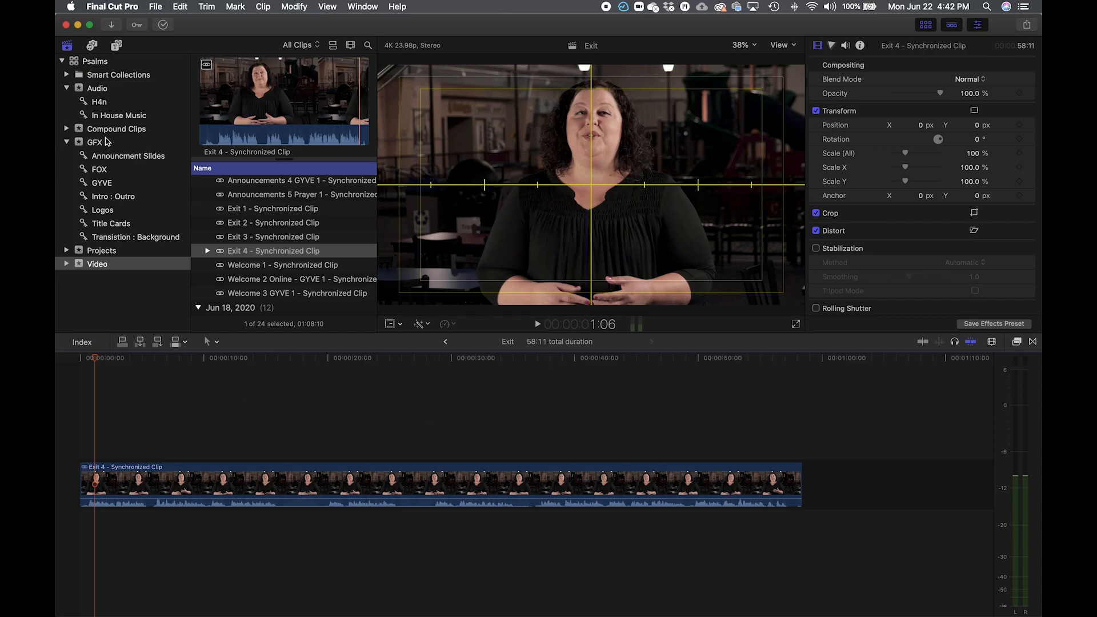
- Switch to Finder and open the Graphics folder inside the Psalms series' June 24 folder
{"action": "key", "text": "ctrl+Up"}
{"action": "left_click", "coordinate": [726, 197]}
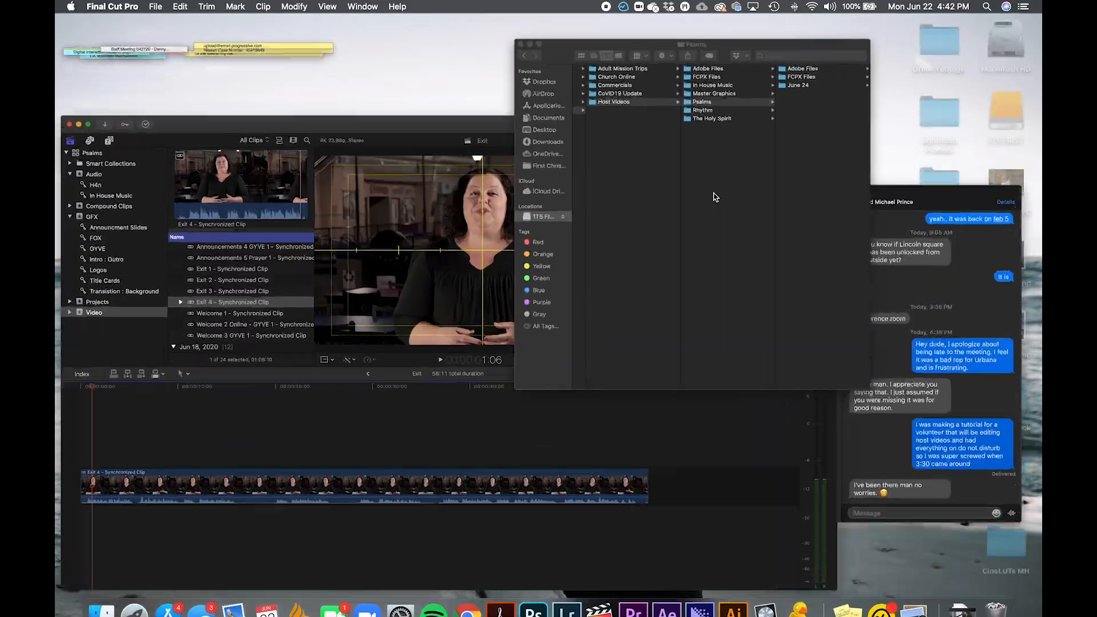
{"action": "left_click_drag", "start_coordinate": [554, 41], "coordinate": [618, 44]}
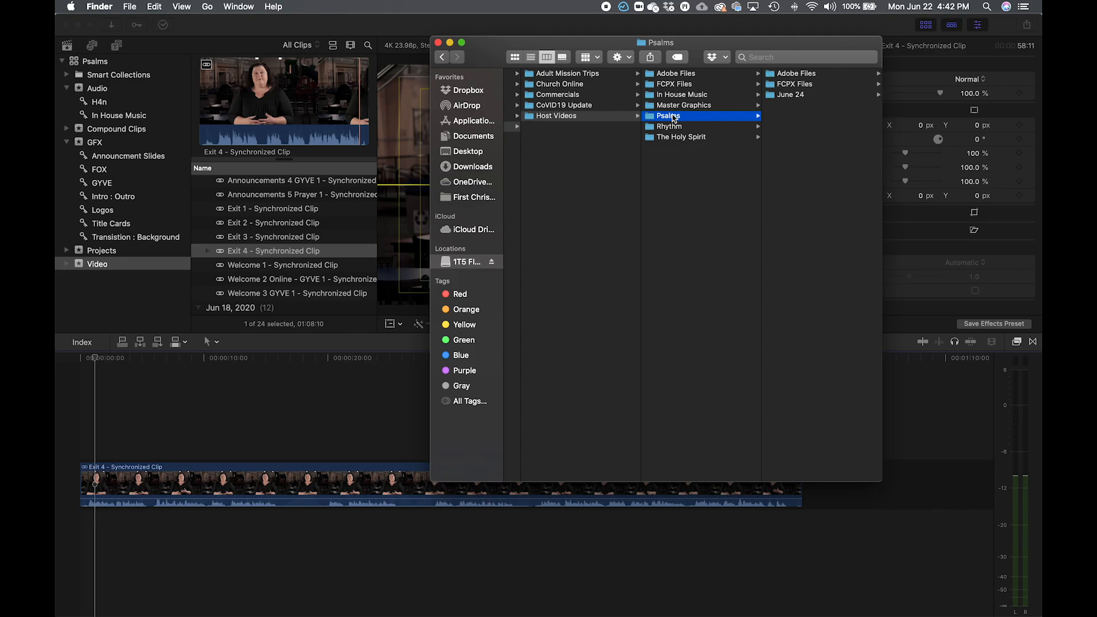
{"action": "left_click", "coordinate": [793, 98]}
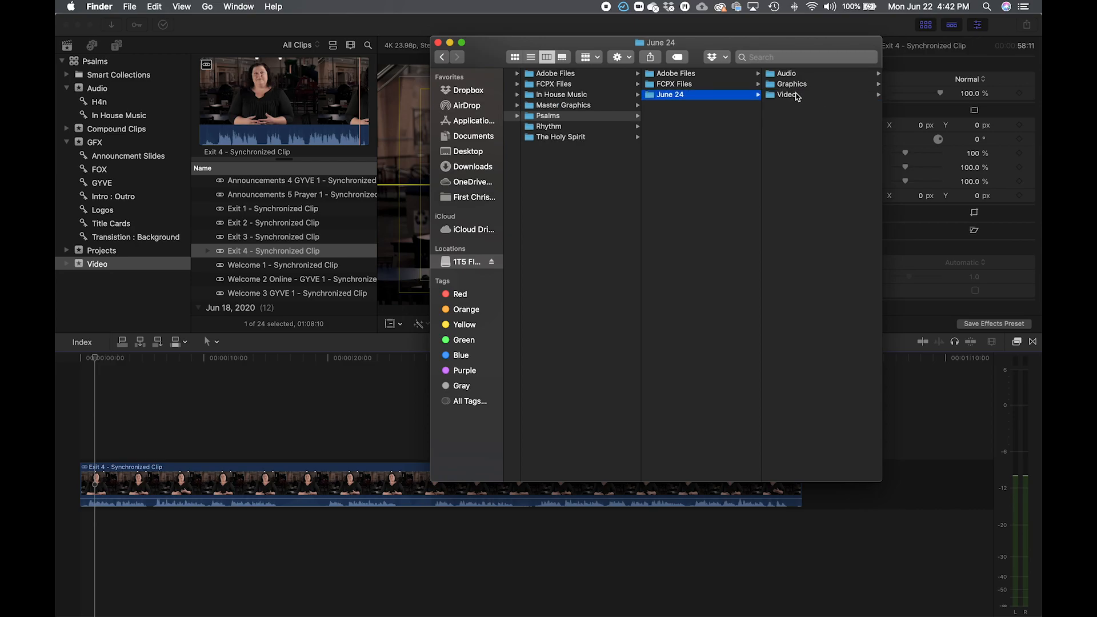
{"action": "left_click", "coordinate": [800, 86]}
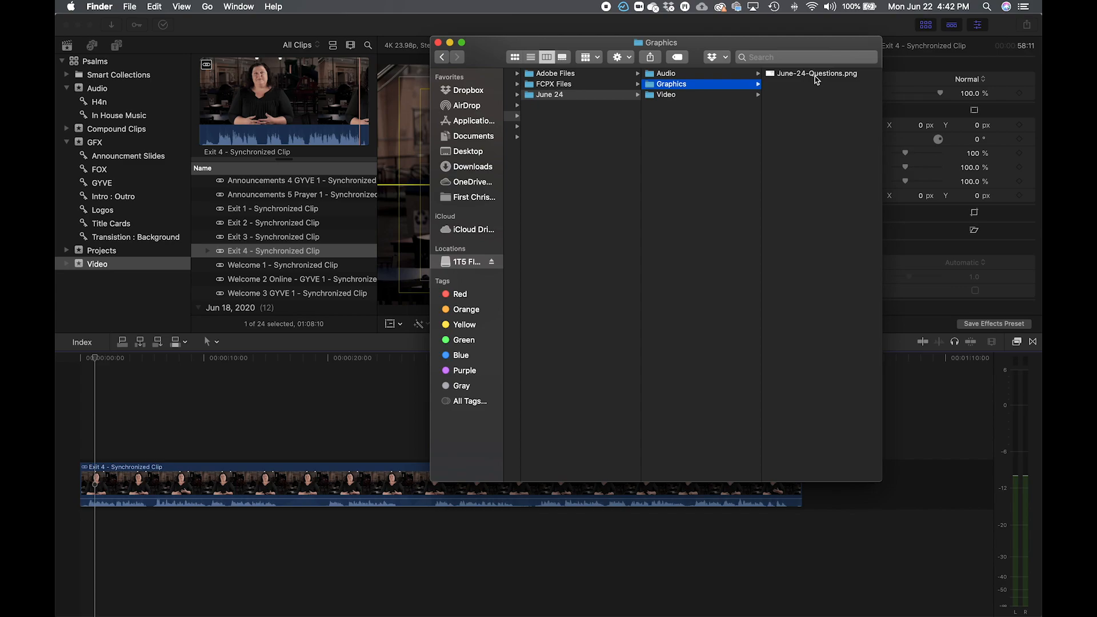
- Preview the June-24-Questions.png graphic at a larger size
{"action": "left_click", "coordinate": [817, 75]}
{"action": "key", "text": "space"}
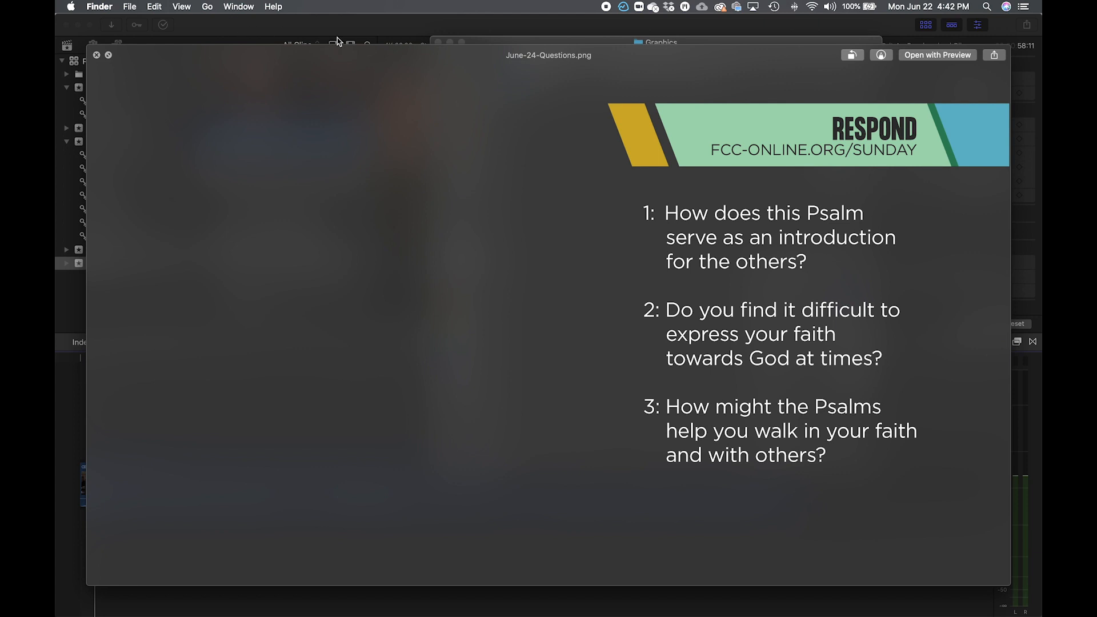
{"action": "key", "text": "space"}
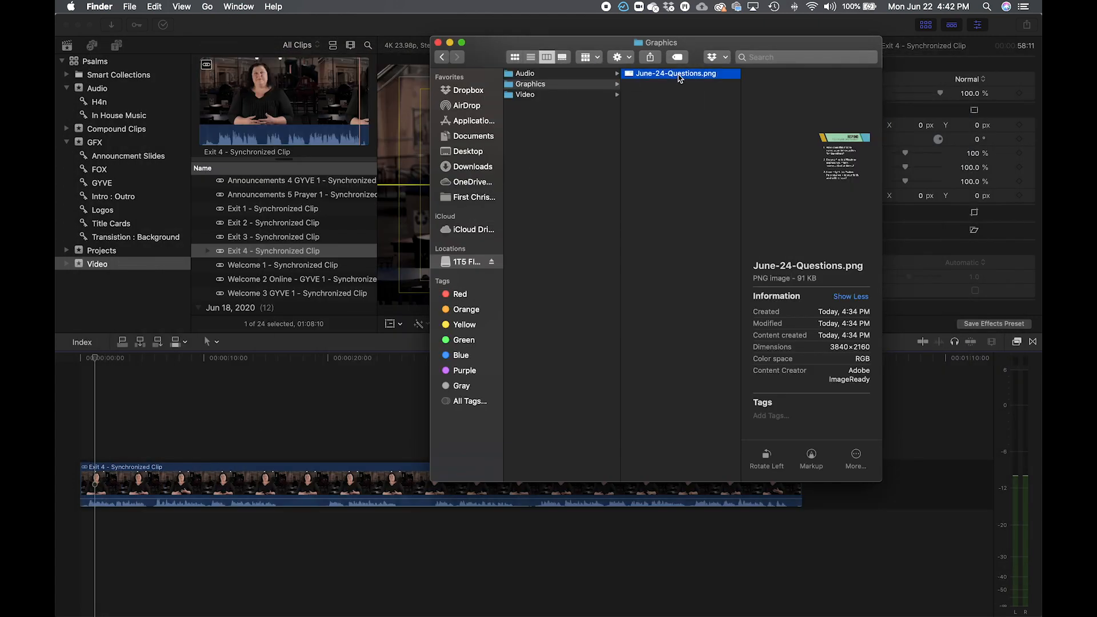
- Import June-24-Questions.png into the Projects event and connect it above the Exit 4 clip at about 15 seconds
{"action": "left_click_drag", "start_coordinate": [680, 78], "coordinate": [328, 285]}
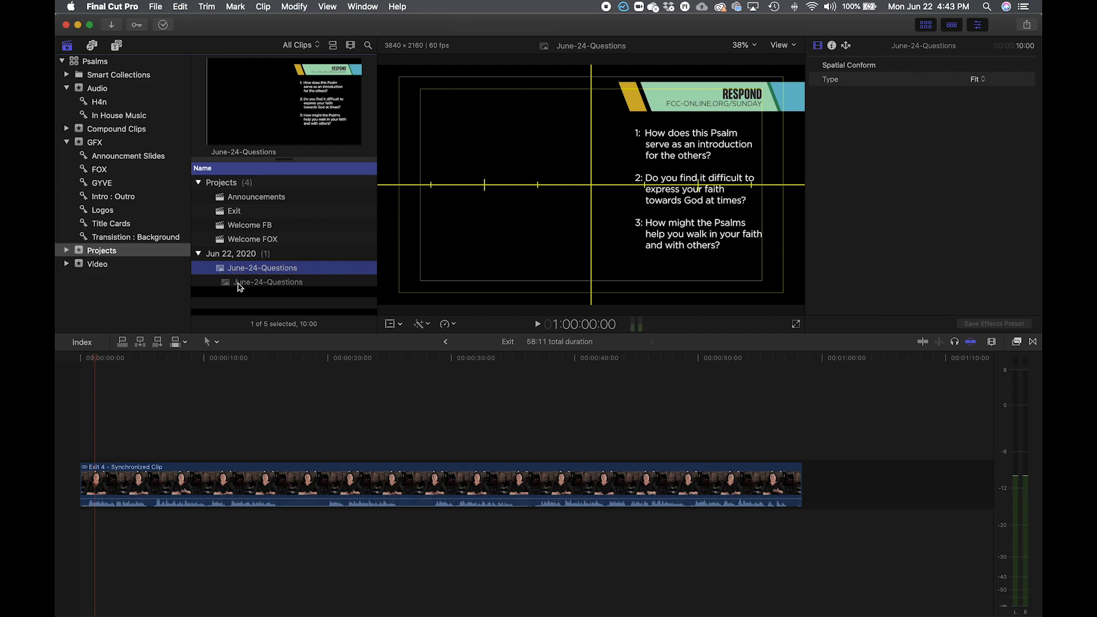
{"action": "key", "text": "q"}
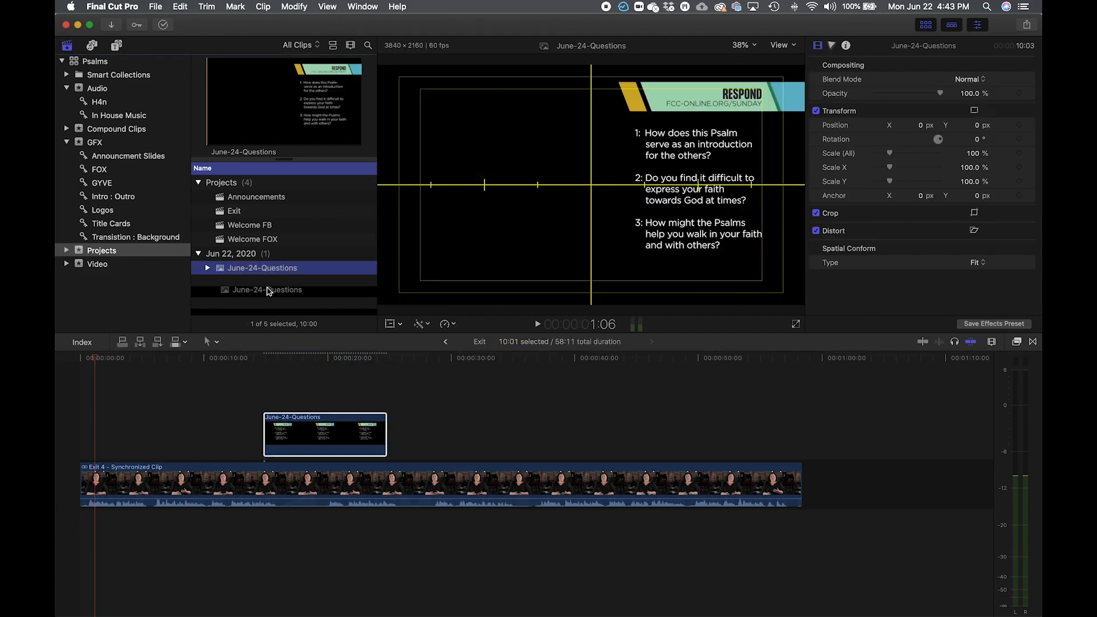
- Connect two more copies of the June-24-Questions graphic above the Exit 4 clip, staggered at about 17 and 19 seconds
{"action": "key", "text": "q"}
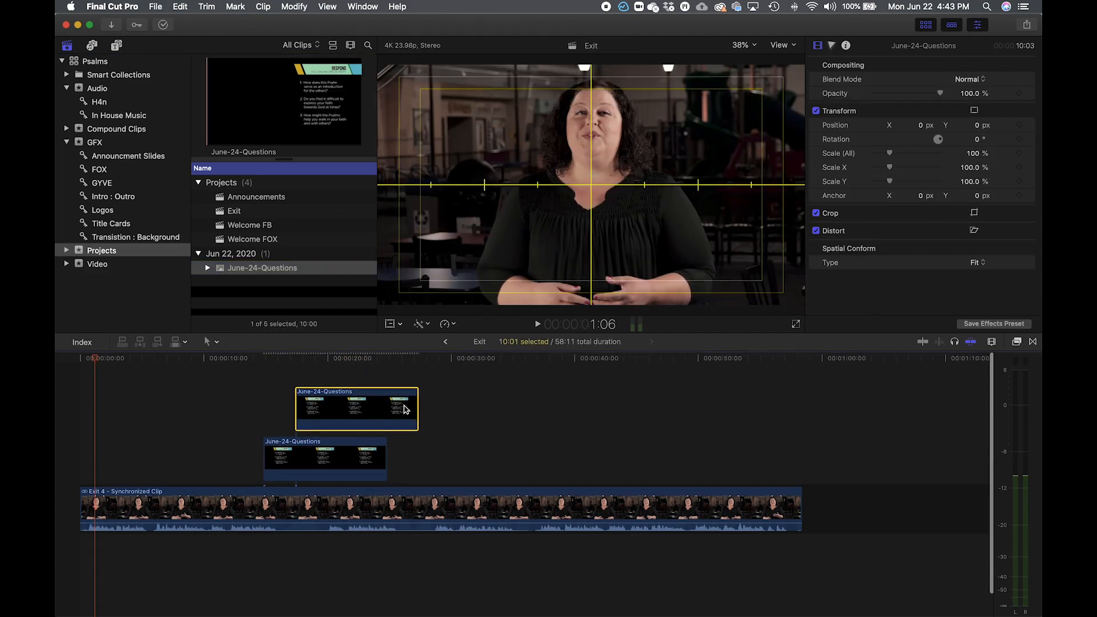
{"action": "left_click_drag", "start_coordinate": [263, 270], "coordinate": [383, 387]}
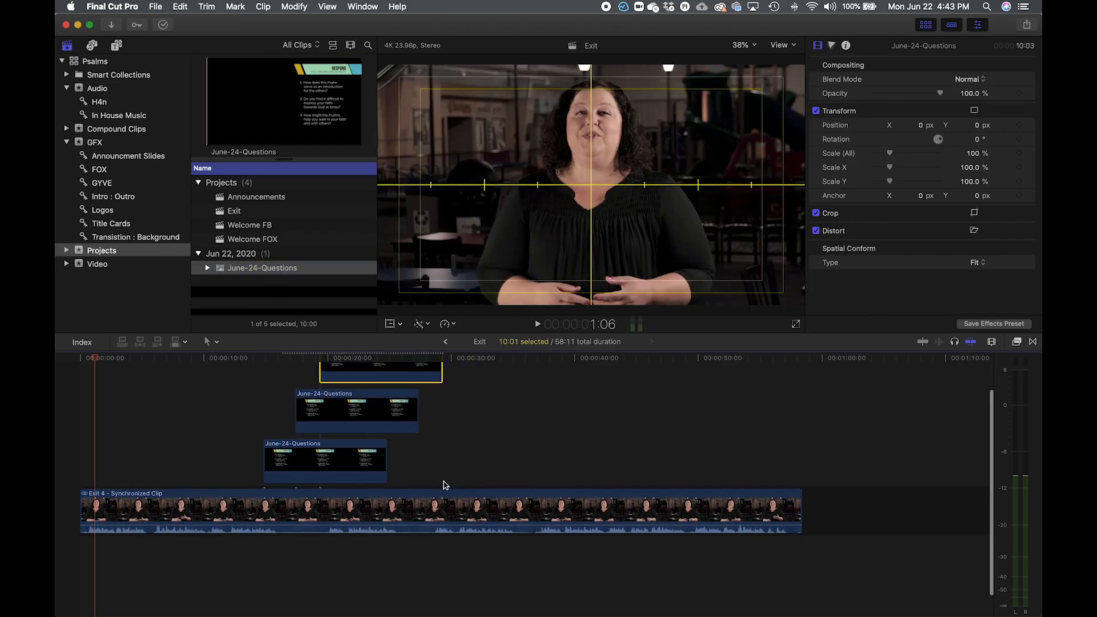
{"action": "scroll", "coordinate": [442, 485], "scroll_direction": "up", "scroll_amount": 5}
{"action": "scroll", "coordinate": [394, 455], "scroll_direction": "down", "scroll_amount": 5}
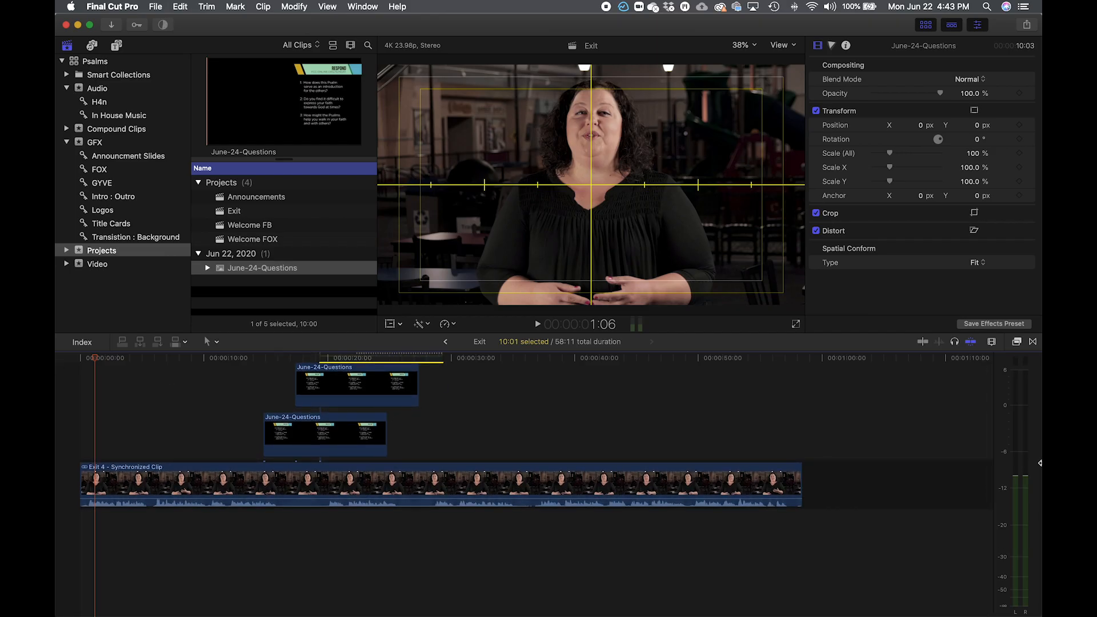
{"action": "scroll", "coordinate": [614, 472], "scroll_direction": "up", "scroll_amount": 5}
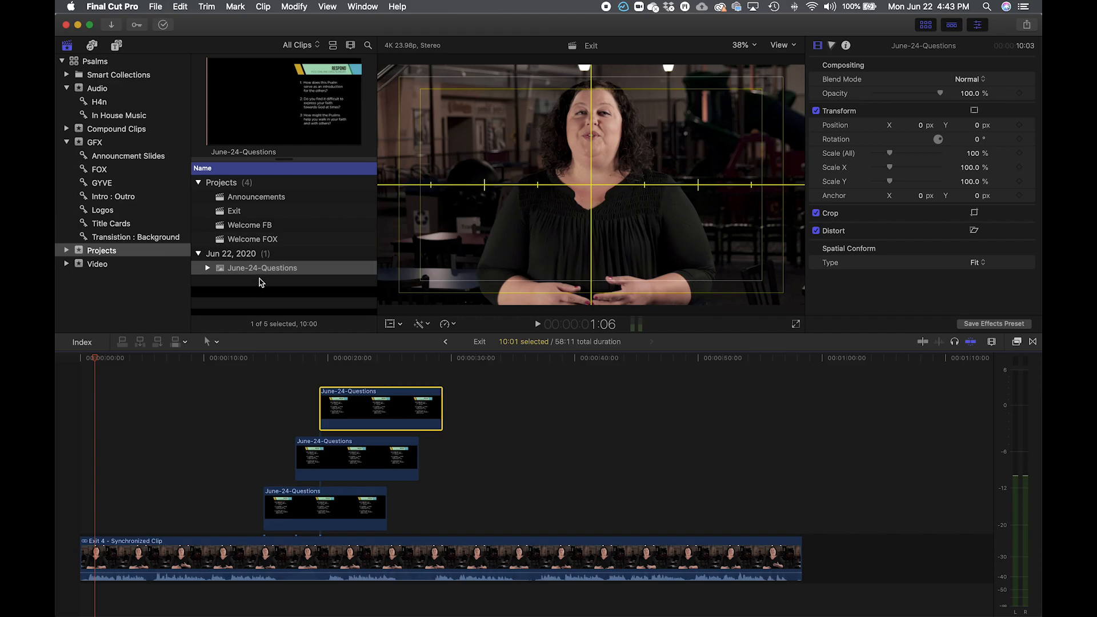
- Connect a fourth June-24-Questions copy at the start of the Exit 4 clip and extend it to that clip's end
{"action": "left_click_drag", "start_coordinate": [258, 273], "coordinate": [83, 512]}
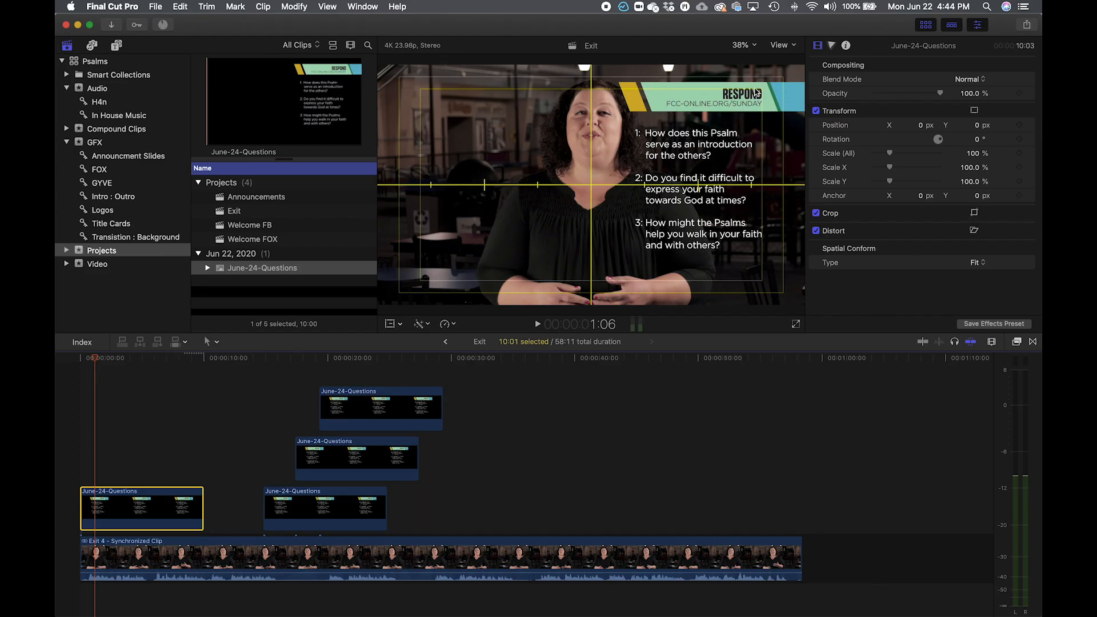
{"action": "left_click", "coordinate": [202, 493]}
{"action": "left_click_drag", "start_coordinate": [202, 493], "coordinate": [802, 546]}
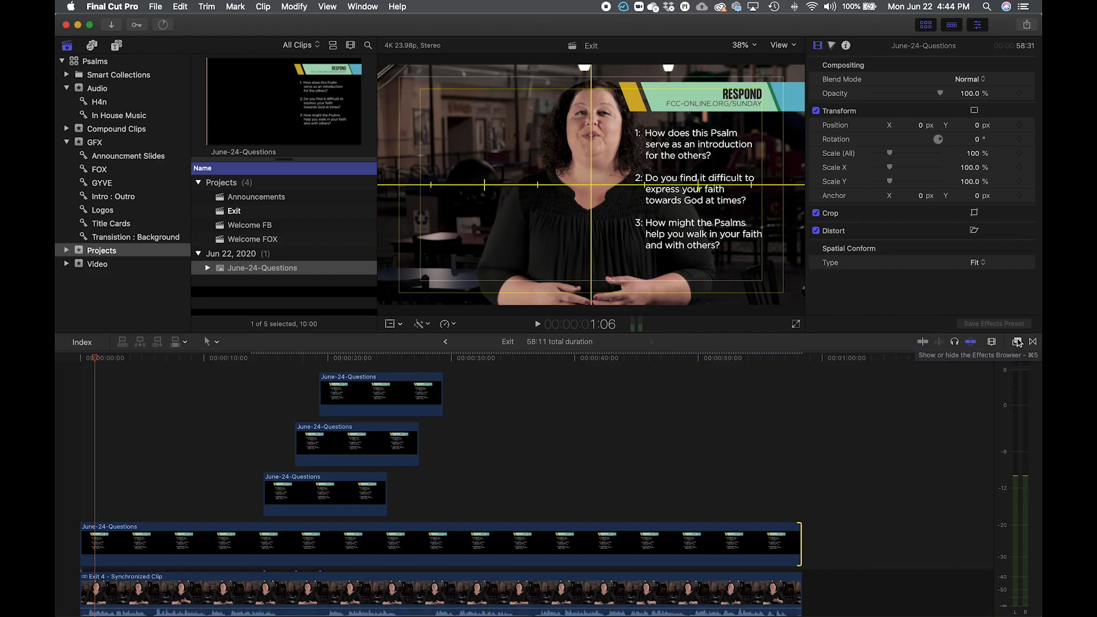
- Apply the Draw Mask effect to all four June-24-Questions graphics in the timeline
{"action": "left_click", "coordinate": [1017, 342]}
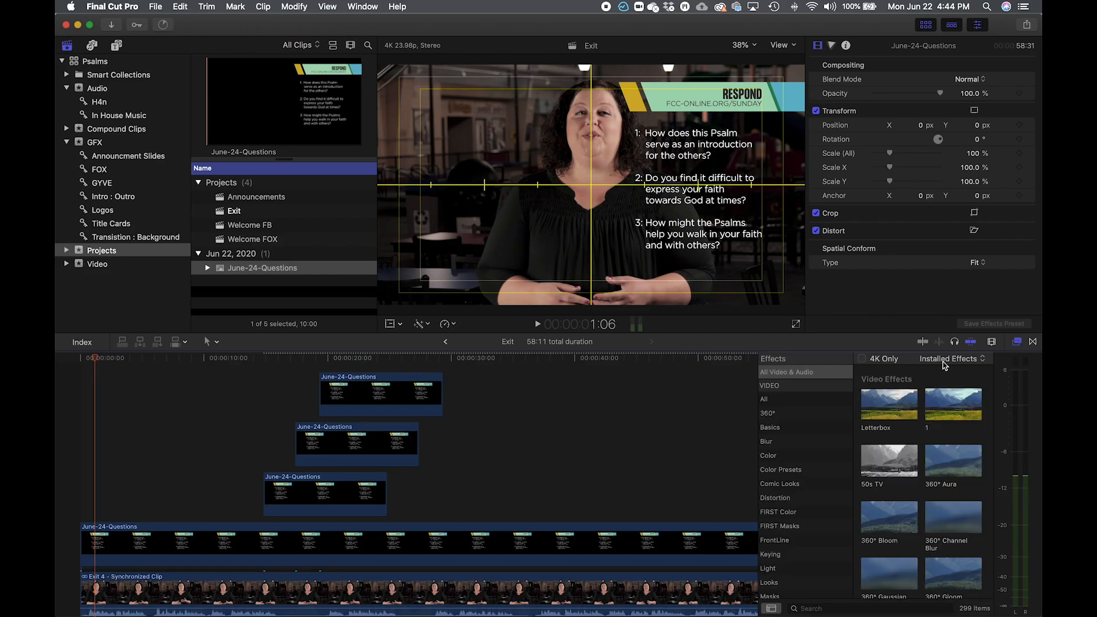
{"action": "left_click", "coordinate": [783, 592]}
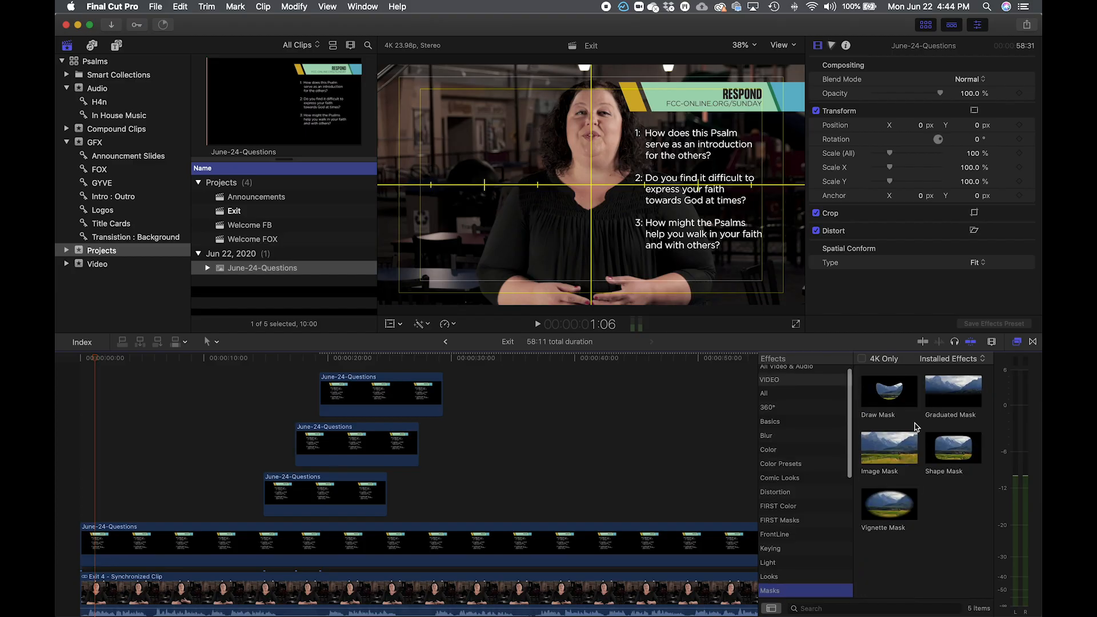
{"action": "mouse_move", "coordinate": [902, 395]}
{"action": "left_mouse_down"}
{"action": "mouse_move", "coordinate": [799, 430]}
{"action": "mouse_move", "coordinate": [629, 560]}
{"action": "mouse_move", "coordinate": [585, 553]}
{"action": "left_mouse_up"}
{"action": "left_click_drag", "start_coordinate": [898, 393], "coordinate": [366, 502]}
{"action": "left_click_drag", "start_coordinate": [893, 394], "coordinate": [421, 443]}
{"action": "mouse_move", "coordinate": [888, 394]}
{"action": "left_mouse_down"}
{"action": "mouse_move", "coordinate": [515, 416]}
{"action": "mouse_move", "coordinate": [397, 410]}
{"action": "left_mouse_up"}
{"action": "scroll", "coordinate": [403, 460], "scroll_direction": "down", "scroll_amount": 3}
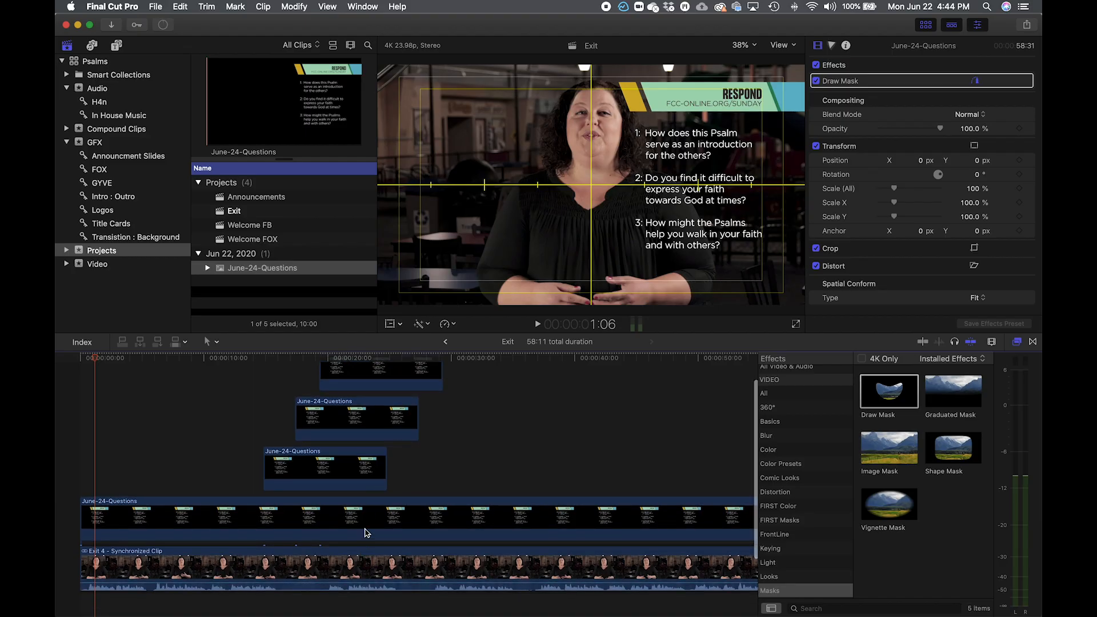
- View the frame at 25% and draw a closed four-point mask around the RESPOND banner on the full-length graphic
{"action": "left_click", "coordinate": [367, 526]}
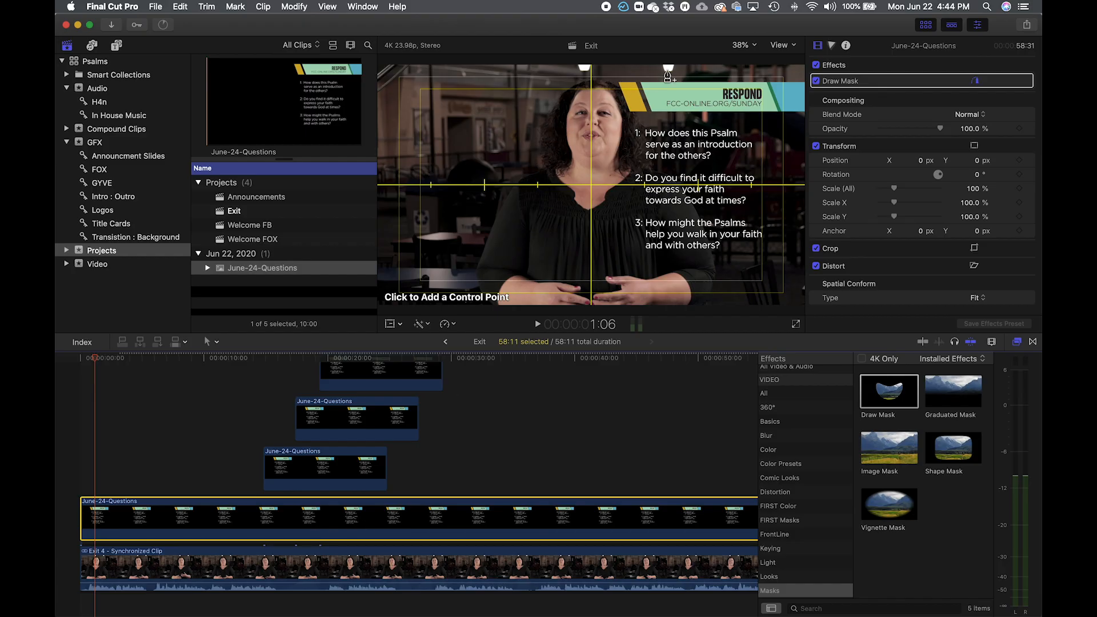
{"action": "left_click", "coordinate": [755, 45]}
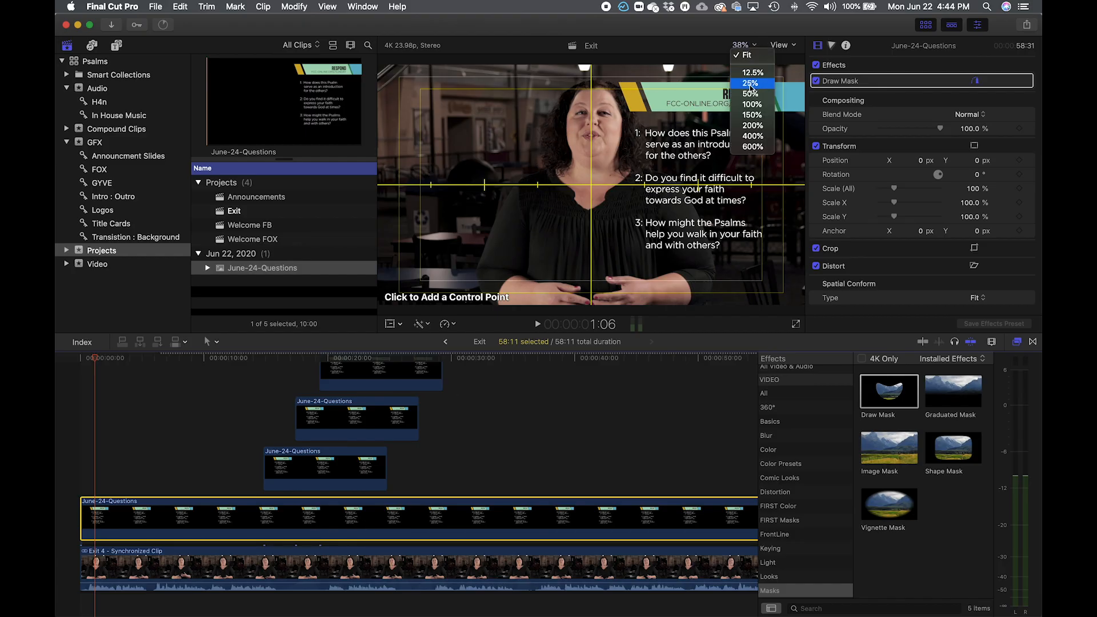
{"action": "left_click", "coordinate": [750, 84]}
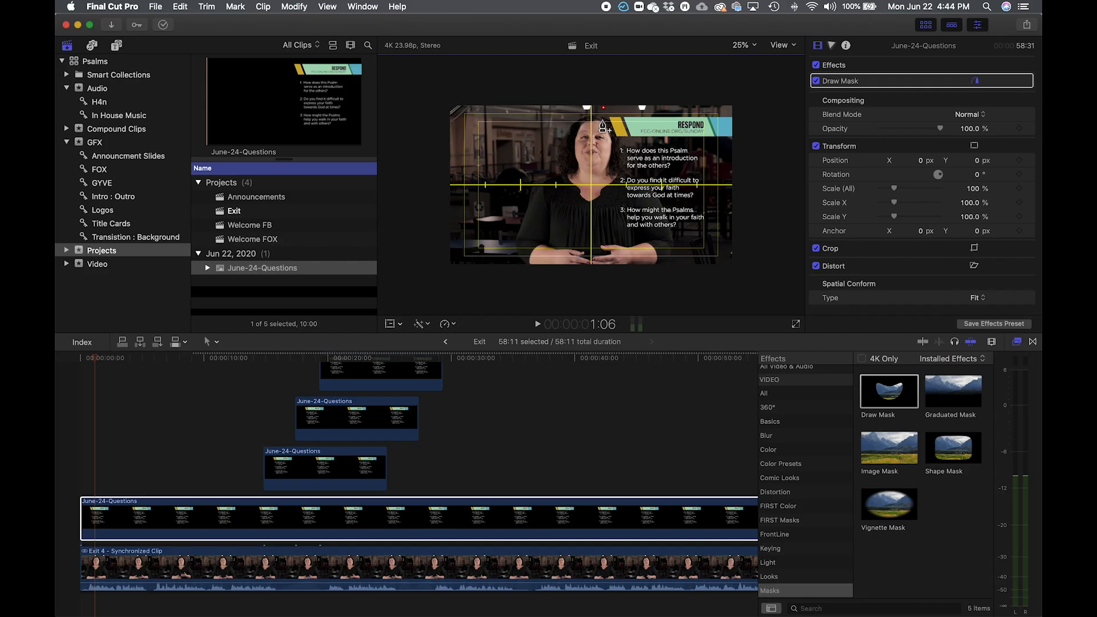
{"action": "left_click", "coordinate": [601, 142]}
{"action": "left_click", "coordinate": [751, 144]}
{"action": "left_click", "coordinate": [755, 100]}
{"action": "left_click", "coordinate": [604, 108]}
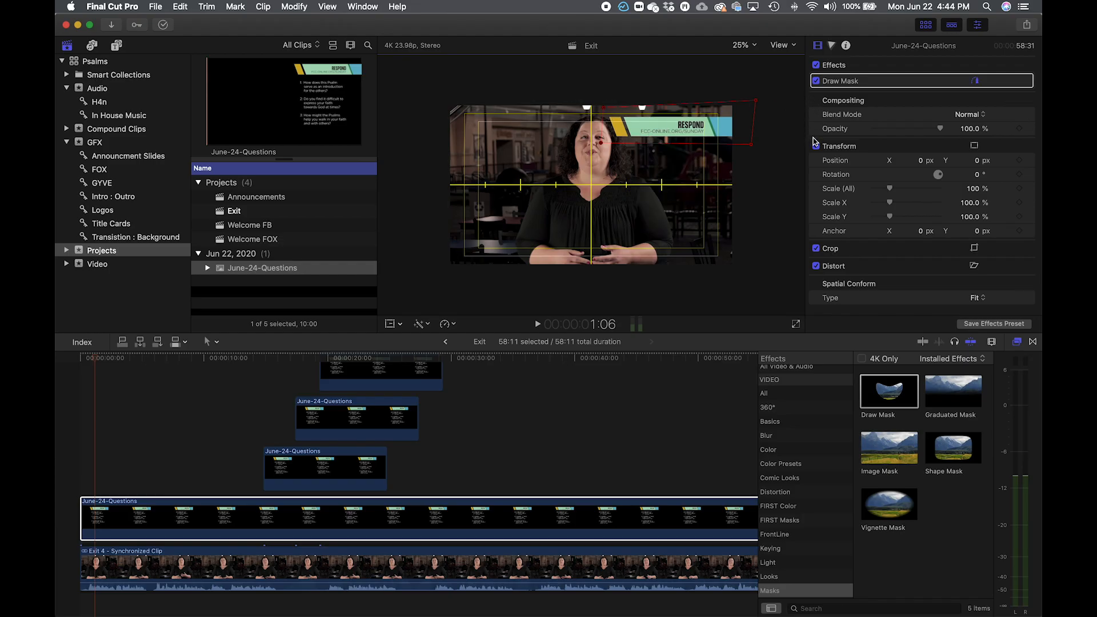
- Show the full-length graphic's Draw Mask settings and try Invert Mask on, then off again
{"action": "left_click", "coordinate": [1010, 82]}
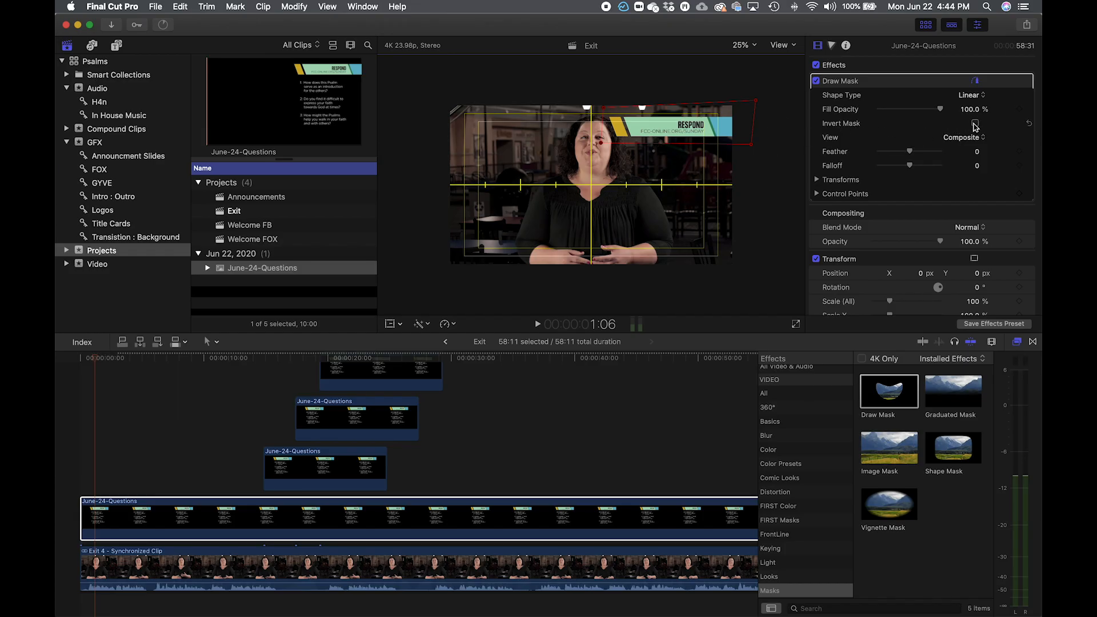
{"action": "left_click", "coordinate": [975, 123]}
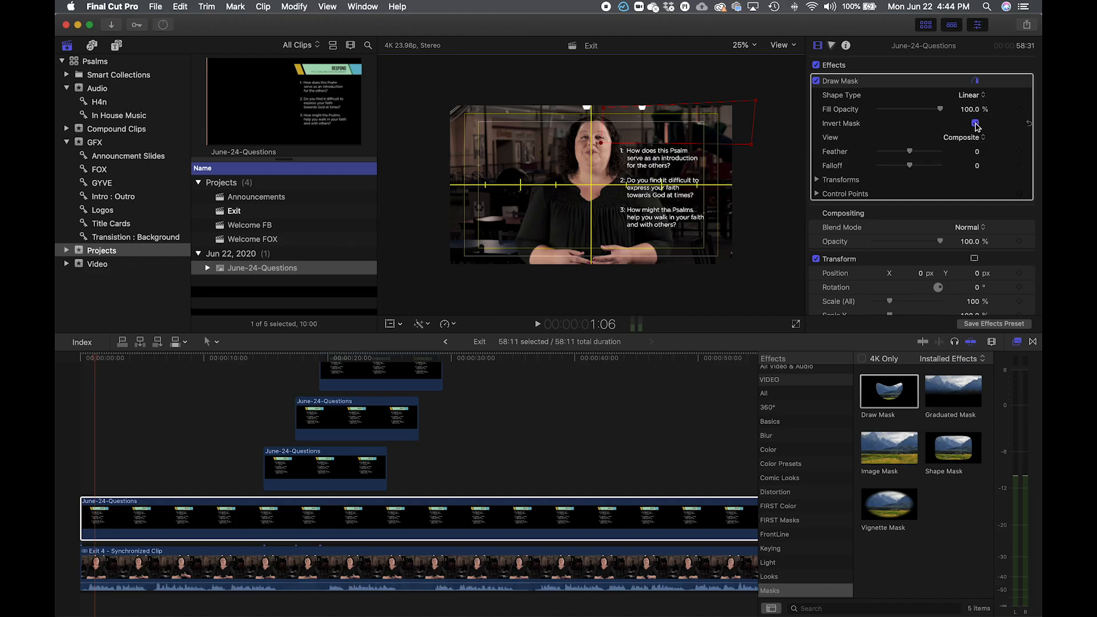
{"action": "left_click", "coordinate": [975, 123]}
- Move the playhead to 11:09 and set the full-length banner graphic's overall scale to 90%
{"action": "scroll", "coordinate": [595, 497], "scroll_direction": "right", "scroll_amount": 3}
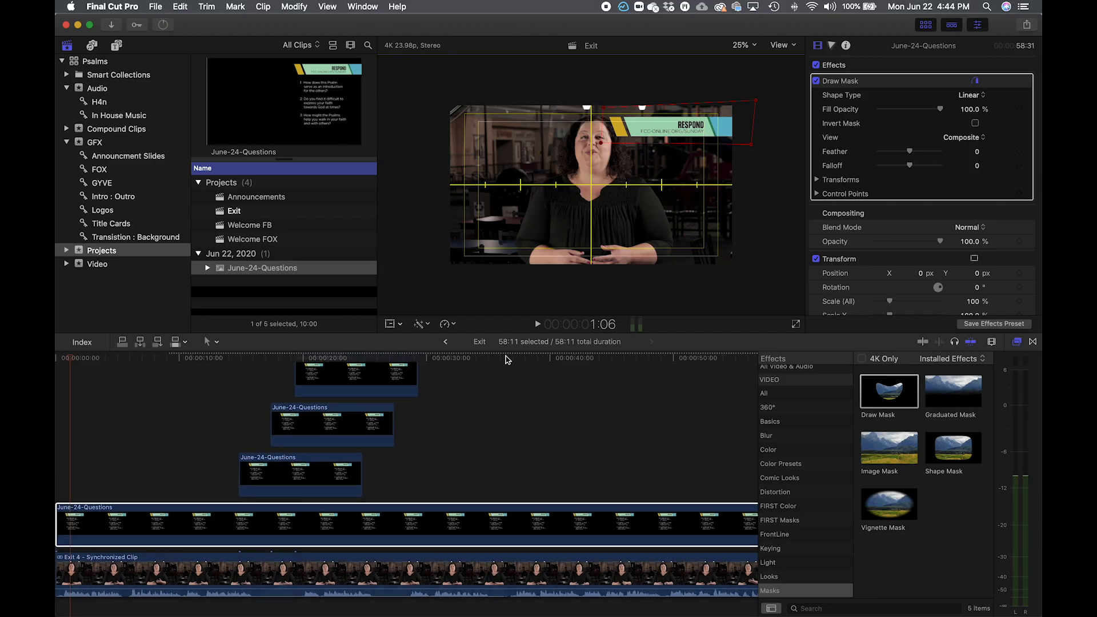
{"action": "left_click_drag", "start_coordinate": [508, 360], "coordinate": [220, 360]}
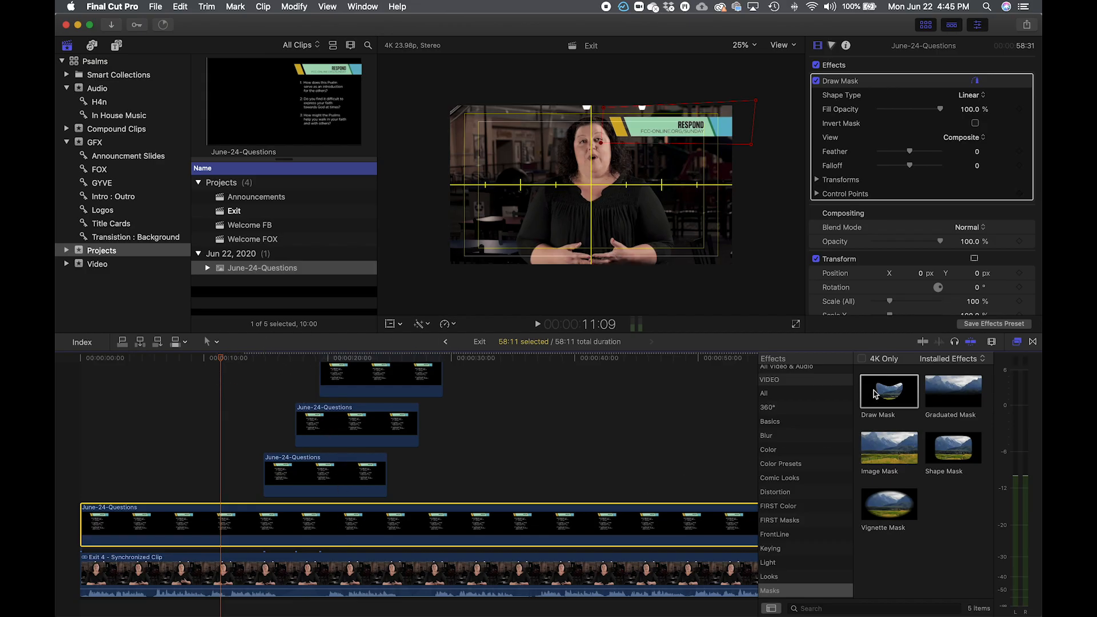
{"action": "scroll", "coordinate": [991, 246], "scroll_direction": "down", "scroll_amount": 5}
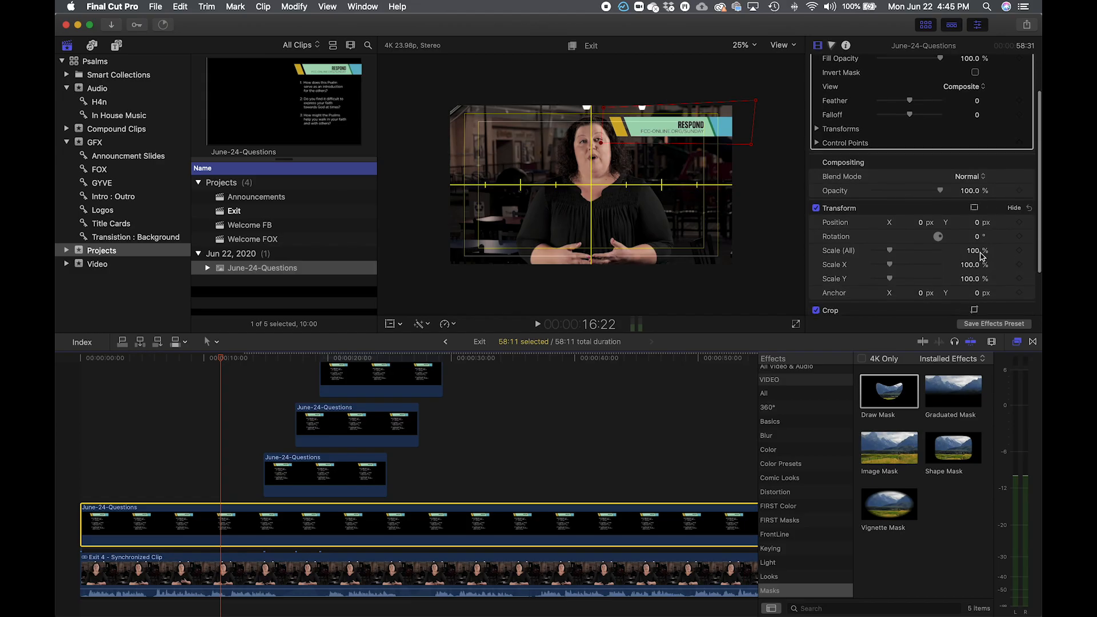
{"action": "left_click", "coordinate": [975, 239]}
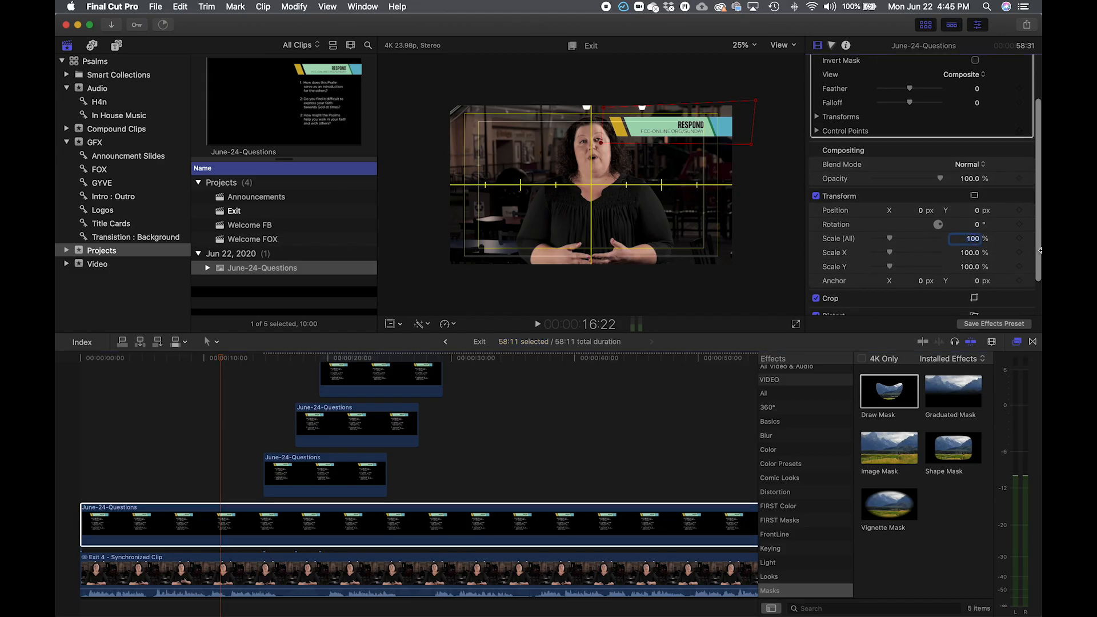
{"action": "type", "text": "90"}
{"action": "key", "text": "Return"}
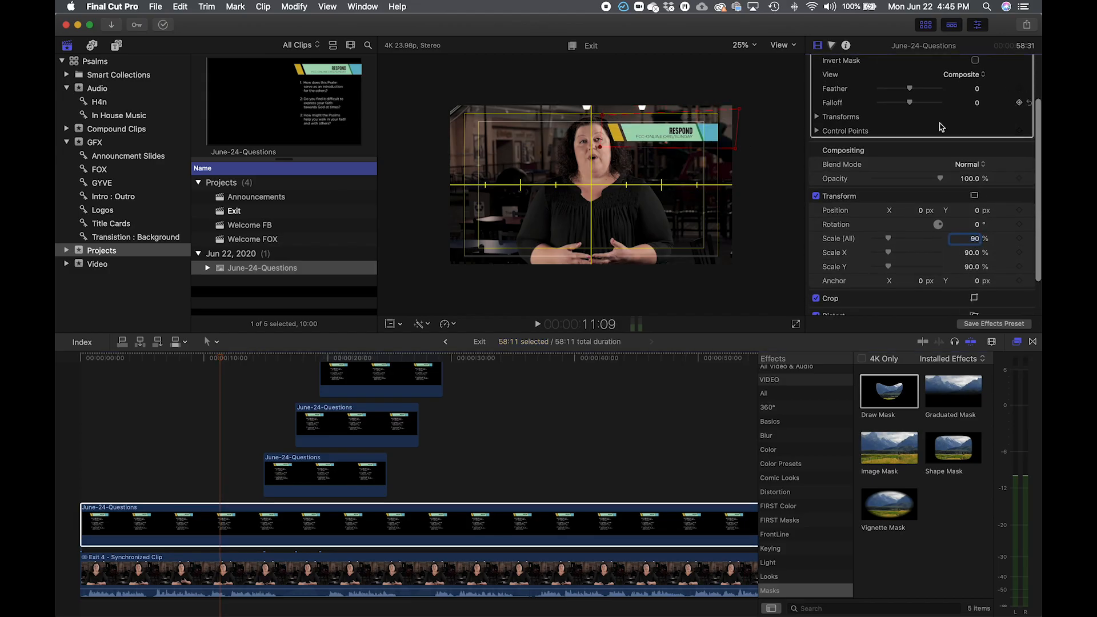
- Fit the frame to the viewer and set the banner graphic's position to X 189.3 px and Y 141.0 px
{"action": "left_click", "coordinate": [743, 45]}
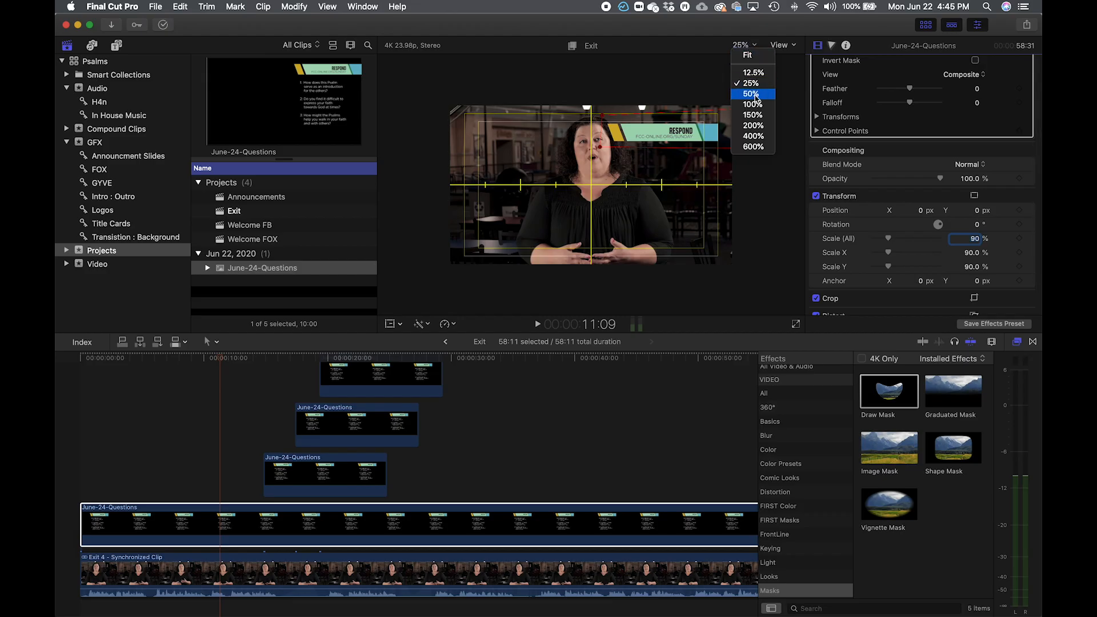
{"action": "left_click", "coordinate": [747, 55]}
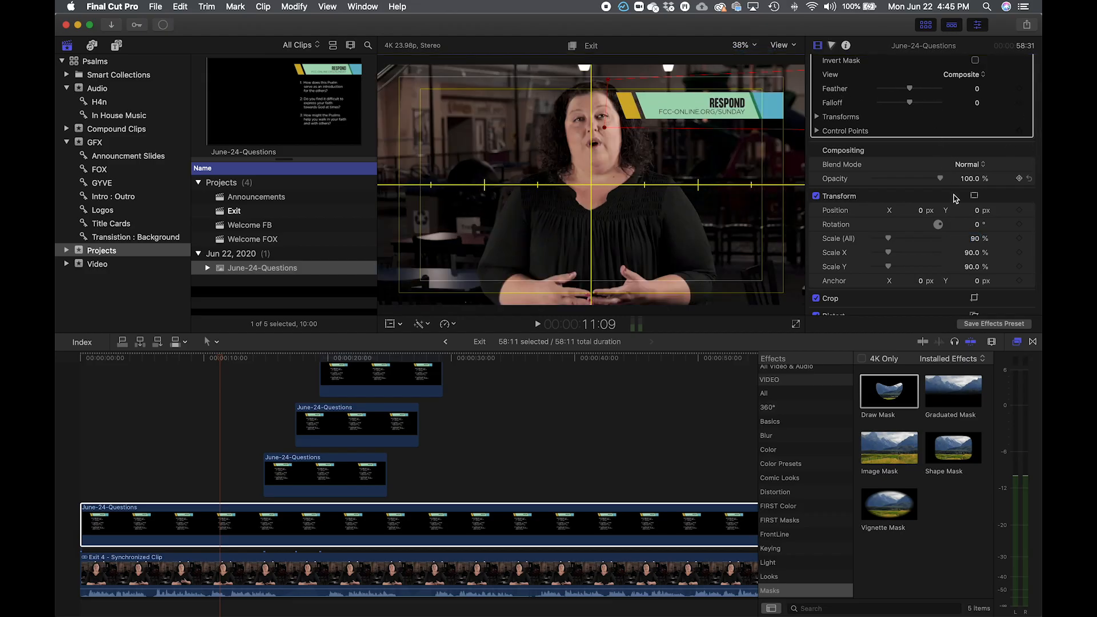
{"action": "left_click_drag", "start_coordinate": [921, 214], "coordinate": [979, 215]}
{"action": "left_click", "coordinate": [978, 212]}
{"action": "left_click_drag", "start_coordinate": [977, 211], "coordinate": [1014, 211]}
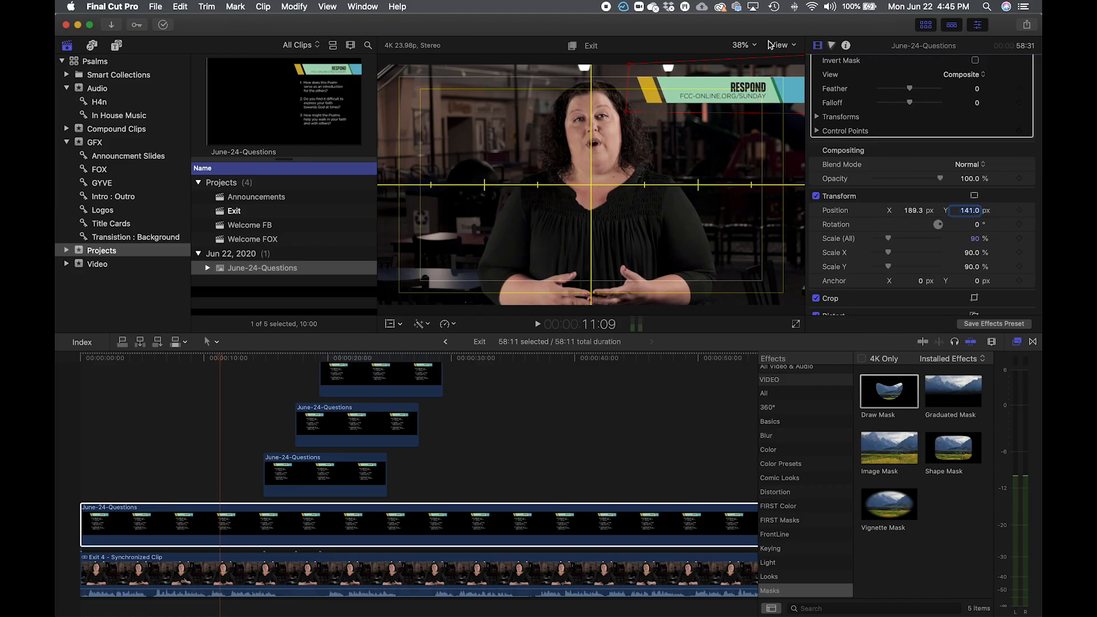
- Turn off the title/action safe zones and the horizon overlay in the viewer
{"action": "left_click", "coordinate": [789, 47]}
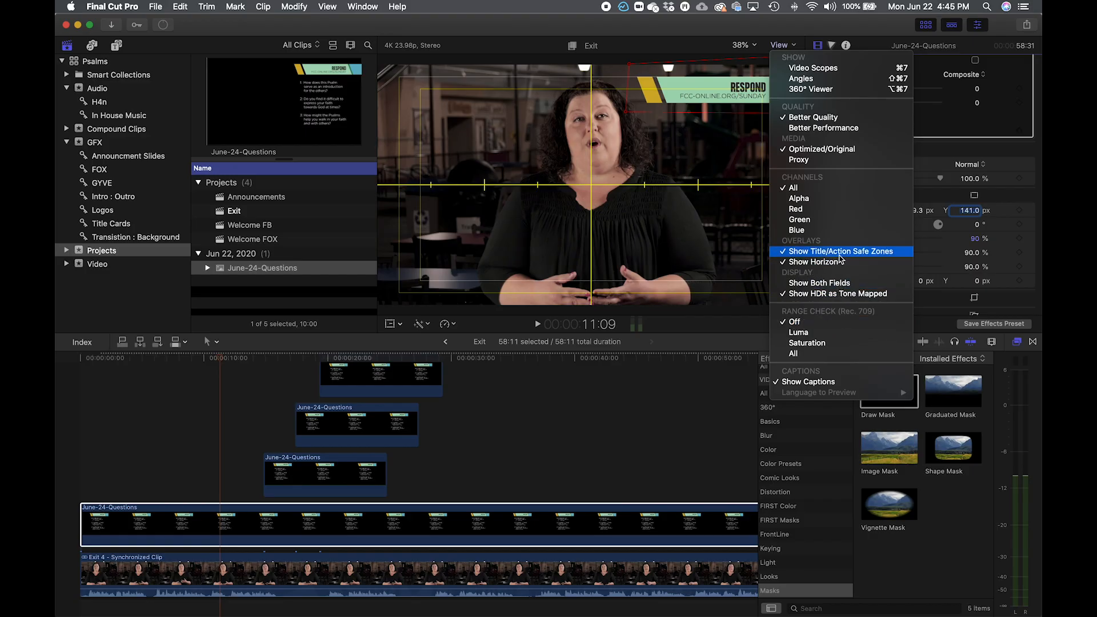
{"action": "left_click", "coordinate": [840, 252]}
{"action": "left_click", "coordinate": [792, 49]}
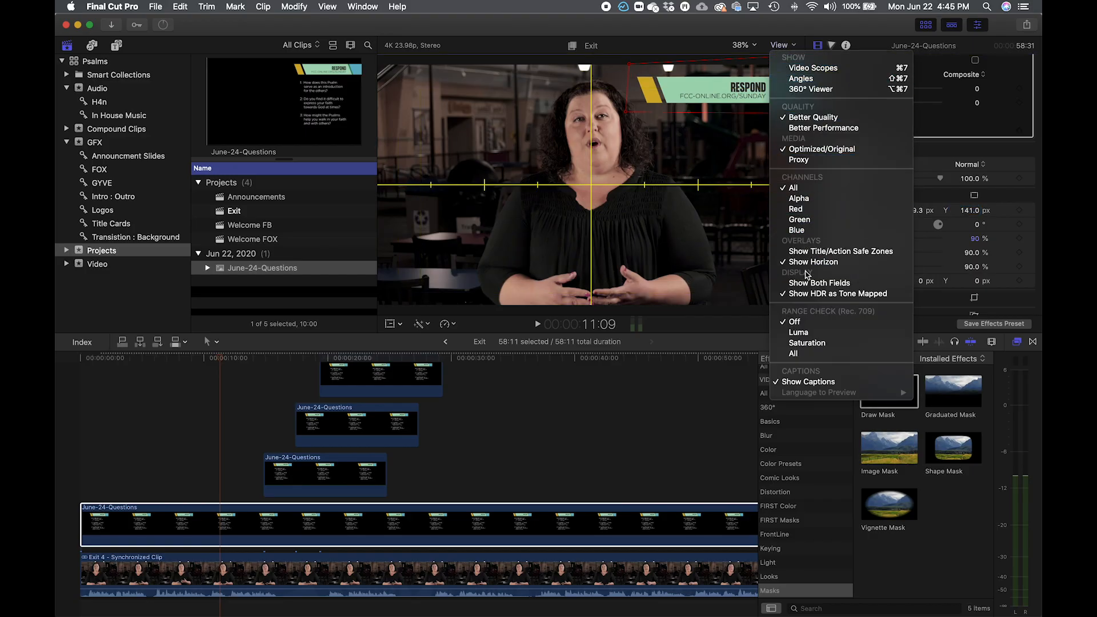
{"action": "left_click", "coordinate": [835, 262]}
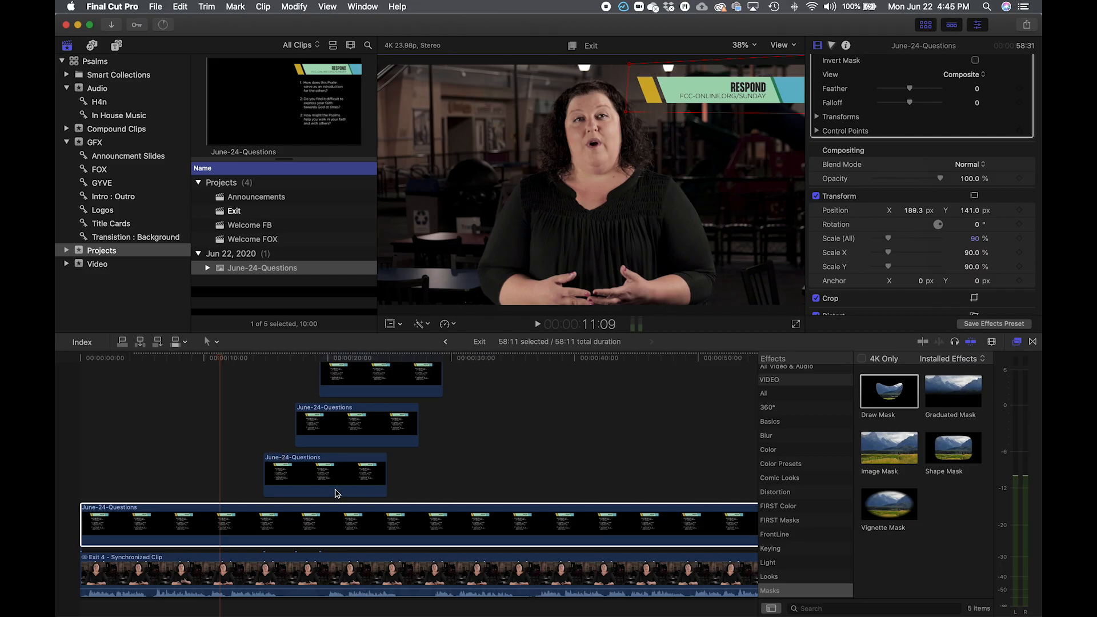
- Play the talk from about 10 seconds and move the lowest short questions graphic to start at 10:20
{"action": "left_click_drag", "start_coordinate": [220, 364], "coordinate": [208, 367]}
{"action": "key", "text": "space"}
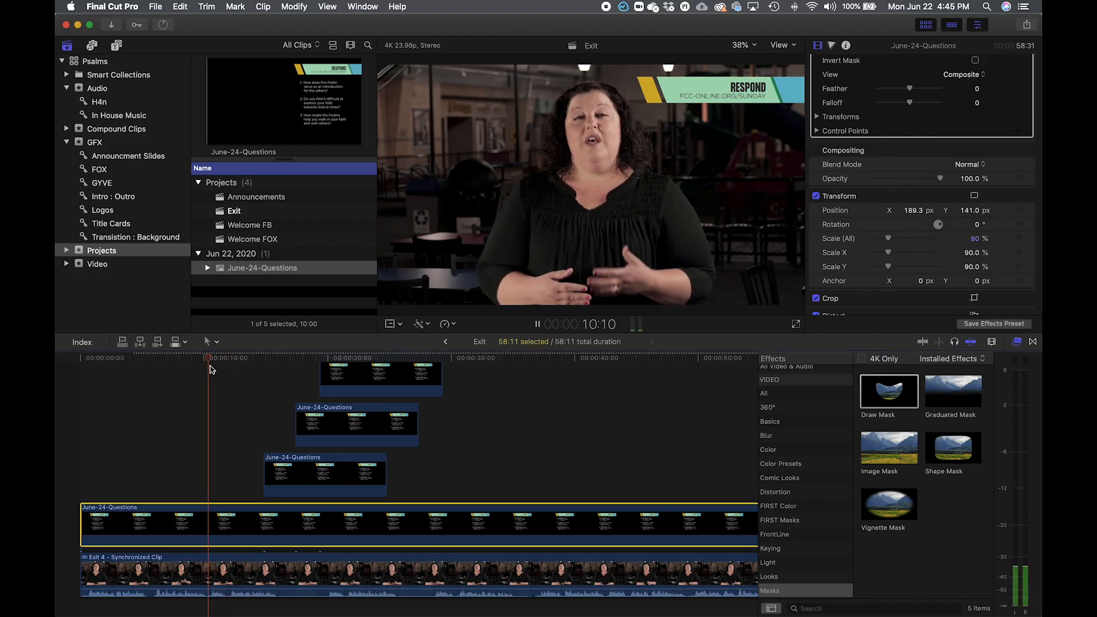
{"action": "left_click", "coordinate": [307, 480]}
{"action": "left_click_drag", "start_coordinate": [307, 480], "coordinate": [294, 481]}
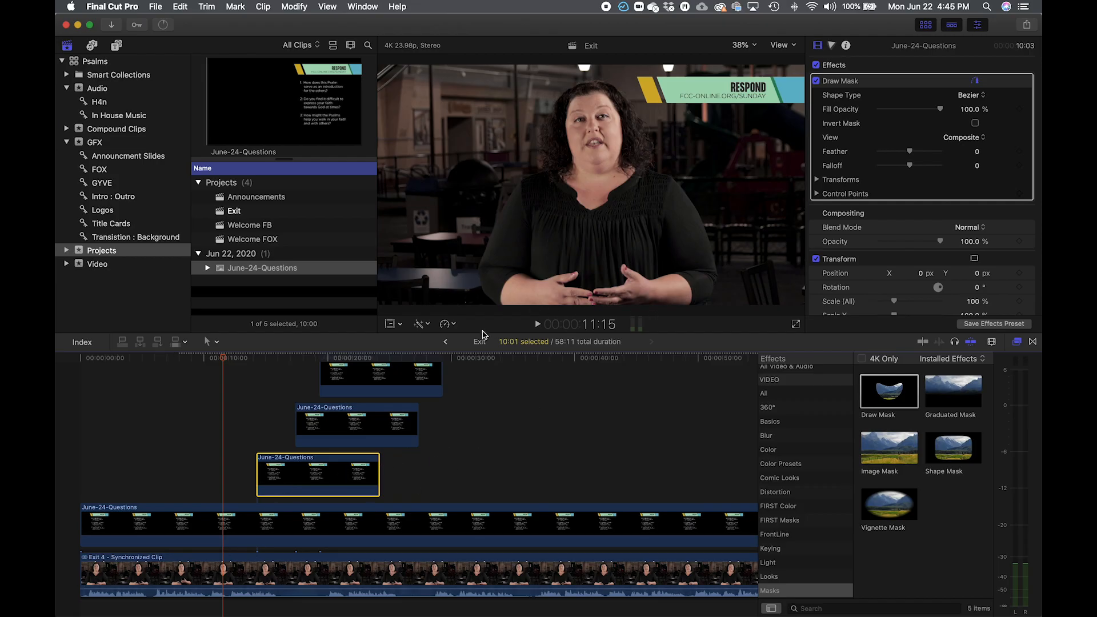
{"action": "left_click", "coordinate": [208, 359]}
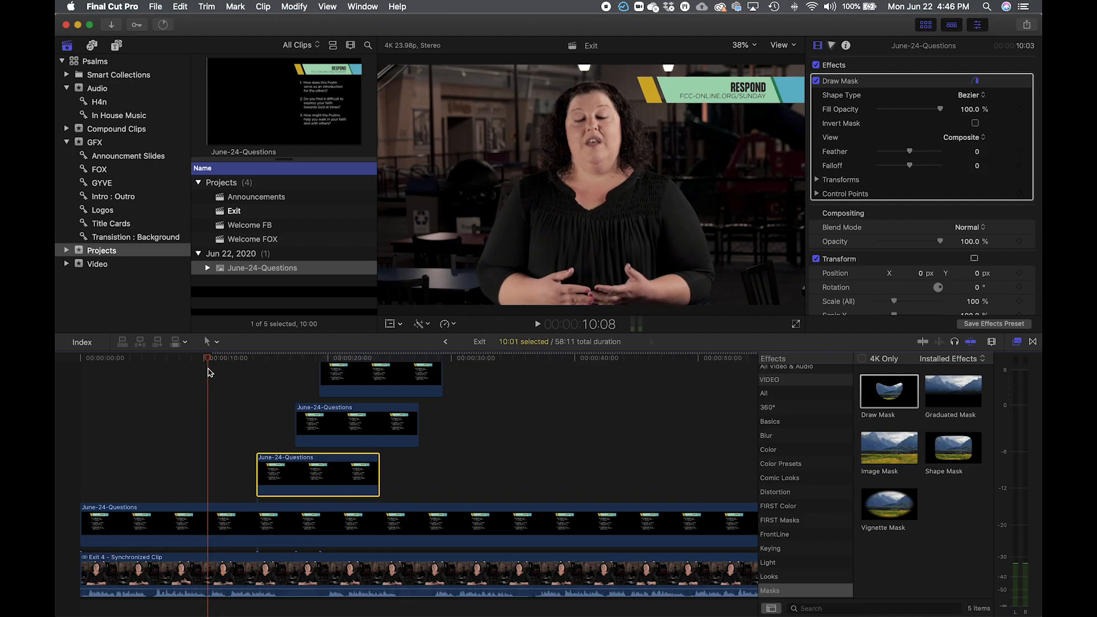
{"action": "key", "text": "space"}
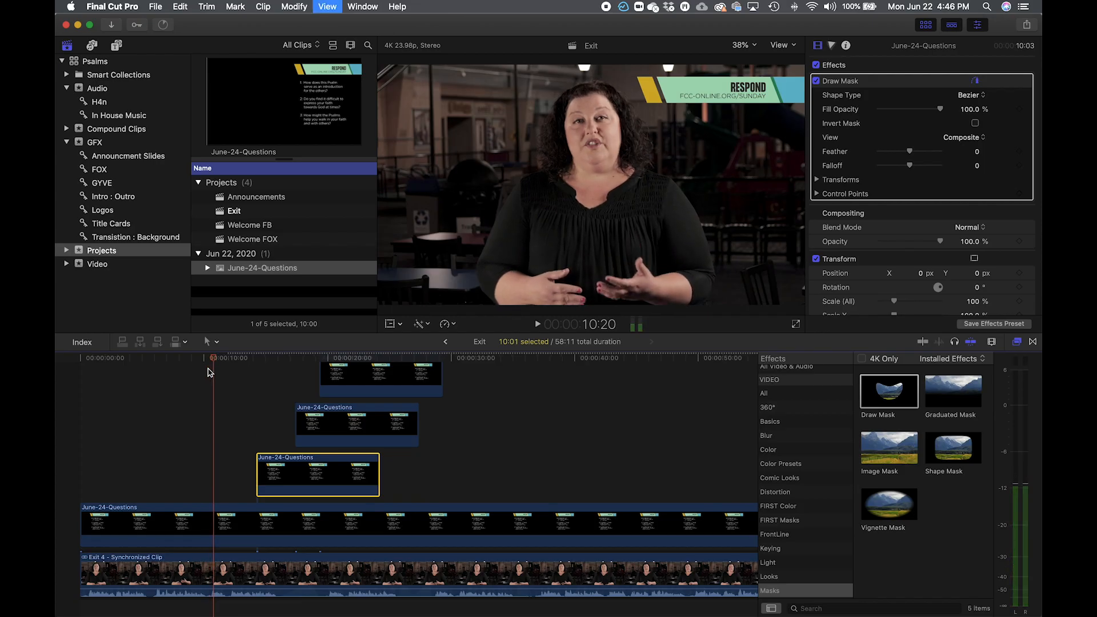
{"action": "left_click_drag", "start_coordinate": [286, 485], "coordinate": [245, 495]}
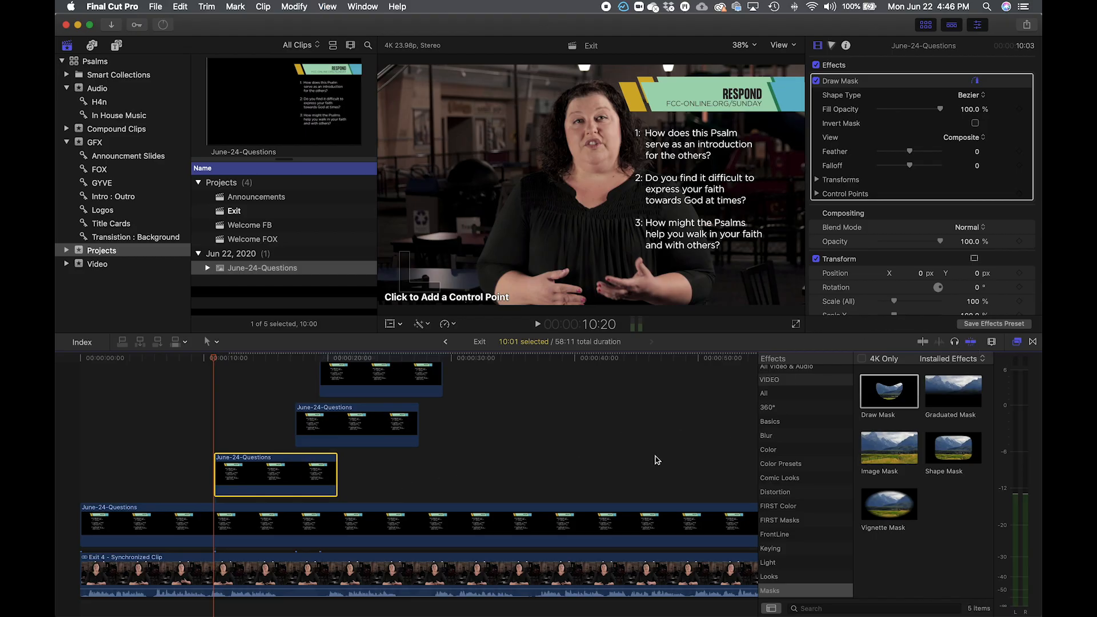
- Hide the effects browser, extend the graphic starting at 10:20 to a 38:14 duration, and play through its end to 49:06
{"action": "left_click", "coordinate": [1018, 342]}
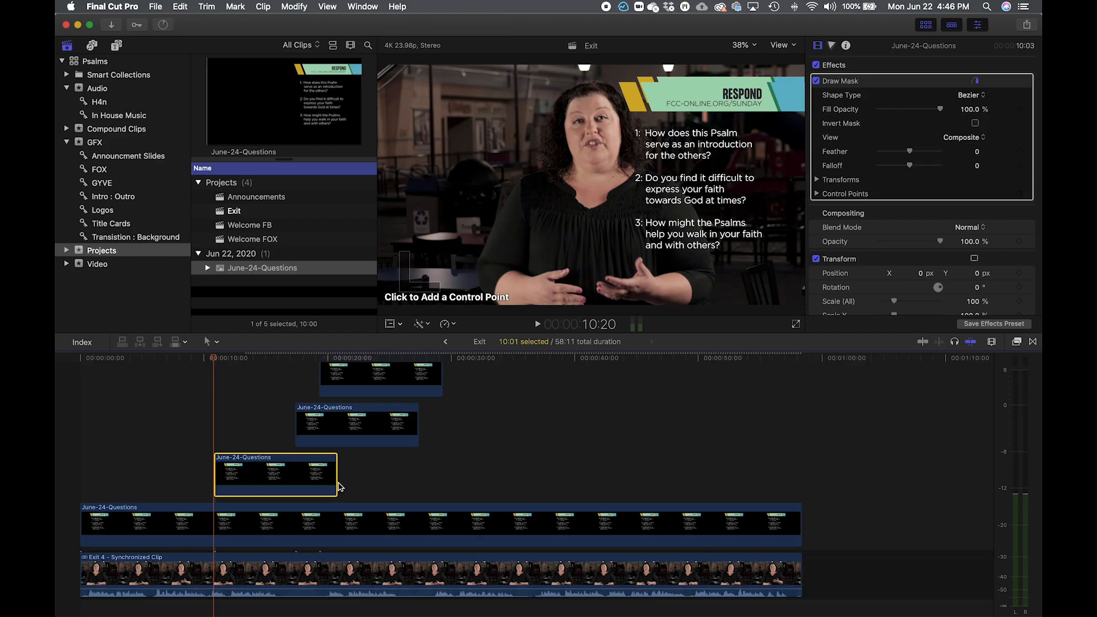
{"action": "left_click_drag", "start_coordinate": [337, 478], "coordinate": [684, 590]}
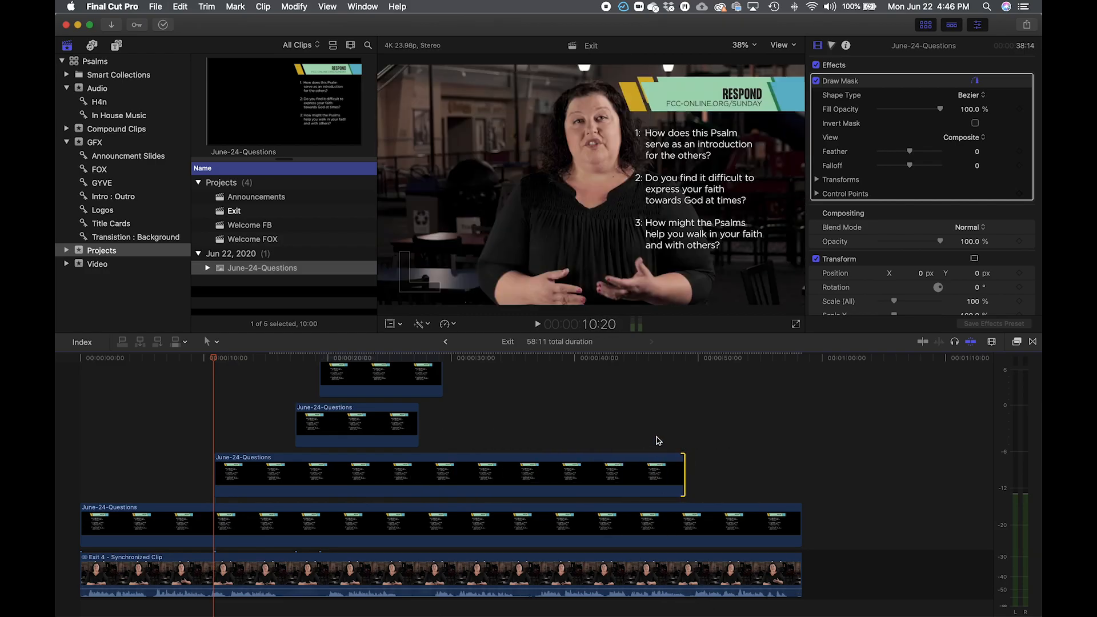
{"action": "left_click", "coordinate": [641, 359]}
{"action": "key", "text": "space"}
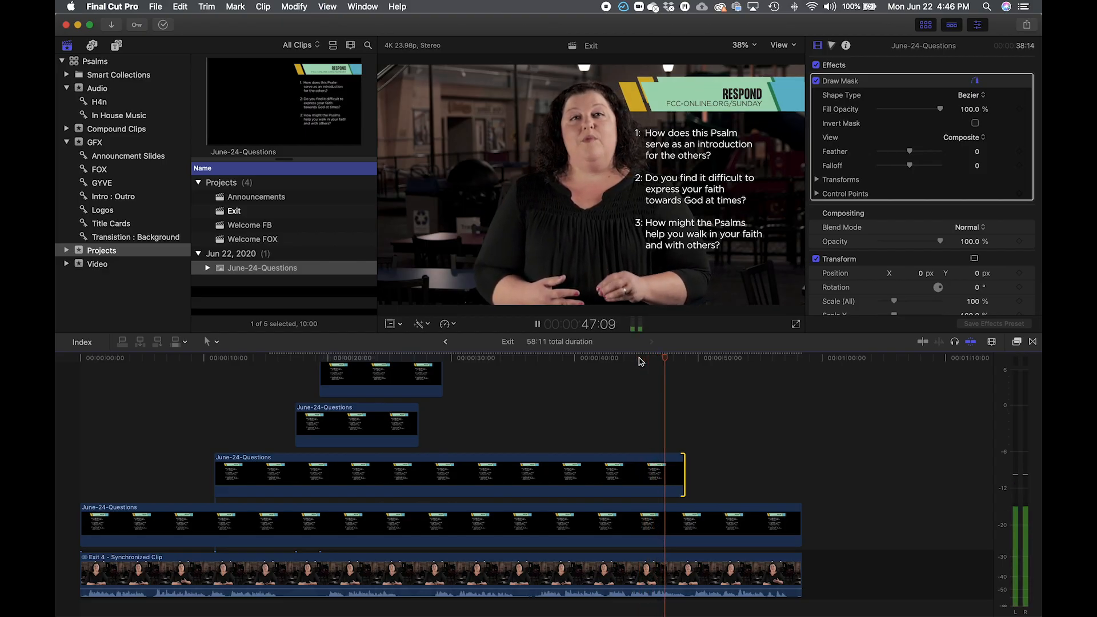
{"action": "key", "text": "space"}
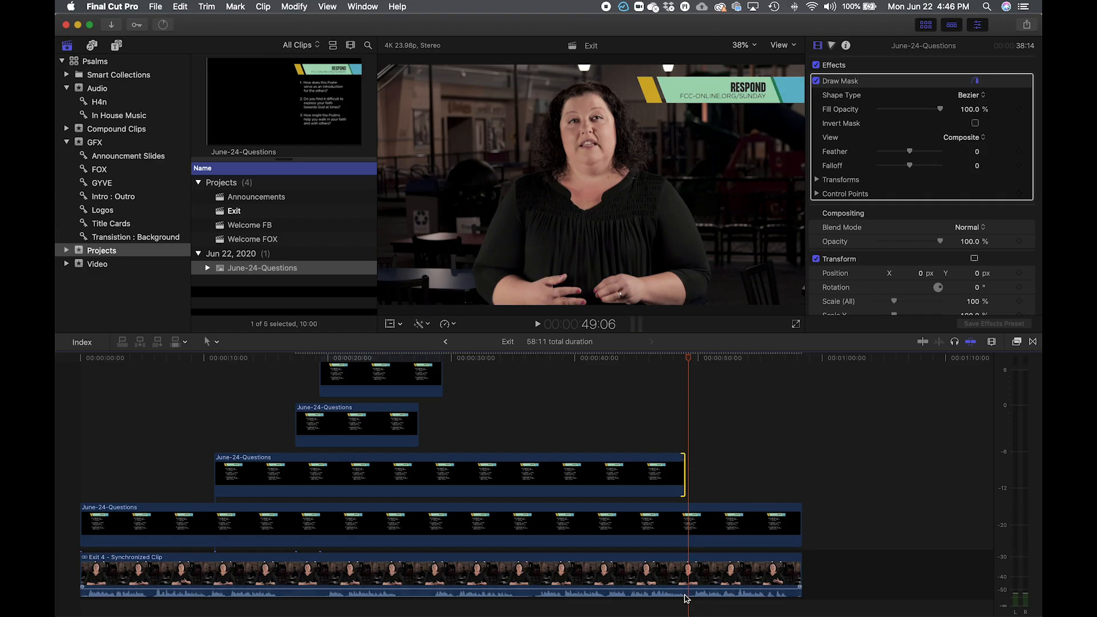
- Extend the questions graphic that starts at 10:20 to a duration of 38:54, ending at 49:17
{"action": "left_click_drag", "start_coordinate": [685, 459], "coordinate": [688, 459]}
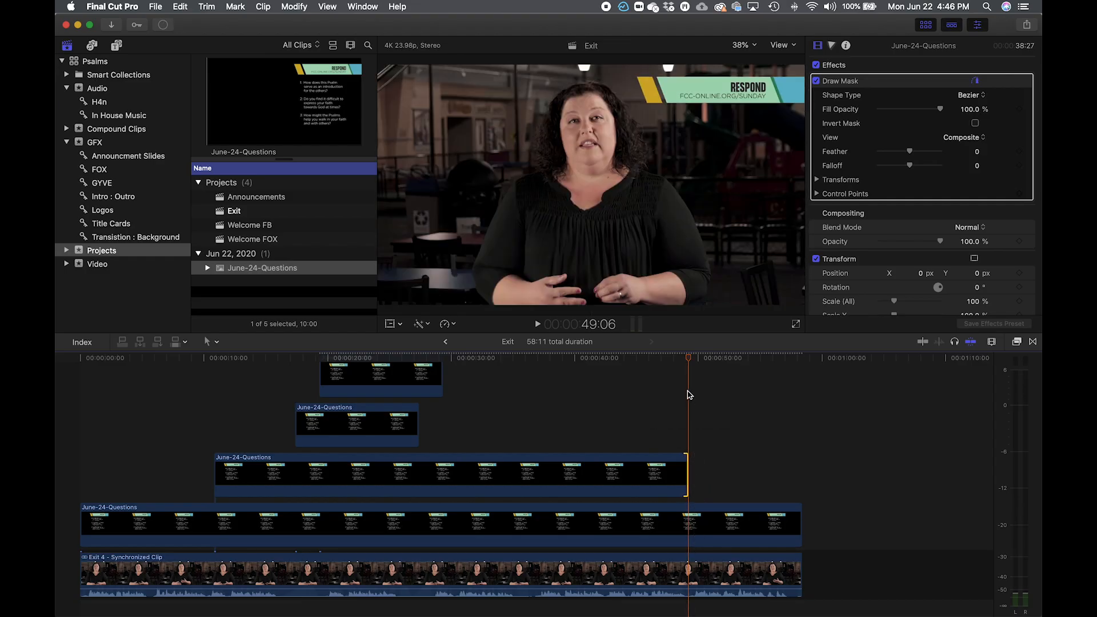
{"action": "left_click_drag", "start_coordinate": [693, 354], "coordinate": [698, 364]}
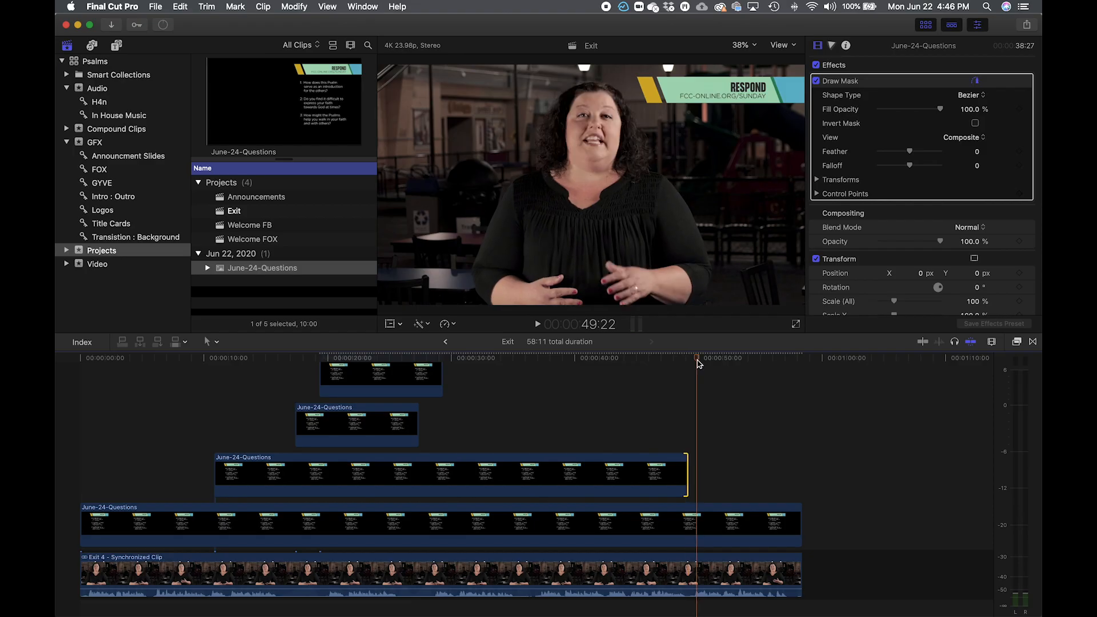
{"action": "key", "text": "super+equal"}
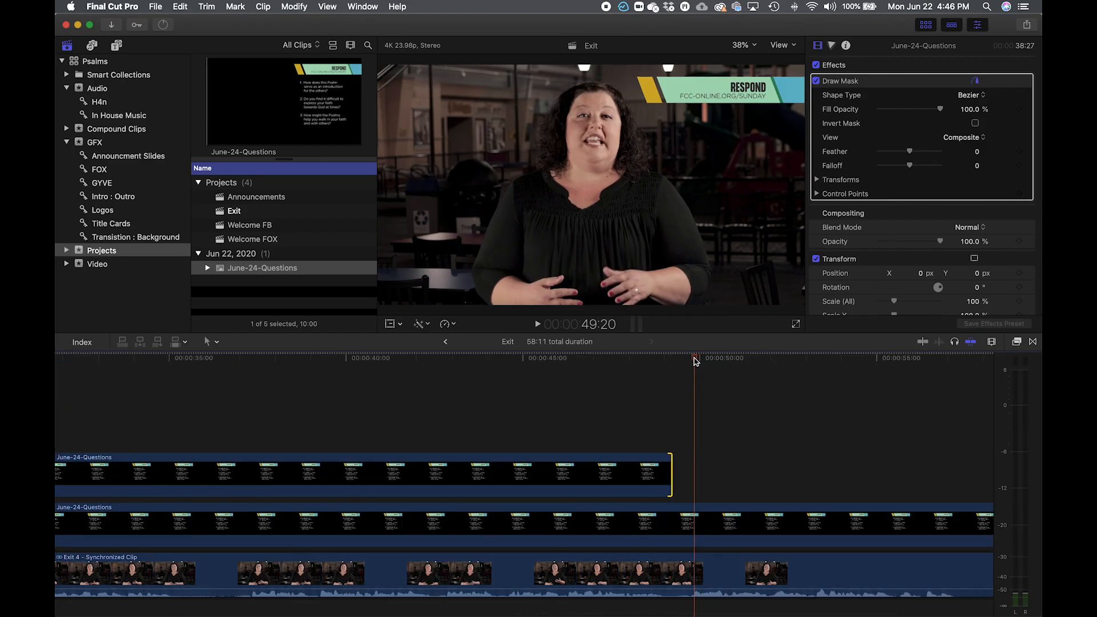
{"action": "left_click_drag", "start_coordinate": [669, 457], "coordinate": [692, 457]}
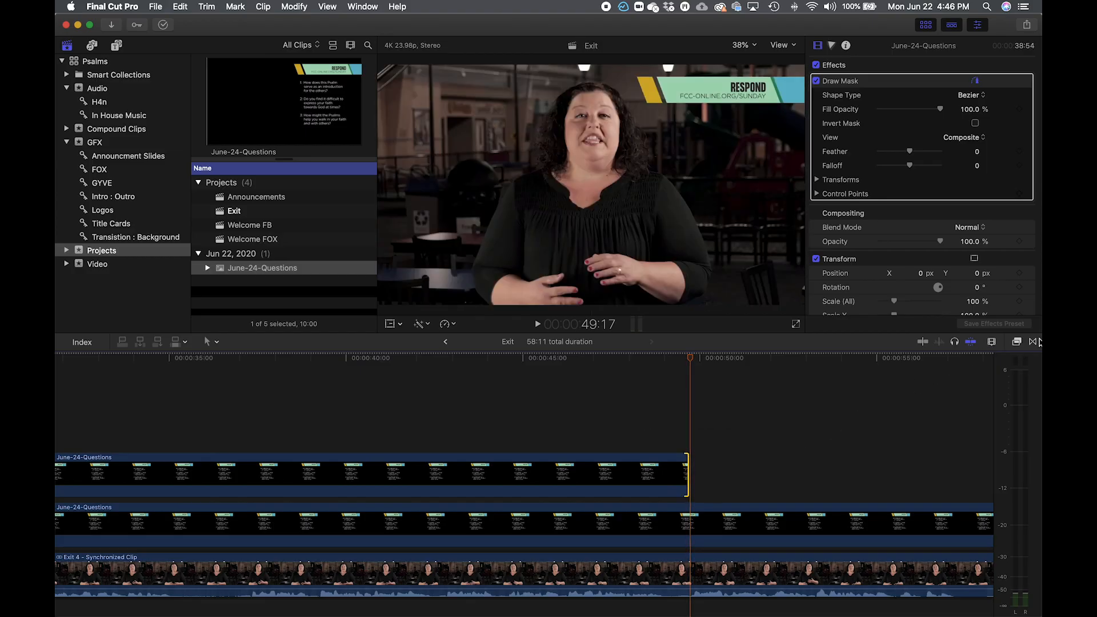
- Add a Cross Dissolve transition to both ends of the questions graphic that starts at 10:20
{"action": "key", "text": "super+minus"}
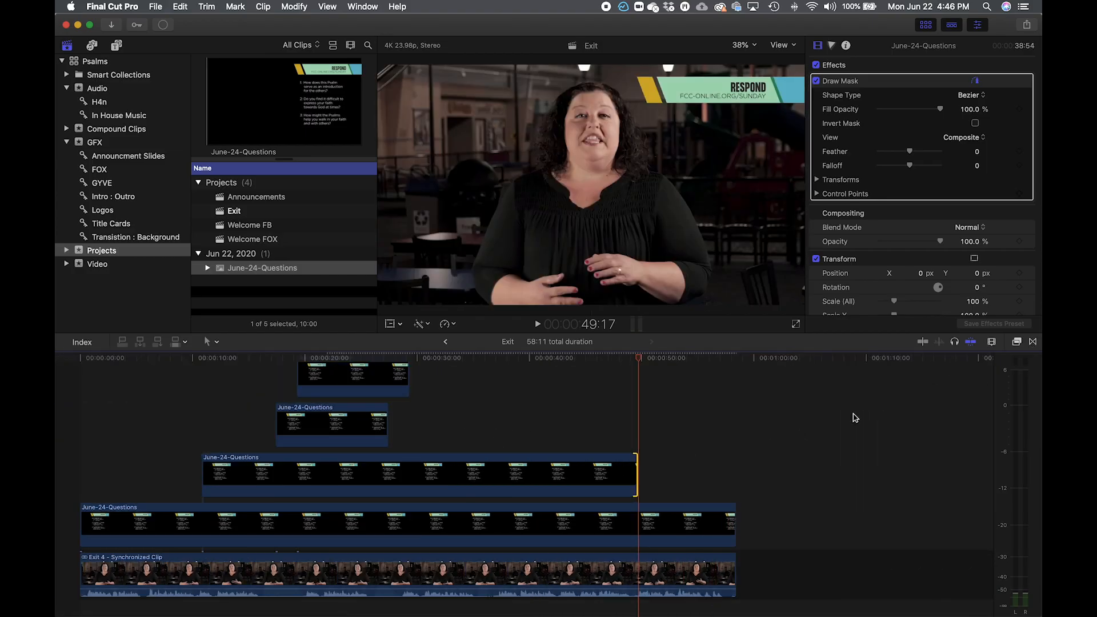
{"action": "left_click", "coordinate": [1033, 341]}
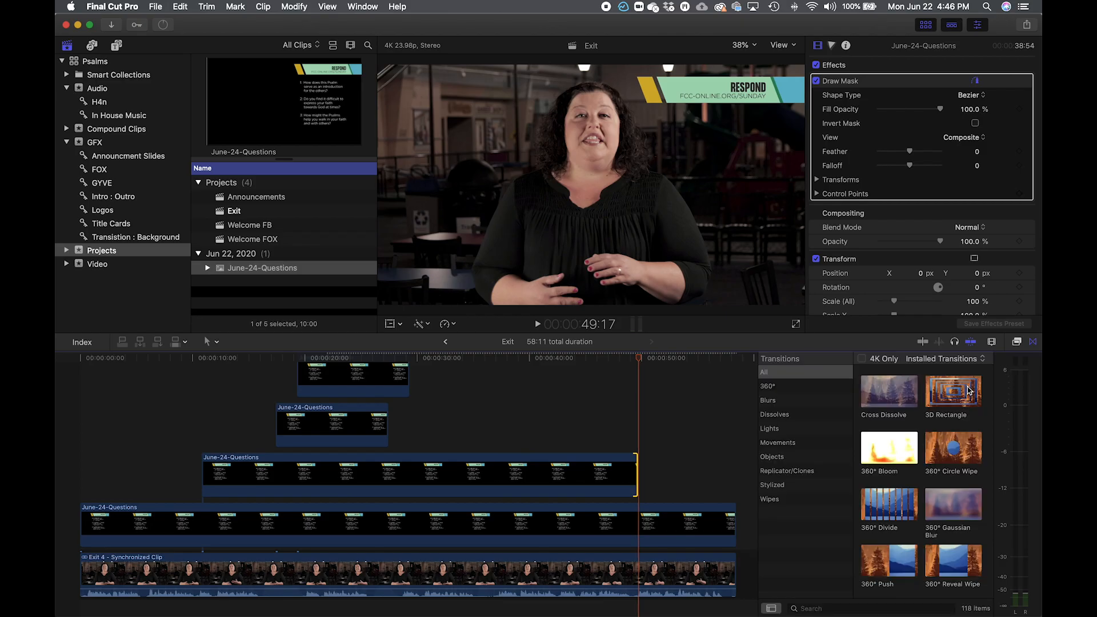
{"action": "left_click_drag", "start_coordinate": [908, 389], "coordinate": [463, 477]}
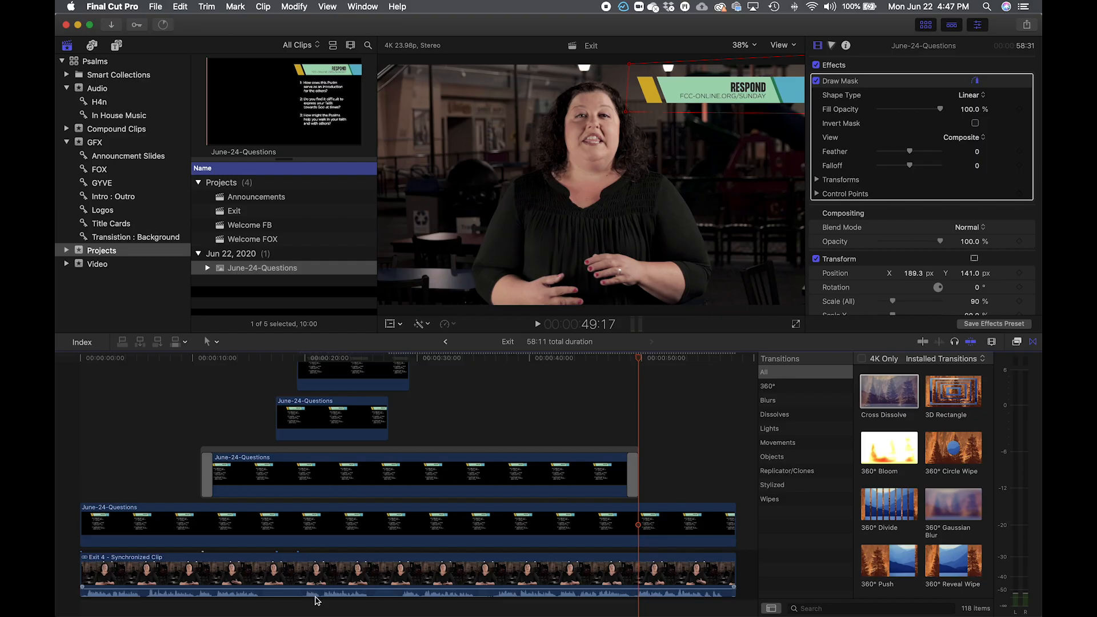
- Move the two upper questions graphics to start at about 20 and 29 seconds, and extend both to end at 49:17
{"action": "left_click_drag", "start_coordinate": [288, 416], "coordinate": [323, 416]}
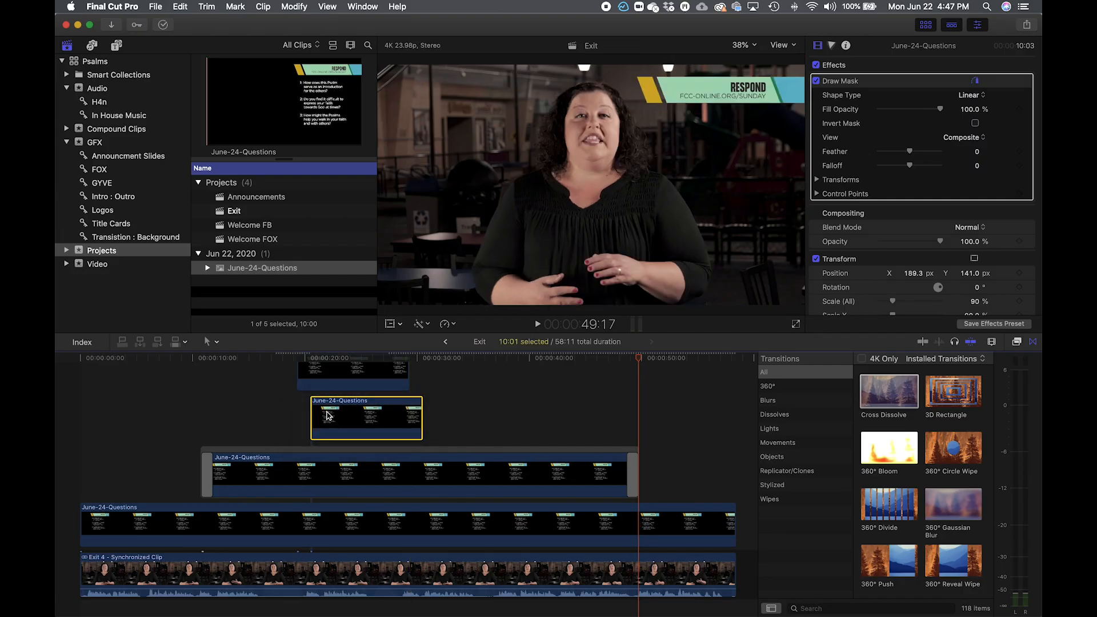
{"action": "left_click_drag", "start_coordinate": [422, 411], "coordinate": [637, 406]}
{"action": "left_click_drag", "start_coordinate": [364, 378], "coordinate": [476, 390]}
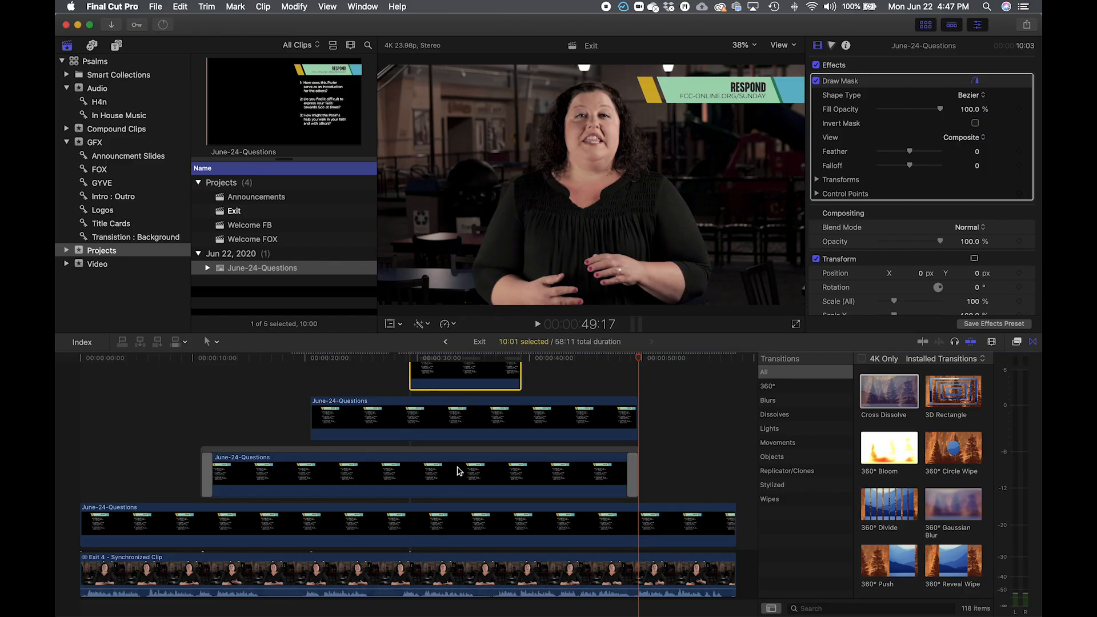
{"action": "scroll", "coordinate": [514, 400], "scroll_direction": "up", "scroll_amount": 3}
{"action": "left_click_drag", "start_coordinate": [522, 394], "coordinate": [638, 391]}
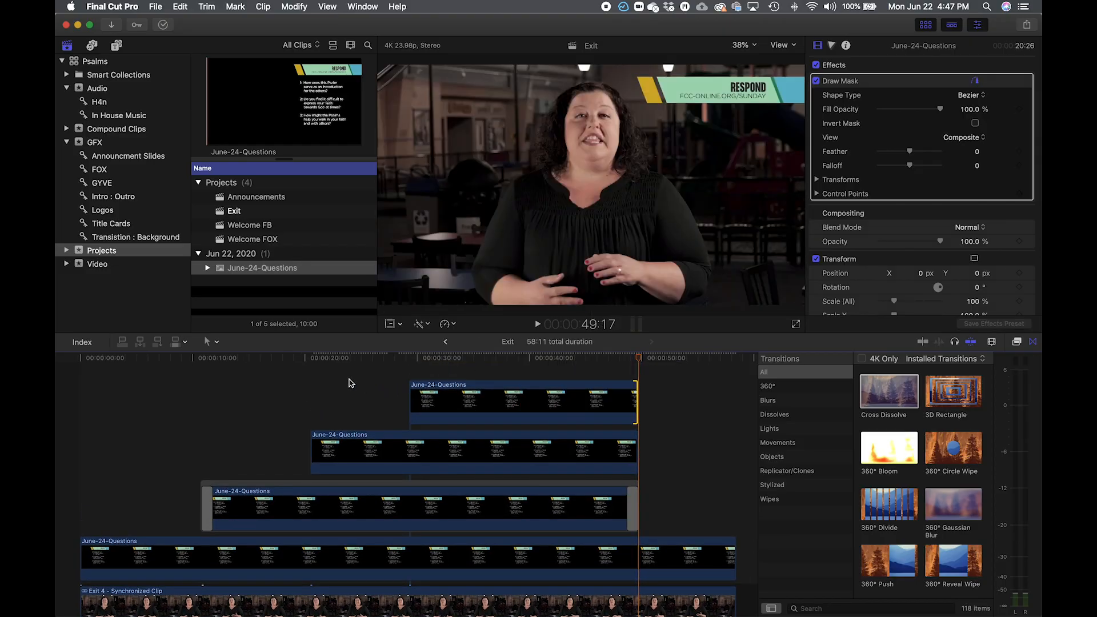
- Play the talk from about 19 seconds and disable the questions graphic that starts at 10:20
{"action": "left_click", "coordinate": [302, 360]}
{"action": "key", "text": "space"}
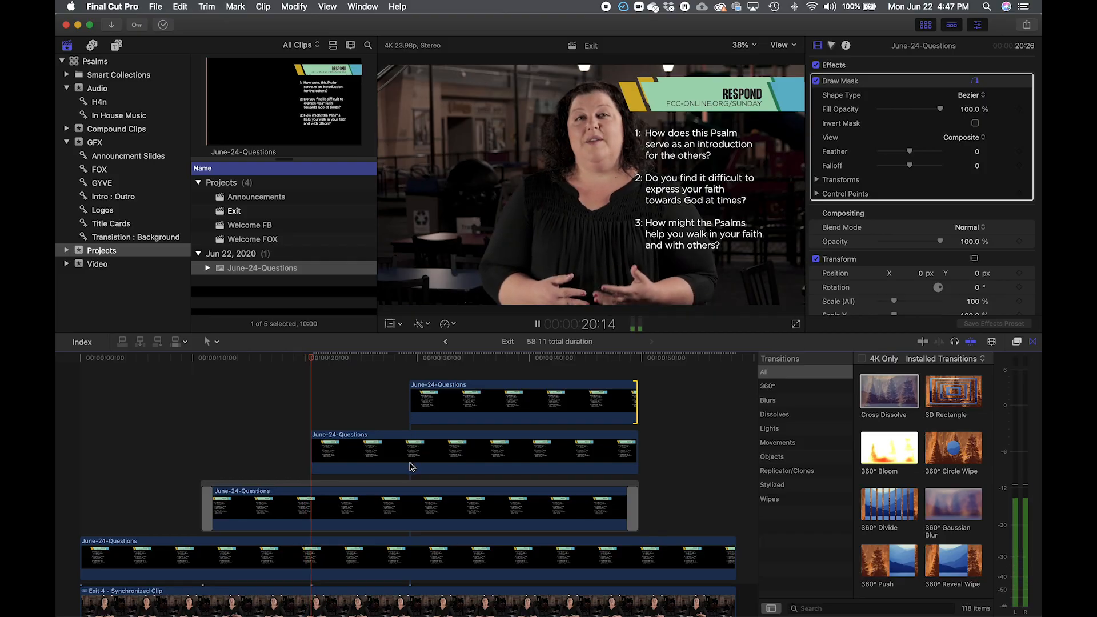
{"action": "key", "text": "space"}
{"action": "left_click", "coordinate": [398, 520]}
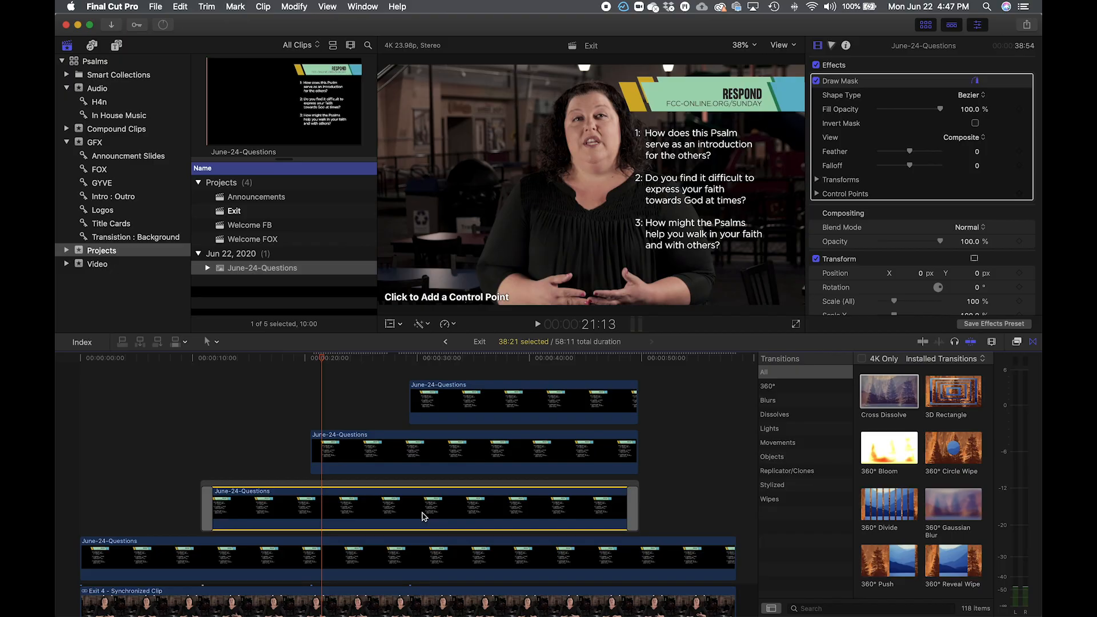
{"action": "key", "text": "v"}
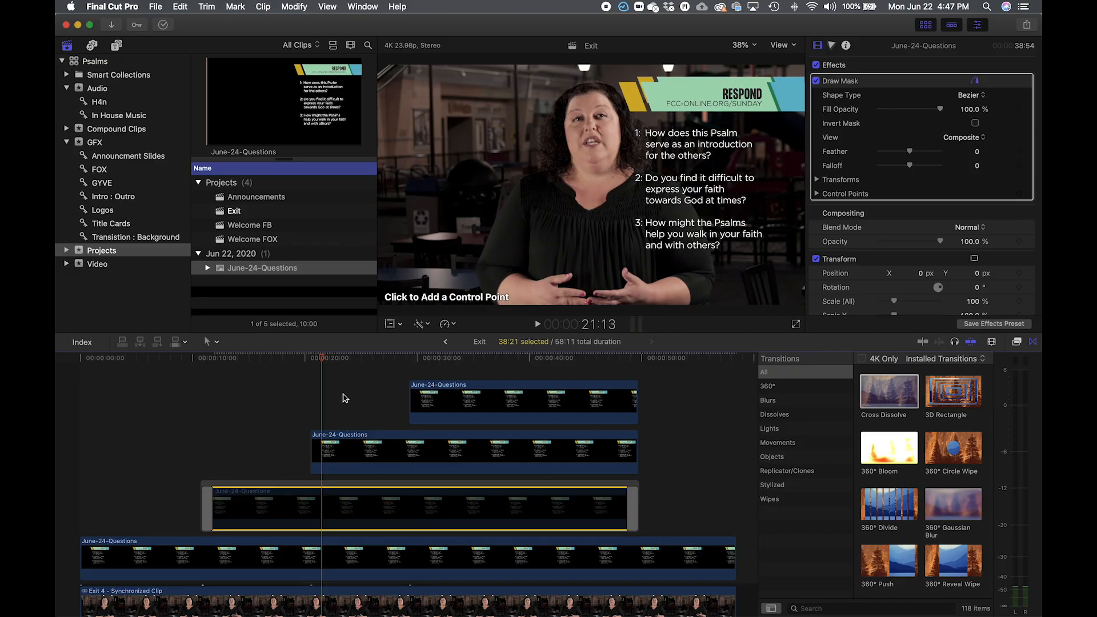
- Play the entrances of the two upper questions graphics from about 19 and 28 seconds, disabling the one that starts at about 20 seconds
{"action": "left_click", "coordinate": [298, 359]}
{"action": "key", "text": "space"}
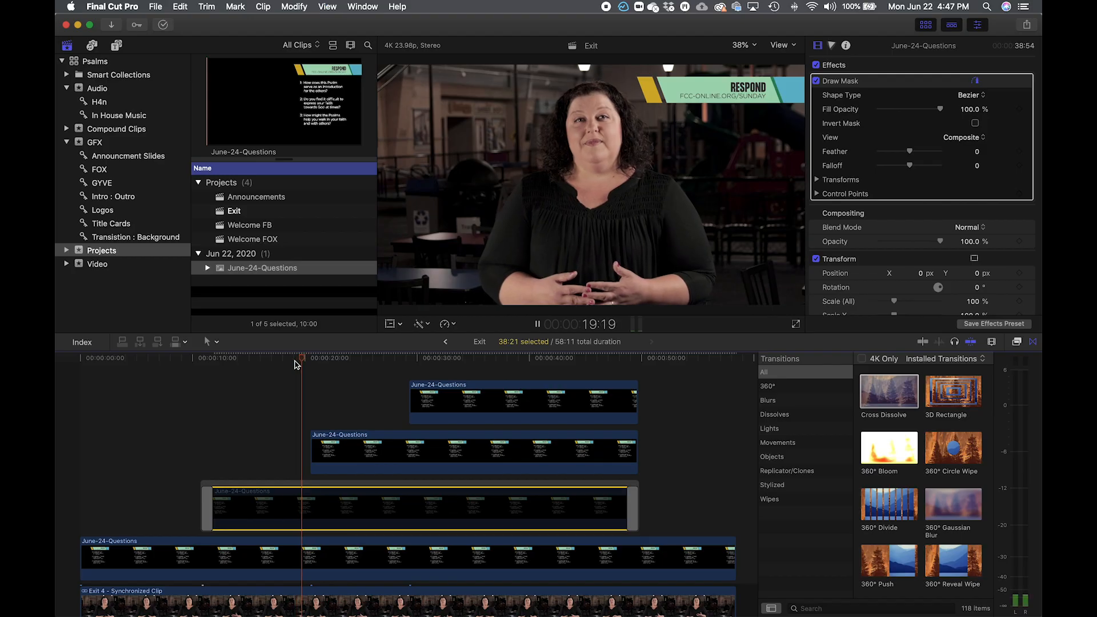
{"action": "left_click", "coordinate": [345, 442]}
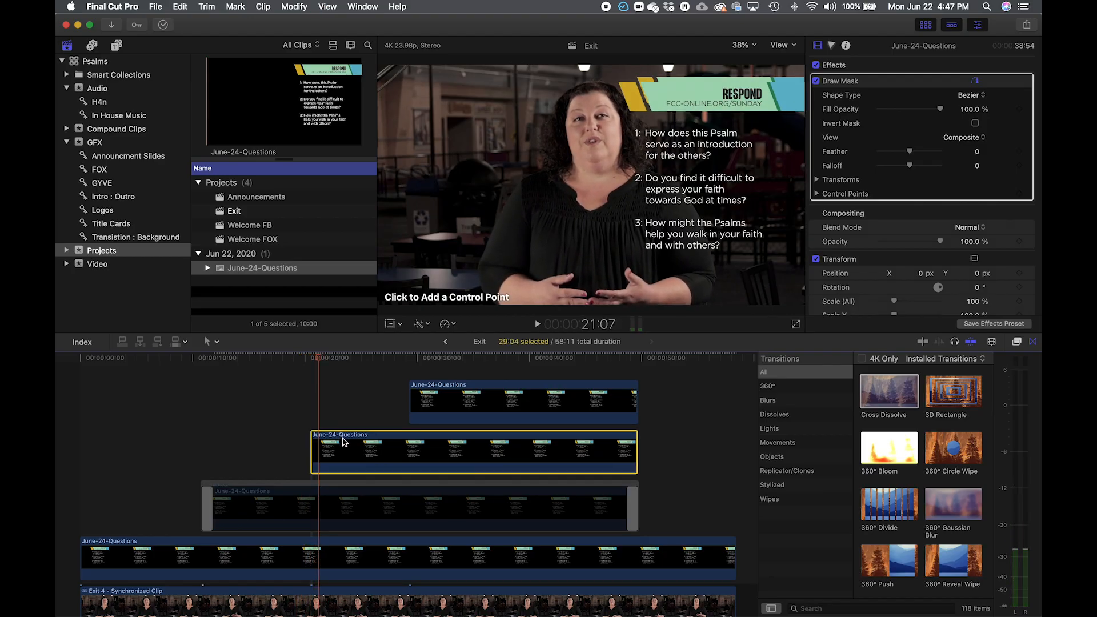
{"action": "left_click", "coordinate": [398, 359]}
{"action": "key", "text": "space"}
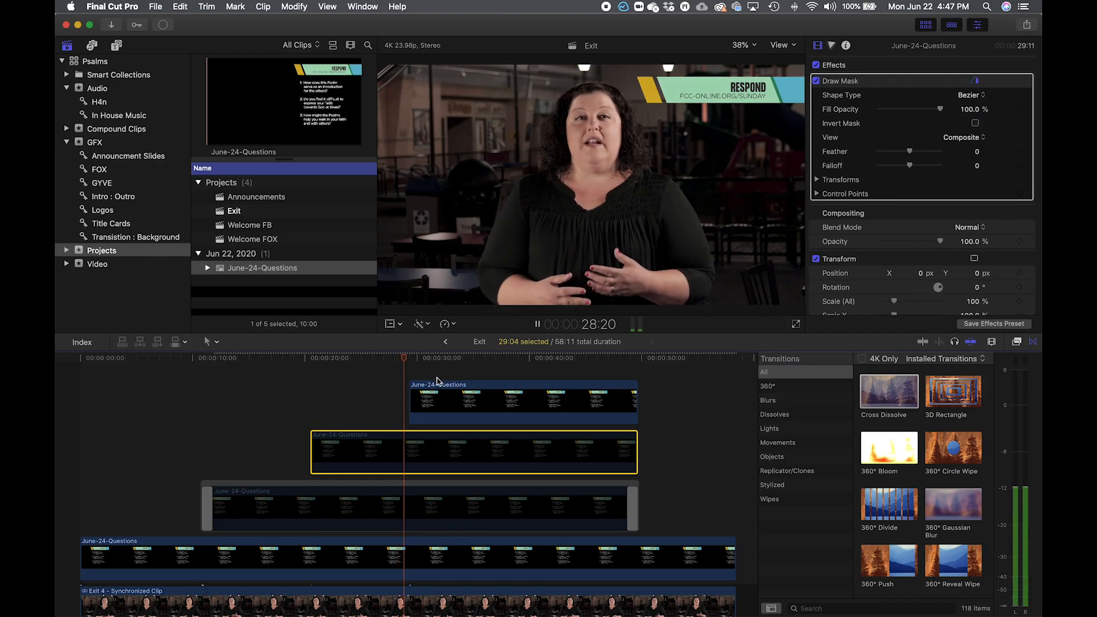
{"action": "key", "text": "space"}
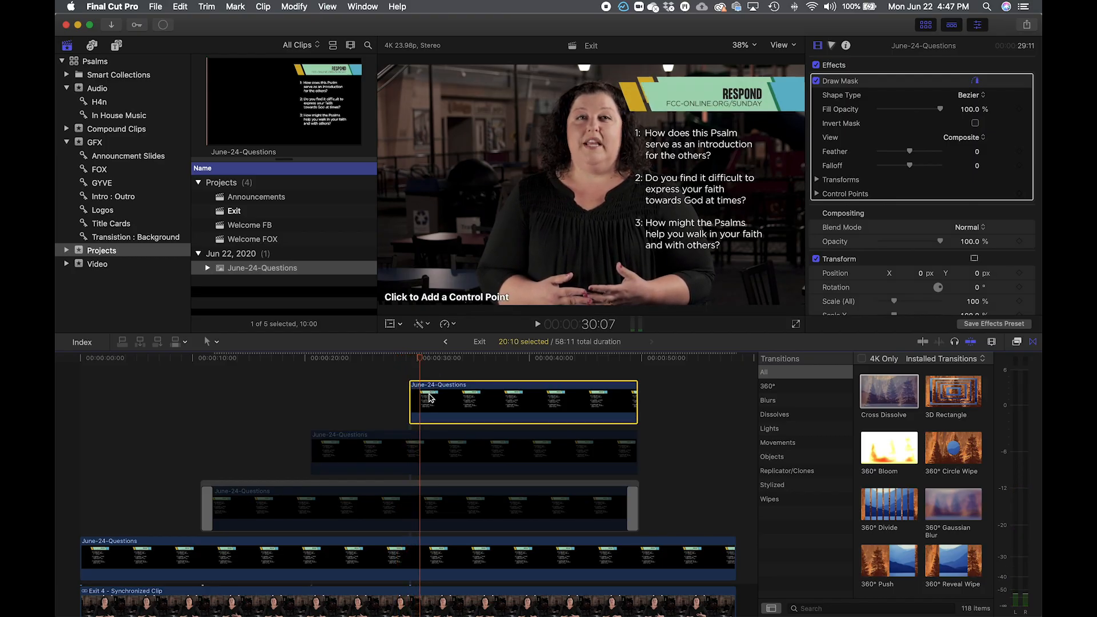
- Toggle the topmost questions graphic off and on, and re-enable the two disabled graphics below it
{"action": "key", "text": "v"}
{"action": "key", "text": "v"}
{"action": "left_click", "coordinate": [408, 518]}
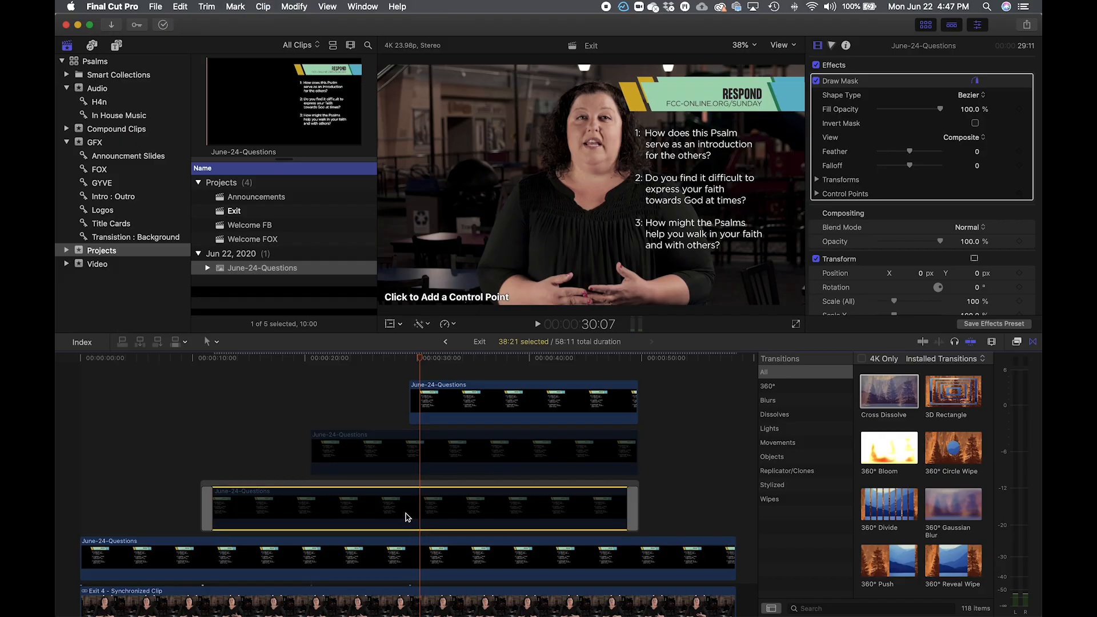
{"action": "key", "text": "v"}
{"action": "left_click", "coordinate": [417, 460]}
{"action": "key", "text": "v"}
- Add Cross Dissolve transitions to both ends of the two upper questions graphics
{"action": "left_click_drag", "start_coordinate": [891, 393], "coordinate": [482, 457]}
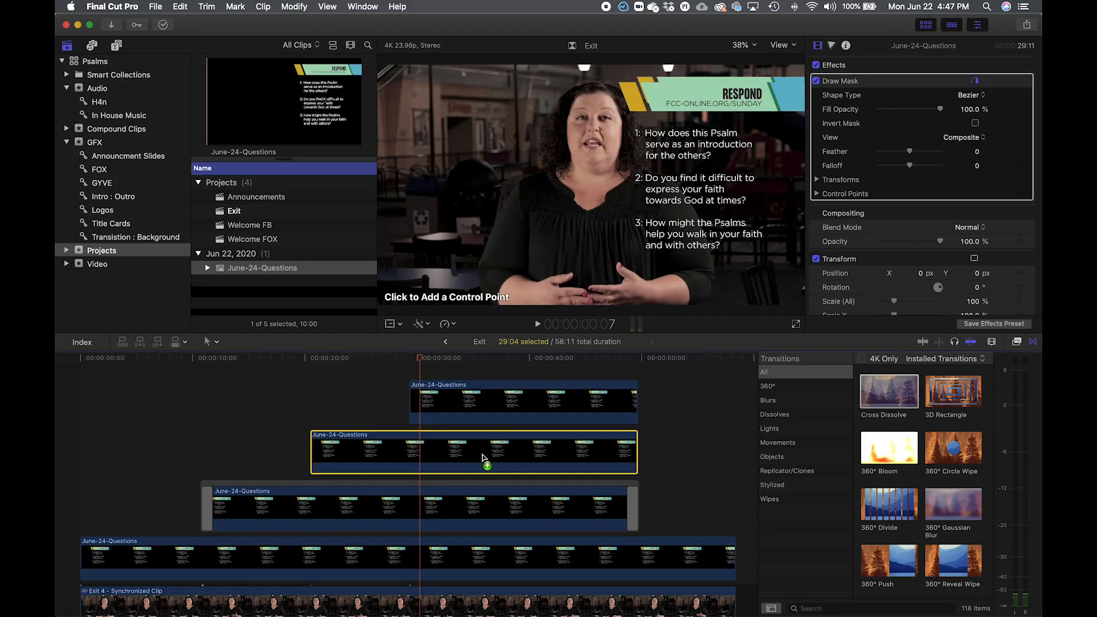
{"action": "left_click_drag", "start_coordinate": [884, 395], "coordinate": [562, 401]}
- Select the three staggered questions graphics together and set their overall scale to 90%
{"action": "left_click", "coordinate": [320, 514]}
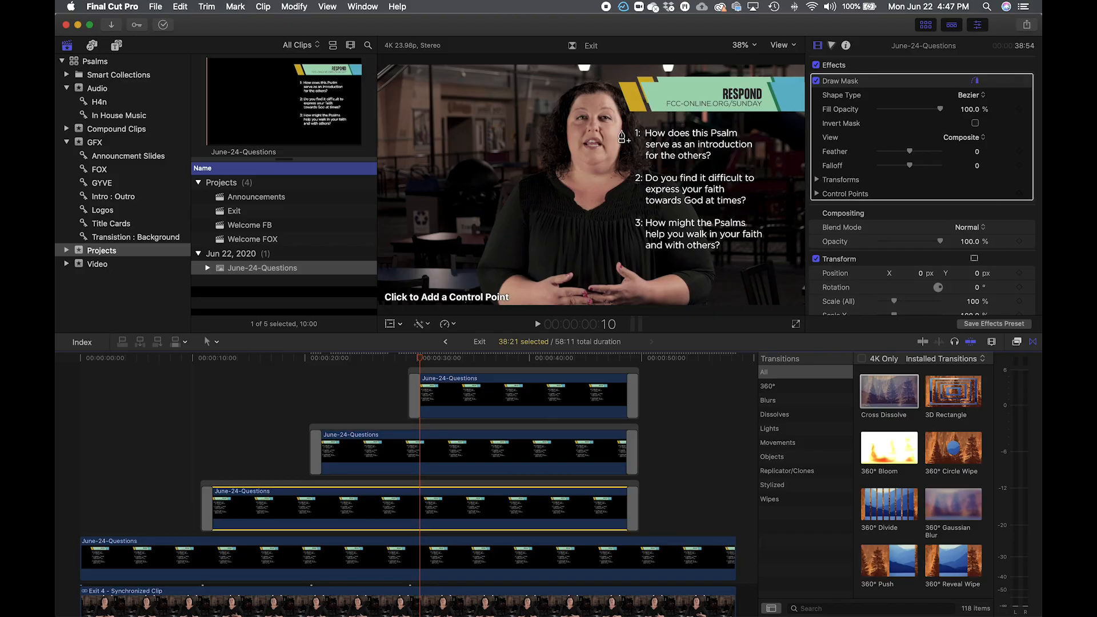
{"action": "scroll", "coordinate": [937, 242], "scroll_direction": "down", "scroll_amount": 3}
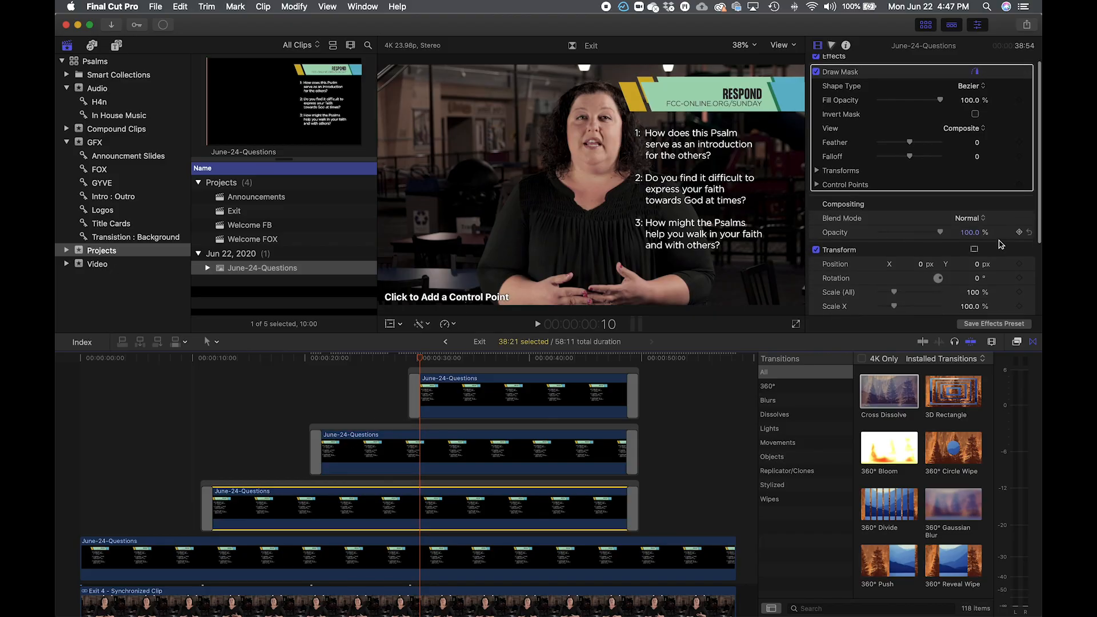
{"action": "scroll", "coordinate": [997, 243], "scroll_direction": "down", "scroll_amount": 2}
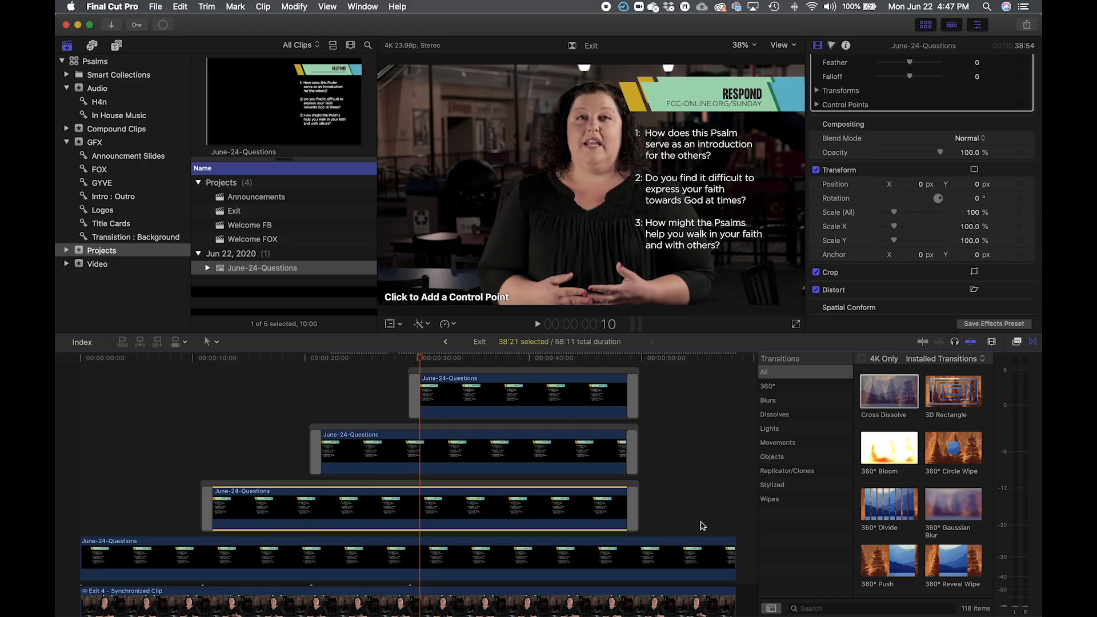
{"action": "left_click_drag", "start_coordinate": [704, 519], "coordinate": [489, 377]}
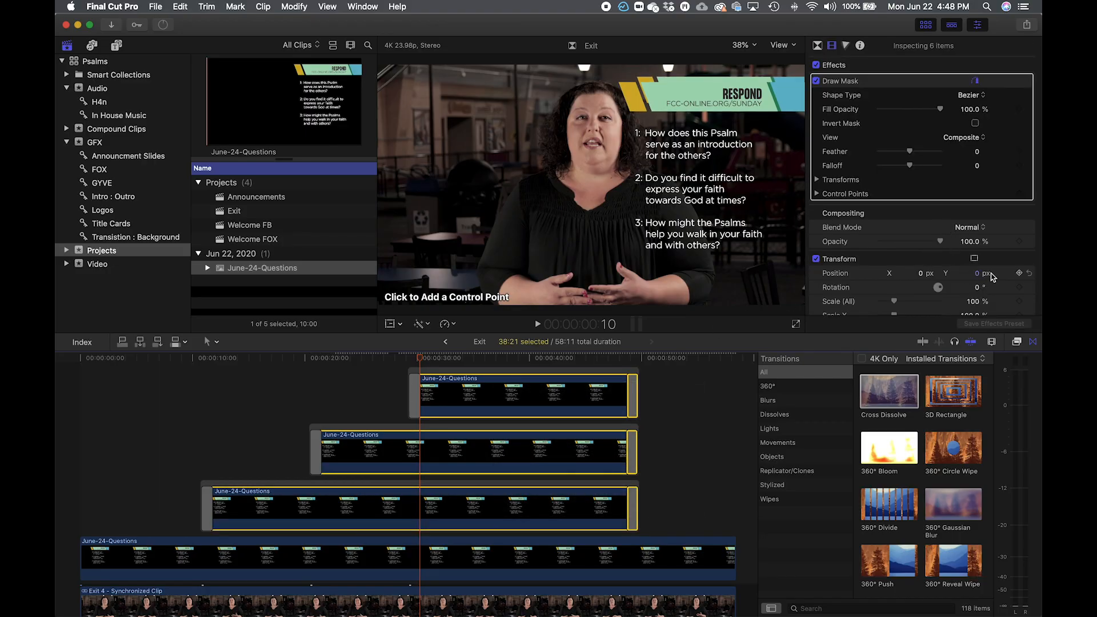
{"action": "scroll", "coordinate": [994, 276], "scroll_direction": "down", "scroll_amount": 1}
{"action": "scroll", "coordinate": [993, 276], "scroll_direction": "down", "scroll_amount": 2}
{"action": "left_click", "coordinate": [973, 275]}
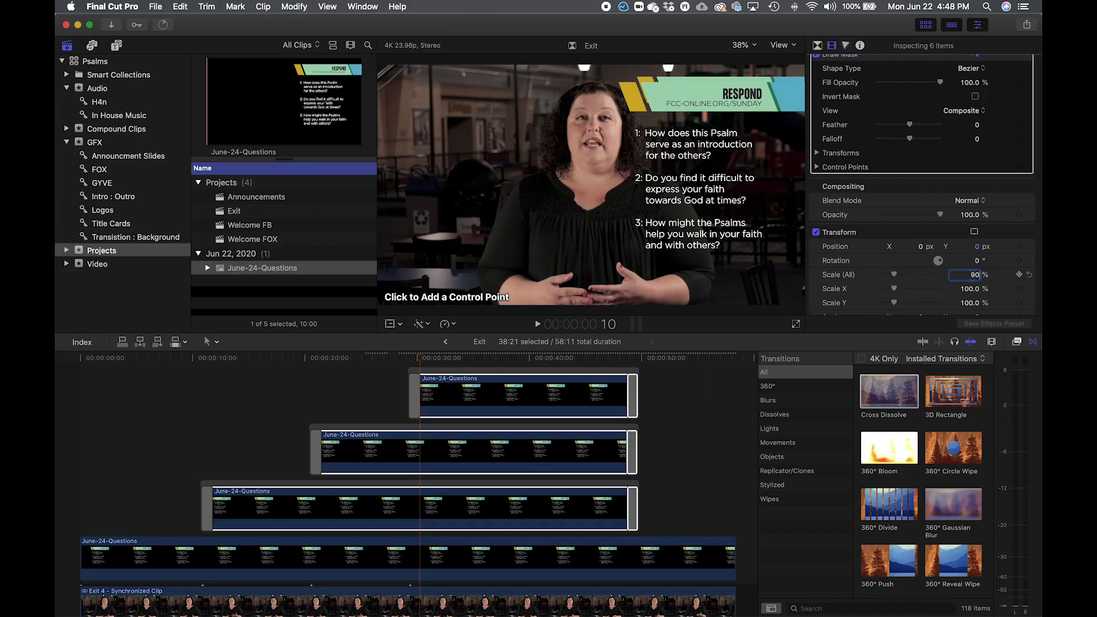
{"action": "key", "text": "Tab"}
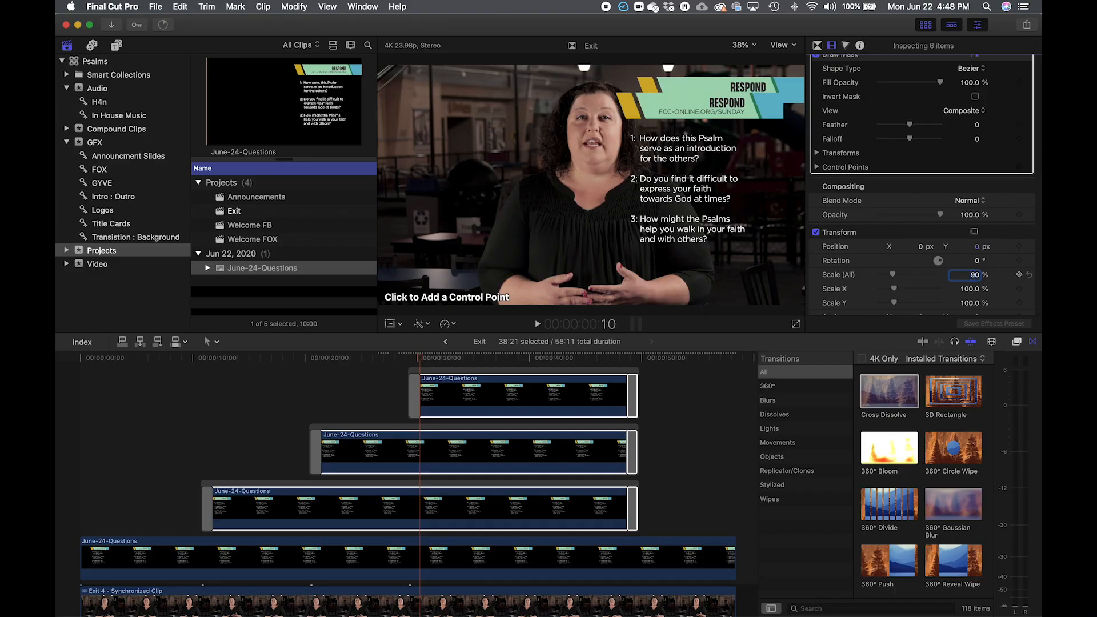
- Select the full-length banner graphic and look up its X position value
{"action": "scroll", "coordinate": [712, 476], "scroll_direction": "down", "scroll_amount": 1}
{"action": "scroll", "coordinate": [712, 476], "scroll_direction": "down", "scroll_amount": 2}
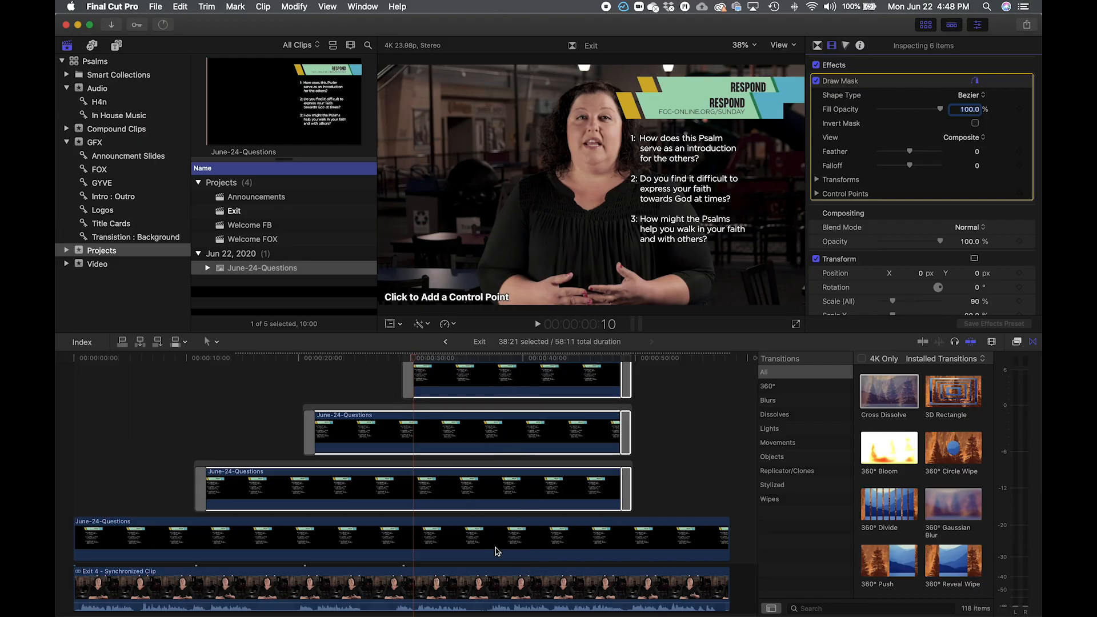
{"action": "left_click", "coordinate": [496, 551]}
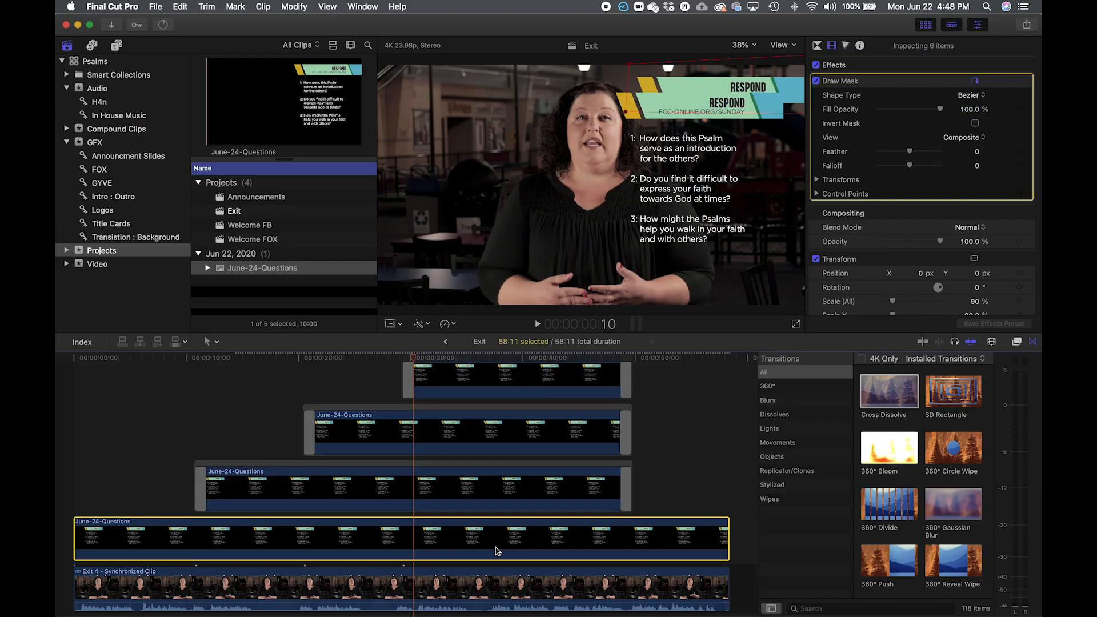
{"action": "left_click", "coordinate": [913, 273]}
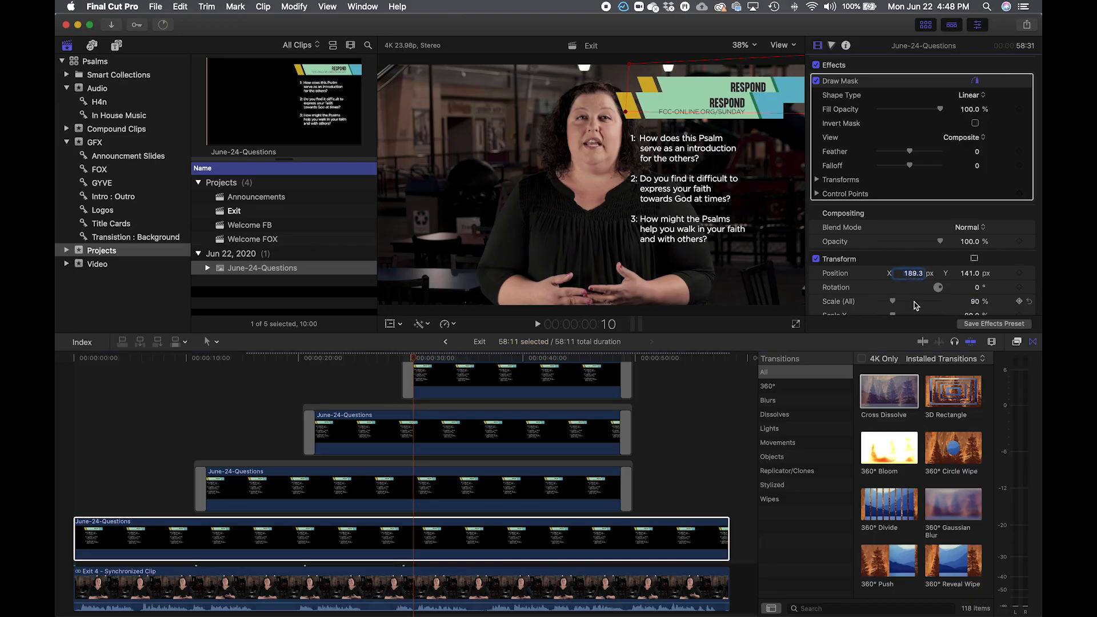
- Try to paste the banner's X position into the three questions graphics, and undo the paste
{"action": "left_click_drag", "start_coordinate": [714, 491], "coordinate": [550, 374]}
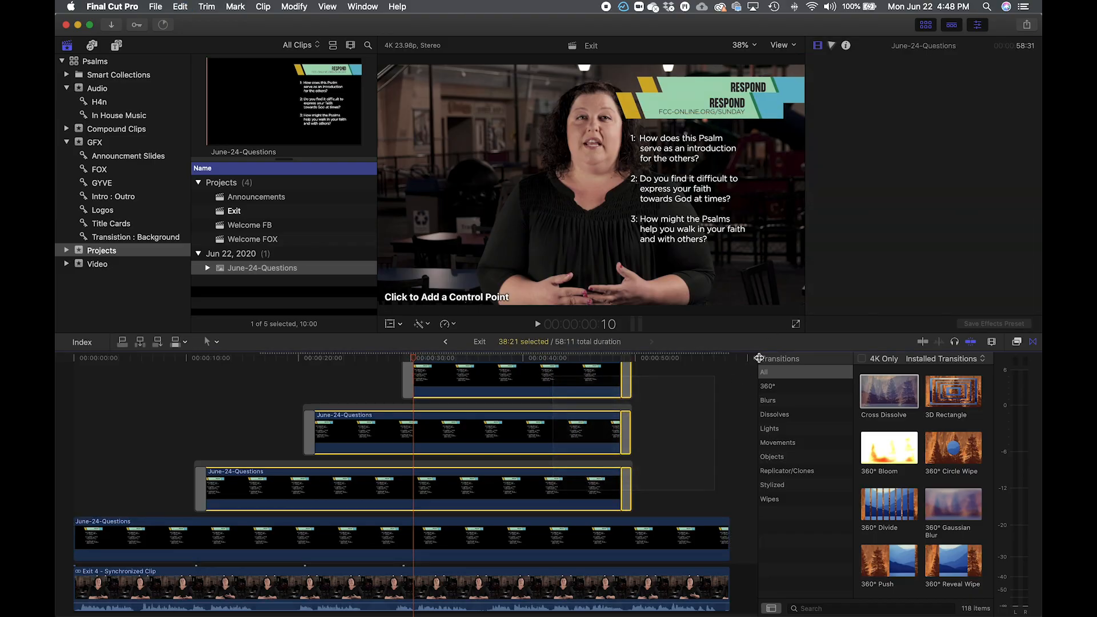
{"action": "left_click", "coordinate": [921, 275]}
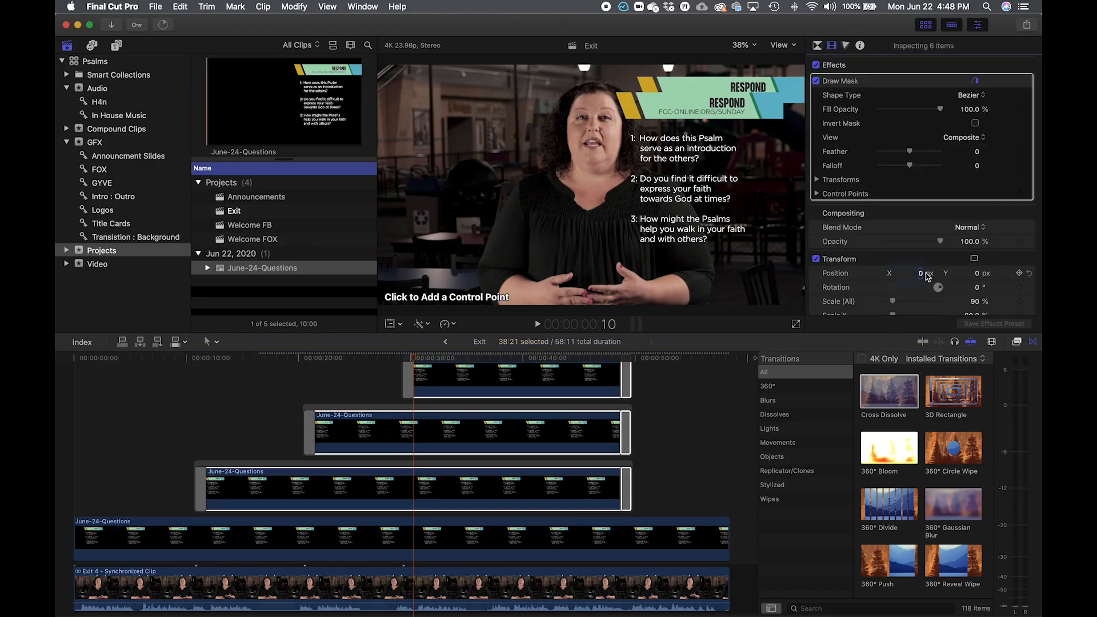
{"action": "key", "text": "super+v"}
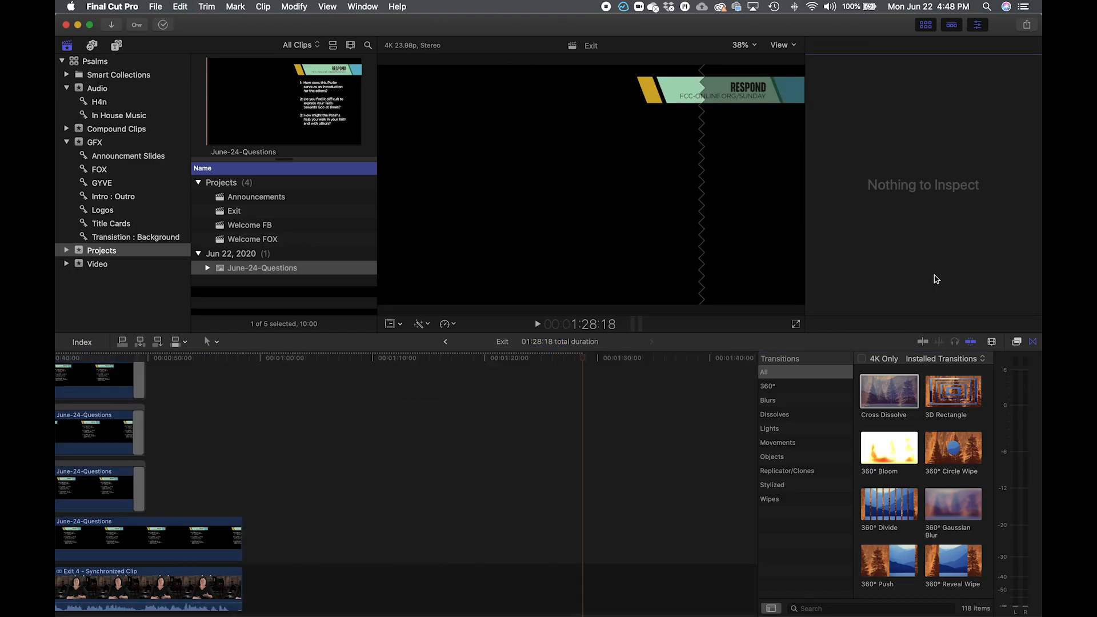
{"action": "scroll", "coordinate": [574, 486], "scroll_direction": "left", "scroll_amount": 5}
{"action": "scroll", "coordinate": [574, 486], "scroll_direction": "up", "scroll_amount": 3}
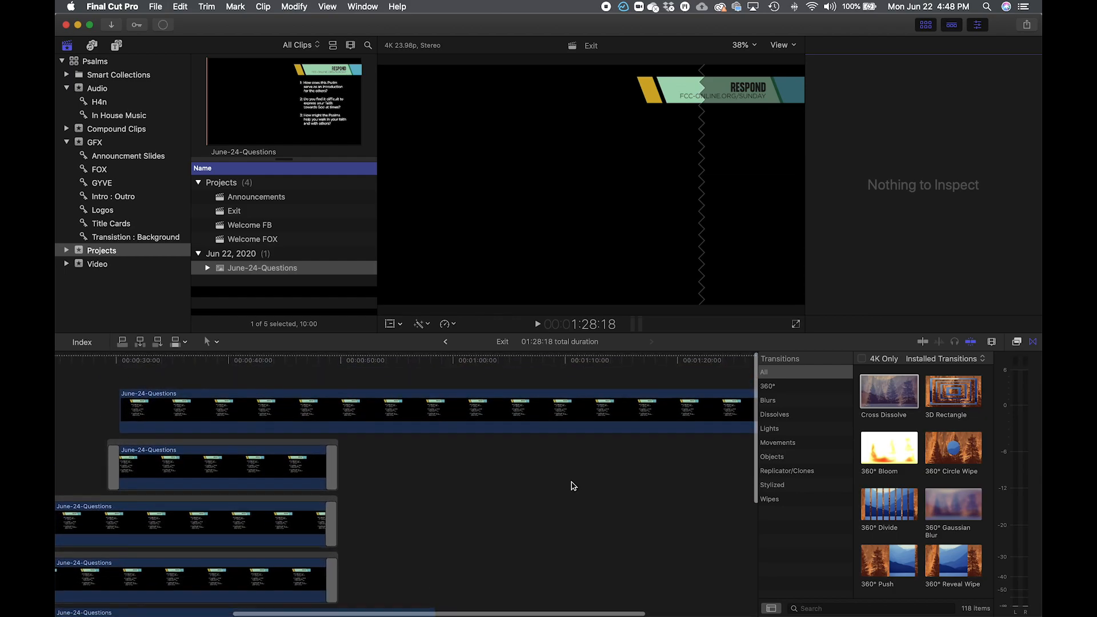
{"action": "key", "text": "super+z"}
{"action": "scroll", "coordinate": [530, 481], "scroll_direction": "left", "scroll_amount": 5}
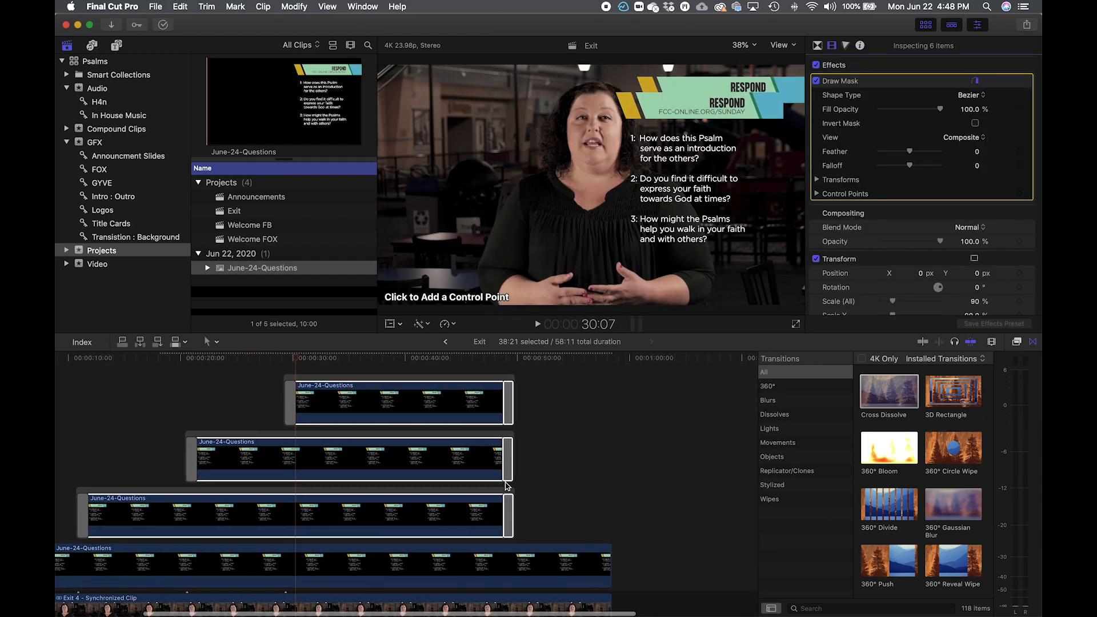
- Match the three staggered questions graphics to the full-length banner horizontally by setting their X position to 189.3 px
{"action": "mouse_move", "coordinate": [605, 505]}
{"action": "left_mouse_down"}
{"action": "mouse_move", "coordinate": [515, 483]}
{"action": "mouse_move", "coordinate": [402, 415]}
{"action": "left_mouse_up"}
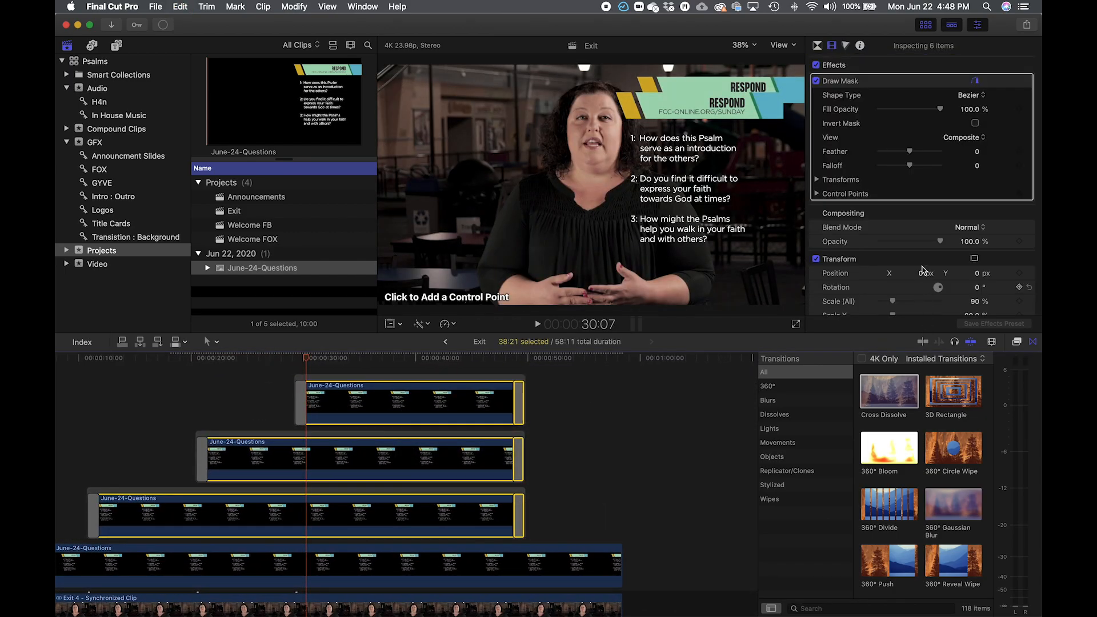
{"action": "left_click", "coordinate": [918, 274]}
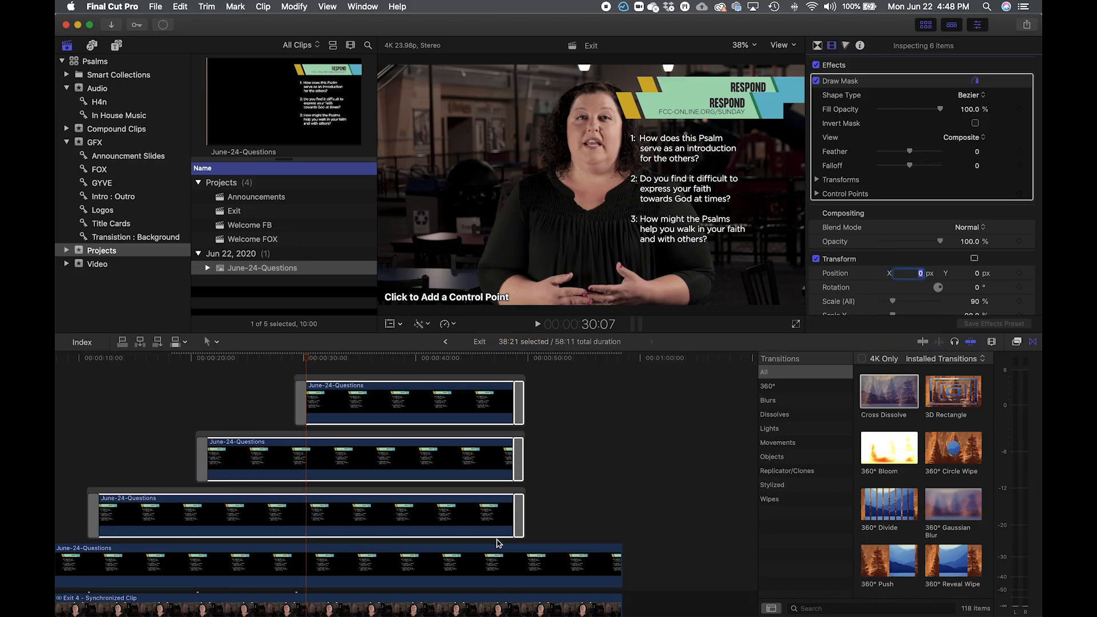
{"action": "left_click", "coordinate": [502, 563]}
{"action": "left_click", "coordinate": [917, 274]}
{"action": "left_click_drag", "start_coordinate": [597, 525], "coordinate": [355, 378]}
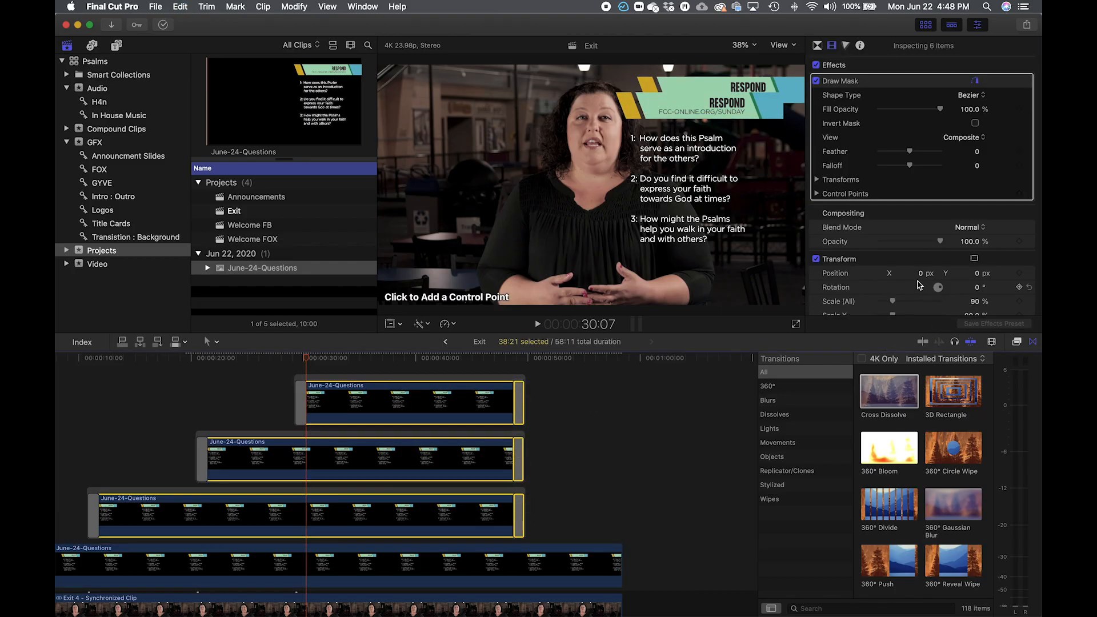
{"action": "left_click", "coordinate": [920, 274]}
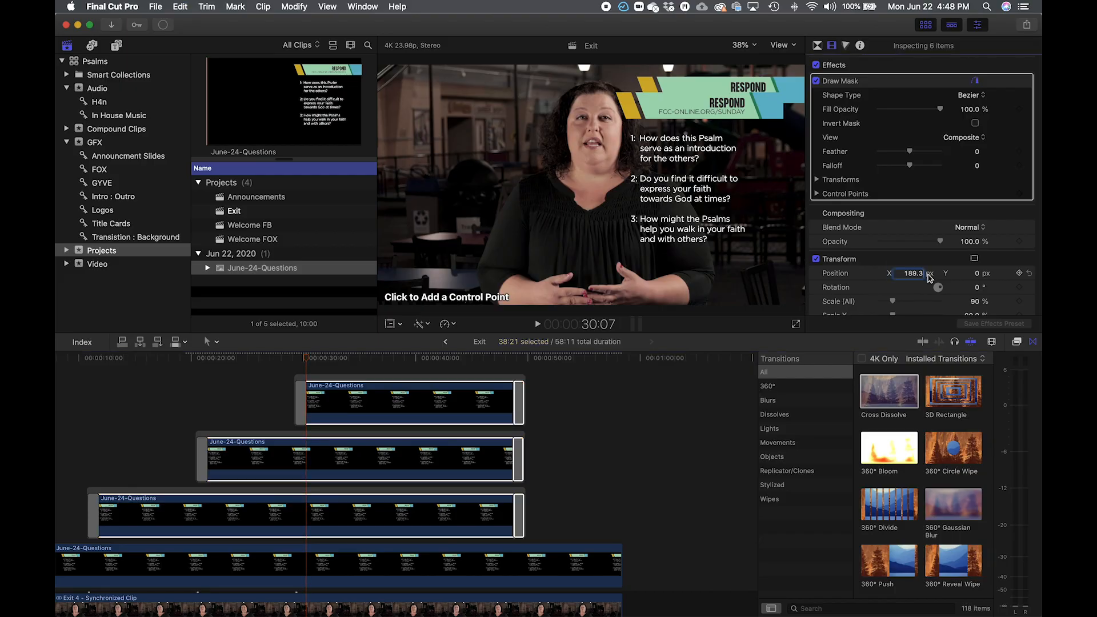
{"action": "key", "text": "Return"}
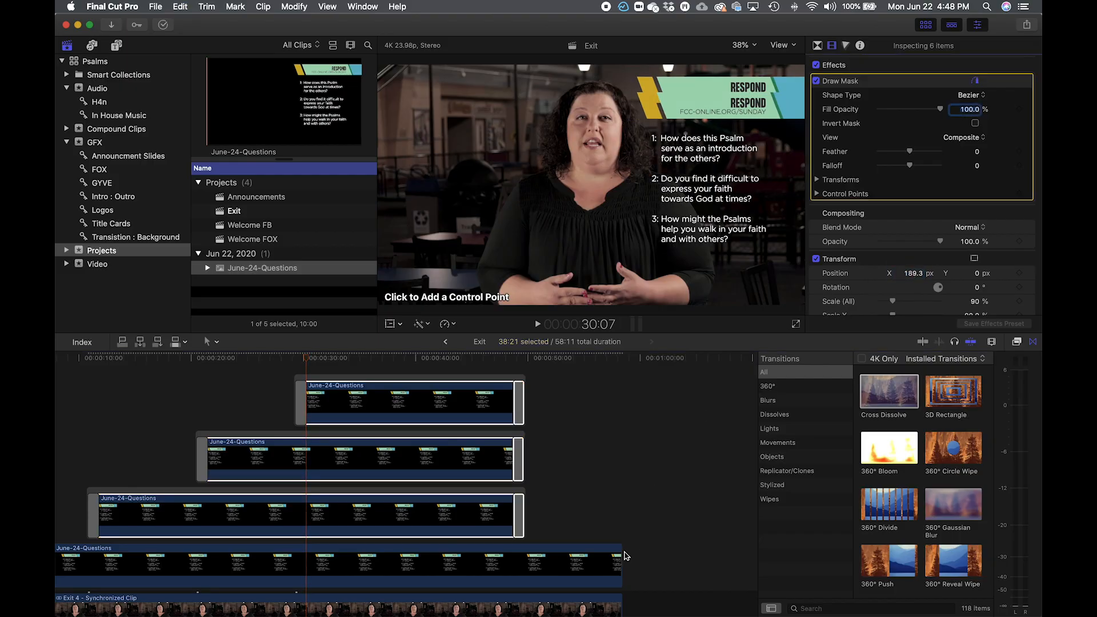
- Match the three staggered questions graphics to the banner vertically by setting their Y position to 141.0 px
{"action": "left_click", "coordinate": [585, 579]}
{"action": "left_click", "coordinate": [971, 274]}
{"action": "left_click_drag", "start_coordinate": [608, 530], "coordinate": [374, 380]}
{"action": "left_click", "coordinate": [973, 274]}
{"action": "type", "text": "141.0"}
{"action": "key", "text": "Return"}
{"action": "left_click", "coordinate": [970, 109]}
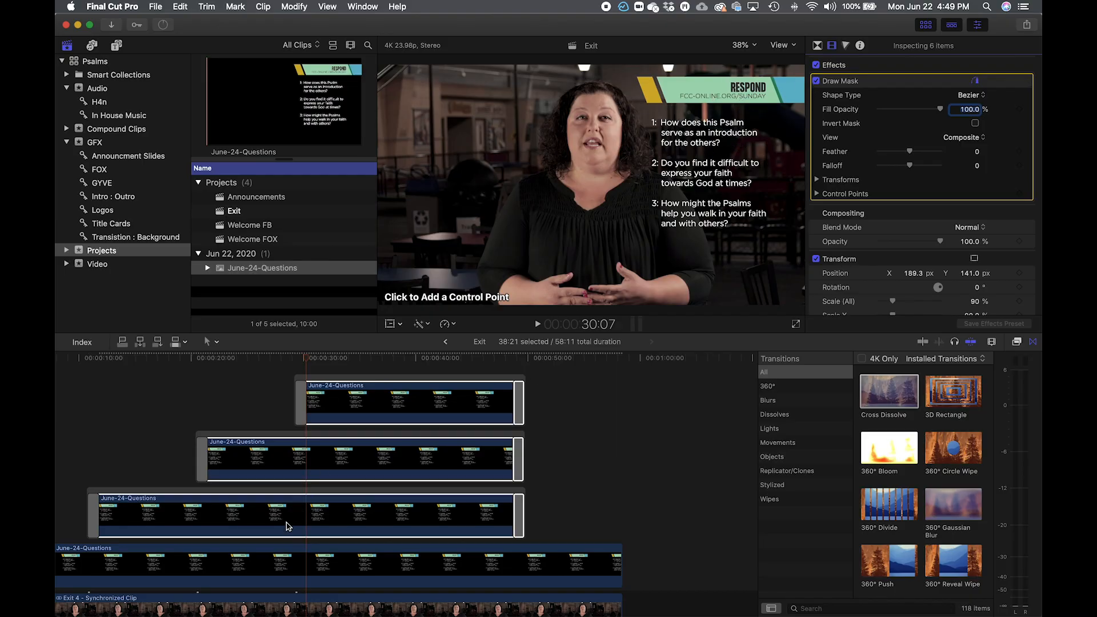
- Draw a closed four-point mask around question 1 on the longest, lowest of the three staggered questions graphics
{"action": "left_click", "coordinate": [574, 502]}
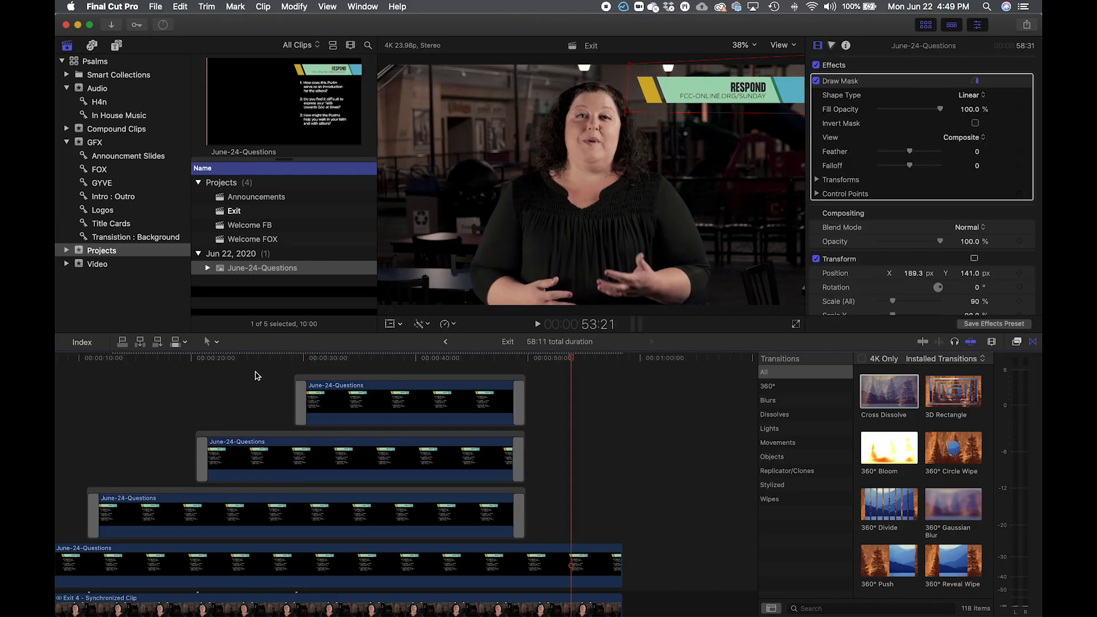
{"action": "scroll", "coordinate": [149, 383], "scroll_direction": "left", "scroll_amount": 5}
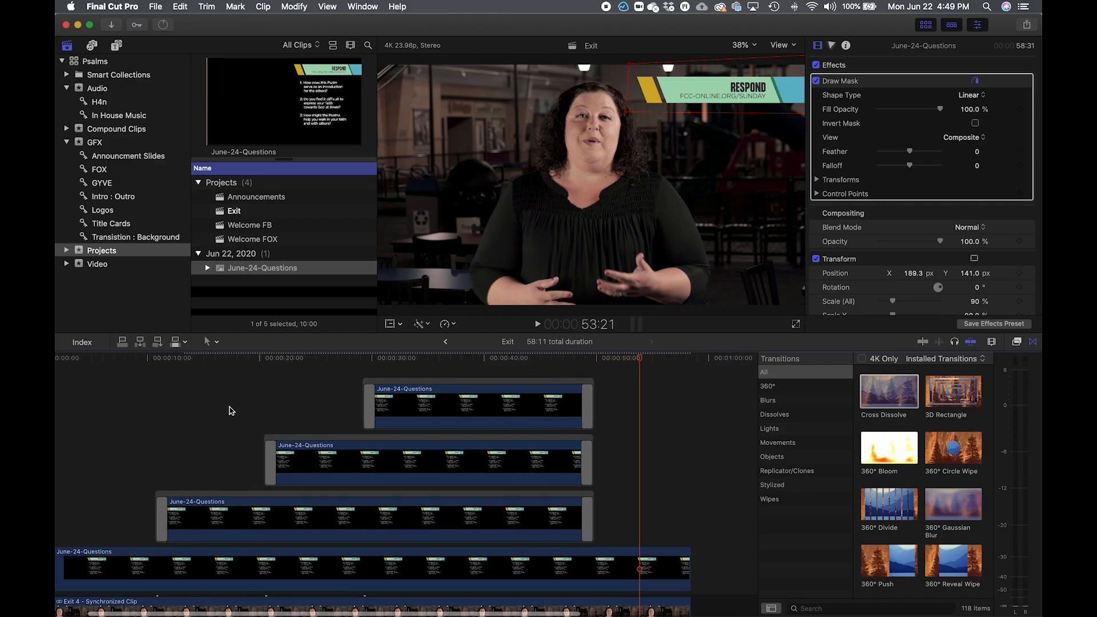
{"action": "left_click", "coordinate": [292, 499]}
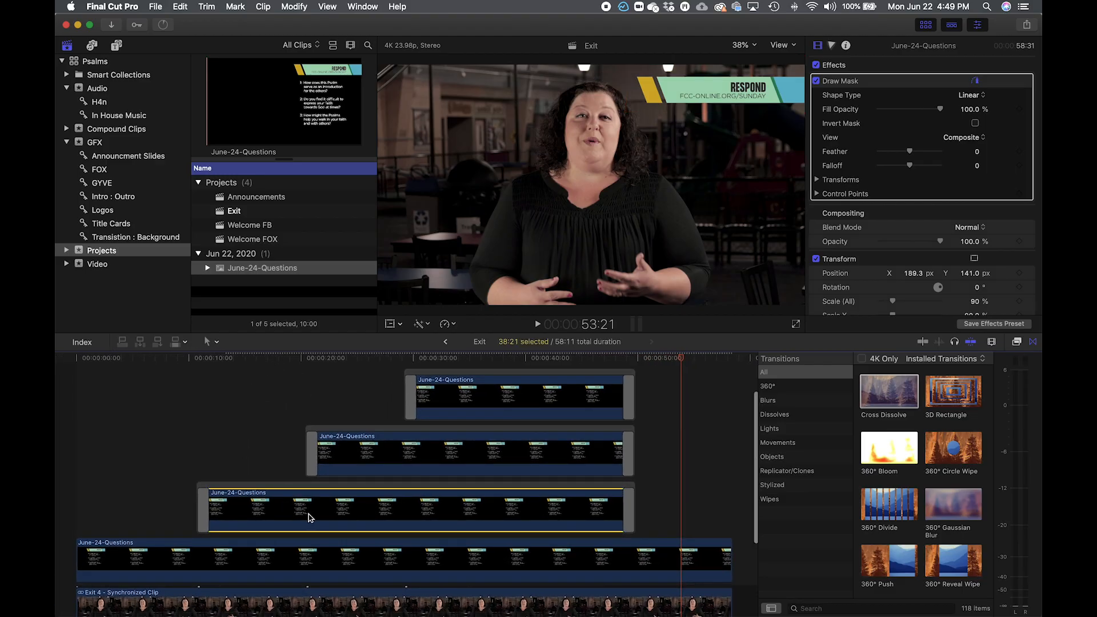
{"action": "left_click", "coordinate": [265, 360]}
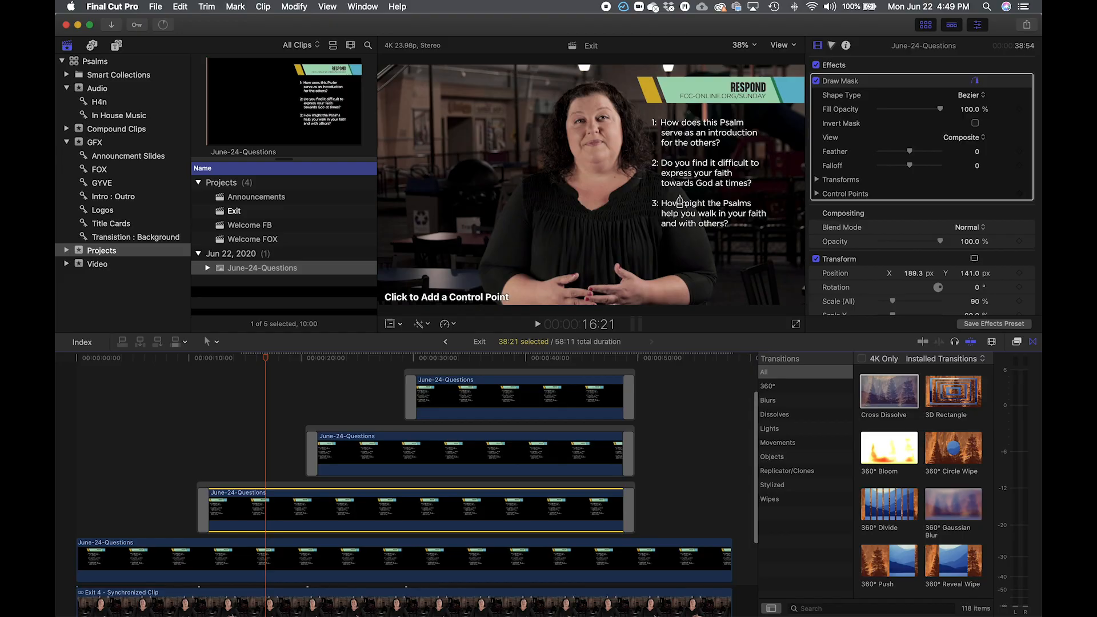
{"action": "left_click", "coordinate": [641, 113]}
{"action": "left_click", "coordinate": [642, 152]}
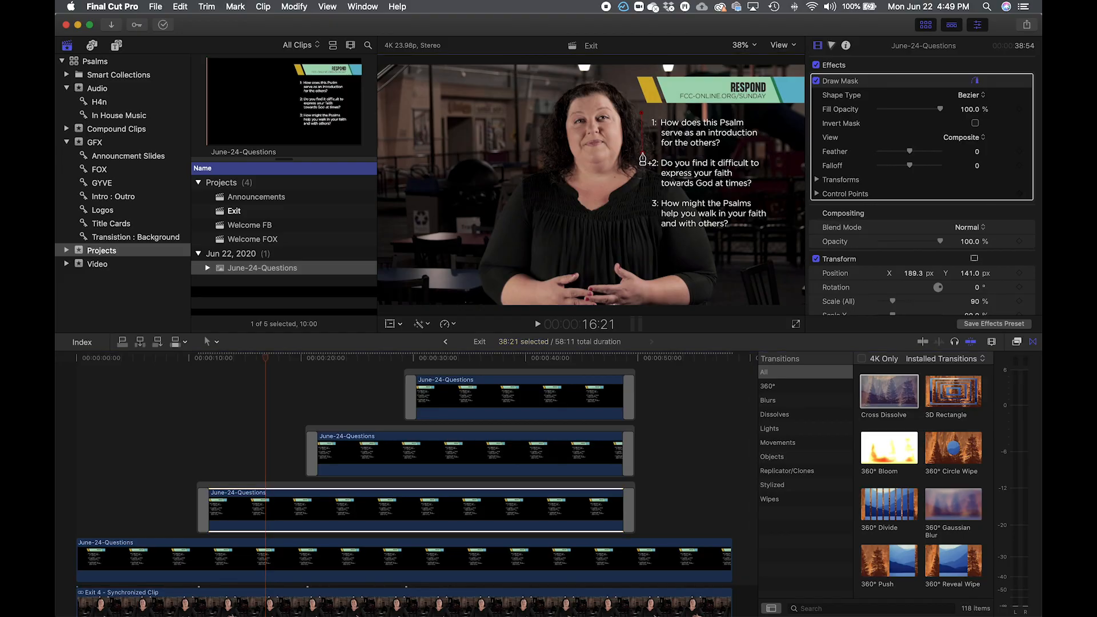
{"action": "left_click", "coordinate": [790, 152]}
{"action": "left_click", "coordinate": [791, 112]}
{"action": "left_click", "coordinate": [641, 112]}
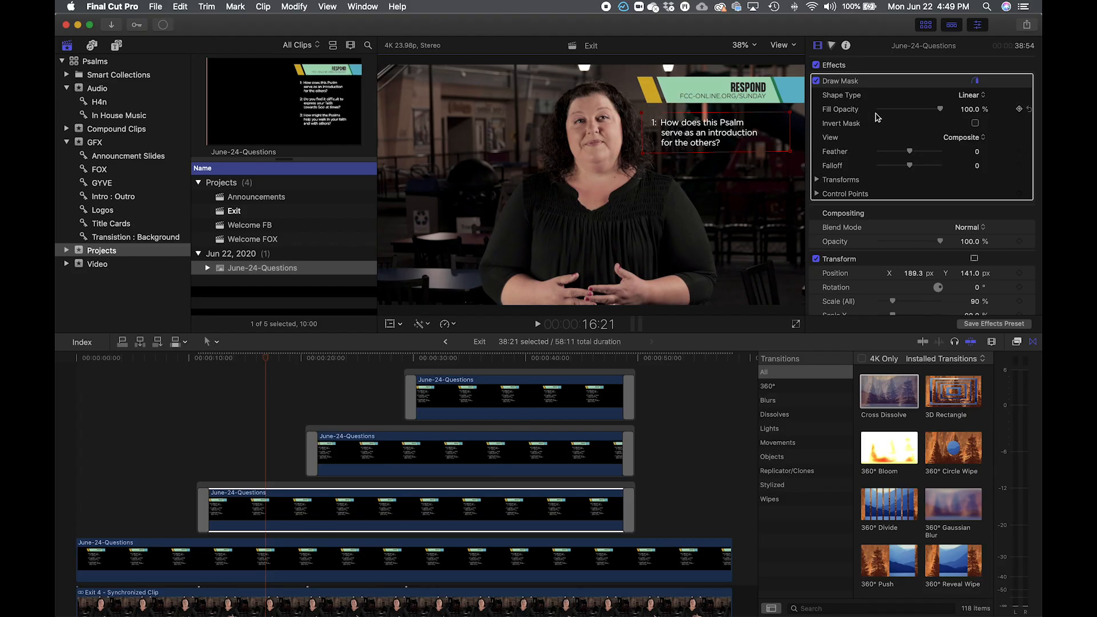
{"action": "left_click", "coordinate": [976, 123]}
- Play back the dissolve-in of question 1 from about the 10-second mark
{"action": "left_click", "coordinate": [185, 363]}
{"action": "key", "text": "space"}
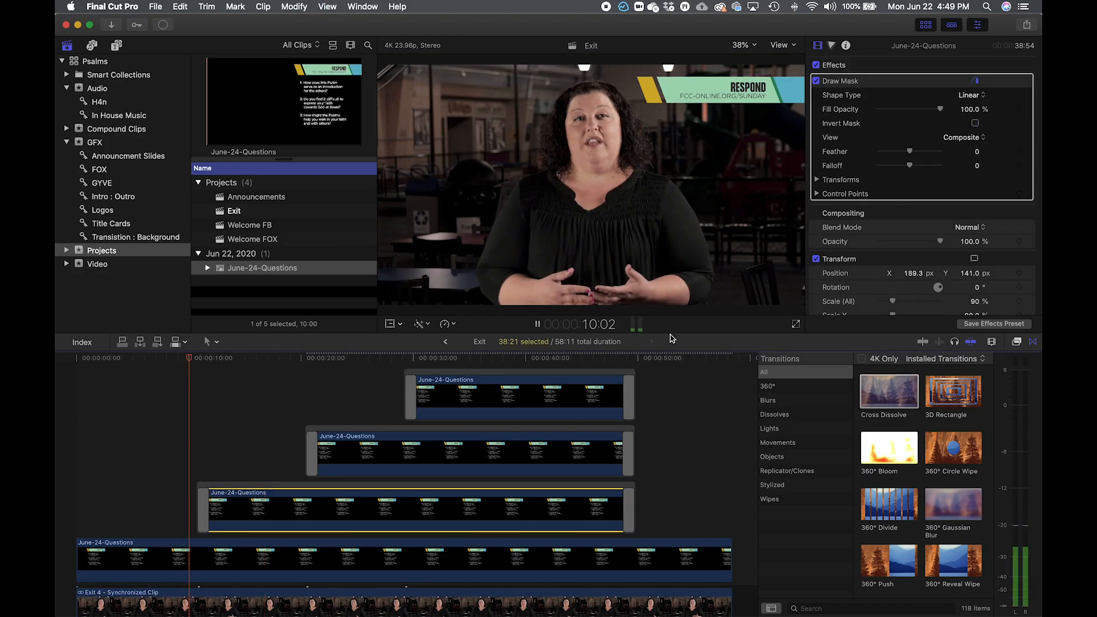
{"action": "key", "text": "space"}
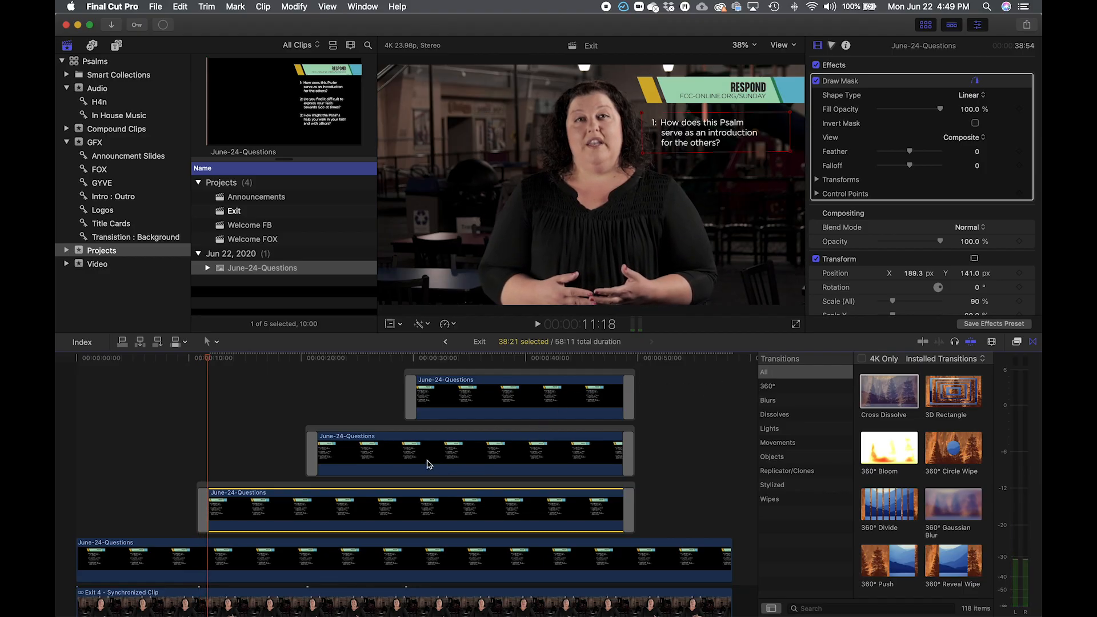
- Draw a closed four-point mask around question 2 on the middle staggered questions graphic
{"action": "left_click", "coordinate": [360, 364]}
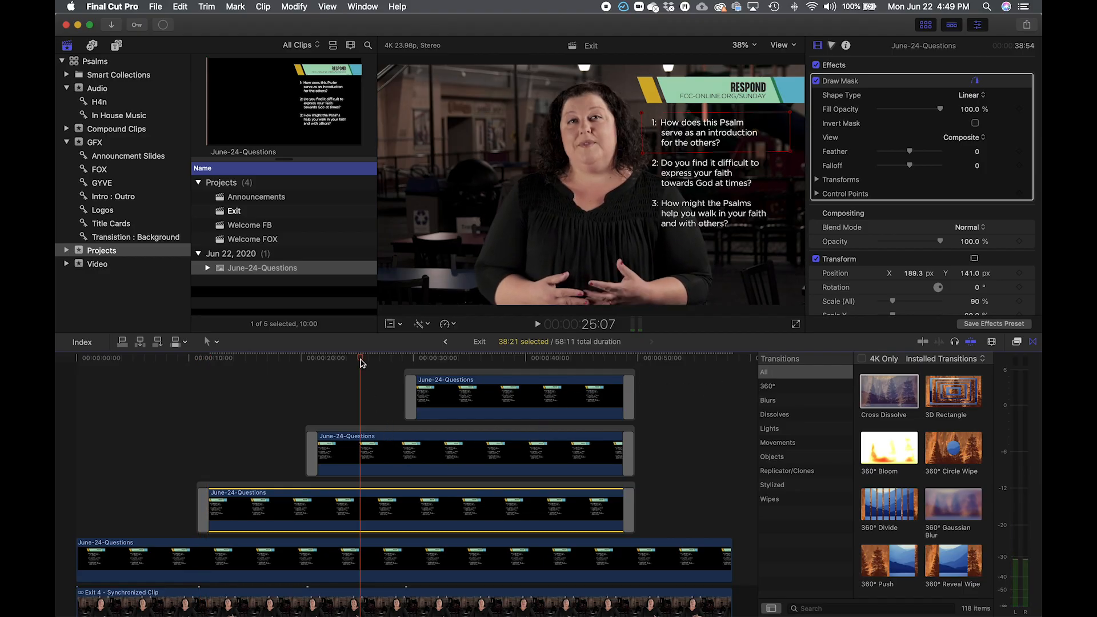
{"action": "left_click", "coordinate": [450, 455]}
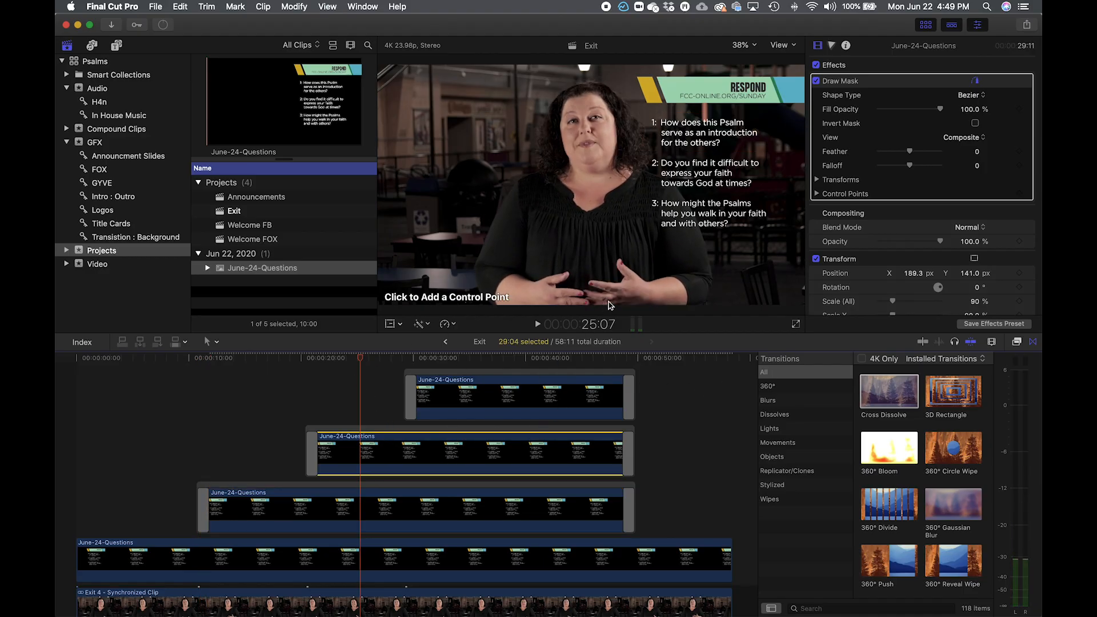
{"action": "left_click", "coordinate": [639, 157]}
{"action": "left_click", "coordinate": [639, 192]}
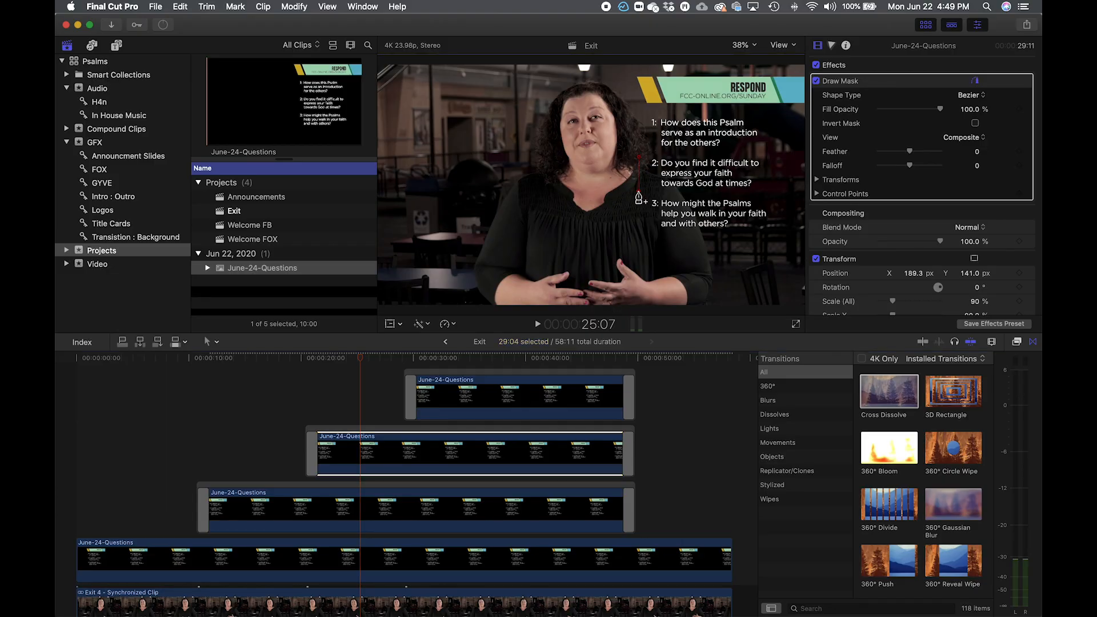
{"action": "left_click", "coordinate": [803, 192]}
{"action": "left_click", "coordinate": [791, 145]}
{"action": "left_click", "coordinate": [639, 157]}
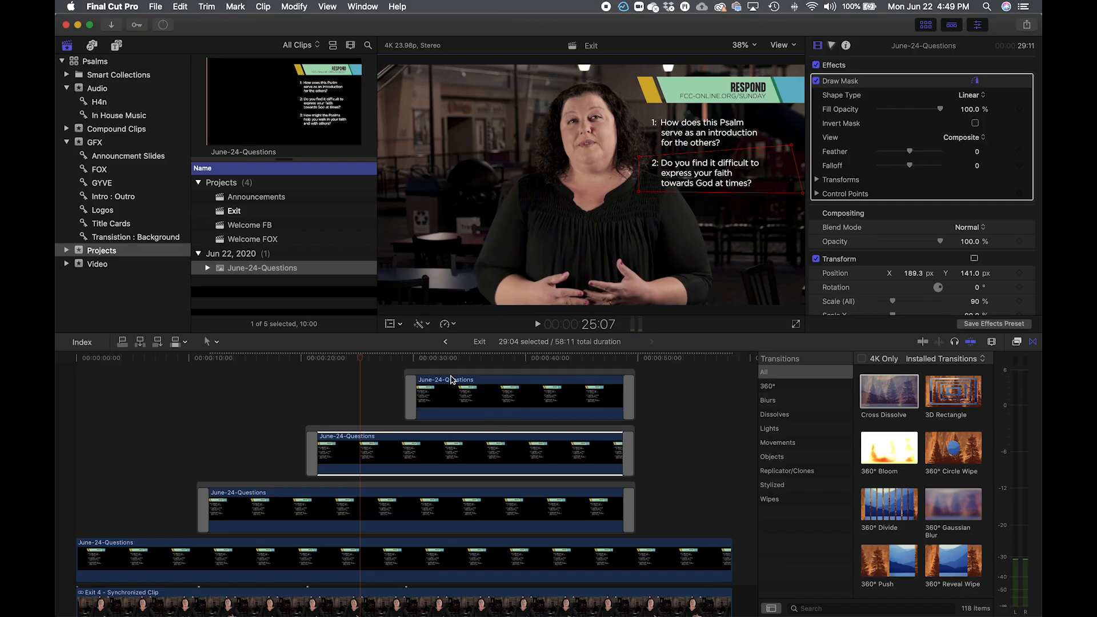
- Play back the dissolve-in of question 2 from about the 19-second mark
{"action": "left_click", "coordinate": [298, 364]}
{"action": "key", "text": "space"}
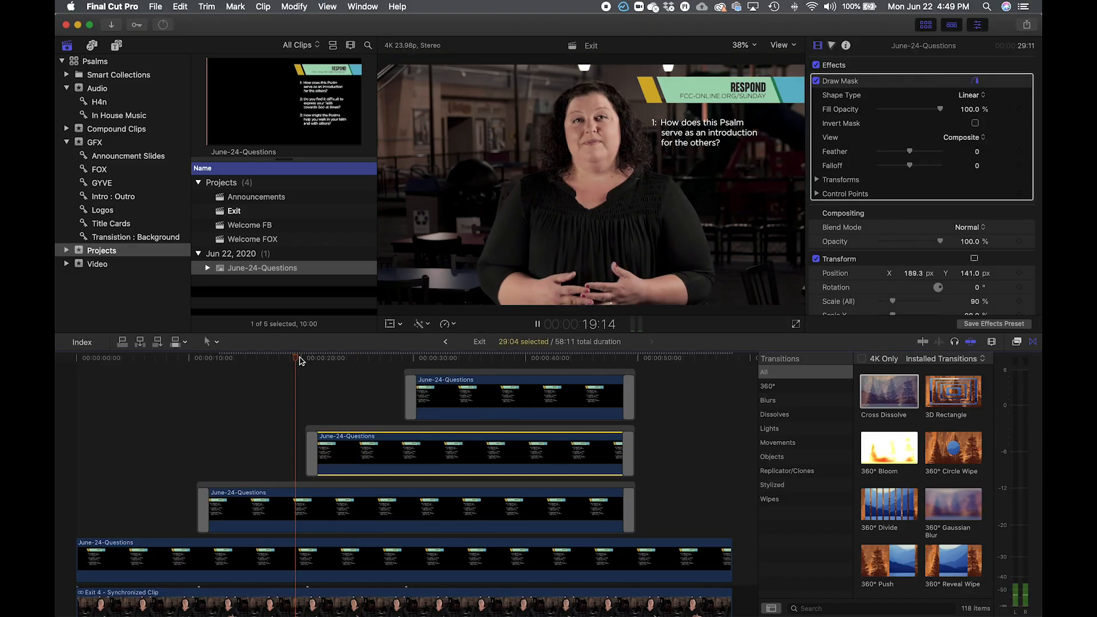
{"action": "key", "text": "space"}
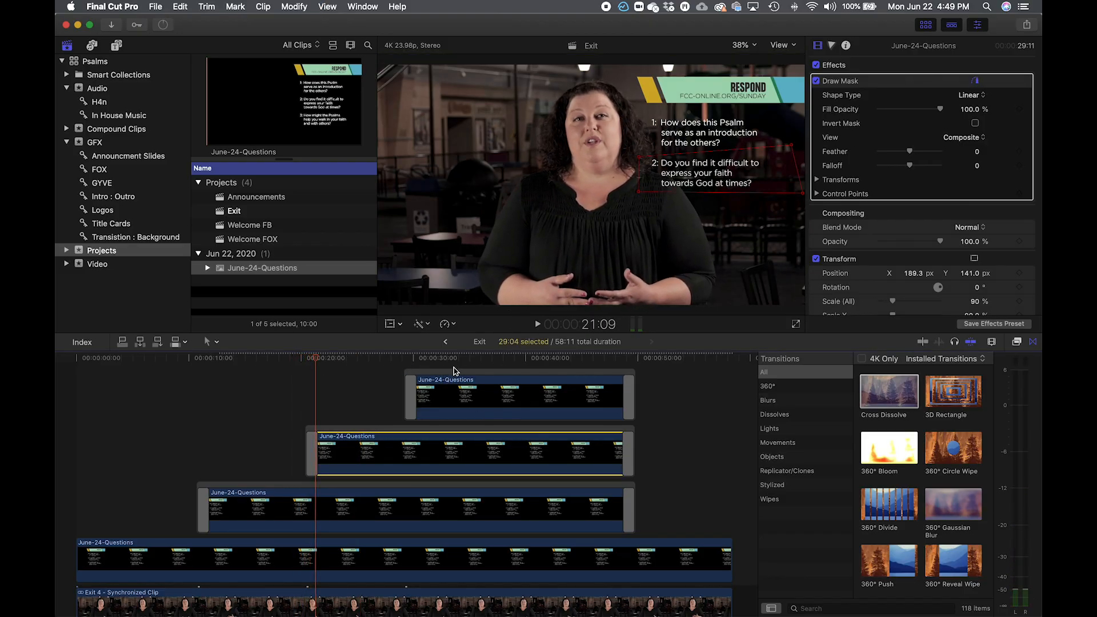
- Draw a closed four-point mask around question 3 on the uppermost, shortest questions graphic
{"action": "left_click", "coordinate": [457, 363]}
{"action": "left_click", "coordinate": [466, 406]}
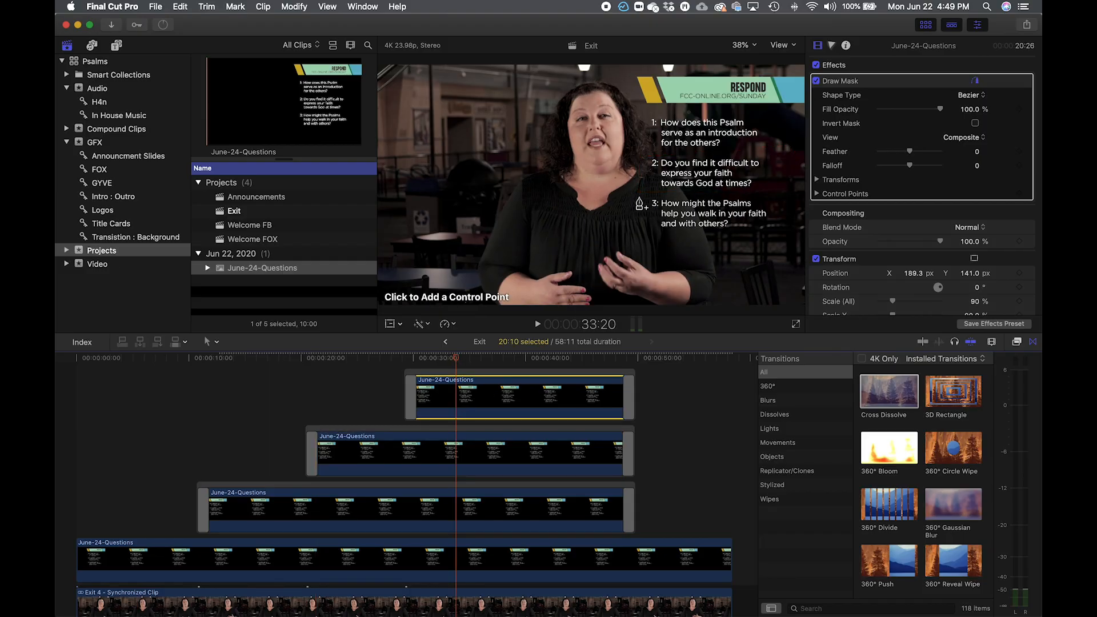
{"action": "left_click", "coordinate": [642, 193]}
{"action": "left_click", "coordinate": [645, 241]}
{"action": "left_click", "coordinate": [796, 240]}
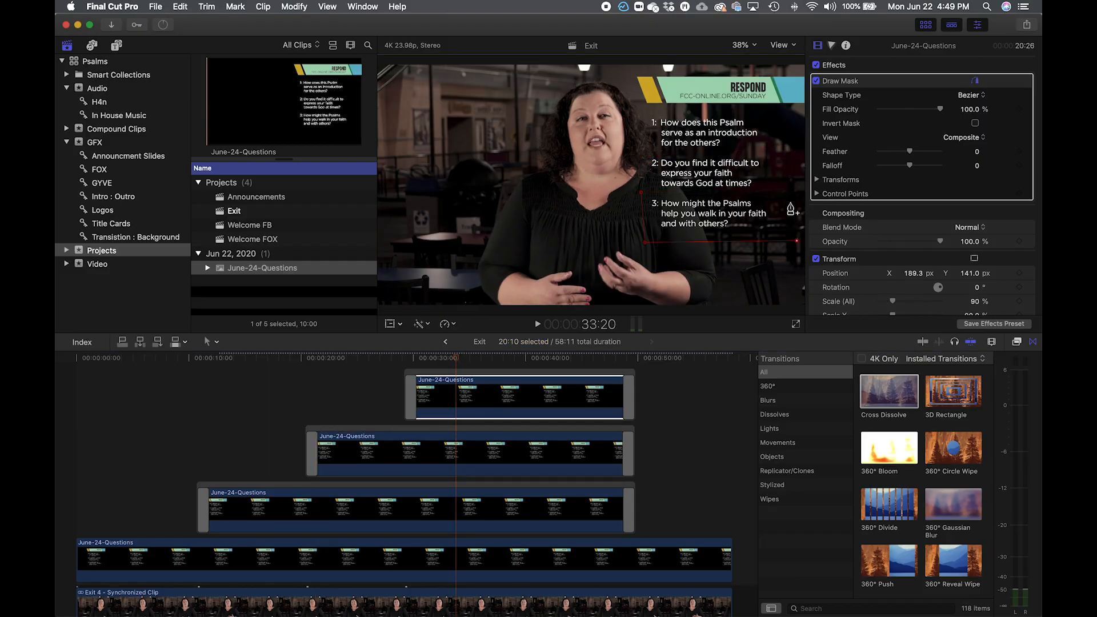
{"action": "left_click", "coordinate": [789, 196]}
{"action": "left_click", "coordinate": [641, 193]}
- Play back the dissolve-in of question 3 and the closing dissolve that removes all three questions
{"action": "left_click", "coordinate": [387, 359]}
{"action": "key", "text": "space"}
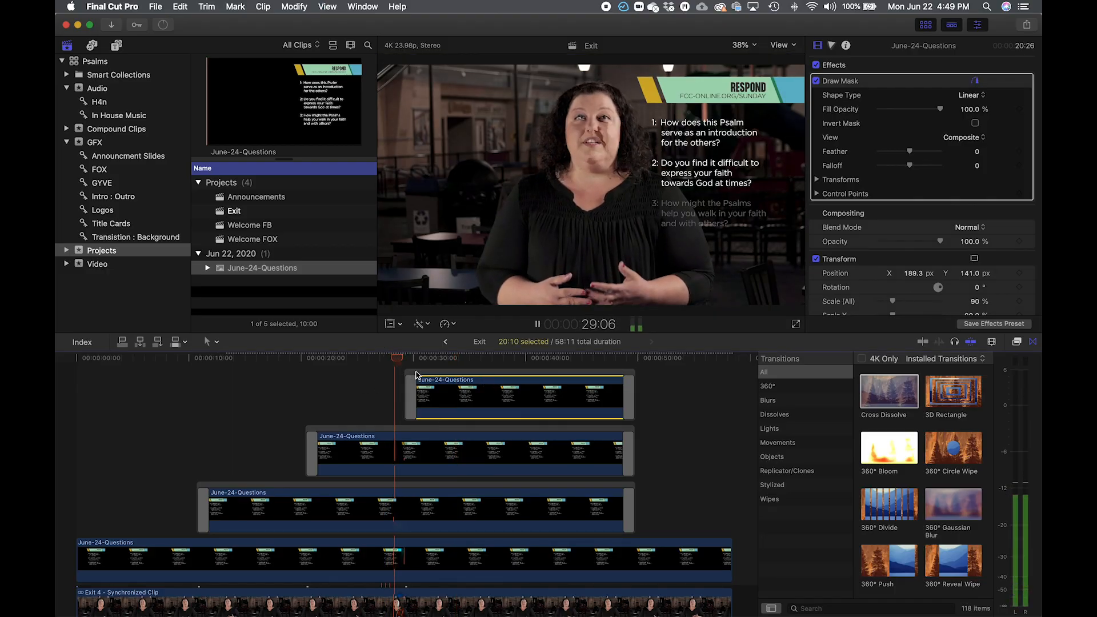
{"action": "key", "text": "space"}
{"action": "left_click", "coordinate": [616, 359]}
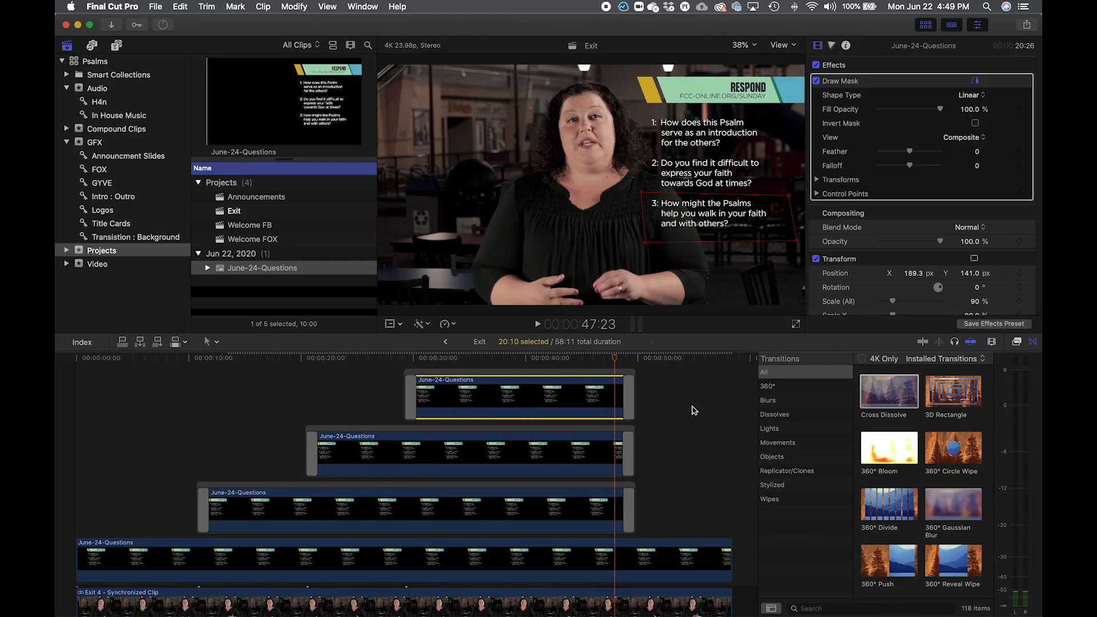
{"action": "key", "text": "space"}
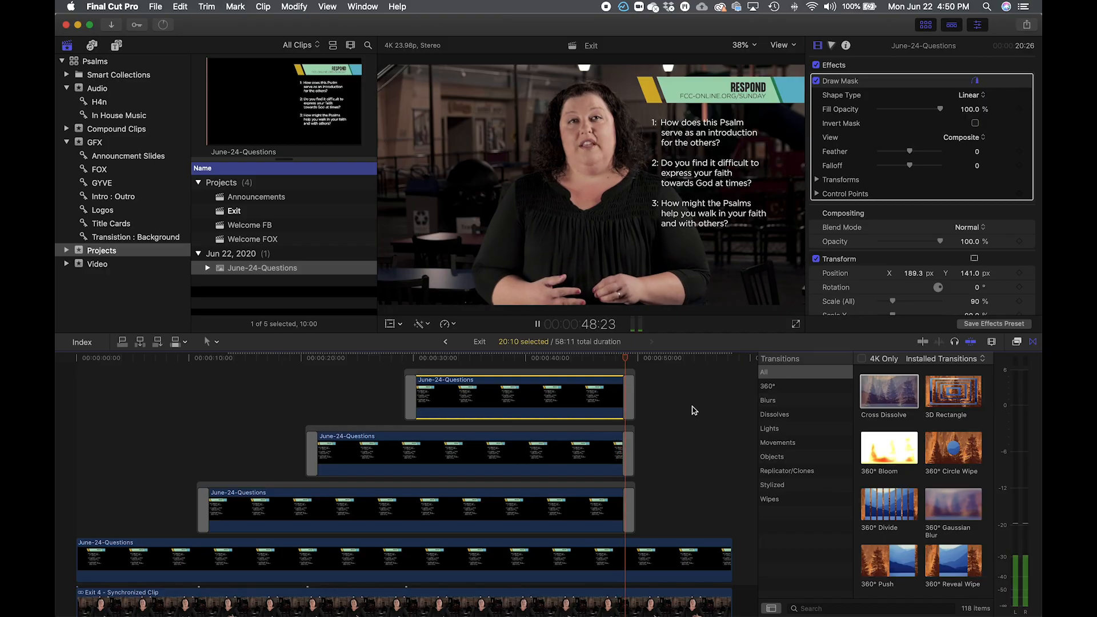
{"action": "key", "text": "space"}
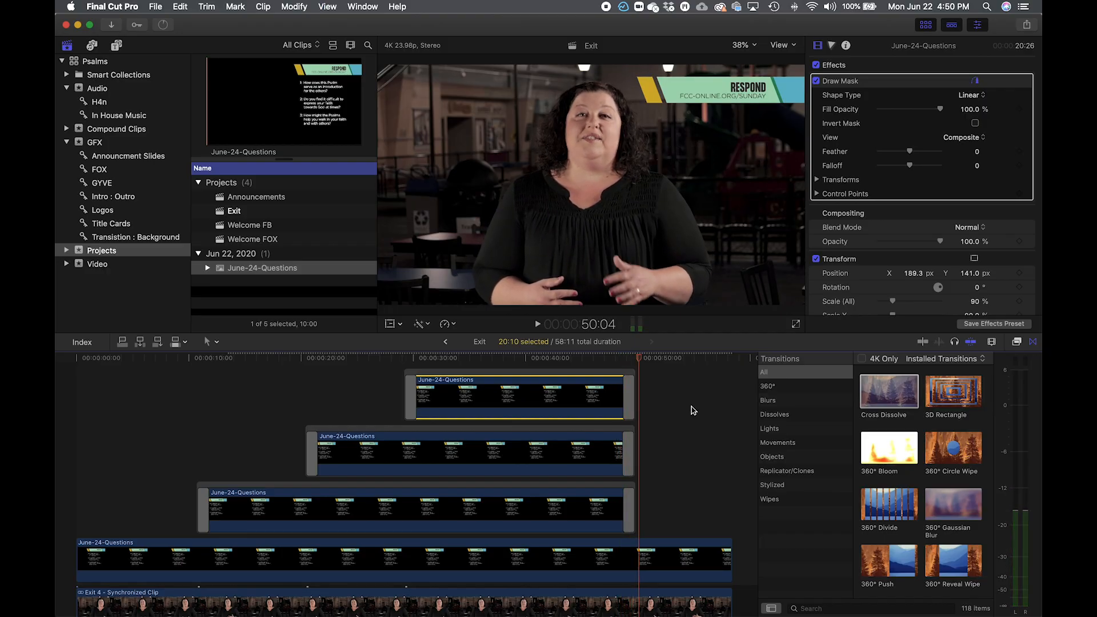
{"action": "left_click", "coordinate": [540, 359]}
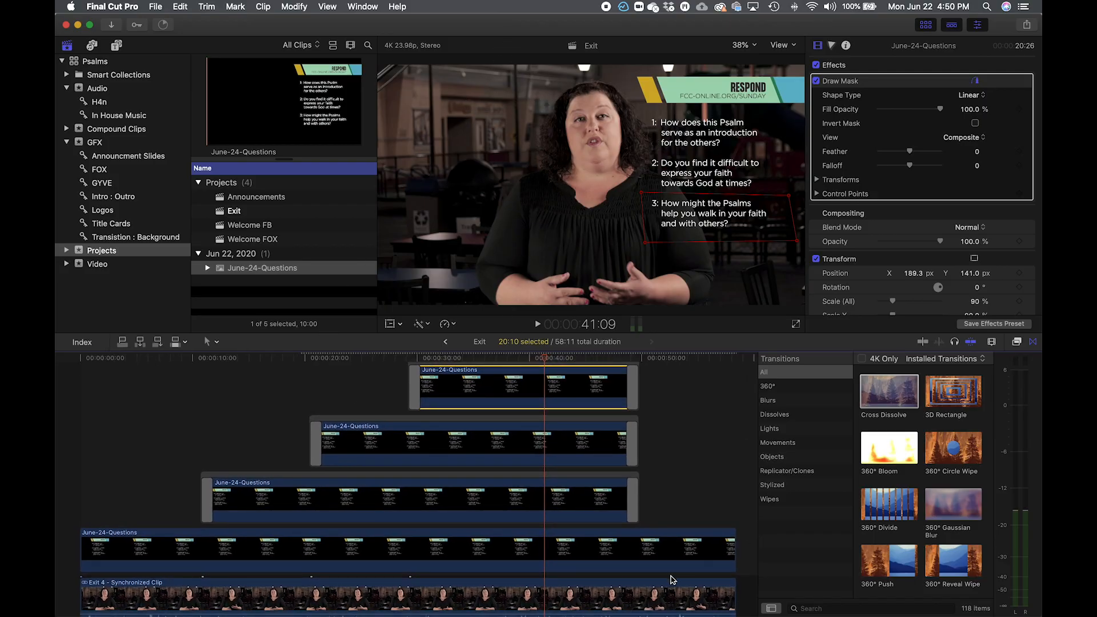
- Add the FIRST Bckgrnd clip from the Transistion : Background collection beneath the Exit 4 synchronized clip, starting at the timeline's beginning
{"action": "scroll", "coordinate": [608, 574], "scroll_direction": "down", "scroll_amount": 5}
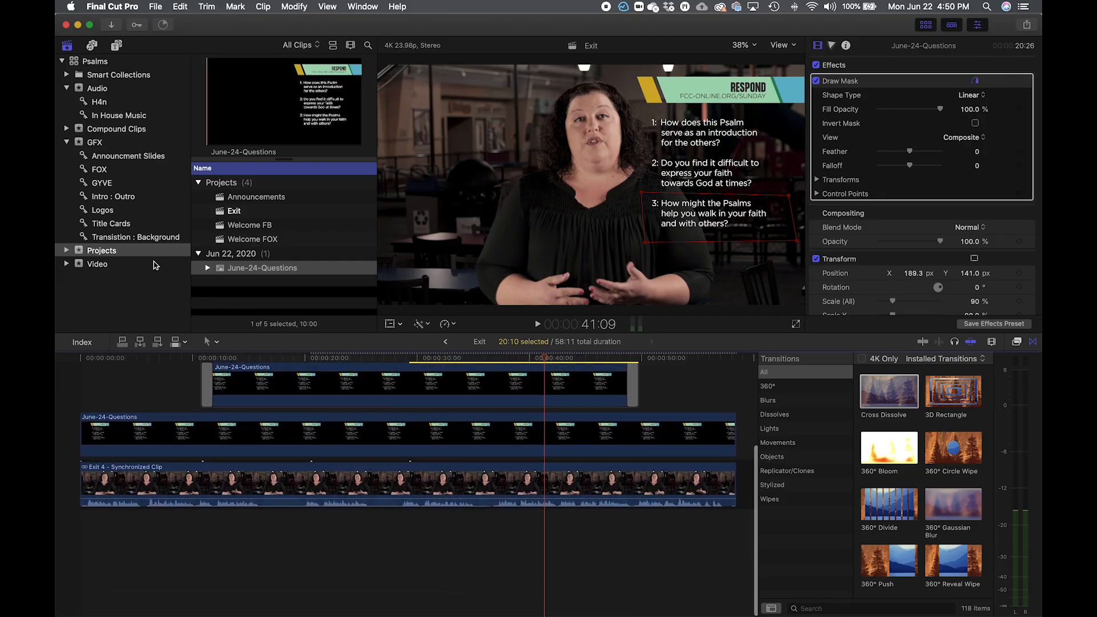
{"action": "left_click", "coordinate": [144, 238]}
{"action": "left_click", "coordinate": [256, 242]}
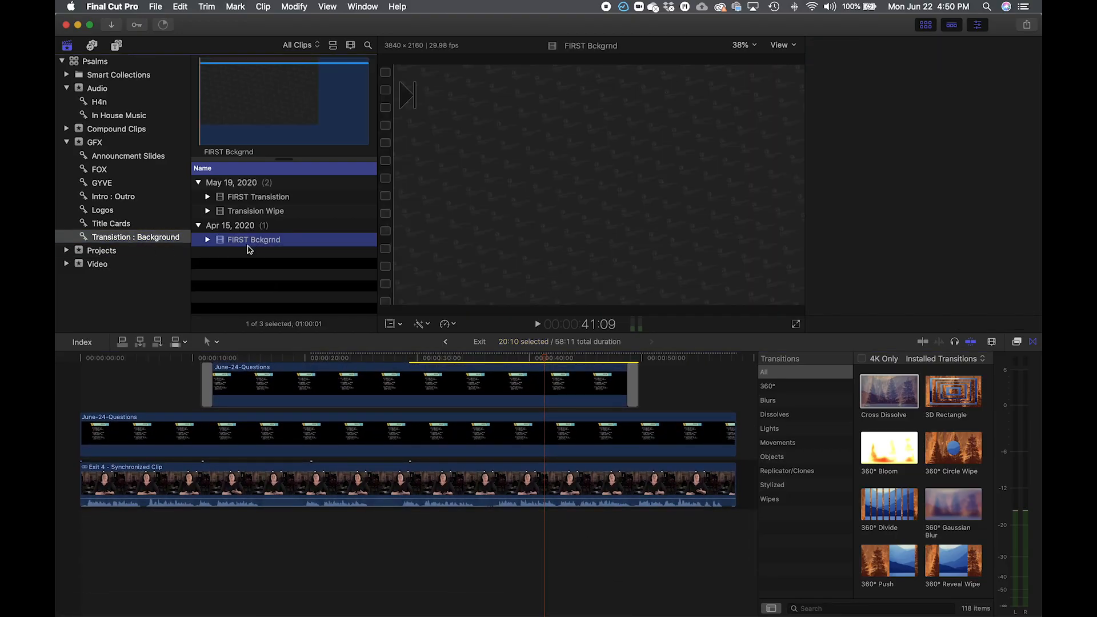
{"action": "key", "text": "super+minus"}
{"action": "key", "text": "super+minus"}
{"action": "key", "text": "super+minus"}
{"action": "left_click_drag", "start_coordinate": [245, 234], "coordinate": [120, 538]}
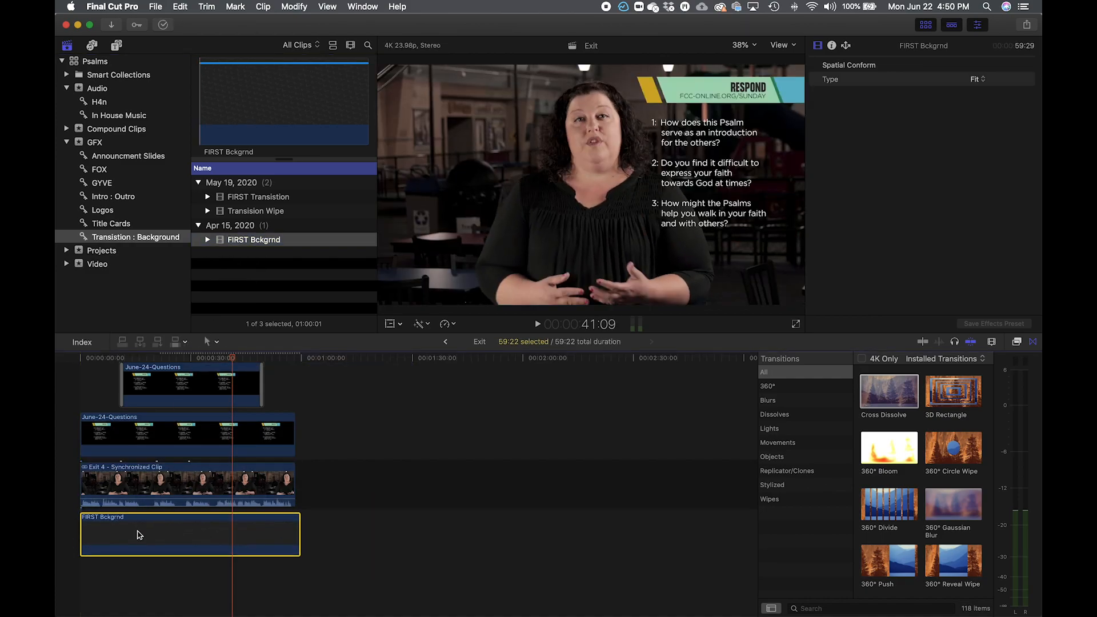
- Set the overall scale of the FIRST Bckgrnd clip to 250%
{"action": "key", "text": "super+equal"}
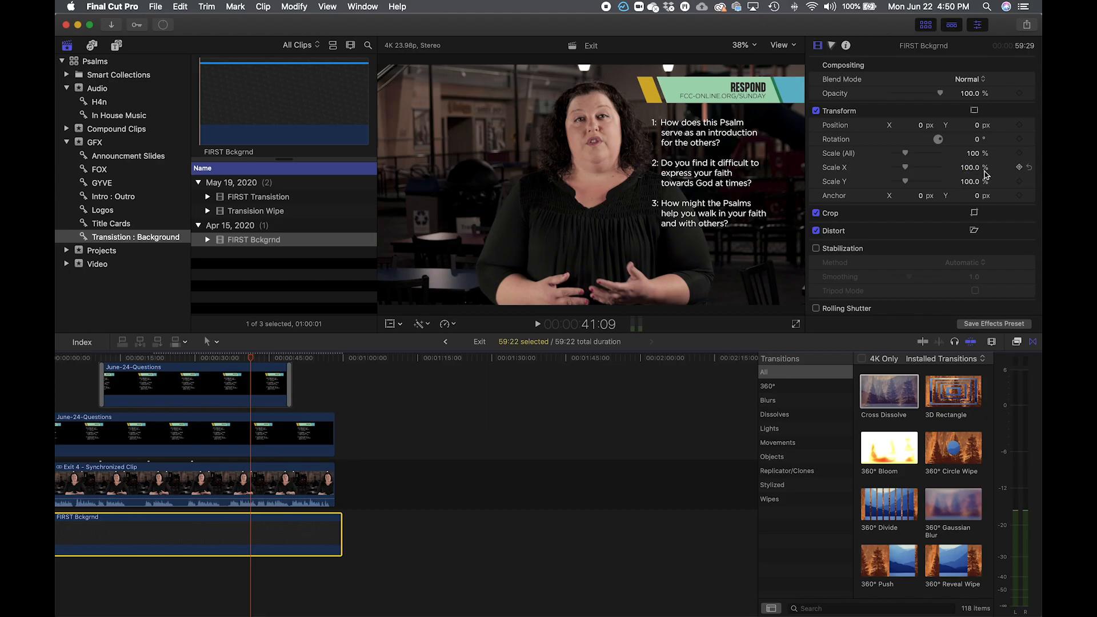
{"action": "left_click", "coordinate": [973, 153]}
{"action": "key", "text": "super+a"}
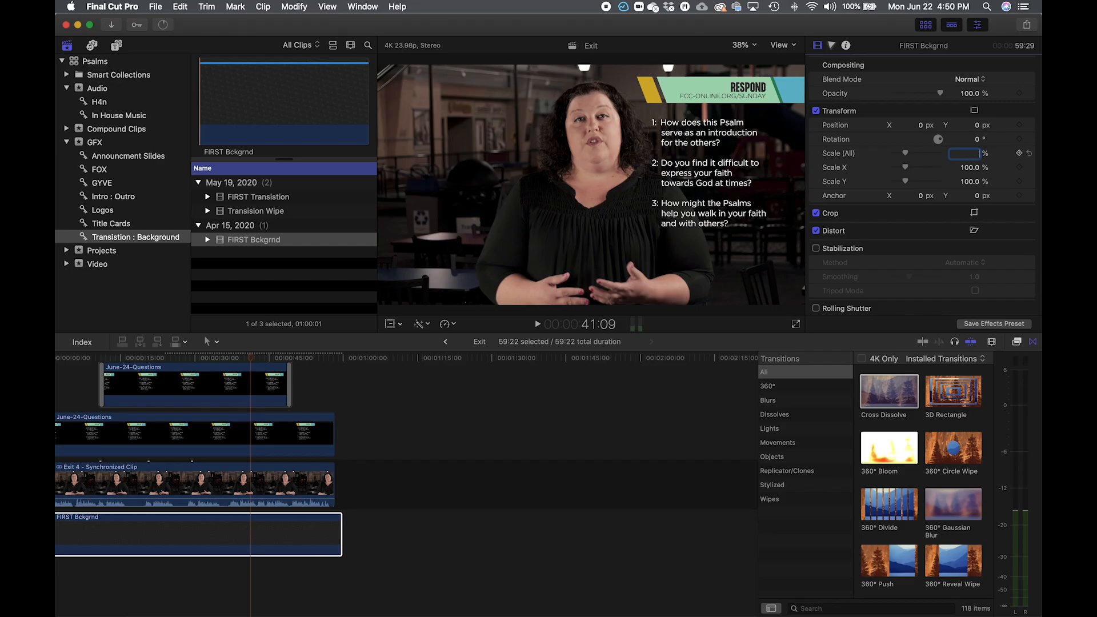
{"action": "key", "text": "Return"}
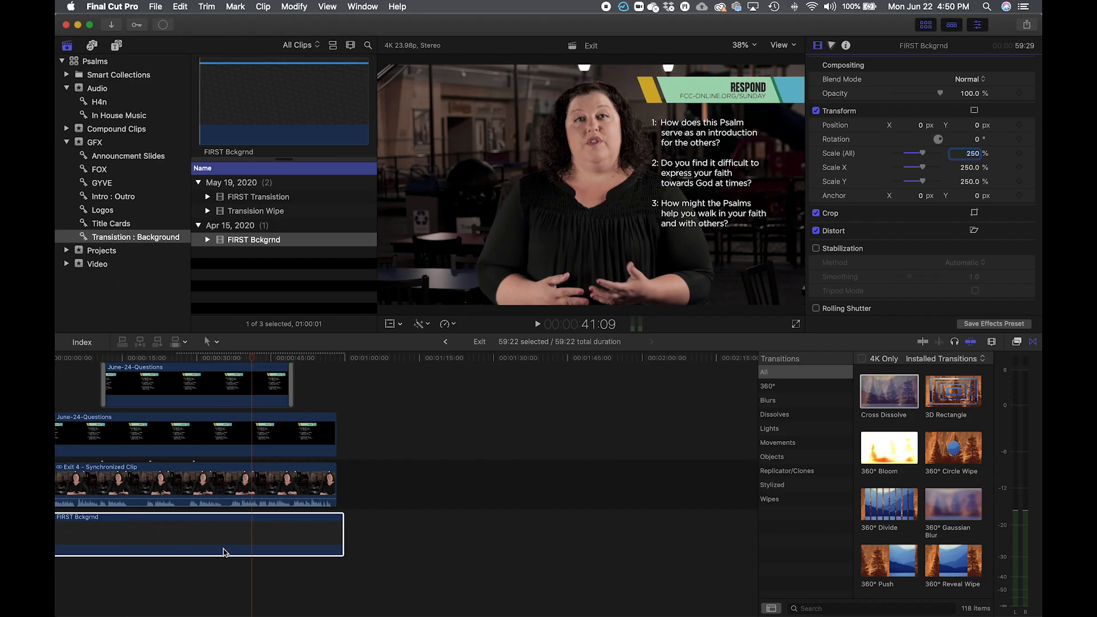
- Preview the patterned background on its own by briefly disabling and re-enabling the Exit 4 synchronized clip
{"action": "scroll", "coordinate": [229, 546], "scroll_direction": "left", "scroll_amount": 3}
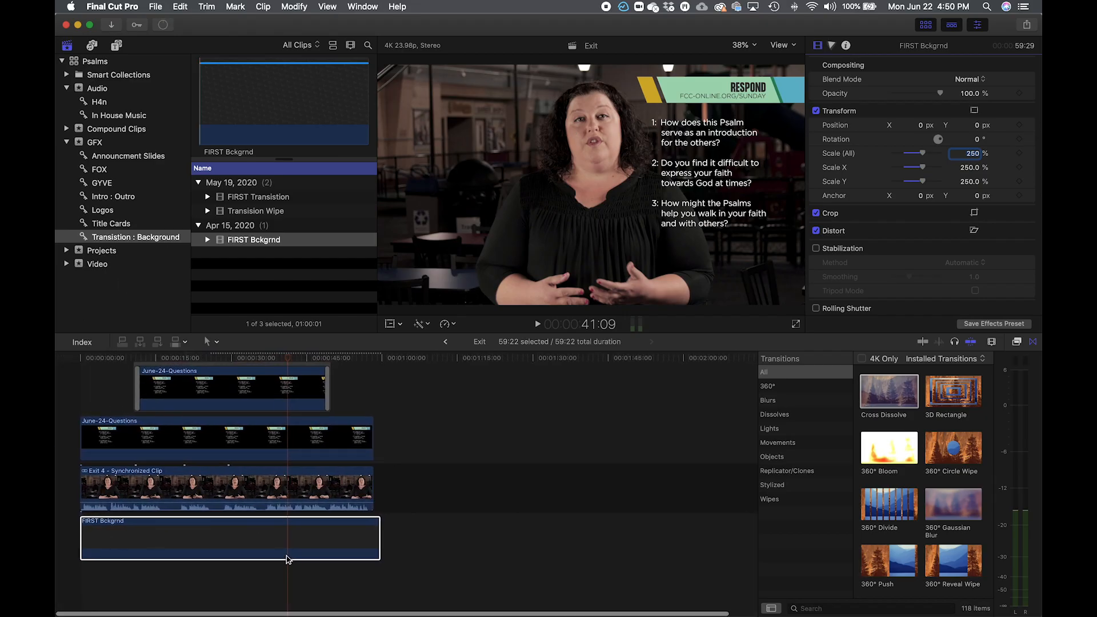
{"action": "left_click", "coordinate": [265, 477]}
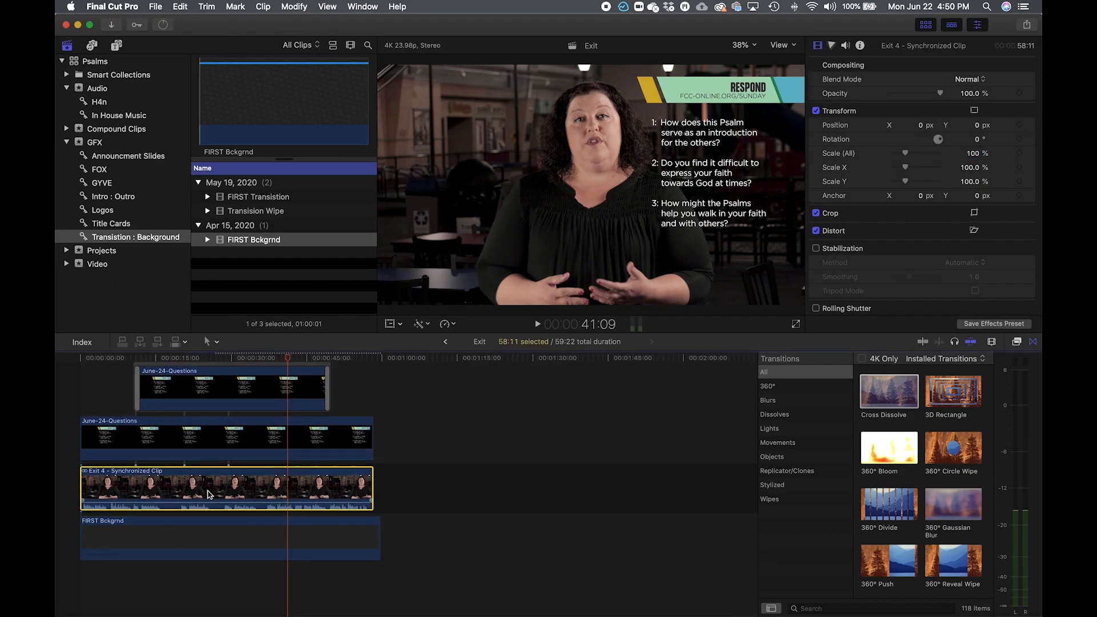
{"action": "key", "text": "v"}
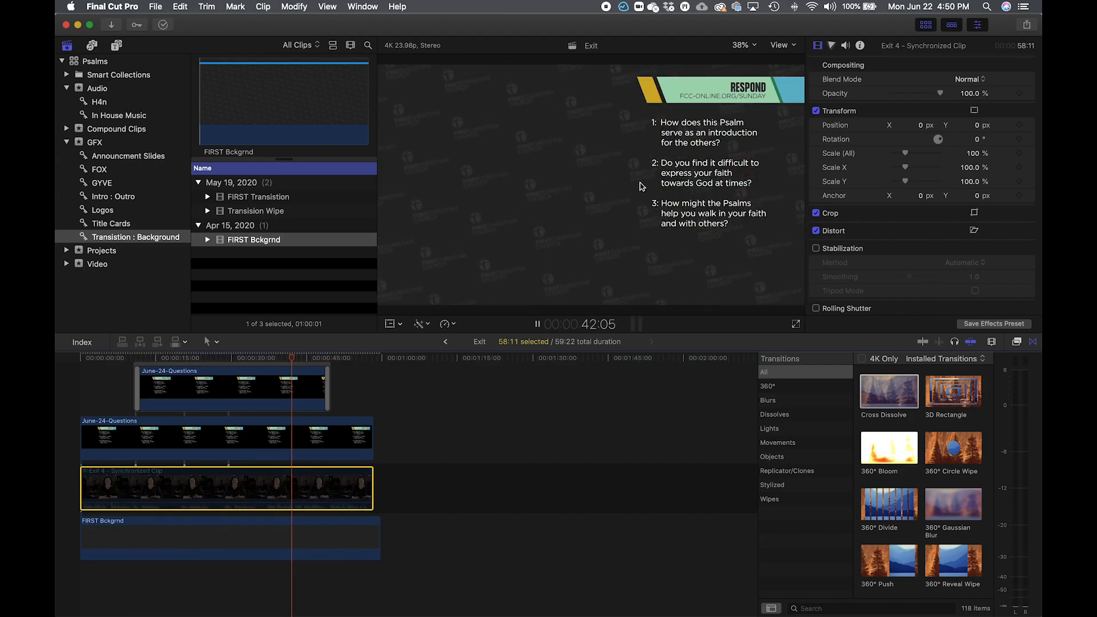
{"action": "key", "text": "v"}
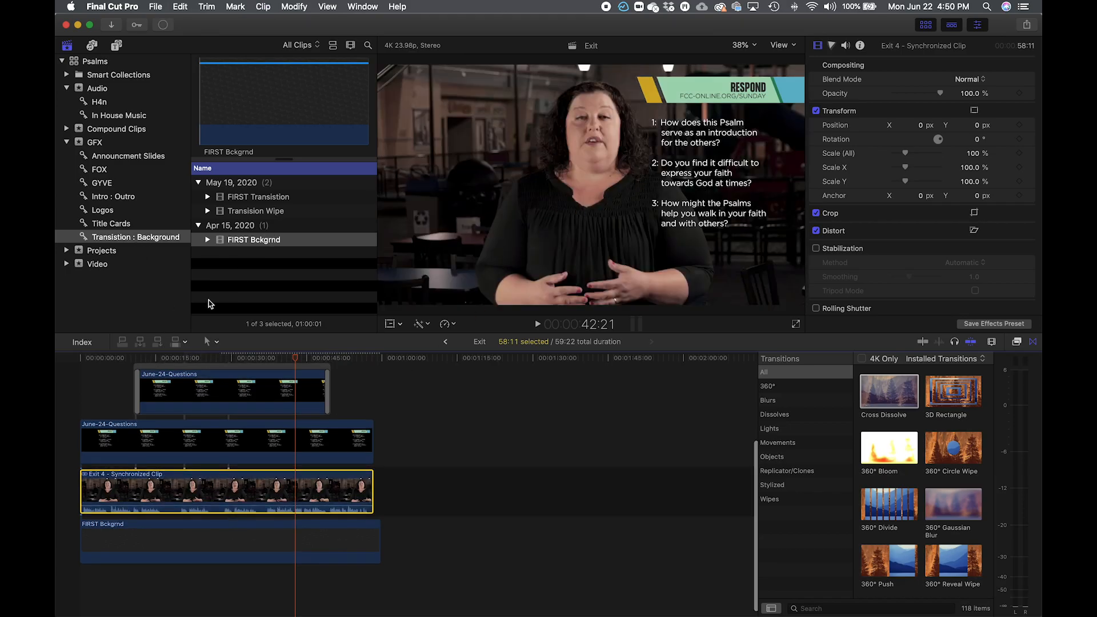
- Add a position keyframe to the Exit 4 synchronized clip at 10:20, where question 1's dissolve starts, and shift its X position to about -539.3 px
{"action": "left_click", "coordinate": [133, 364]}
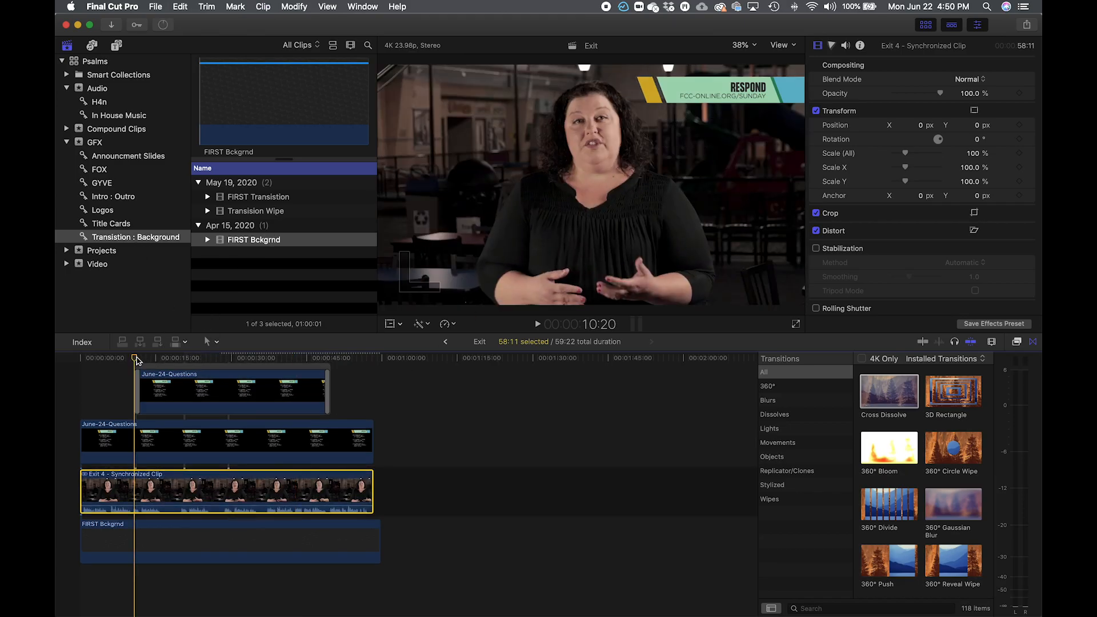
{"action": "key", "text": "super+equal"}
{"action": "key", "text": "super+equal"}
{"action": "scroll", "coordinate": [206, 445], "scroll_direction": "left", "scroll_amount": 5}
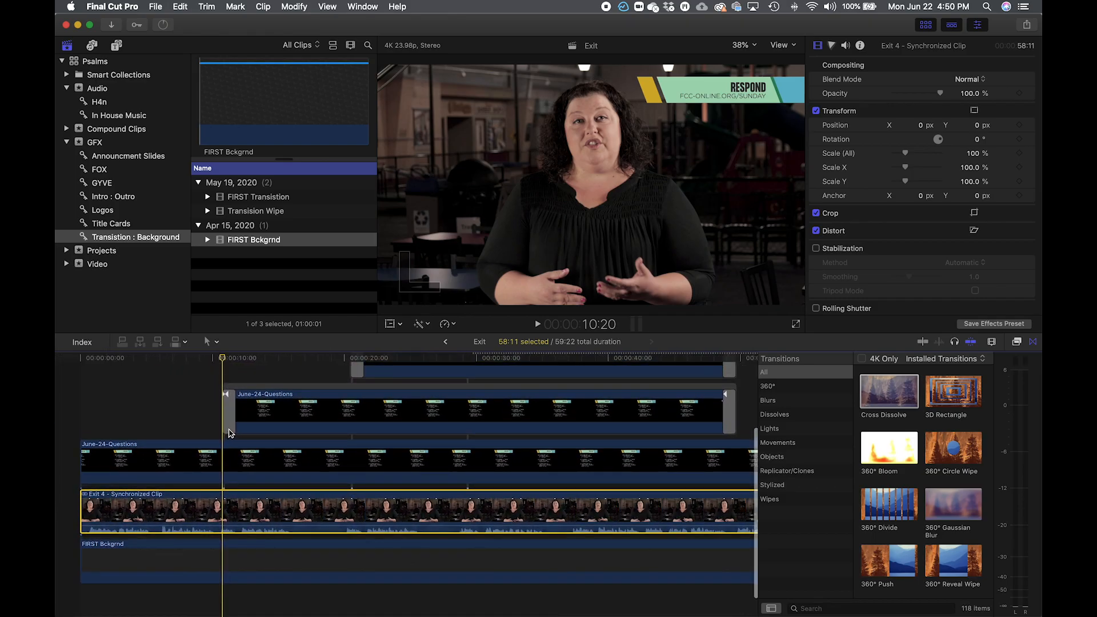
{"action": "key", "text": "super+equal"}
{"action": "key", "text": "super+equal"}
{"action": "scroll", "coordinate": [228, 432], "scroll_direction": "left", "scroll_amount": 5}
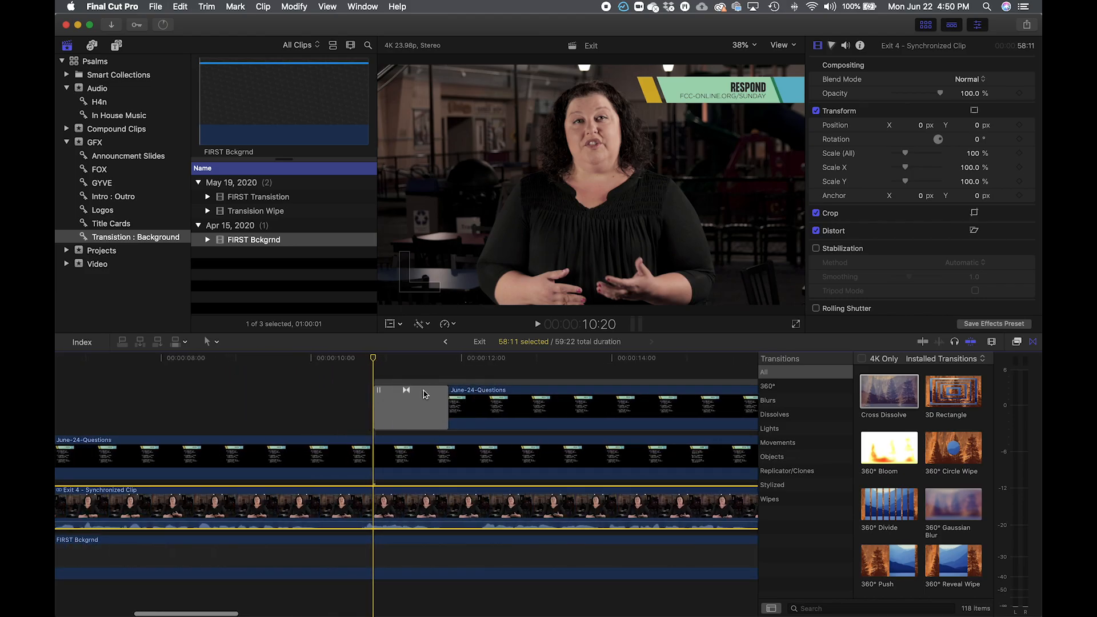
{"action": "scroll", "coordinate": [371, 390], "scroll_direction": "up", "scroll_amount": 3}
{"action": "scroll", "coordinate": [370, 389], "scroll_direction": "left", "scroll_amount": 1}
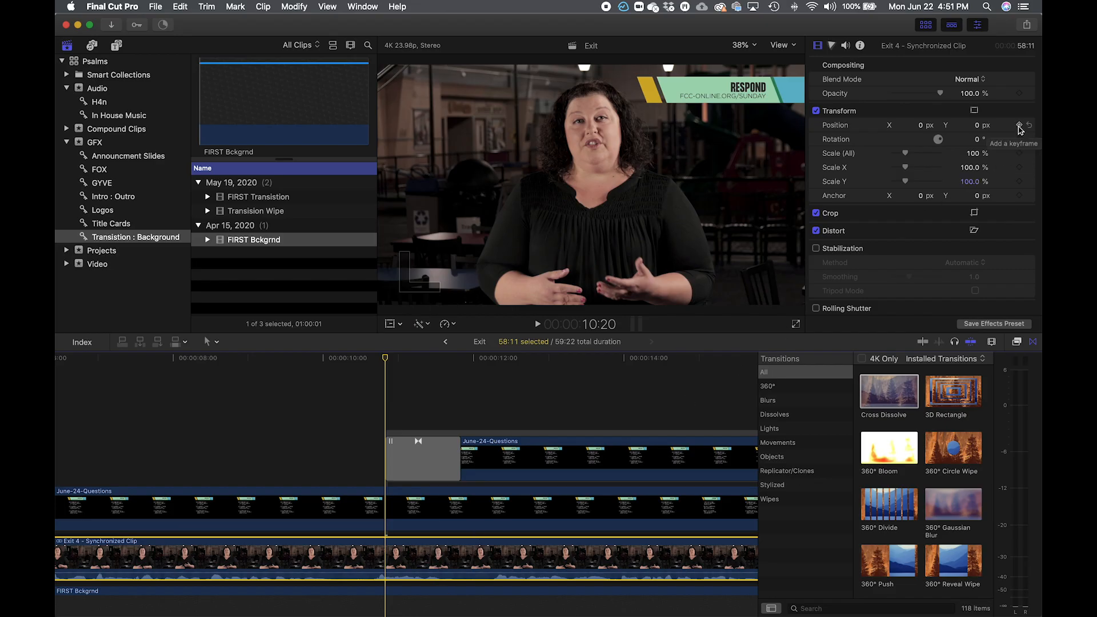
{"action": "left_click", "coordinate": [1020, 126]}
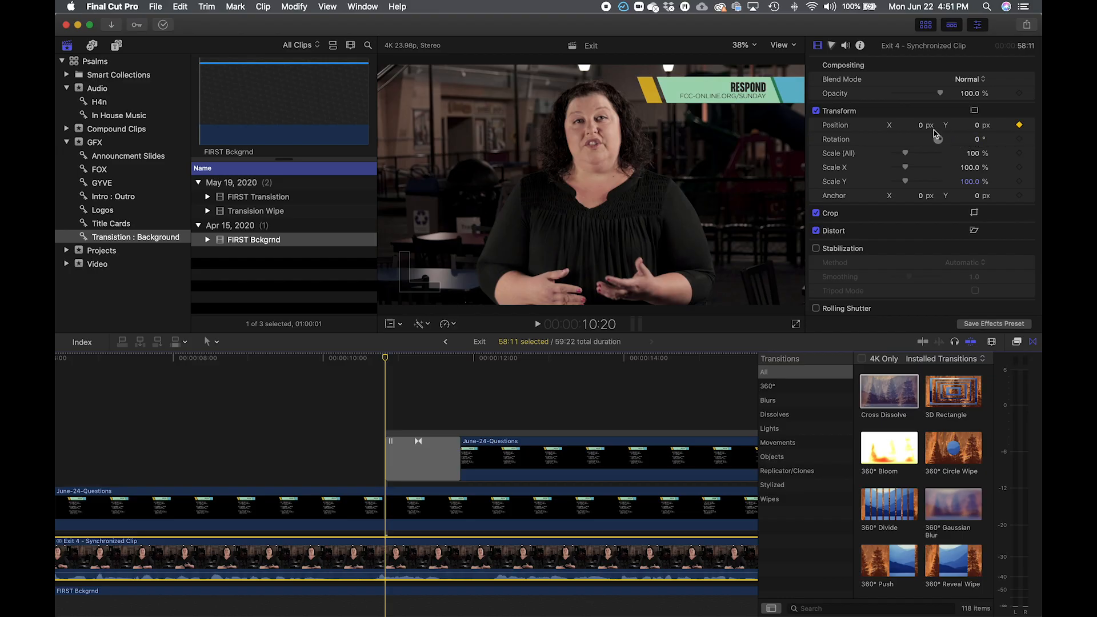
{"action": "left_click_drag", "start_coordinate": [918, 125], "coordinate": [919, 125]}
- Show the horizon overlay in the viewer, turning the title/action safe zones on and back off
{"action": "left_click", "coordinate": [793, 48]}
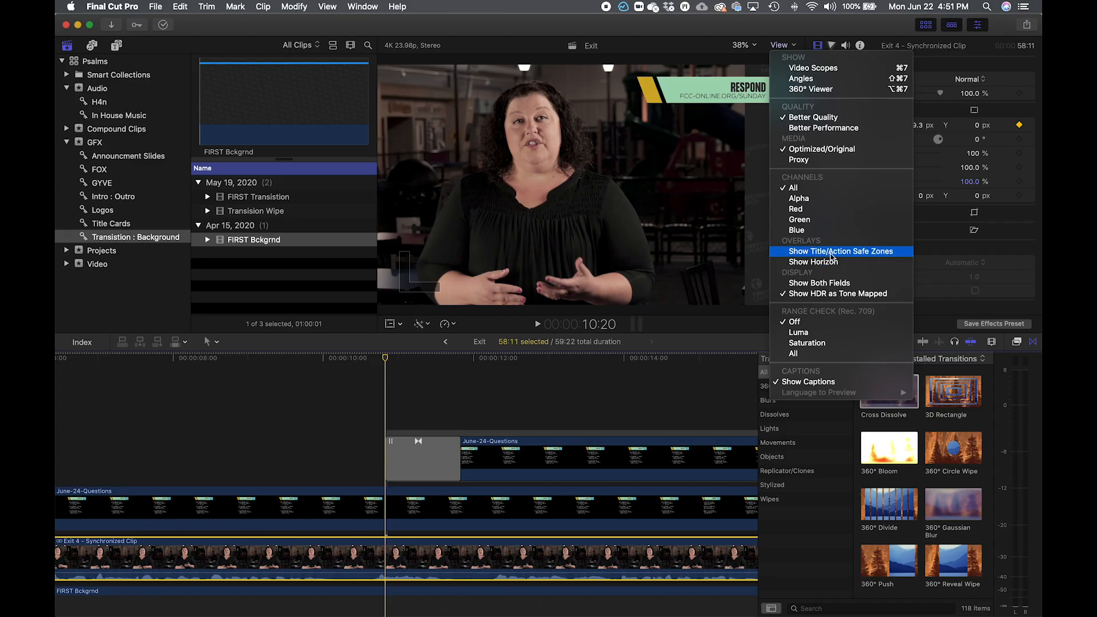
{"action": "left_click", "coordinate": [840, 250]}
{"action": "left_click", "coordinate": [782, 45]}
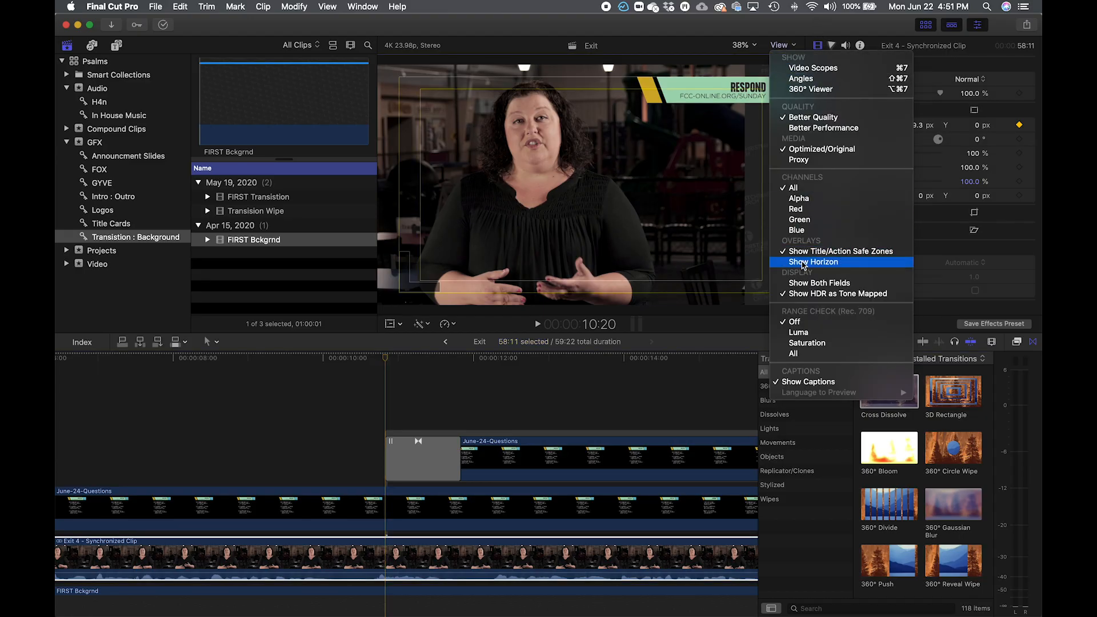
{"action": "left_click", "coordinate": [818, 252]}
{"action": "left_click", "coordinate": [781, 45]}
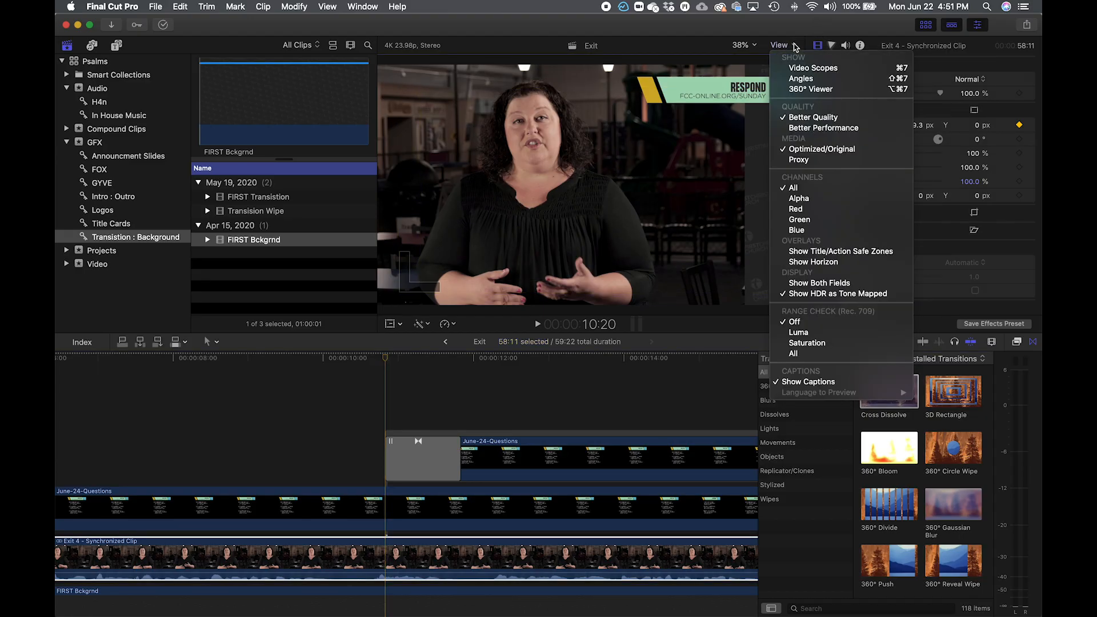
{"action": "left_click", "coordinate": [841, 263]}
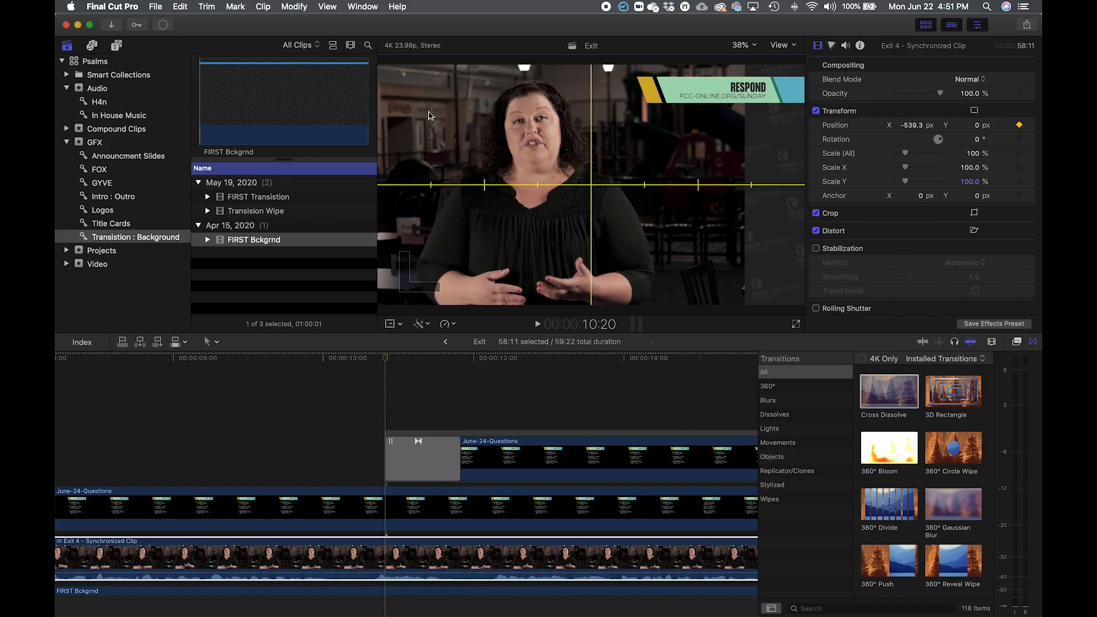
- Check the shifted host against all three questions at about 34:16 and return to the position keyframe at 10:20
{"action": "scroll", "coordinate": [575, 363], "scroll_direction": "right", "scroll_amount": 15}
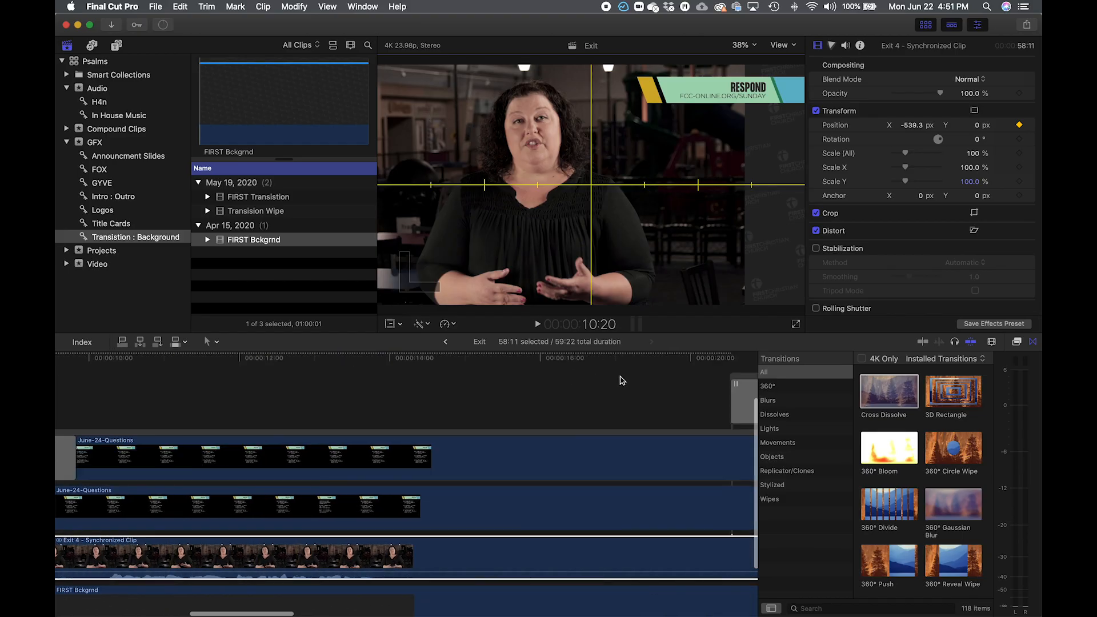
{"action": "left_click", "coordinate": [580, 358]}
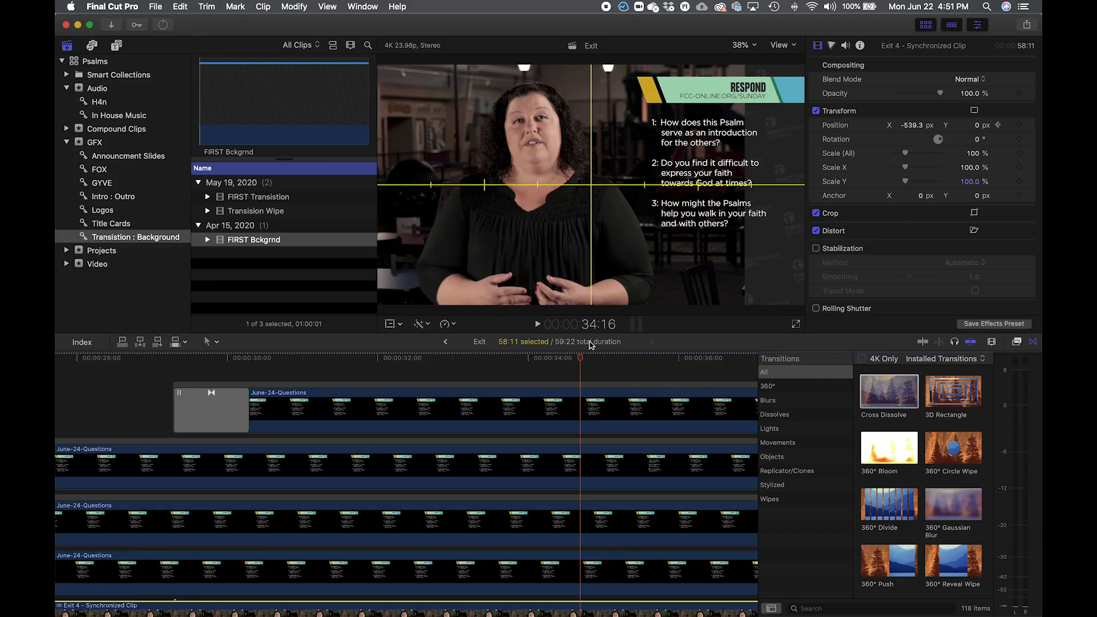
{"action": "scroll", "coordinate": [456, 443], "scroll_direction": "left", "scroll_amount": 9}
{"action": "scroll", "coordinate": [472, 448], "scroll_direction": "down", "scroll_amount": 2}
{"action": "scroll", "coordinate": [473, 448], "scroll_direction": "right", "scroll_amount": 4}
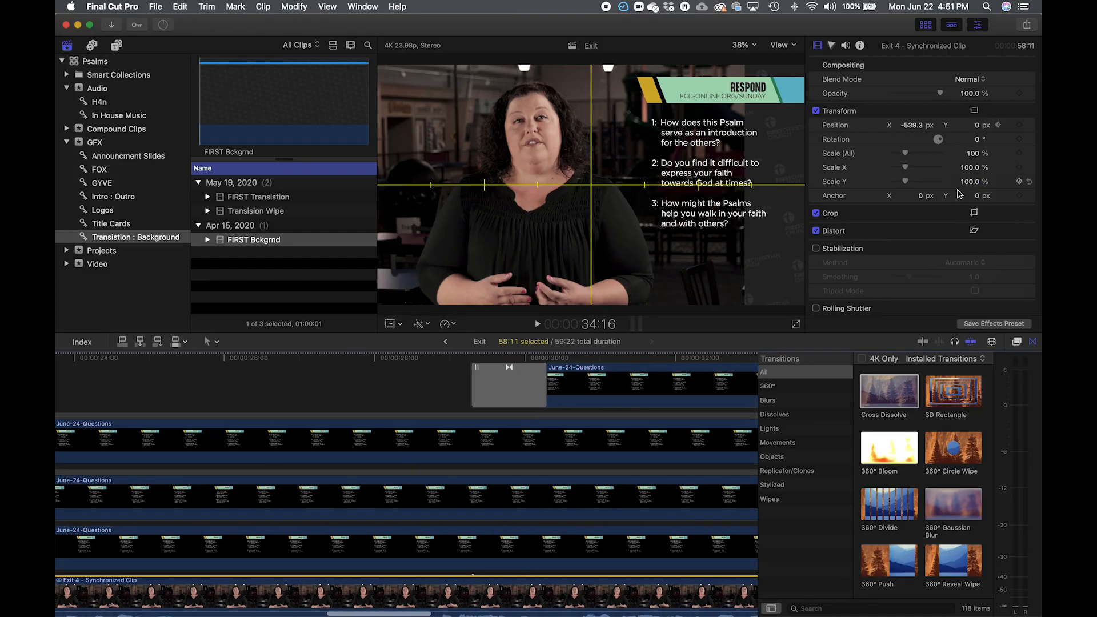
{"action": "scroll", "coordinate": [372, 488], "scroll_direction": "left", "scroll_amount": 15}
{"action": "scroll", "coordinate": [372, 488], "scroll_direction": "up", "scroll_amount": 3}
{"action": "key", "text": "Up"}
{"action": "left_click", "coordinate": [1022, 125]}
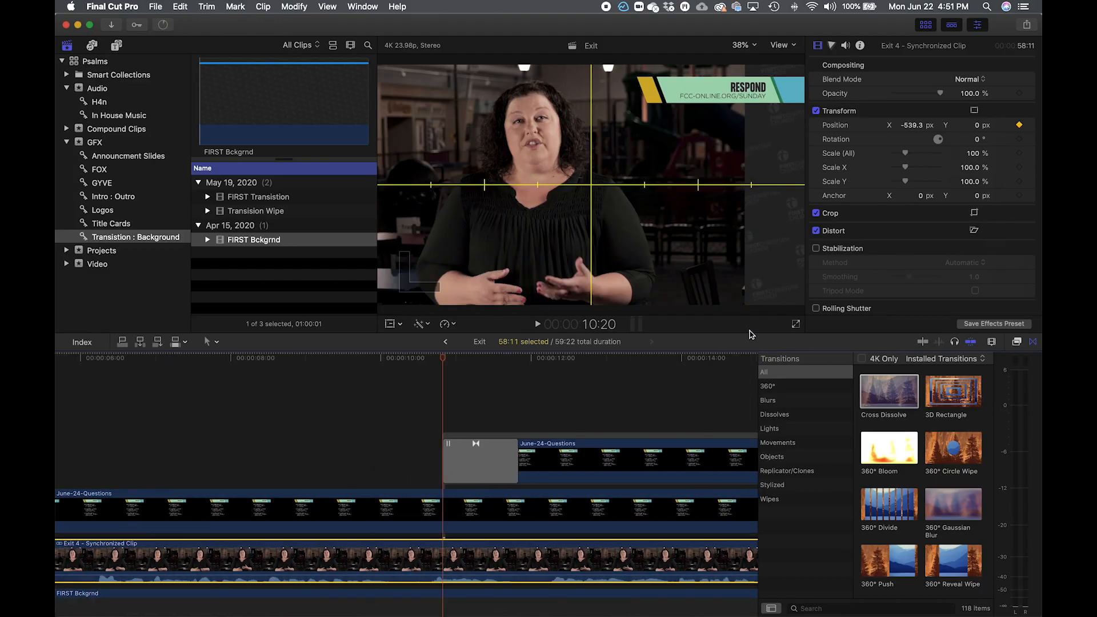
- Set the Exit 4 clip's X position to -600 px at the 10:20 keyframe
{"action": "left_click_drag", "start_coordinate": [921, 130], "coordinate": [882, 131]}
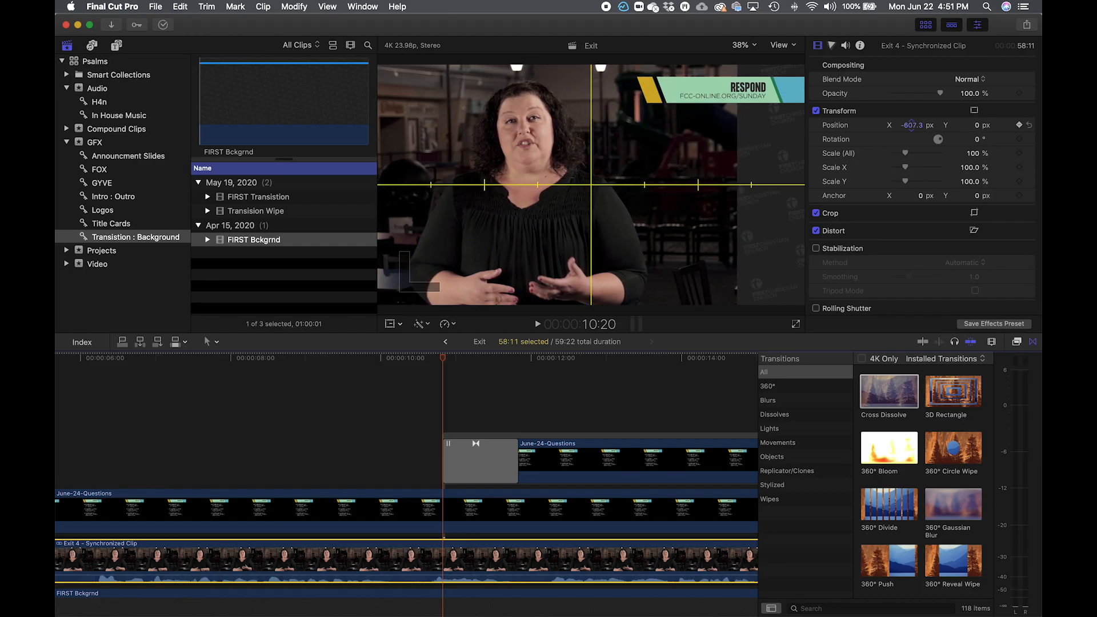
{"action": "left_click", "coordinate": [920, 128]}
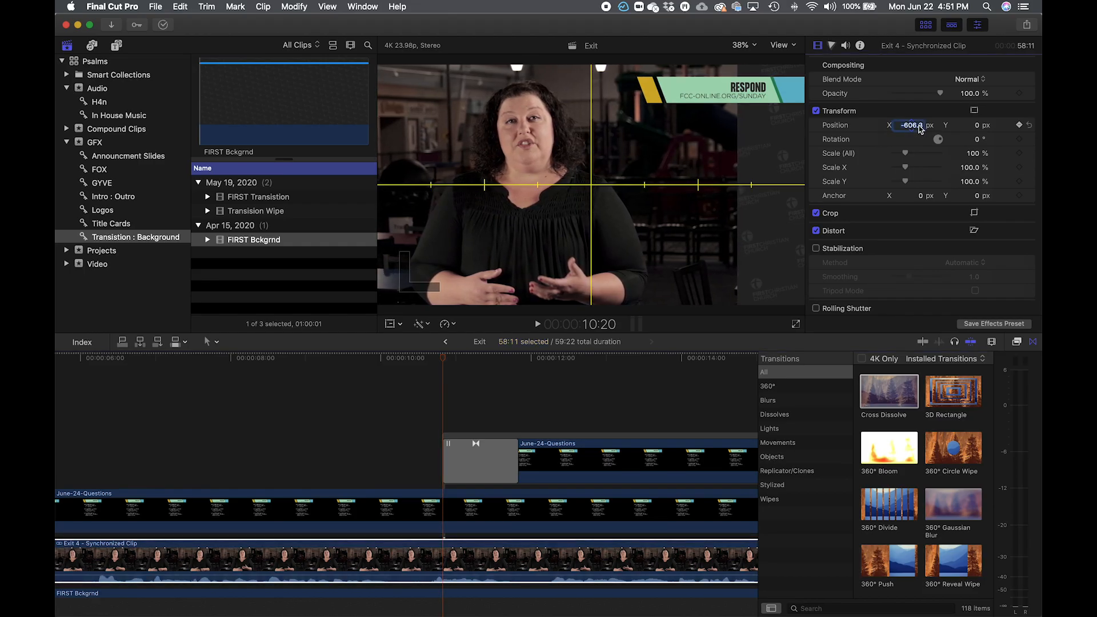
{"action": "type", "text": "-6"}
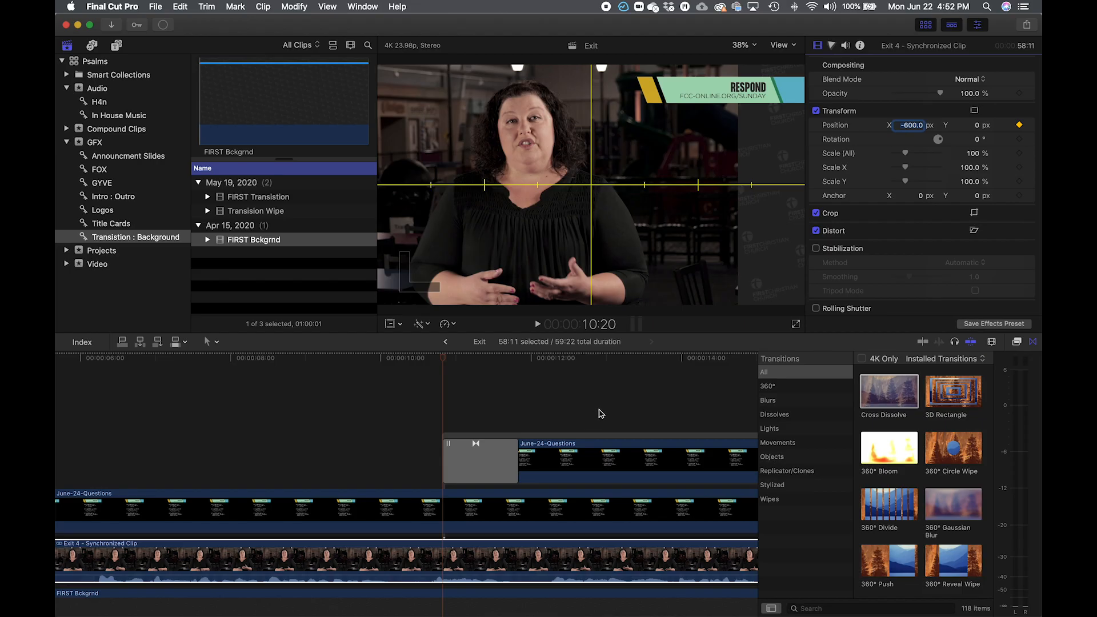
- Add an earlier position keyframe to the Exit 4 clip at 10:05 with X set to 0 px
{"action": "key", "text": "super+minus"}
{"action": "key", "text": "super+minus"}
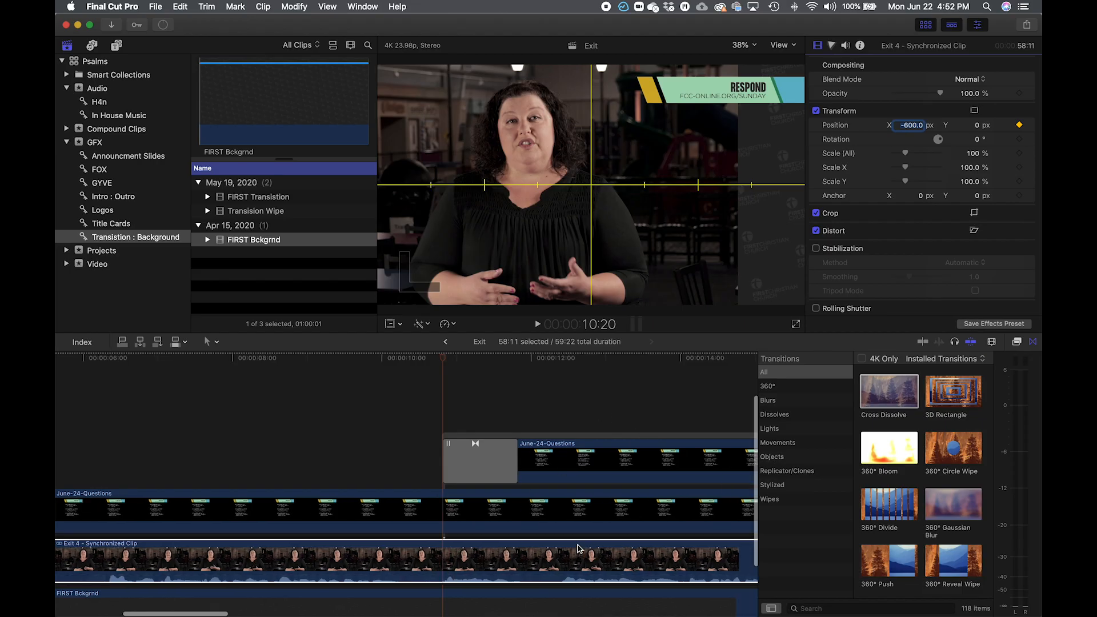
{"action": "key", "text": "super+minus"}
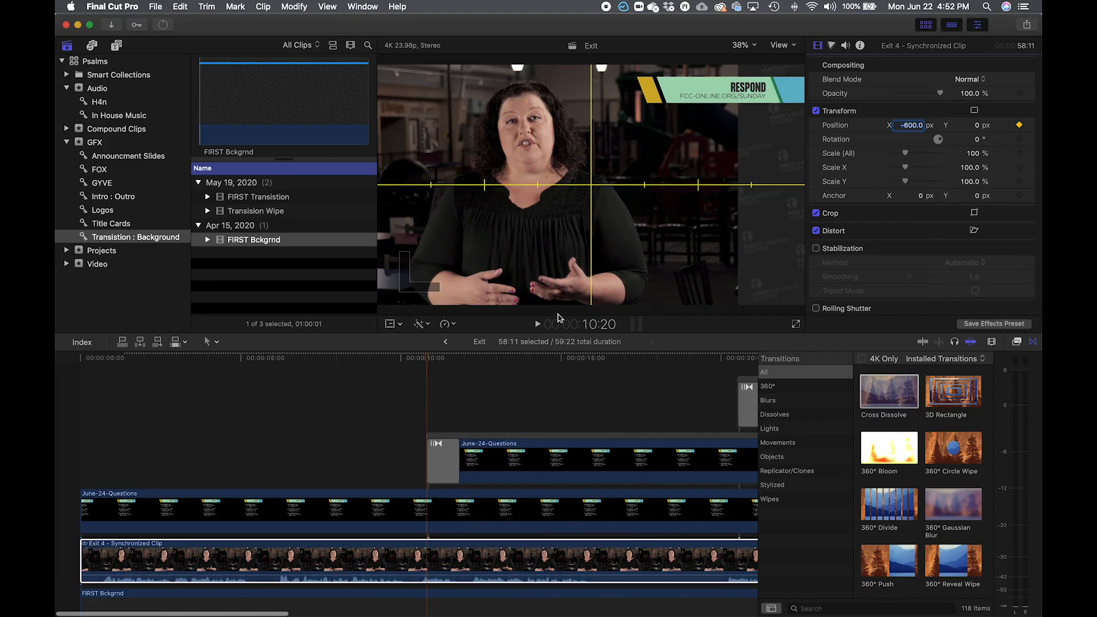
{"action": "key", "text": "super+equal"}
{"action": "key", "text": "super+equal"}
{"action": "key", "text": "super+equal"}
{"action": "key", "text": "super+equal"}
{"action": "key", "text": "super+equal"}
{"action": "key", "text": "super+equal"}
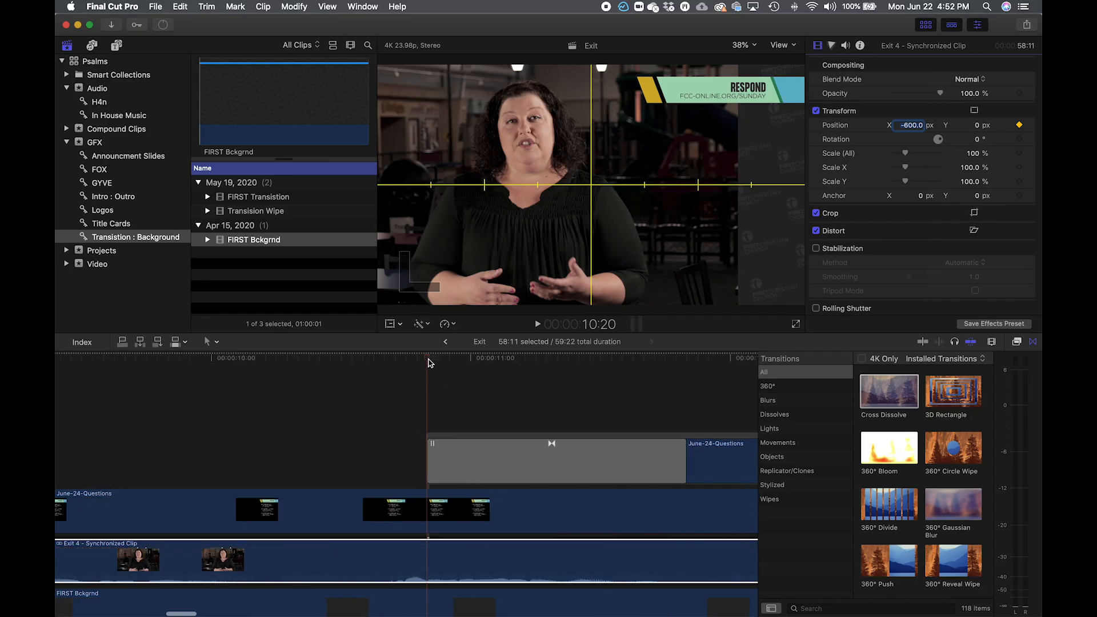
{"action": "scroll", "coordinate": [514, 416], "scroll_direction": "left", "scroll_amount": 3}
{"action": "scroll", "coordinate": [511, 378], "scroll_direction": "left", "scroll_amount": 2}
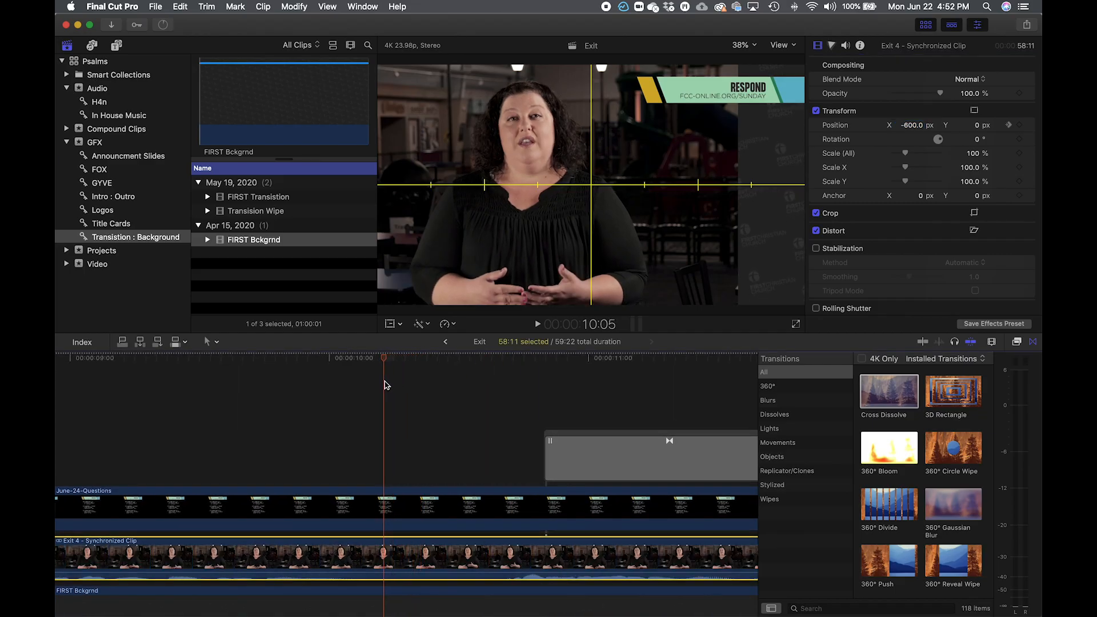
{"action": "left_click", "coordinate": [912, 125]}
{"action": "type", "text": "0"}
{"action": "key", "text": "Return"}
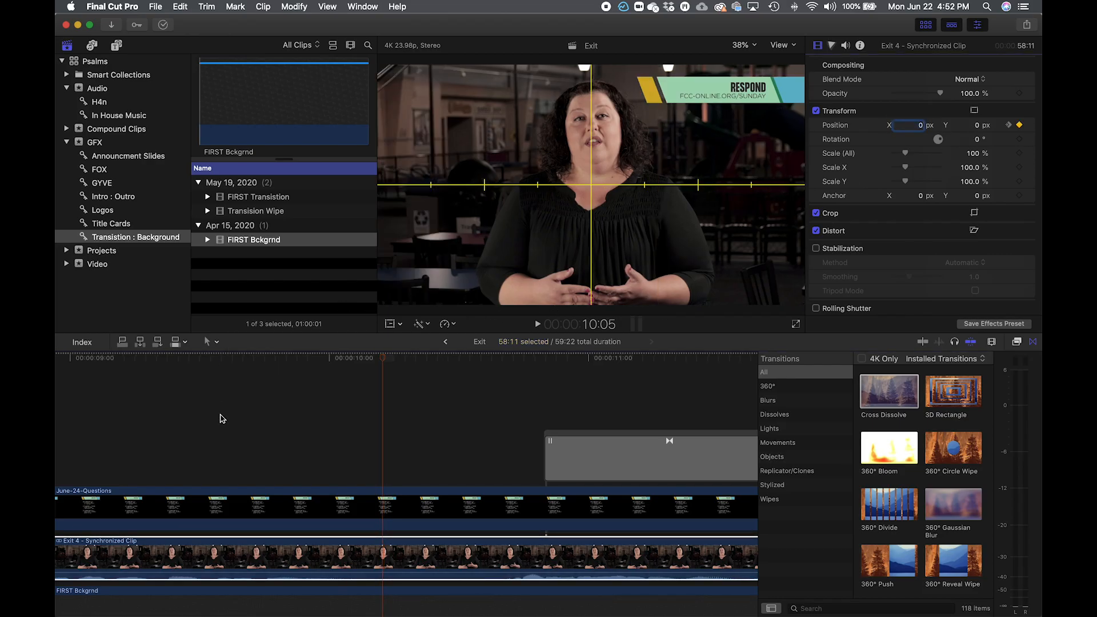
- Play back the host's sideways slide from about 8:02 through the appearance of question 1
{"action": "key", "text": "super+minus"}
{"action": "key", "text": "super+minus"}
{"action": "left_click", "coordinate": [201, 364]}
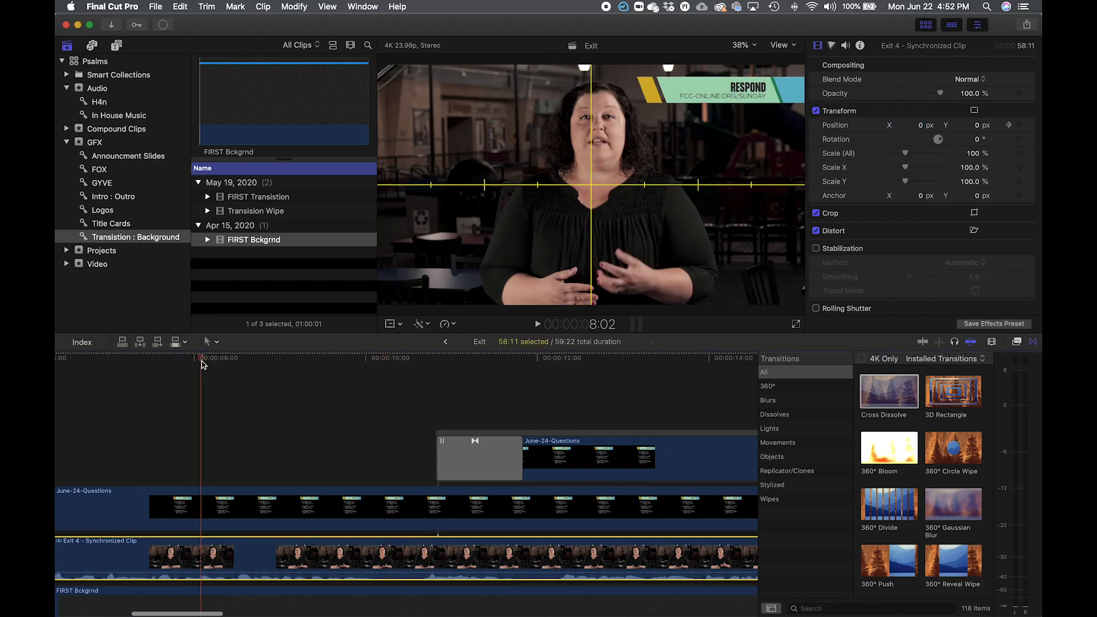
{"action": "key", "text": "space"}
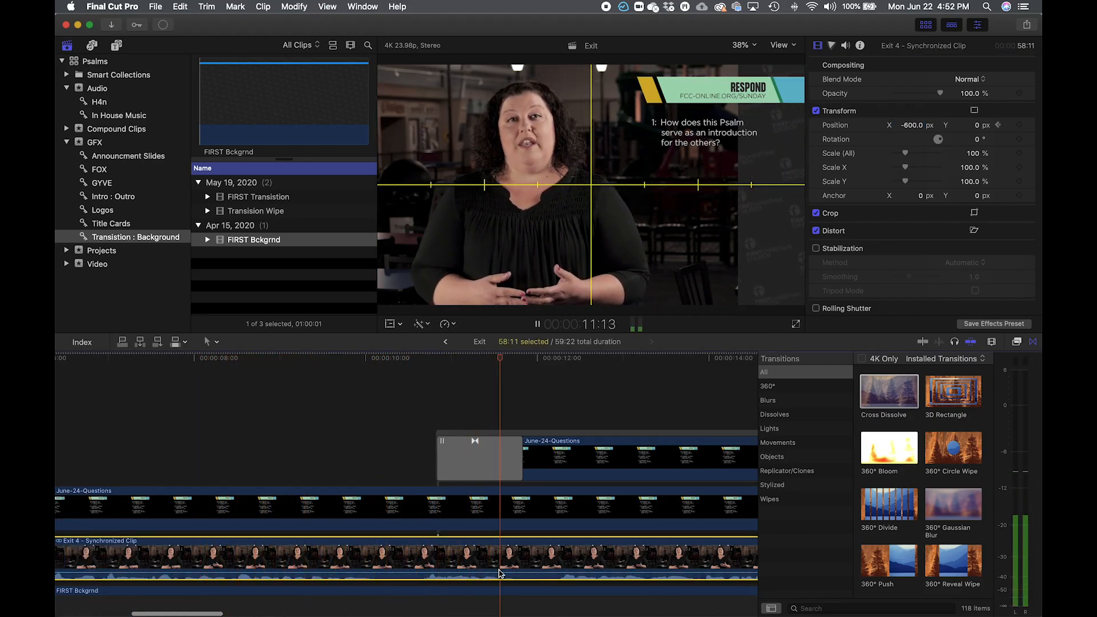
{"action": "key", "text": "space"}
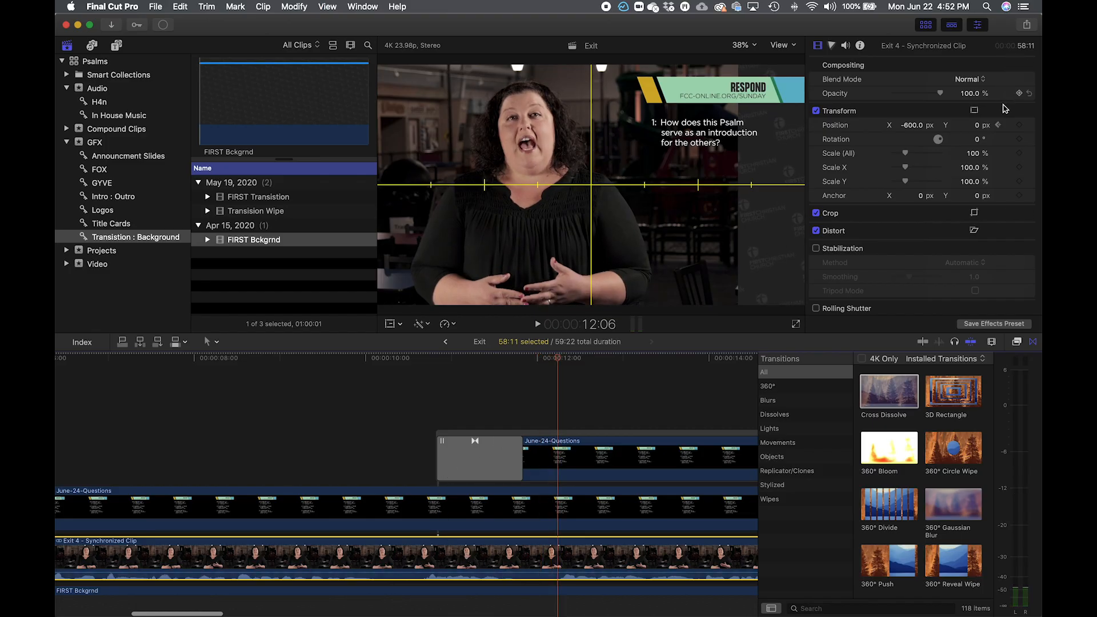
- Replace the Exit 4 clip's 10:05 position keyframe with one at 10:10, setting X to 0 px
{"action": "left_click", "coordinate": [998, 126]}
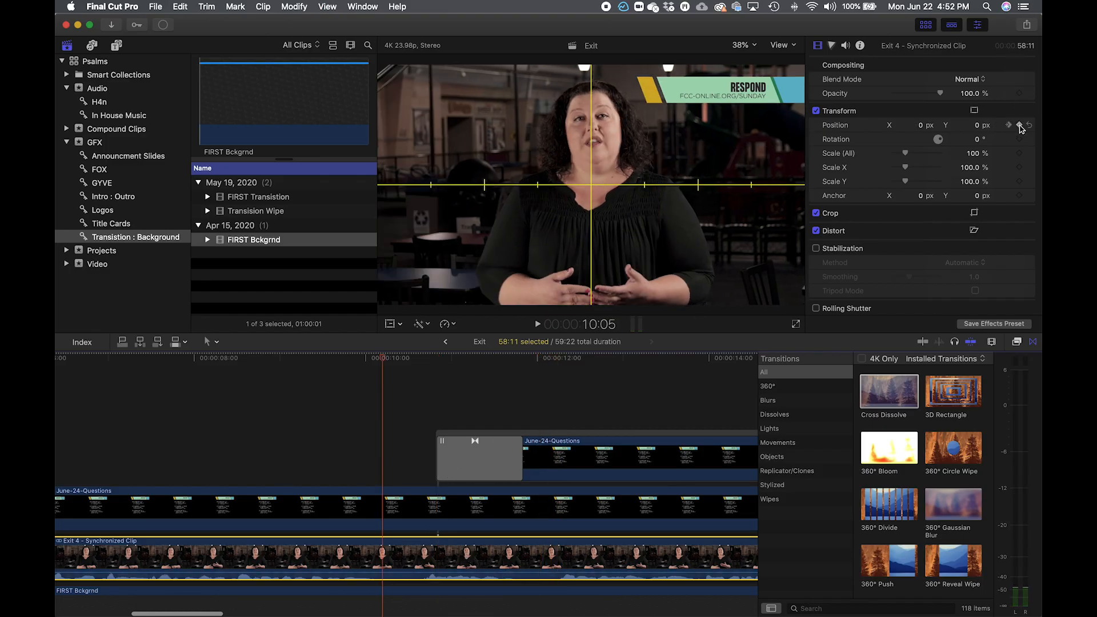
{"action": "left_click", "coordinate": [1020, 125]}
{"action": "left_click_drag", "start_coordinate": [393, 358], "coordinate": [402, 359]}
{"action": "left_click", "coordinate": [910, 125]}
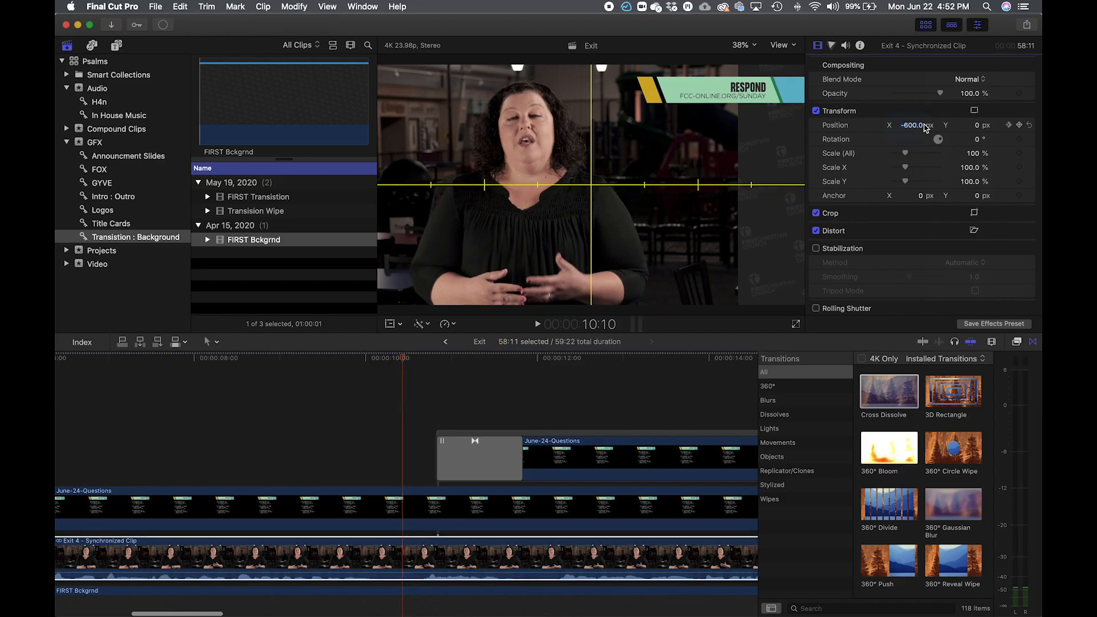
{"action": "type", "text": "0"}
{"action": "key", "text": "Return"}
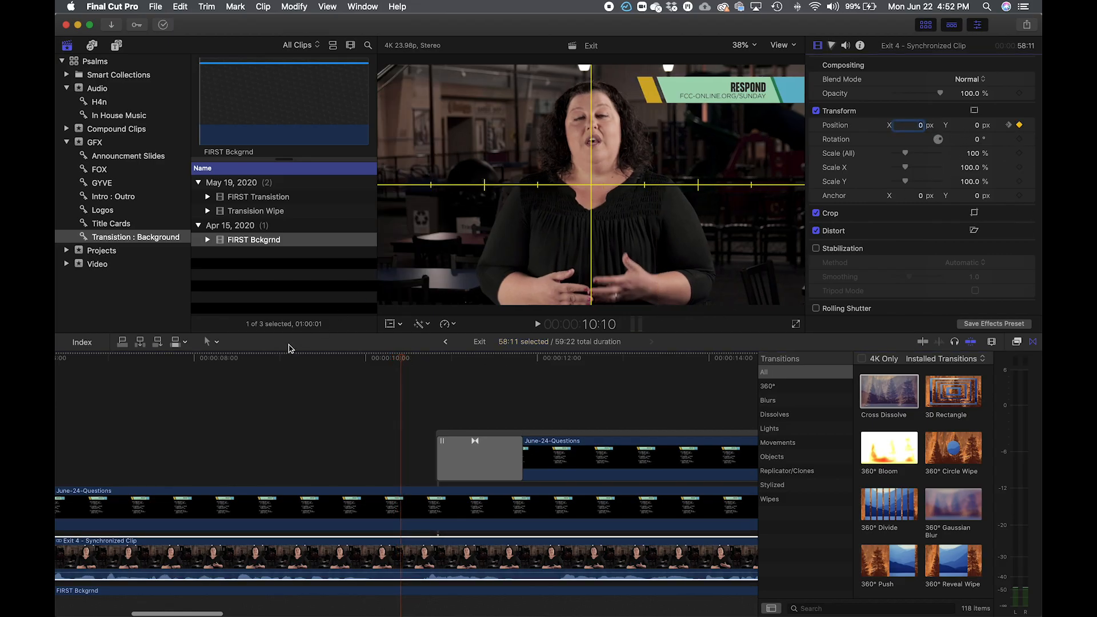
- Play back the shortened slide from about 8 seconds and stop once question 1 is on screen
{"action": "left_click", "coordinate": [208, 359]}
{"action": "key", "text": "space"}
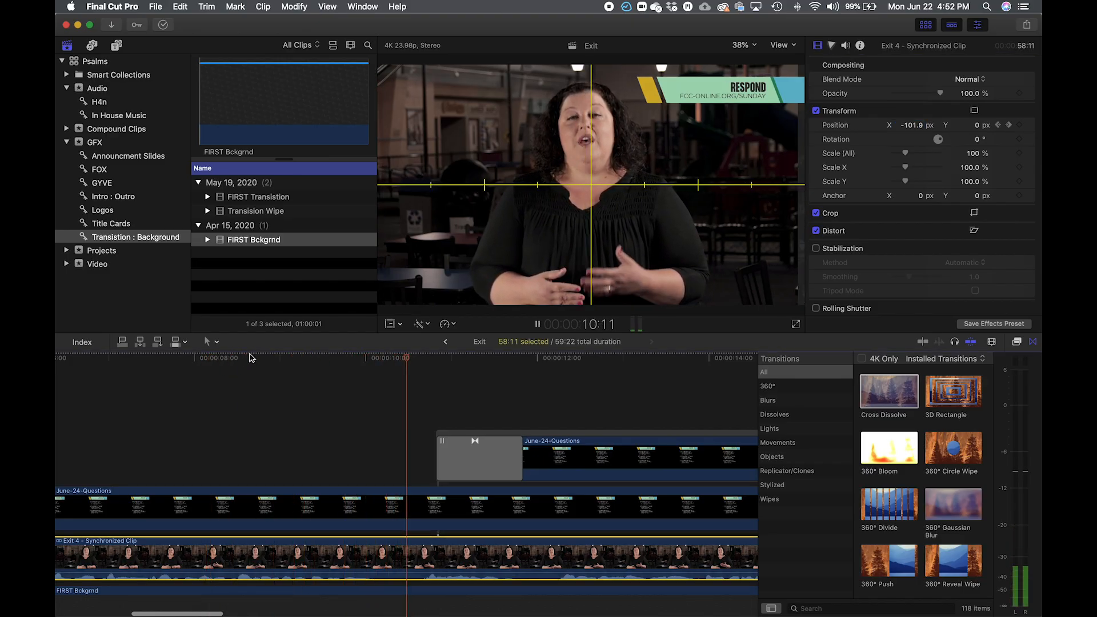
{"action": "key", "text": "space"}
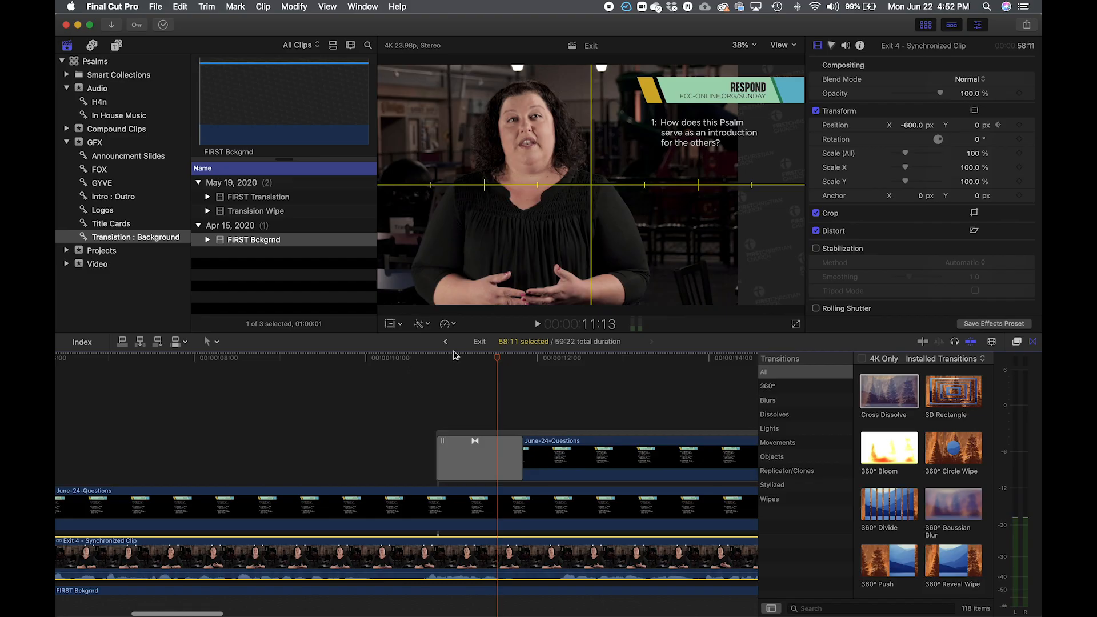
- Set the overall scale of the Exit 4 synchronized clip to 110%
{"action": "left_click", "coordinate": [973, 155]}
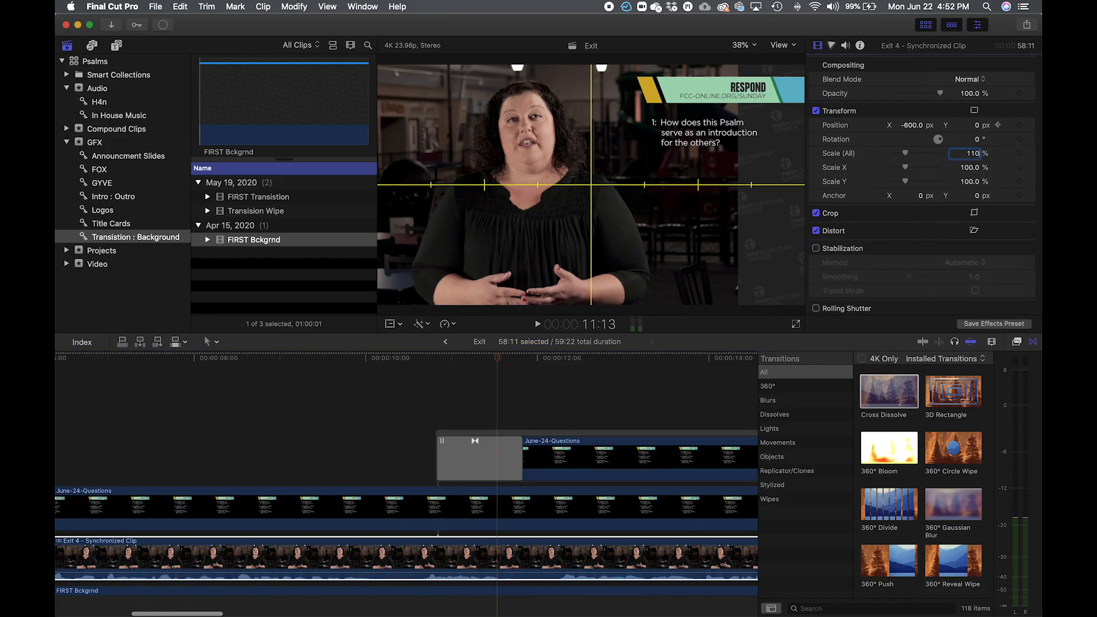
{"action": "key", "text": "Return"}
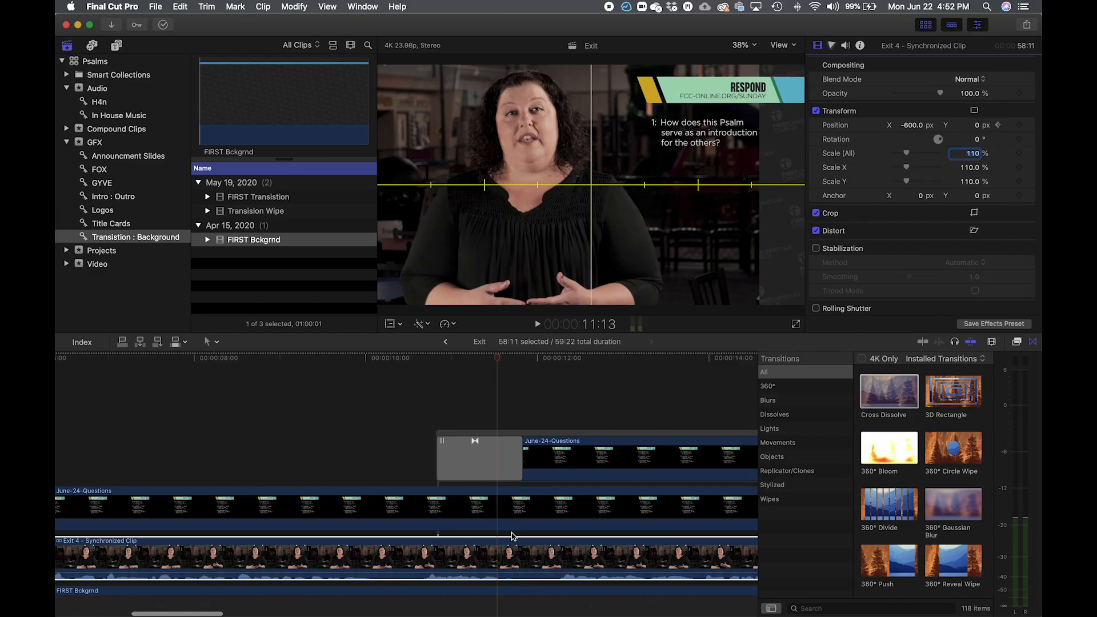
- Play back the enlarged host's slide from about 8 seconds and stop at 15:19, with question 1 on screen
{"action": "left_click_drag", "start_coordinate": [411, 359], "coordinate": [233, 360]}
{"action": "key", "text": "space"}
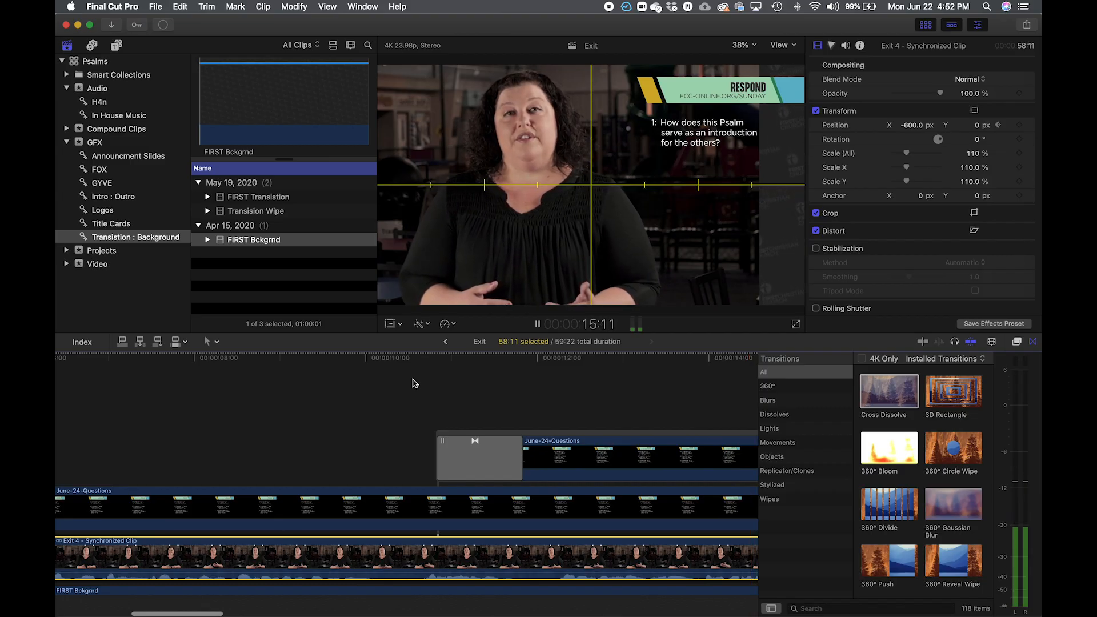
{"action": "key", "text": "space"}
{"action": "key", "text": "super+minus"}
{"action": "scroll", "coordinate": [286, 461], "scroll_direction": "left", "scroll_amount": 6}
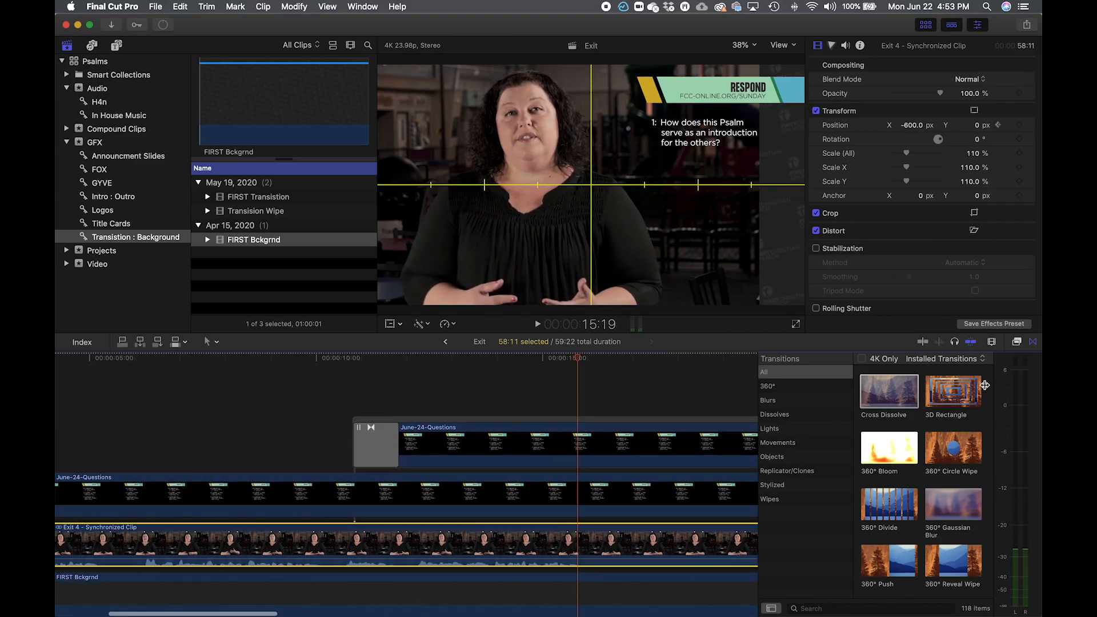
- Apply a Graduated Mask to the Exit 4 clip, fading its edge behind the question, with Target 0.21, 0.09 and Center 0.25, 0.1 px
{"action": "key", "text": "super+5"}
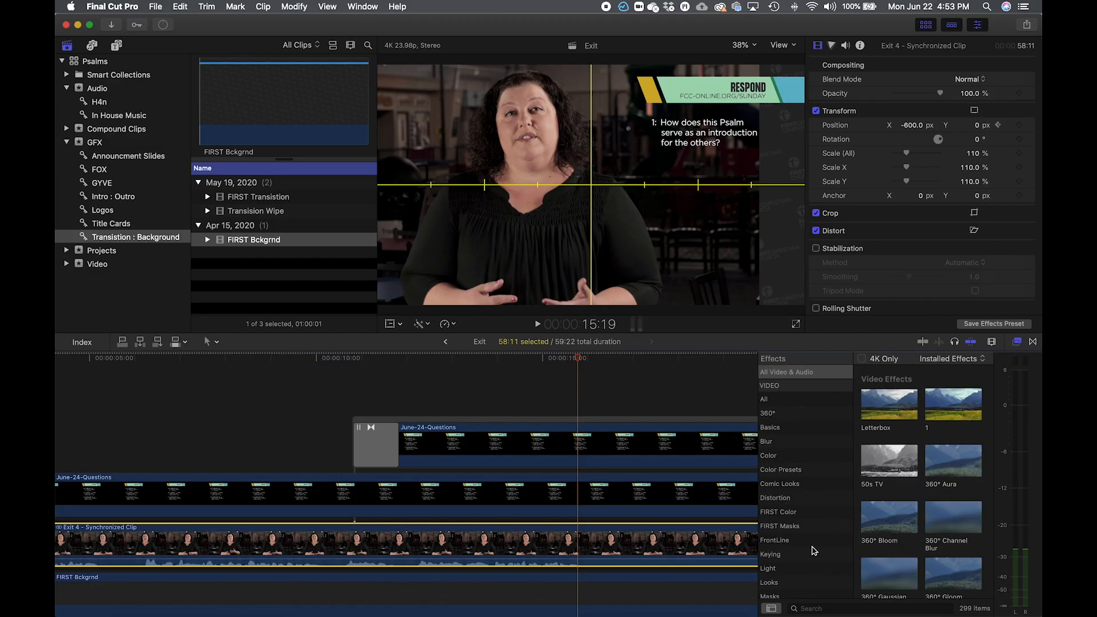
{"action": "left_click", "coordinate": [793, 597]}
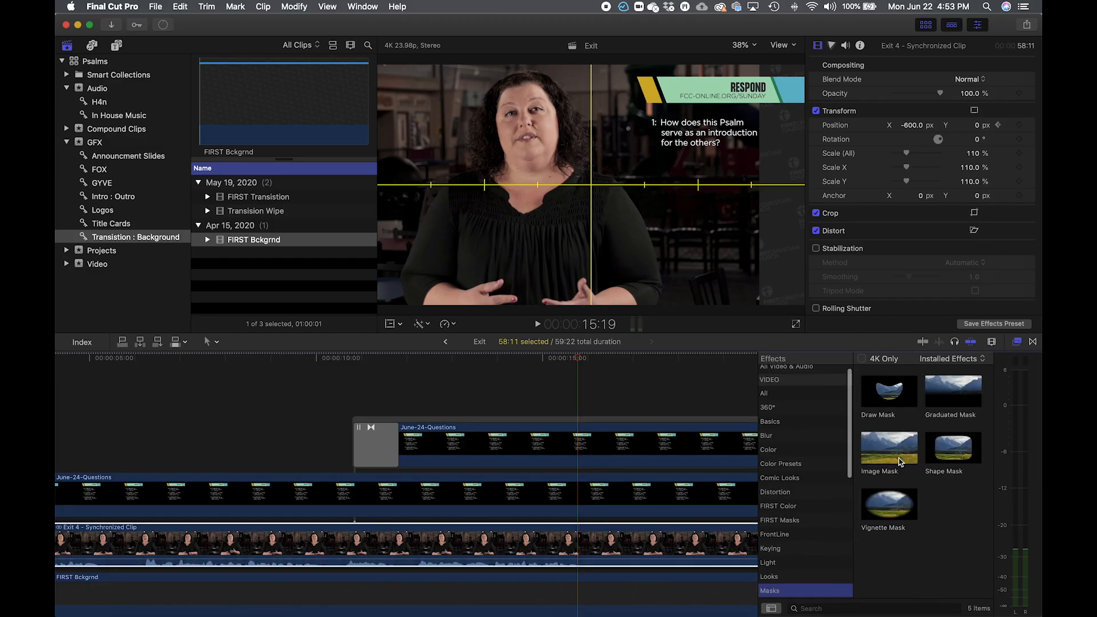
{"action": "left_click_drag", "start_coordinate": [953, 394], "coordinate": [457, 546]}
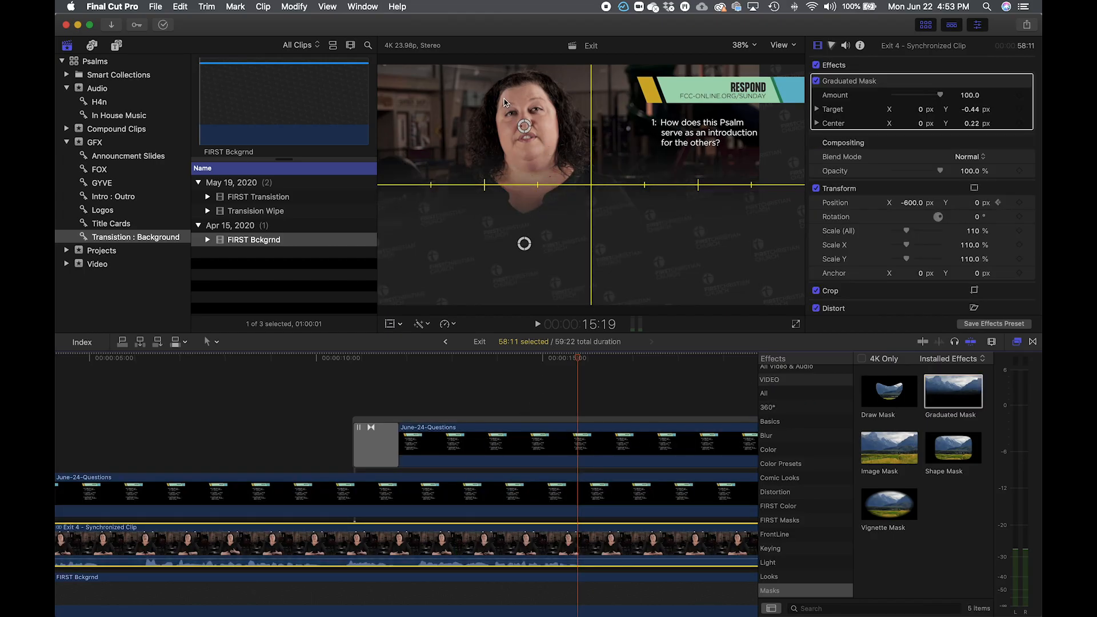
{"action": "left_click_drag", "start_coordinate": [525, 245], "coordinate": [568, 101]}
{"action": "left_click_drag", "start_coordinate": [537, 135], "coordinate": [646, 139]}
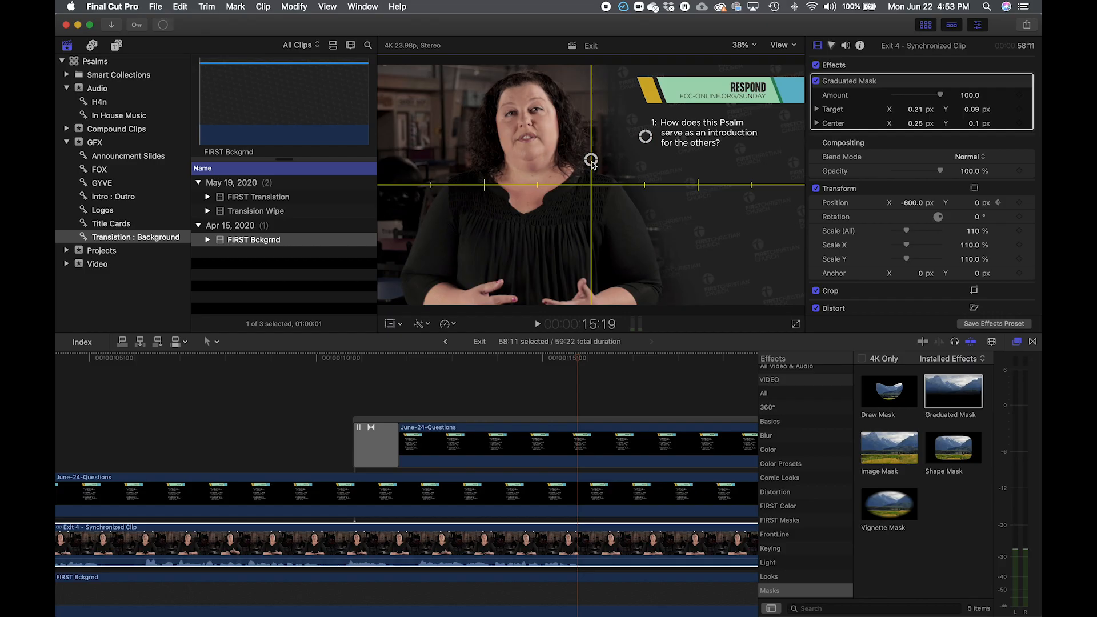
- Keyframe the Graduated Mask's Center at 10:20 with X 0.26 px and Y 0.08 px
{"action": "left_click", "coordinate": [354, 359]}
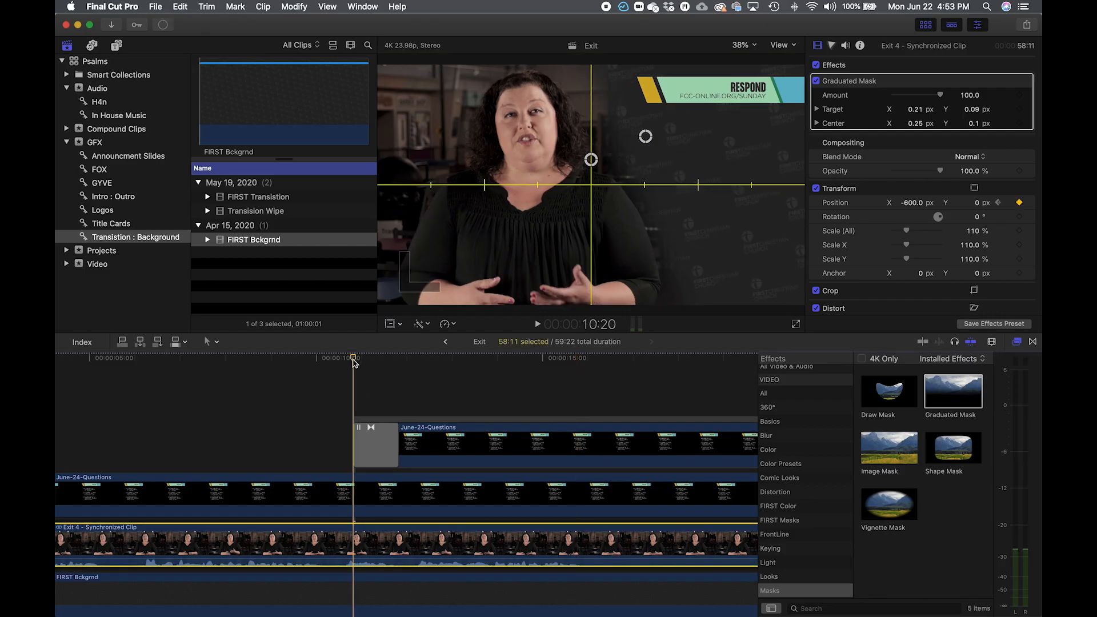
{"action": "left_click_drag", "start_coordinate": [591, 161], "coordinate": [595, 163]}
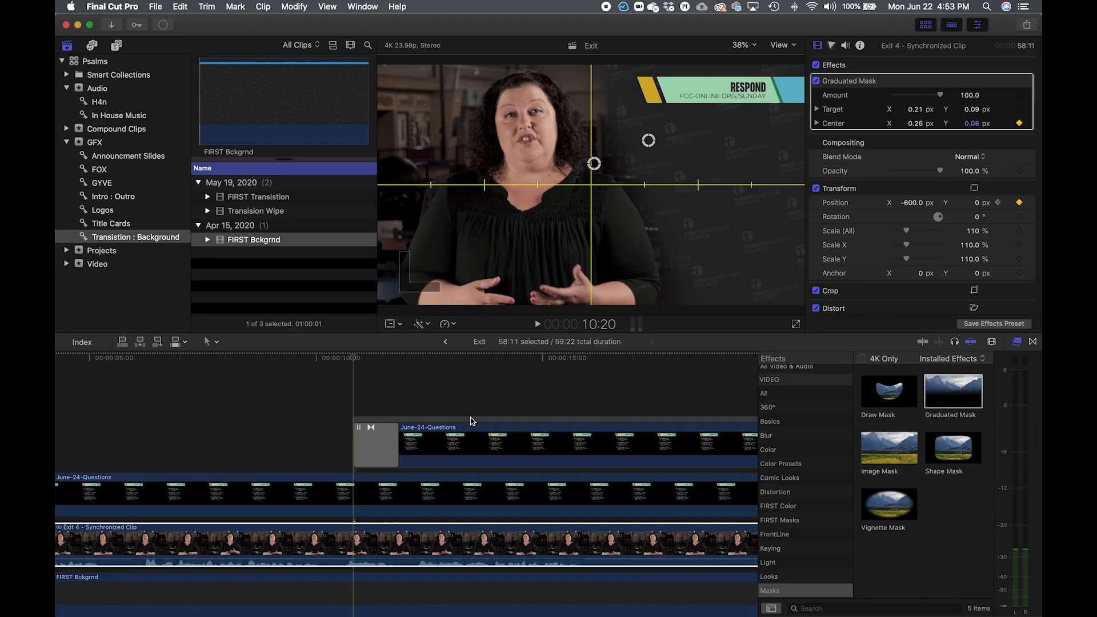
- Keyframe the Graduated Mask's Center at the 10:10 position keyframe, moving it out of frame to about X 0.84 px, Y 0.07 px
{"action": "scroll", "coordinate": [472, 419], "scroll_direction": "left", "scroll_amount": 5}
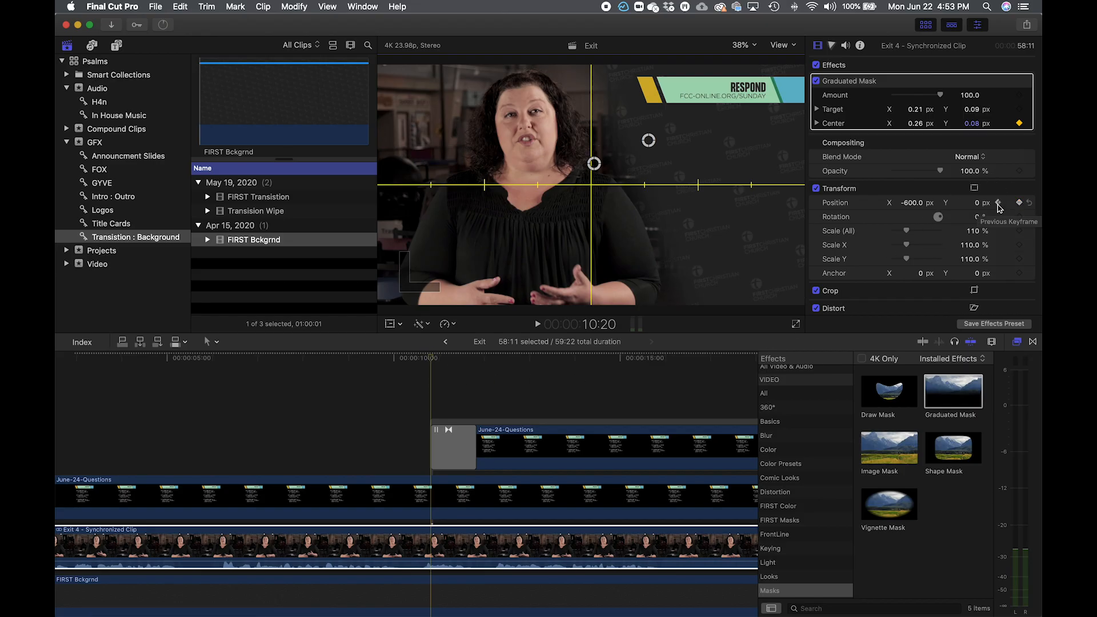
{"action": "left_click", "coordinate": [998, 204]}
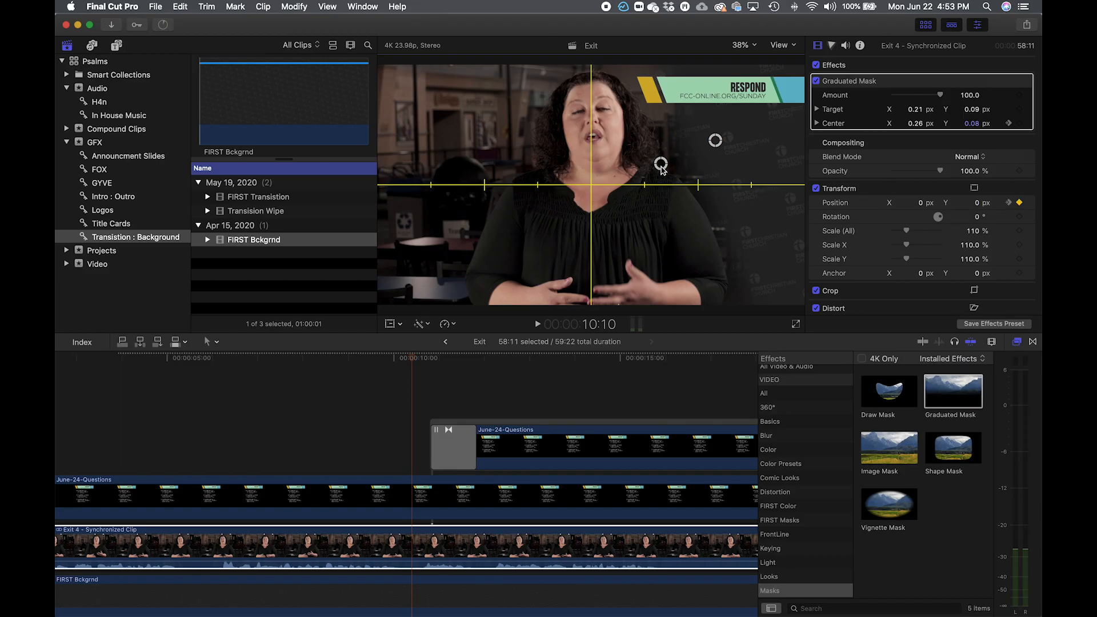
{"action": "key", "text": "super+equal"}
{"action": "key", "text": "super+equal"}
{"action": "key", "text": "super+equal"}
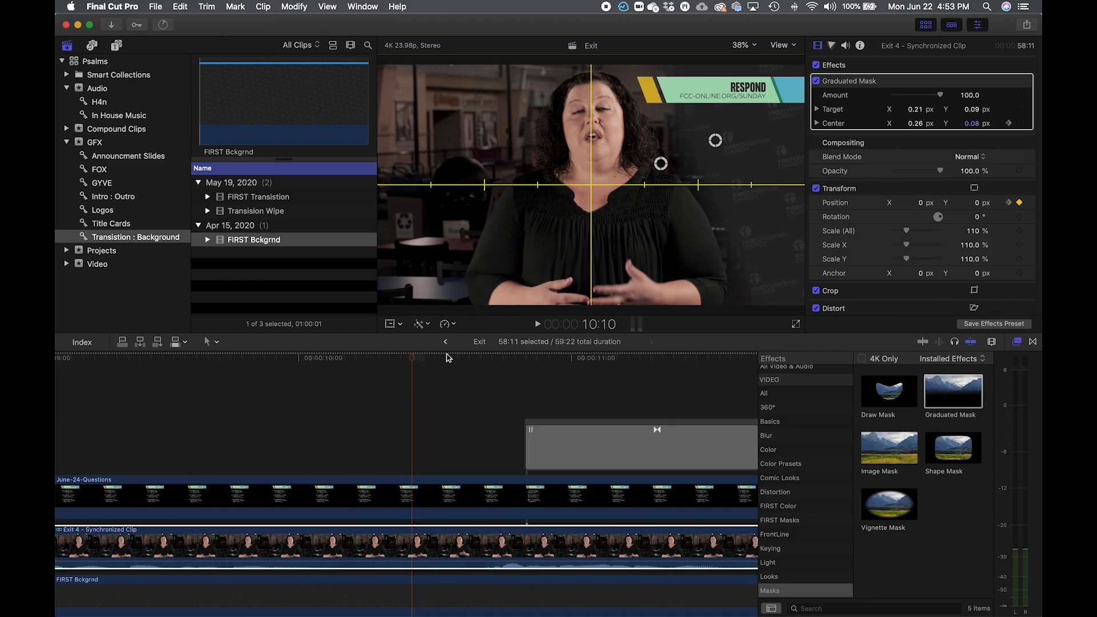
{"action": "left_click_drag", "start_coordinate": [661, 167], "coordinate": [805, 166]}
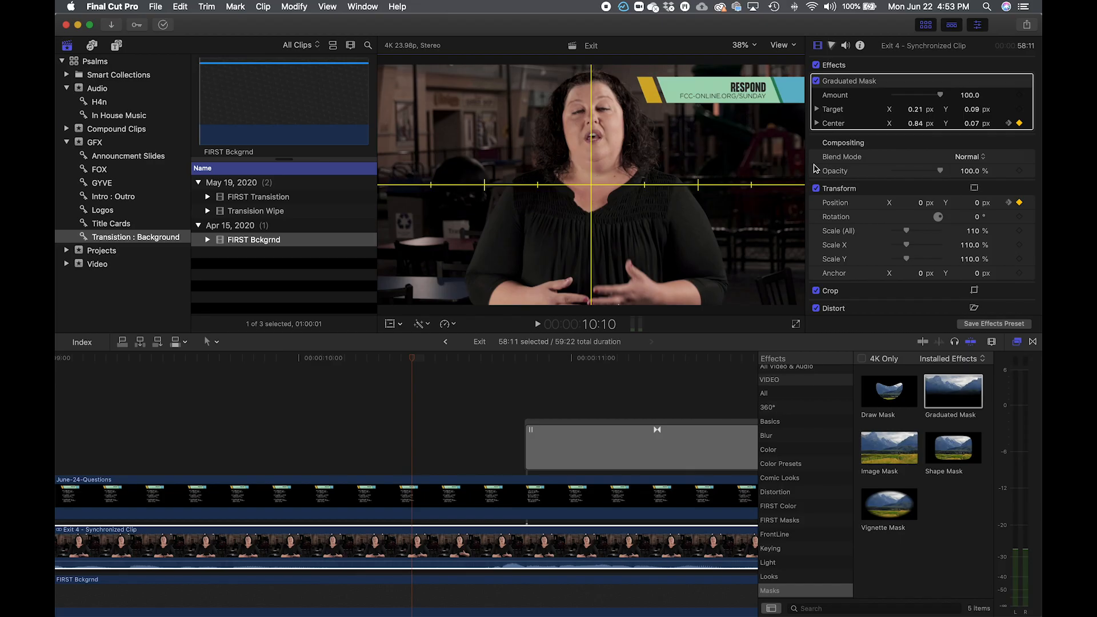
- Replace the mask's 10:20 Center keyframe with one at 10:15, set to about X 0.21 px, Y 0.02 px
{"action": "left_click", "coordinate": [1010, 123]}
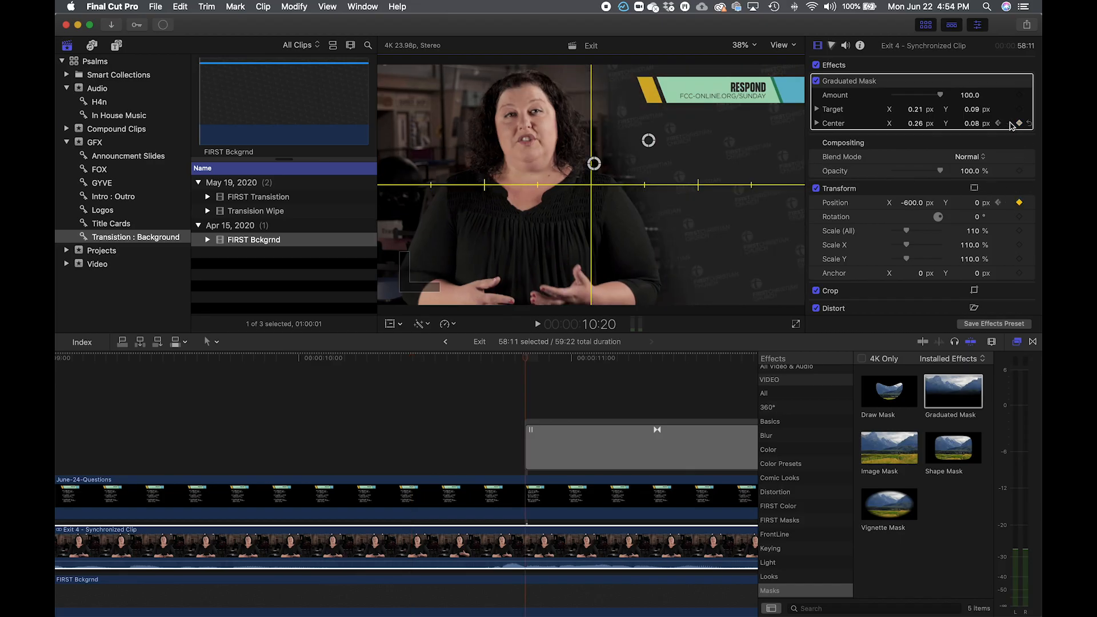
{"action": "left_click", "coordinate": [1020, 124]}
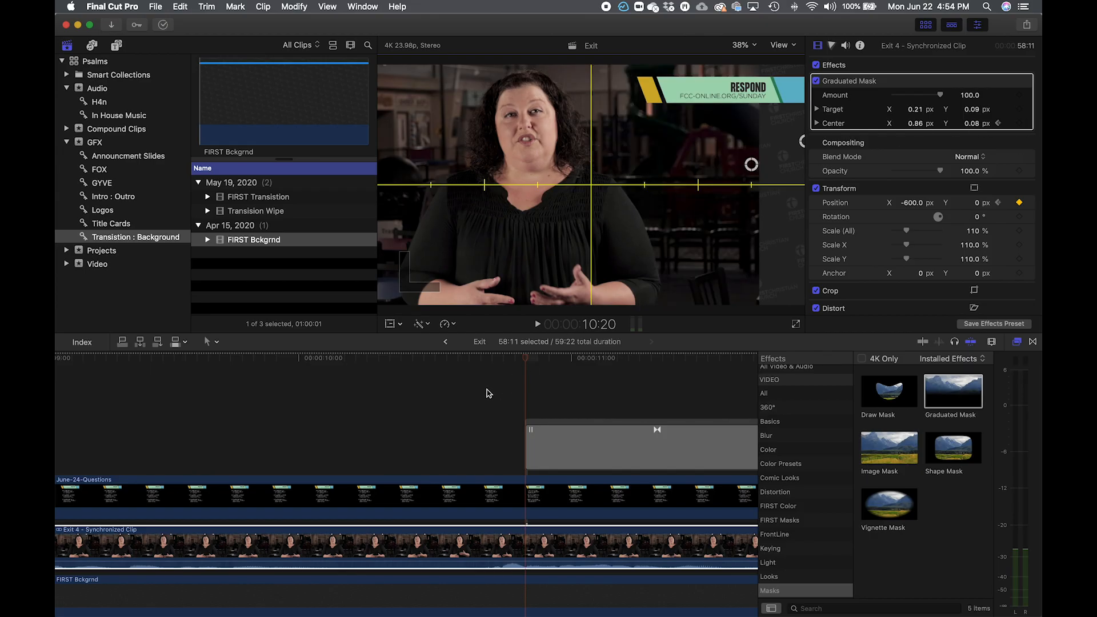
{"action": "left_click_drag", "start_coordinate": [527, 360], "coordinate": [470, 369]}
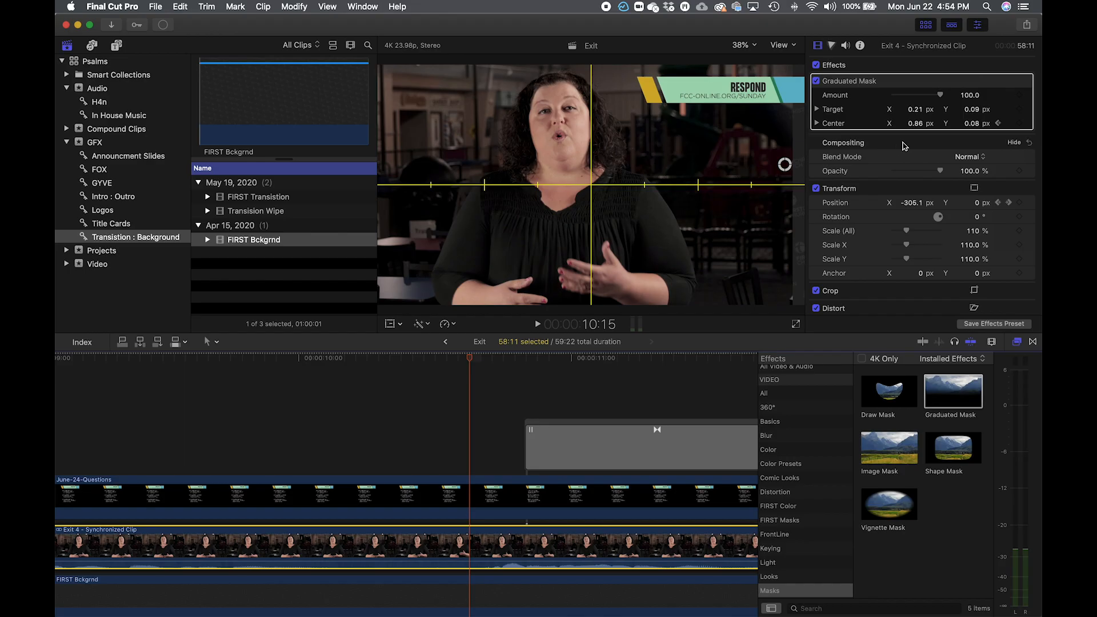
{"action": "left_click_drag", "start_coordinate": [783, 165], "coordinate": [618, 180]}
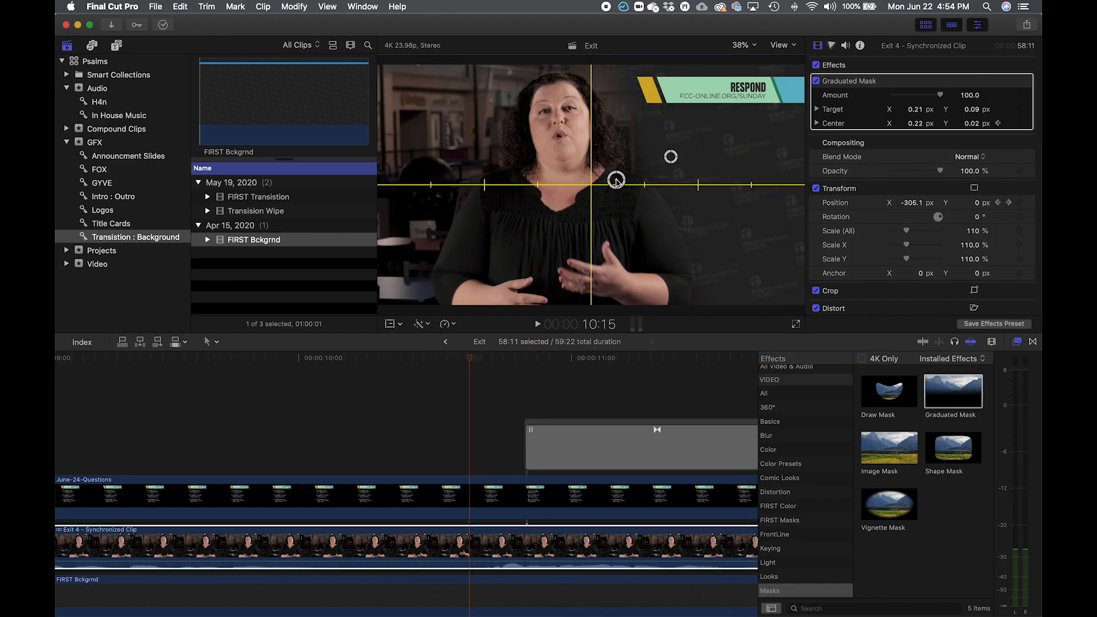
- Play back the masked slide from about 10 seconds and set the mask's 10:15 Center keyframe to X 0.27 px
{"action": "left_click", "coordinate": [280, 360]}
{"action": "key", "text": "space"}
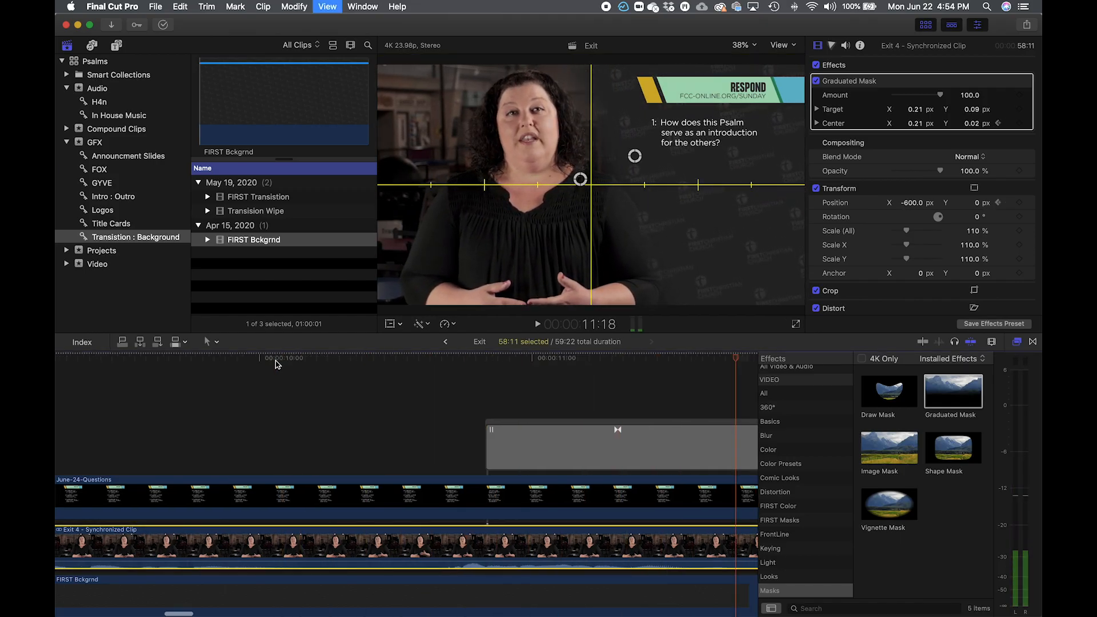
{"action": "left_click", "coordinate": [998, 124]}
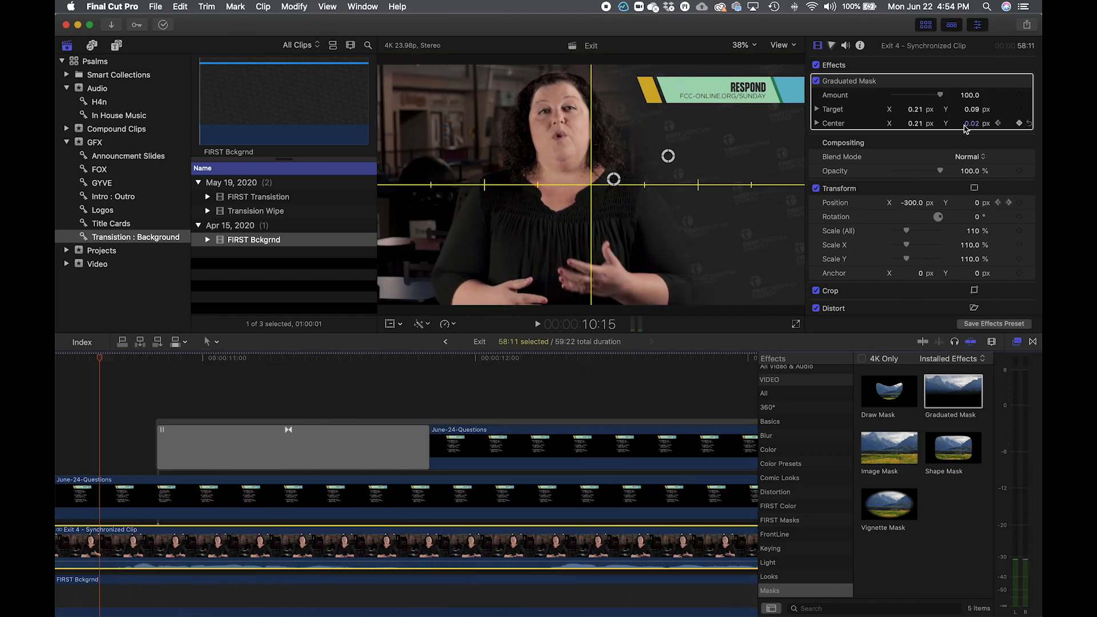
{"action": "left_click_drag", "start_coordinate": [919, 127], "coordinate": [917, 133]}
- Play back the adjusted mask animation, replaying it from about 9 seconds and stopping at 13:13
{"action": "key", "text": "space"}
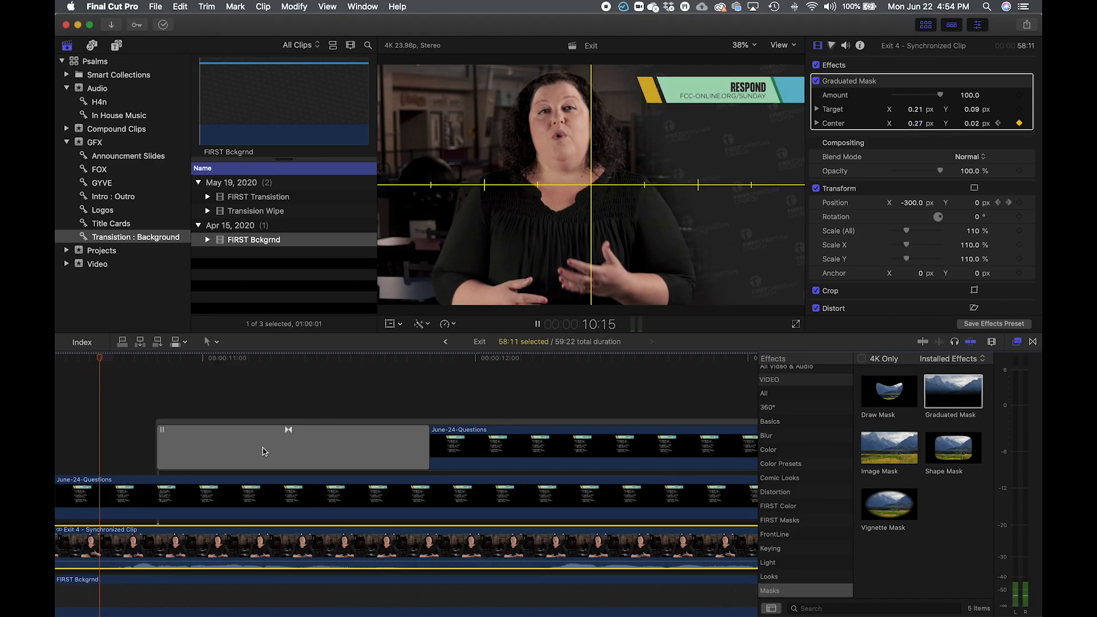
{"action": "scroll", "coordinate": [362, 499], "scroll_direction": "left", "scroll_amount": 5}
{"action": "scroll", "coordinate": [364, 498], "scroll_direction": "left", "scroll_amount": 4}
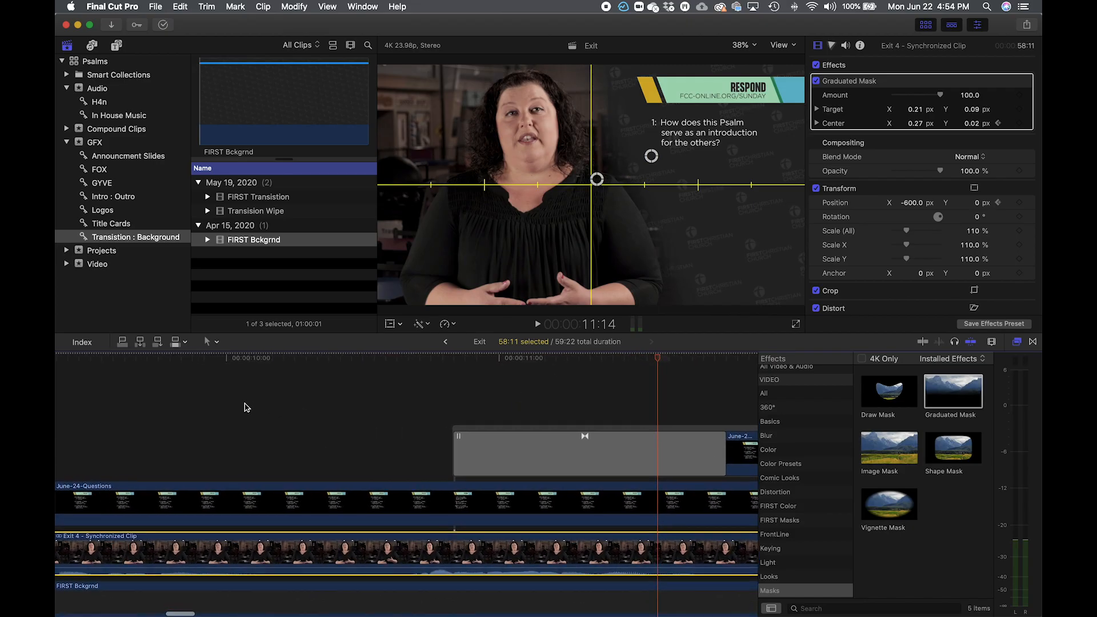
{"action": "key", "text": "super+minus"}
{"action": "key", "text": "super+minus"}
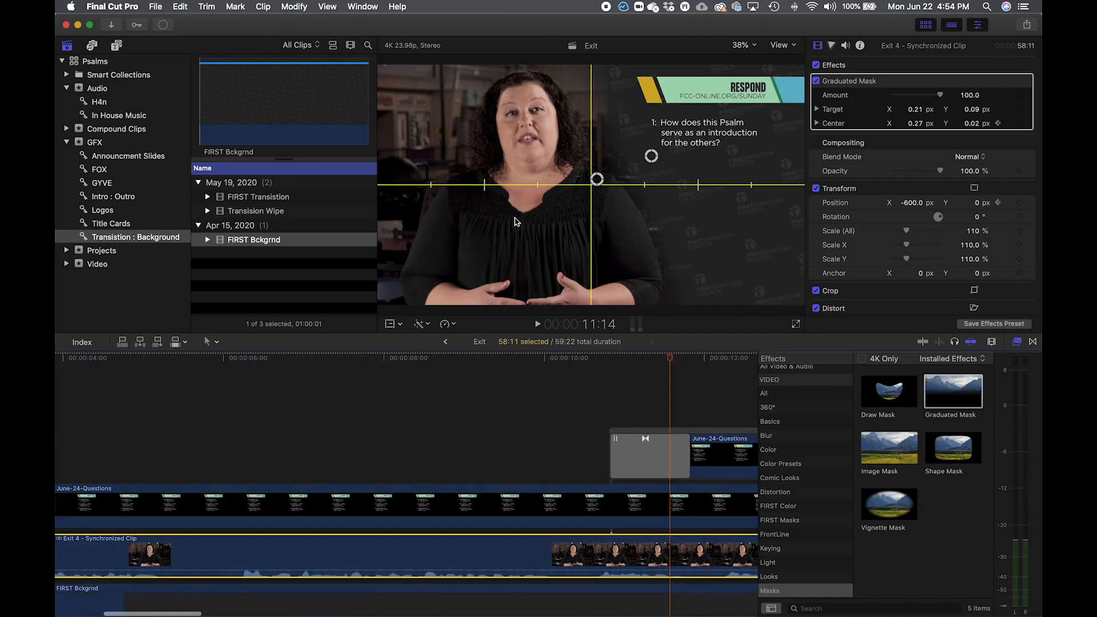
{"action": "left_click", "coordinate": [519, 358]}
{"action": "key", "text": "space"}
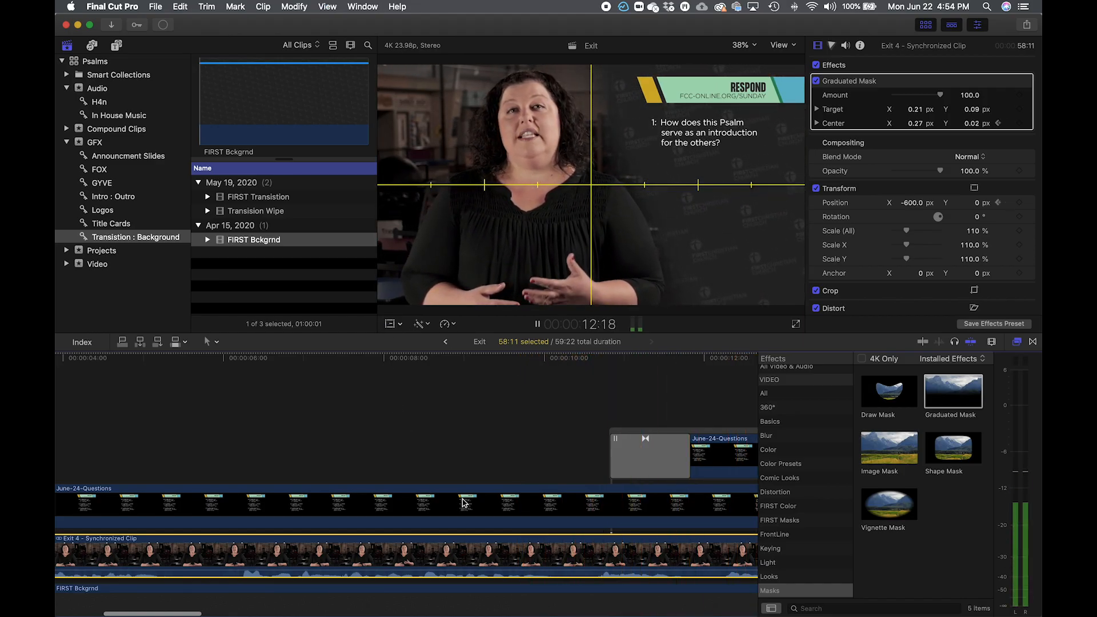
{"action": "key", "text": "space"}
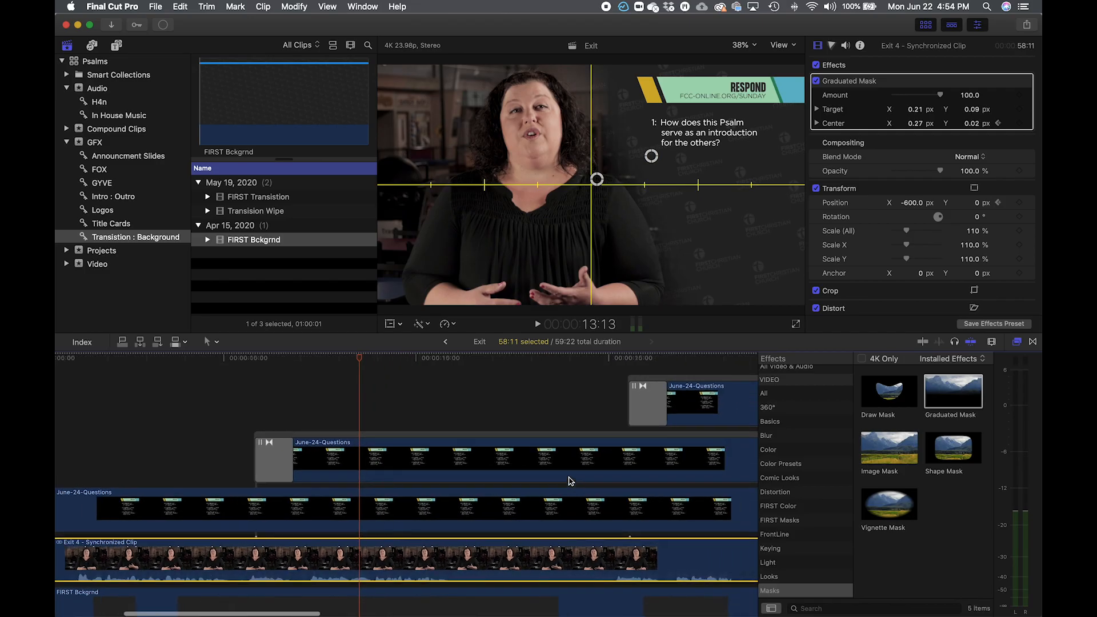
- Review the end of the question graphics, playing from 47:20 and stopping at 48:19, where the dissolves begin
{"action": "left_click", "coordinate": [601, 359]}
{"action": "scroll", "coordinate": [604, 358], "scroll_direction": "right", "scroll_amount": 10}
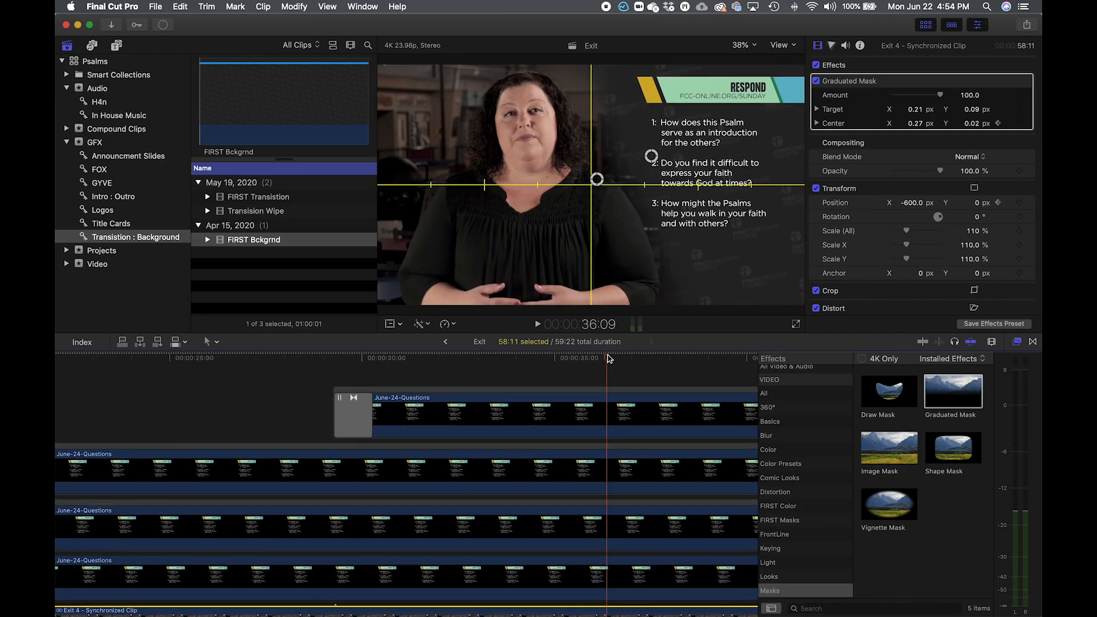
{"action": "scroll", "coordinate": [609, 463], "scroll_direction": "right", "scroll_amount": 10}
{"action": "scroll", "coordinate": [610, 462], "scroll_direction": "down", "scroll_amount": 2}
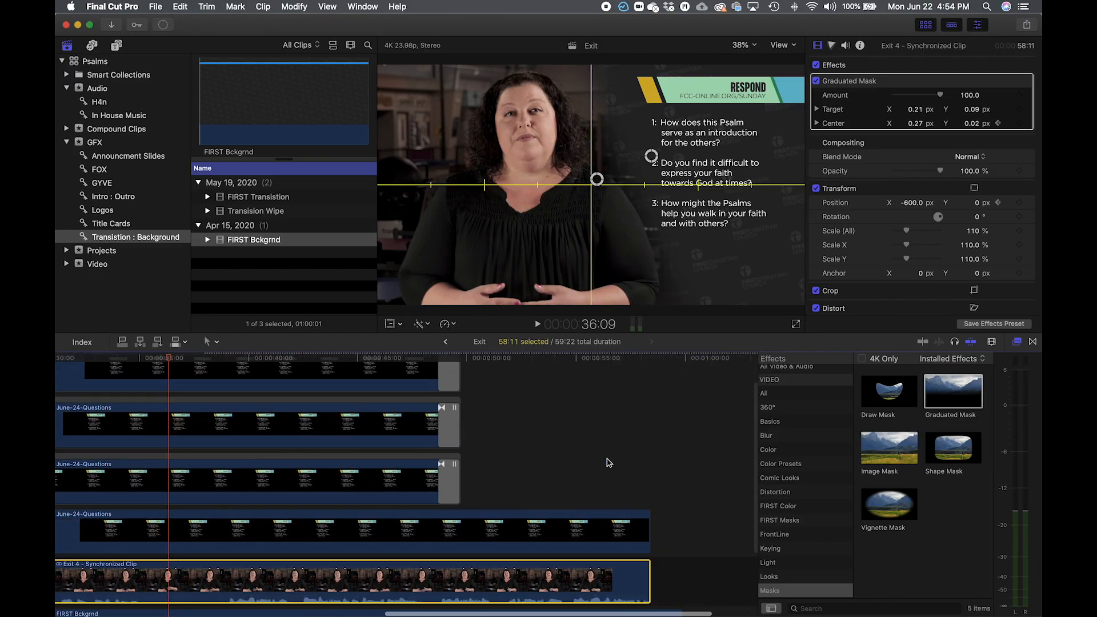
{"action": "key", "text": "super+minus"}
{"action": "left_click", "coordinate": [287, 358]}
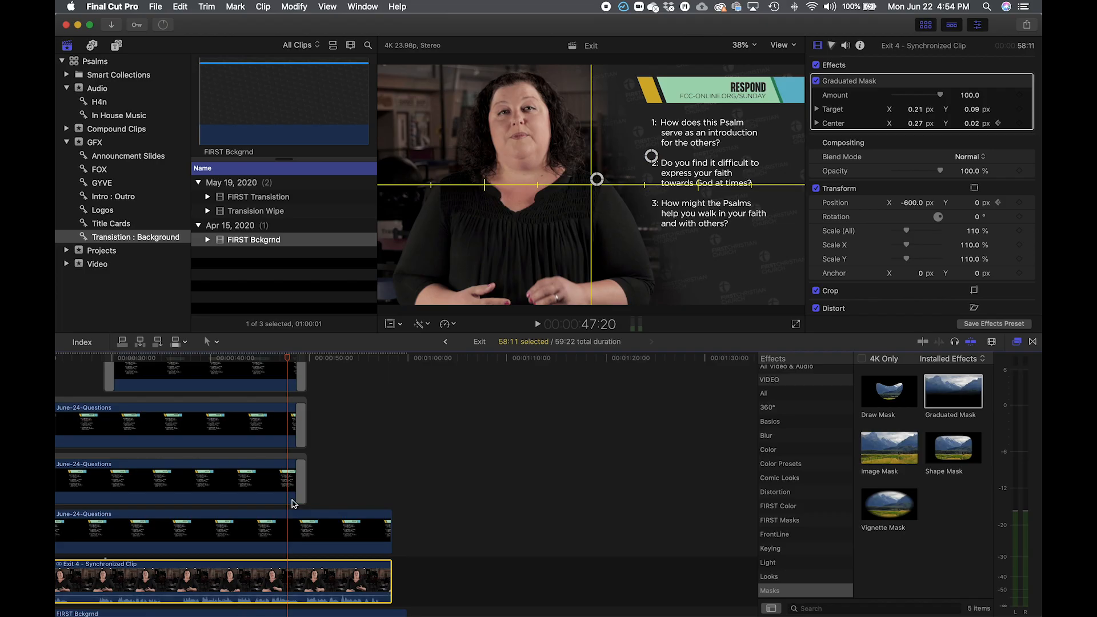
{"action": "key", "text": "super+equal"}
{"action": "key", "text": "super+equal"}
{"action": "key", "text": "space"}
{"action": "key", "text": "space"}
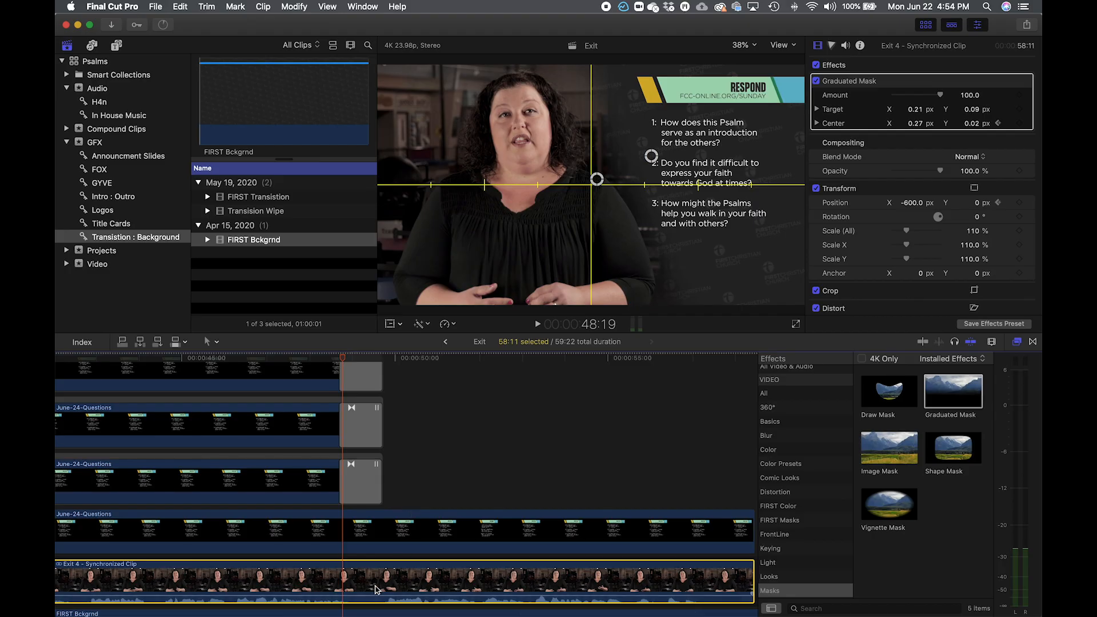
- Split the Exit 4 synchronized clip at 49:17, where the question graphics finish dissolving out
{"action": "key", "text": "b"}
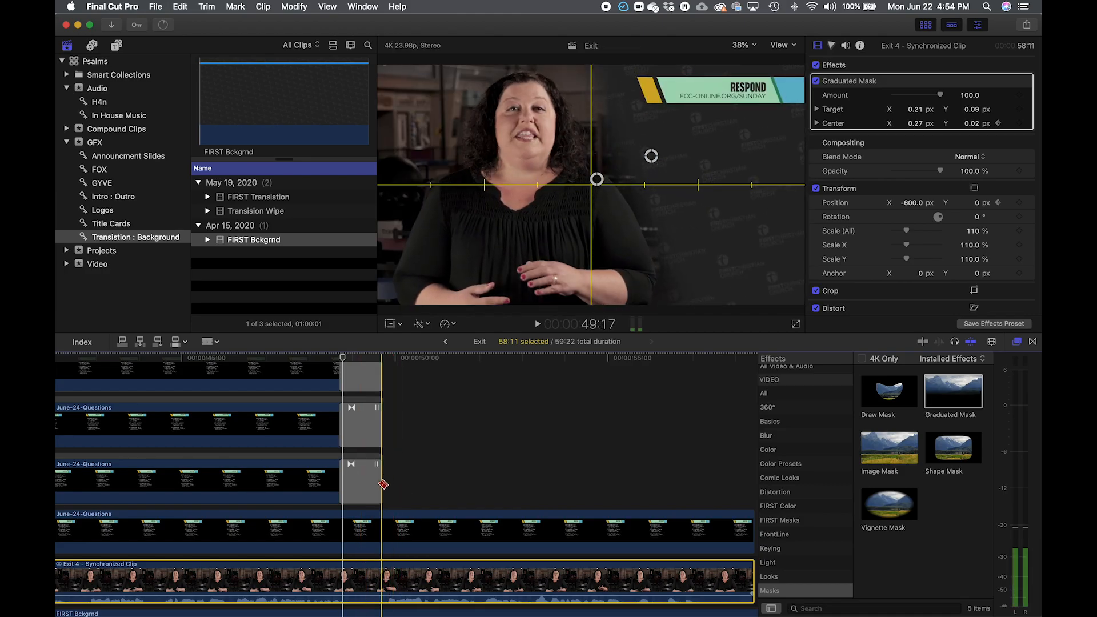
{"action": "left_click", "coordinate": [381, 587]}
{"action": "key", "text": "a"}
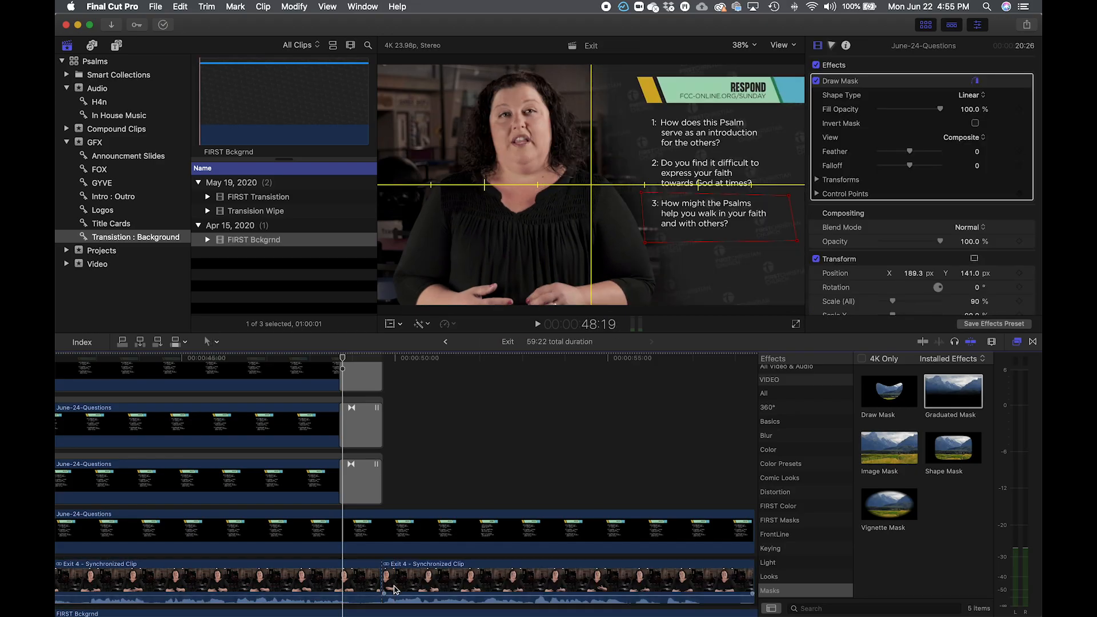
- At 51:03, keyframe the last Exit 4 segment's Position X at 0 px and its Graduated Mask Center X at 1.92 px
{"action": "left_click", "coordinate": [408, 582]}
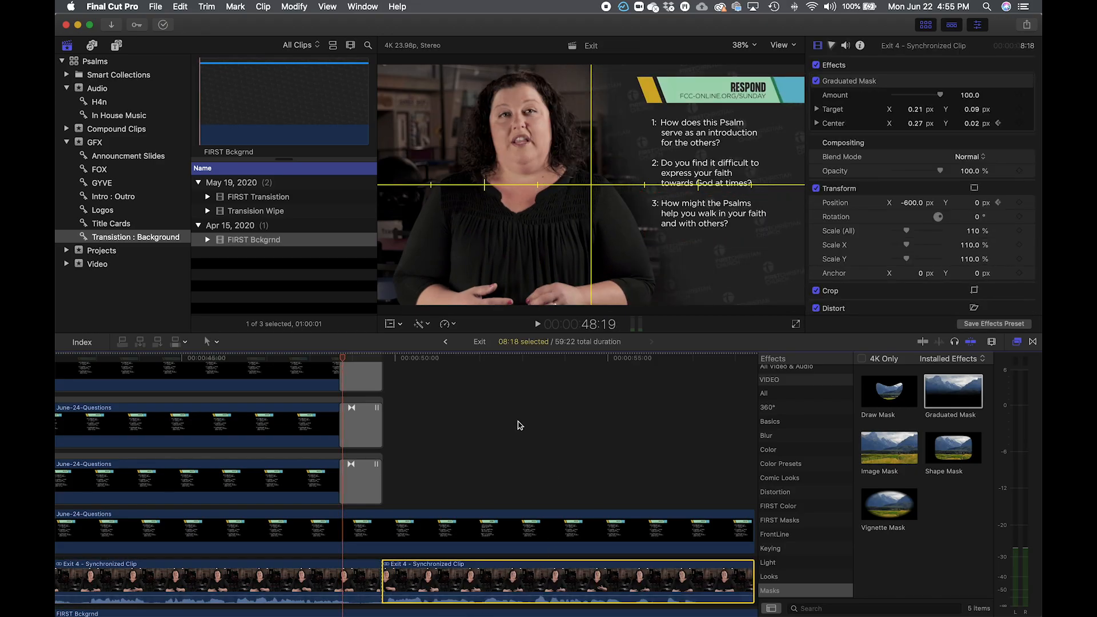
{"action": "left_click", "coordinate": [444, 359]}
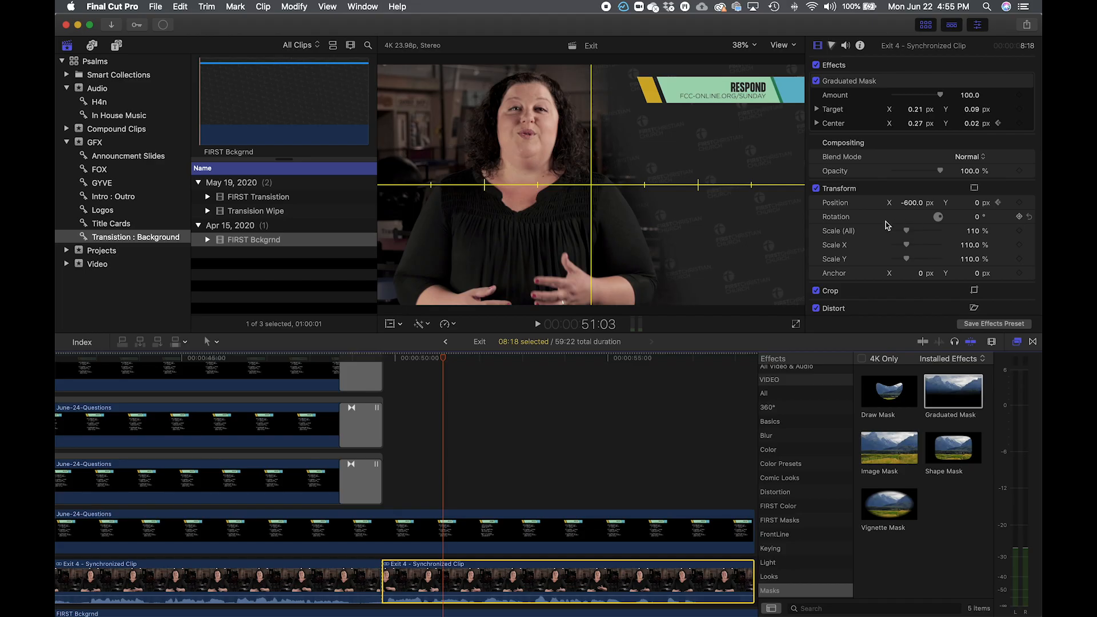
{"action": "left_click", "coordinate": [915, 203]}
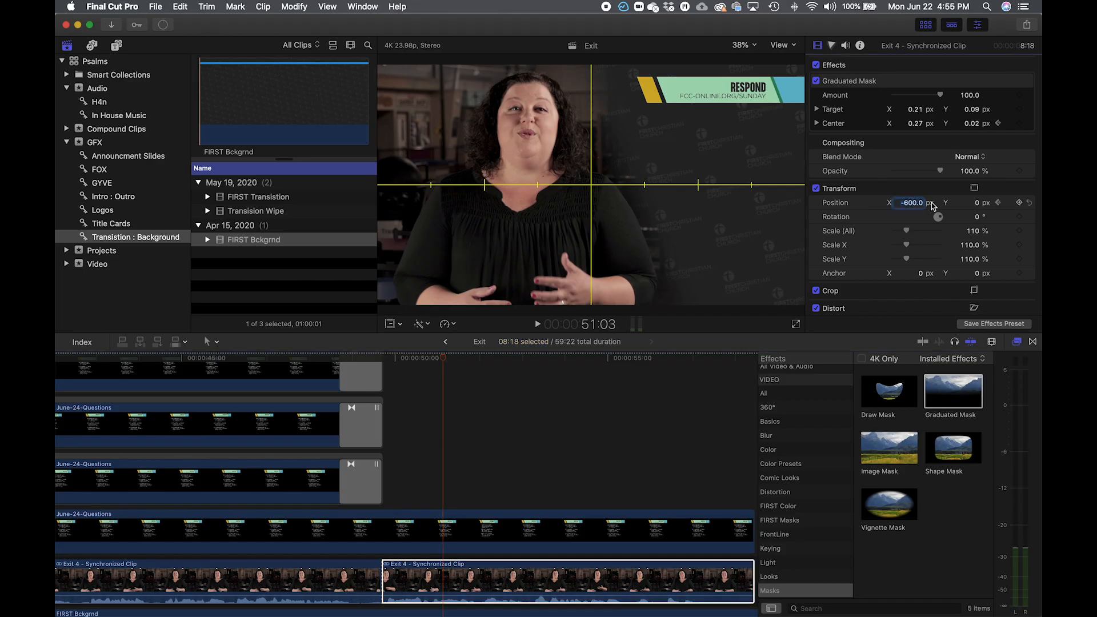
{"action": "type", "text": "0"}
{"action": "key", "text": "Return"}
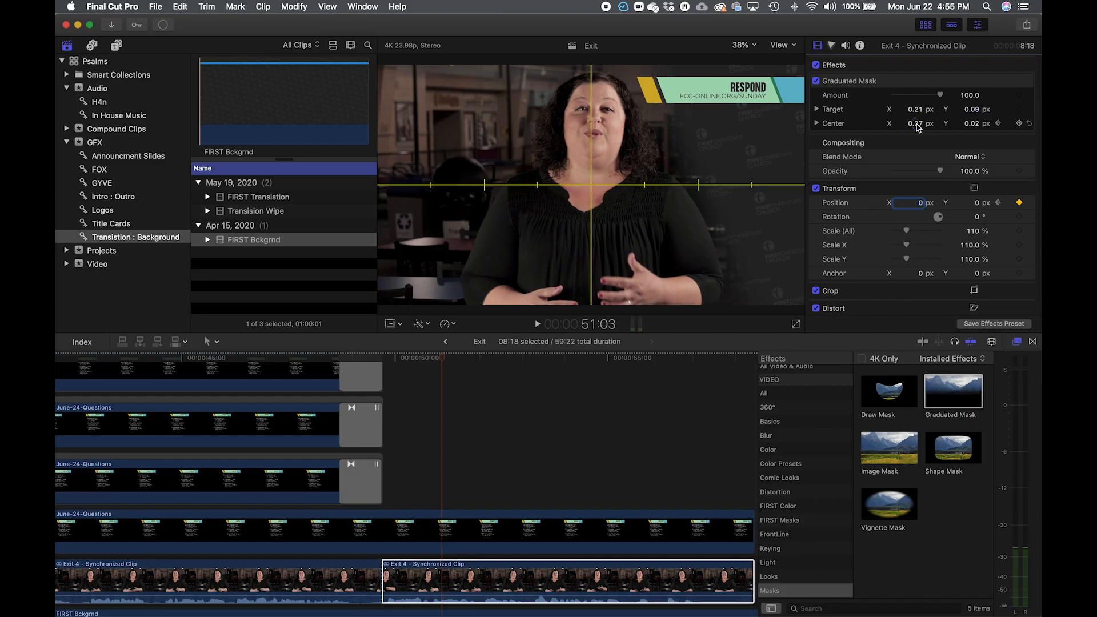
{"action": "left_click_drag", "start_coordinate": [915, 124], "coordinate": [915, 124]}
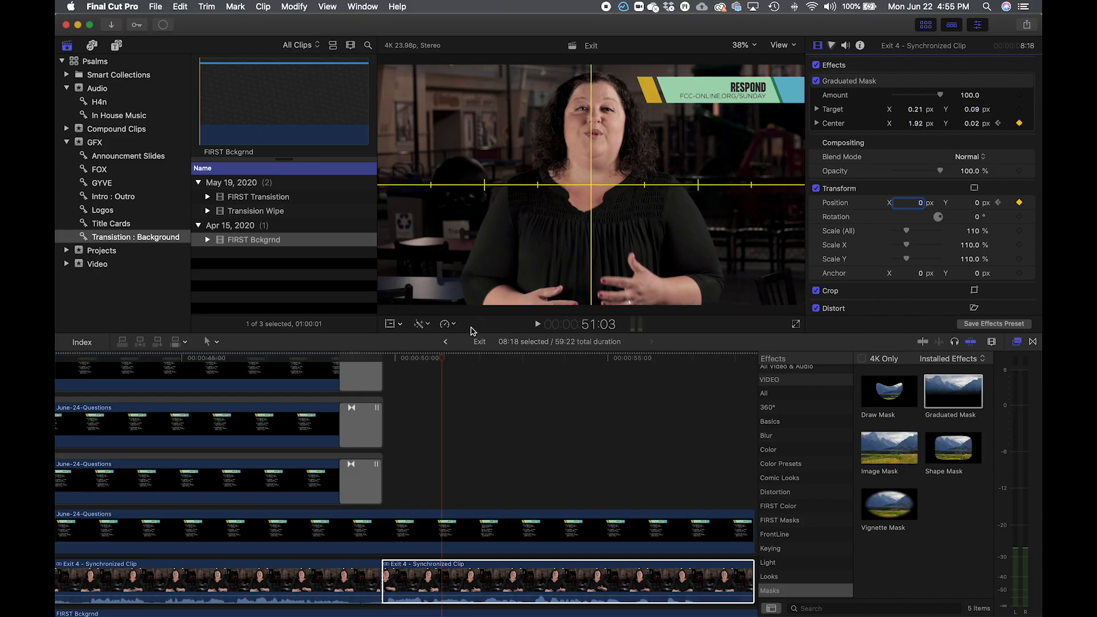
- Add a Cross Dissolve between the two Exit 4 segments at 49:17 and shorten it to 16 frames in the precision editor
{"action": "left_click_drag", "start_coordinate": [449, 360], "coordinate": [386, 379]}
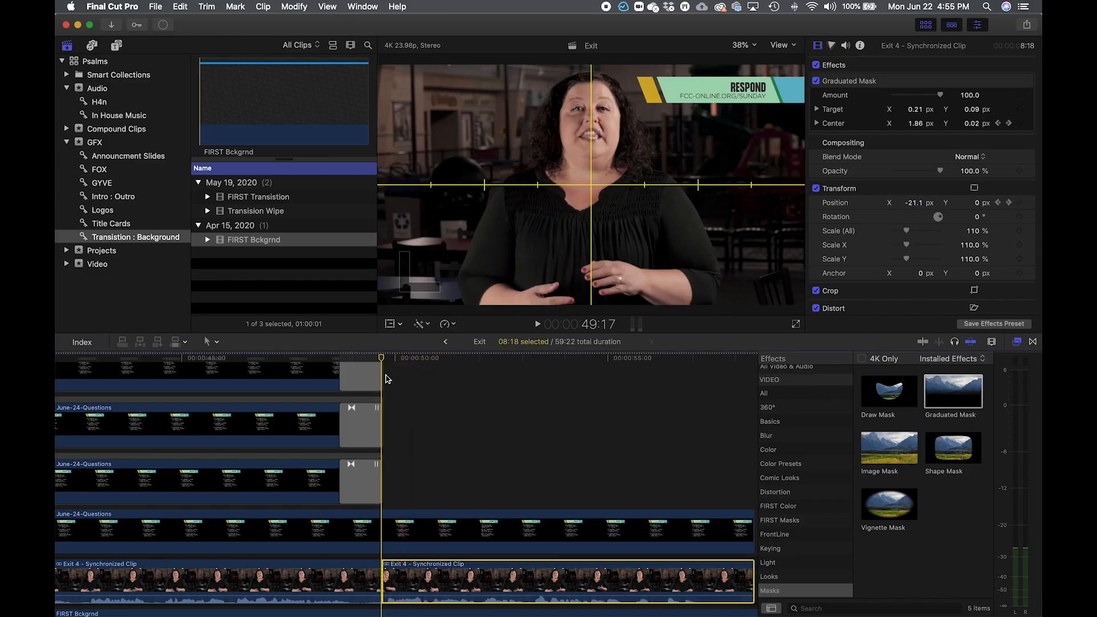
{"action": "left_click", "coordinate": [1034, 342]}
{"action": "left_click_drag", "start_coordinate": [905, 398], "coordinate": [383, 575]}
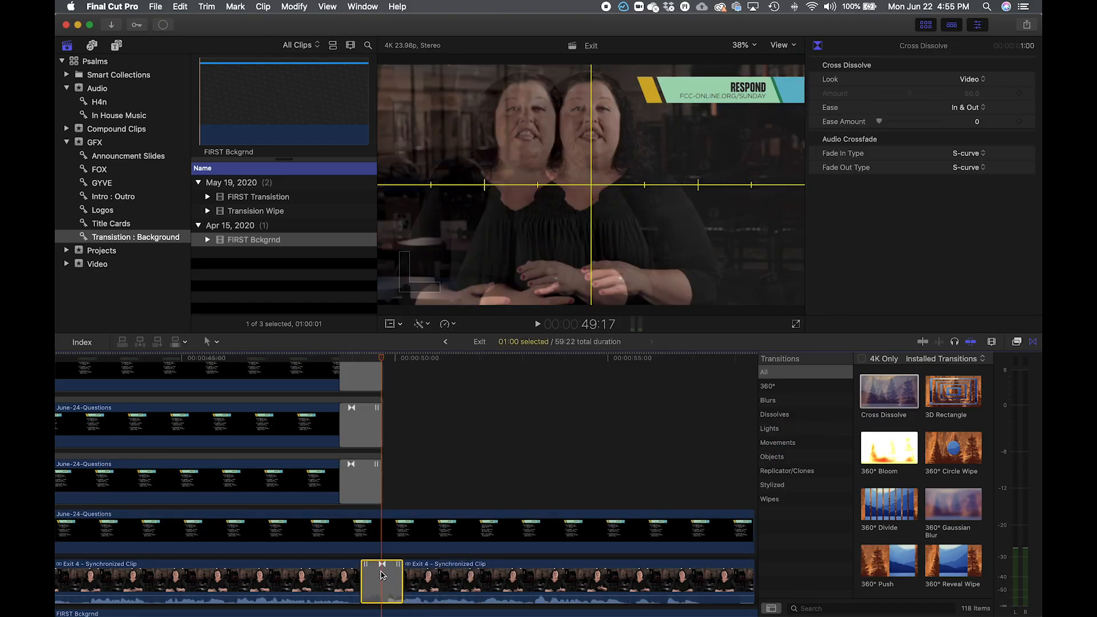
{"action": "double_click", "coordinate": [382, 574]}
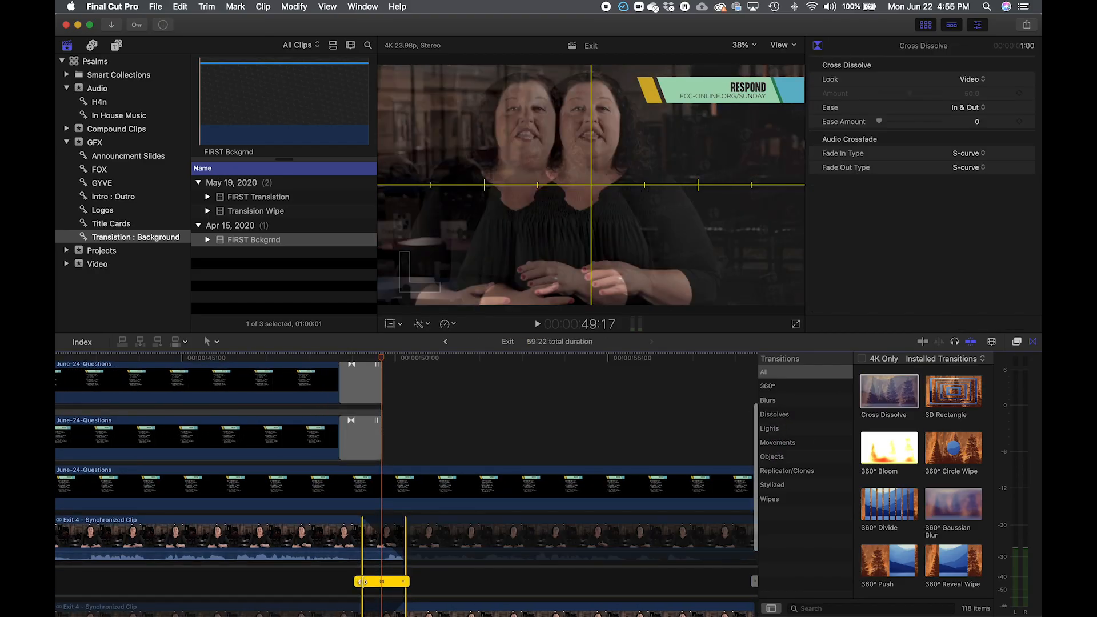
{"action": "left_click_drag", "start_coordinate": [363, 581], "coordinate": [370, 582]}
{"action": "scroll", "coordinate": [371, 572], "scroll_direction": "down", "scroll_amount": 5}
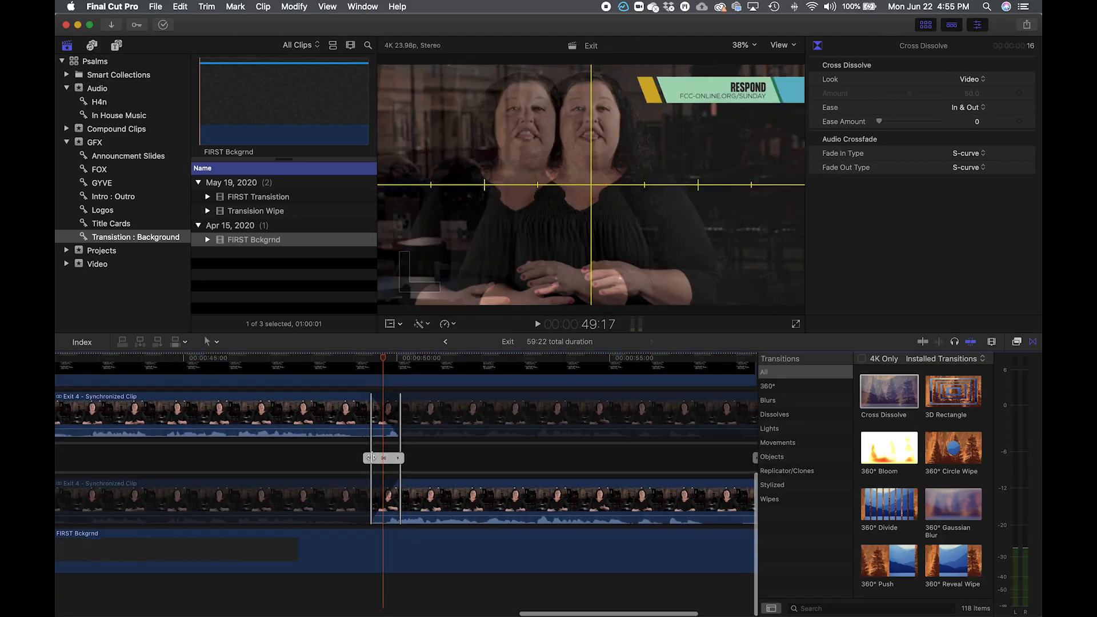
{"action": "scroll", "coordinate": [371, 458], "scroll_direction": "up", "scroll_amount": 1}
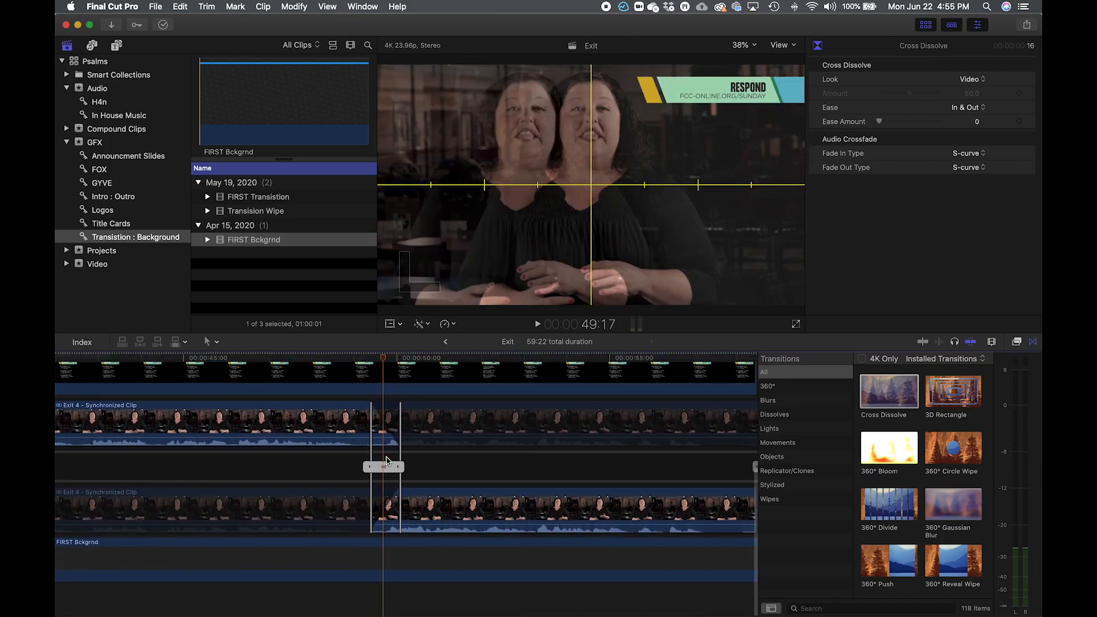
- Try an 8-frame Cross Dissolve between the Exit 4 segments and play it back from about 49:00
{"action": "left_click", "coordinate": [371, 467]}
{"action": "left_click_drag", "start_coordinate": [371, 467], "coordinate": [378, 467]}
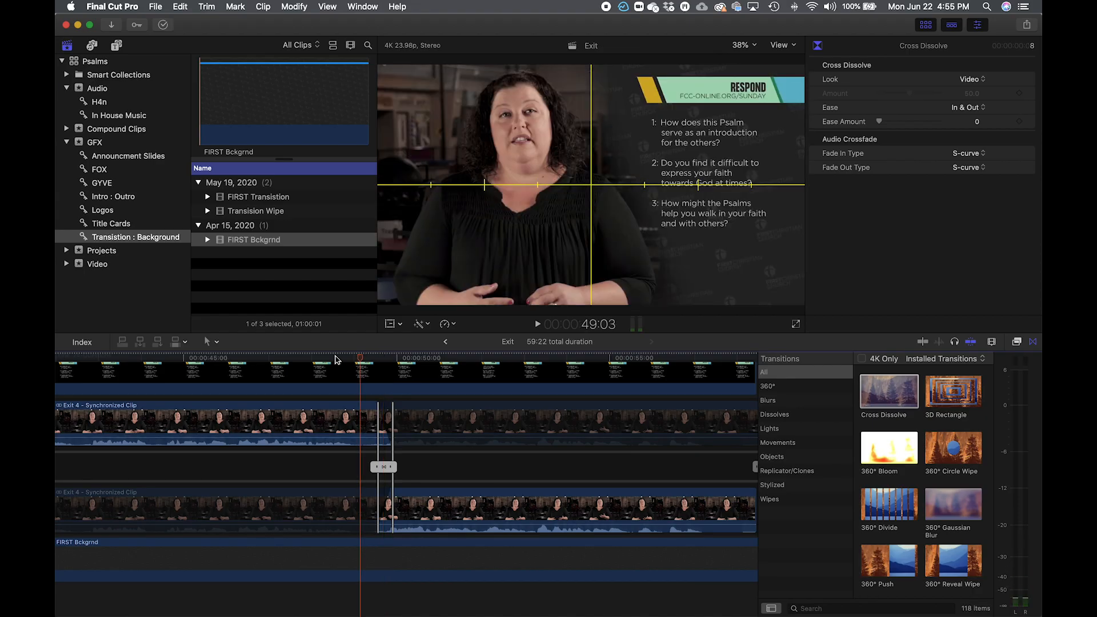
{"action": "key", "text": "space"}
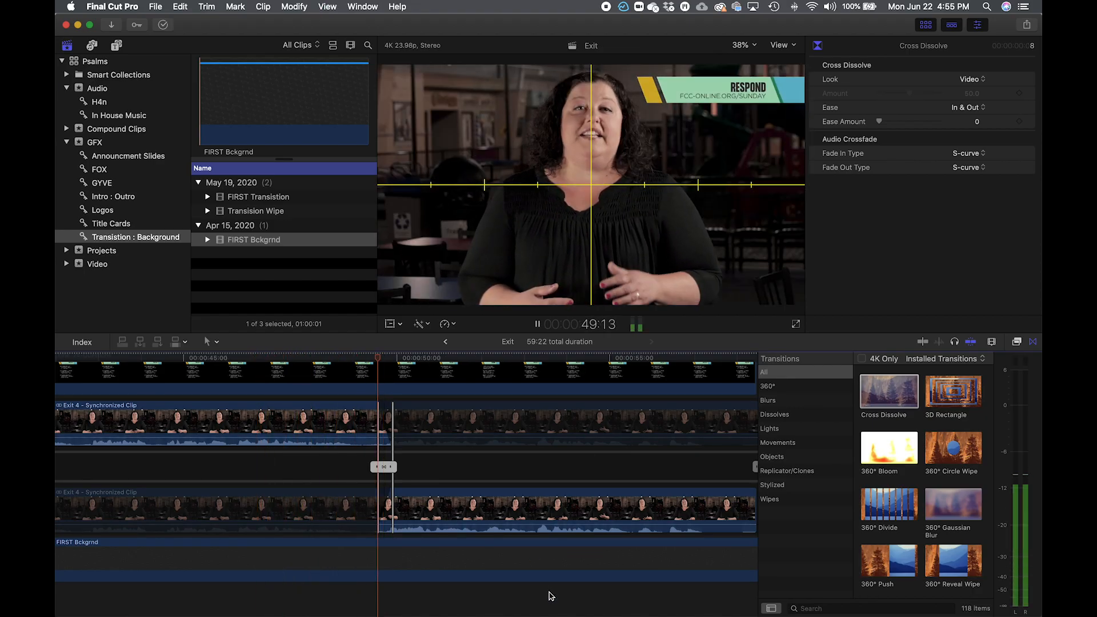
{"action": "key", "text": "space"}
{"action": "scroll", "coordinate": [445, 457], "scroll_direction": "up", "scroll_amount": 2}
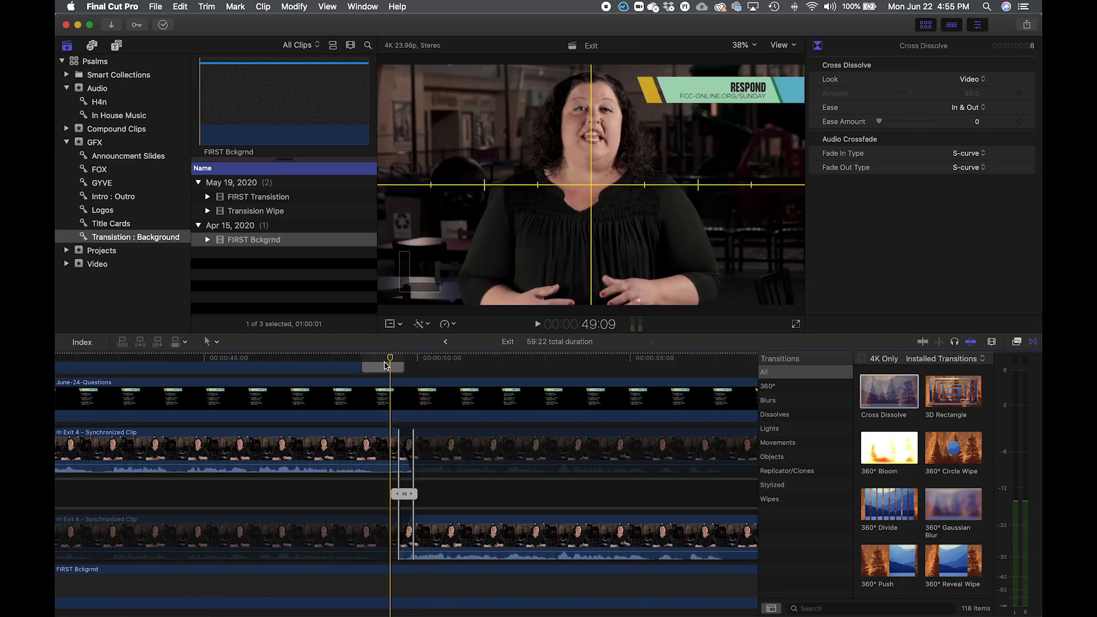
{"action": "left_click", "coordinate": [345, 359]}
{"action": "key", "text": "space"}
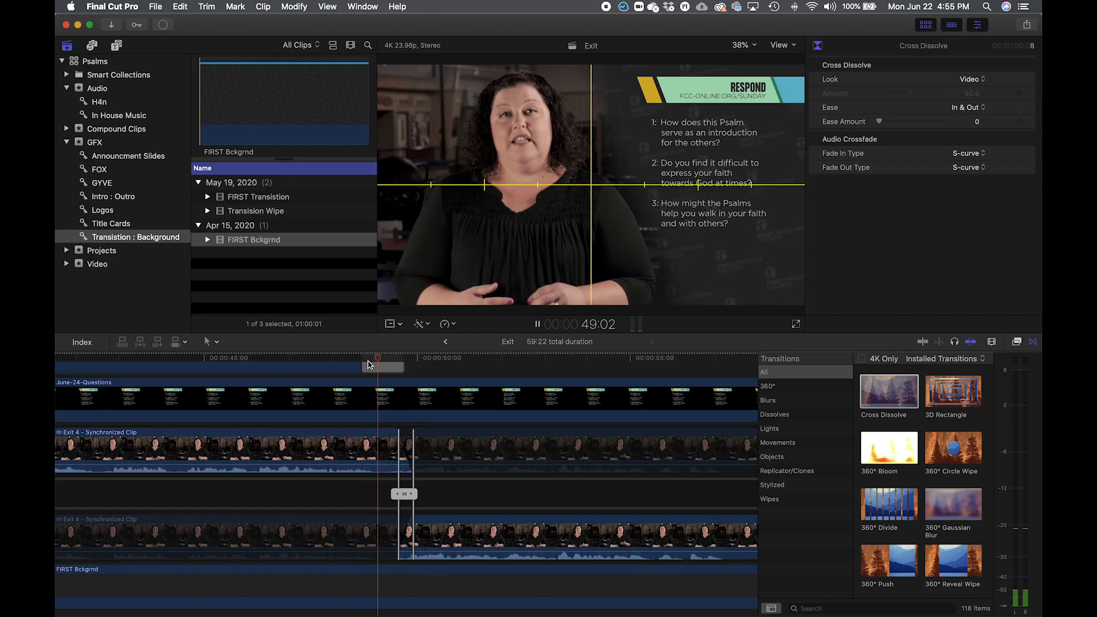
{"action": "key", "text": "space"}
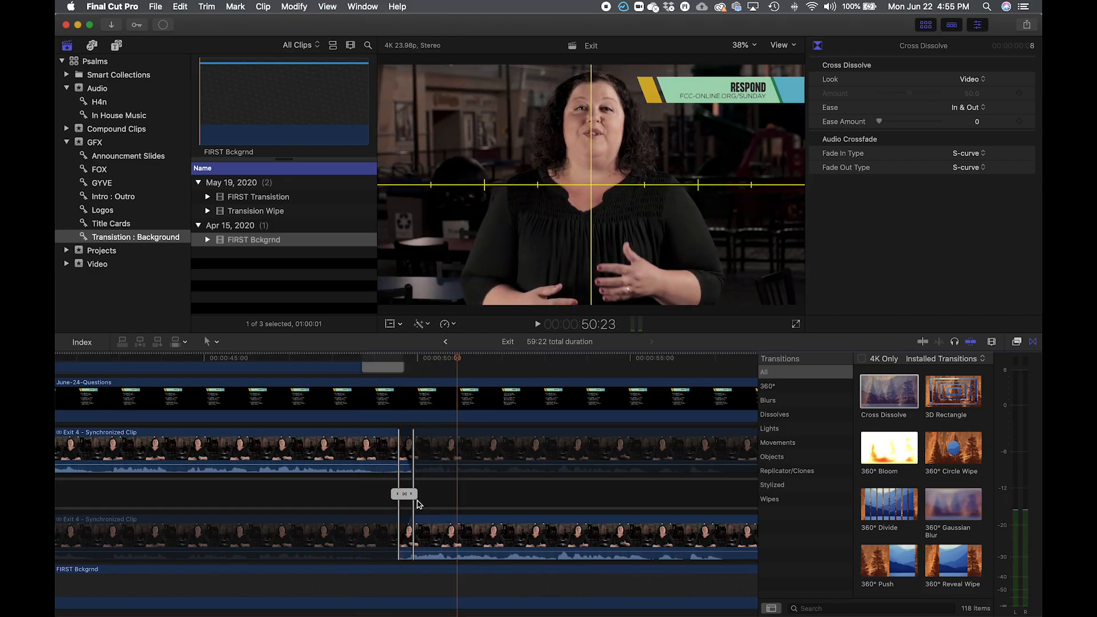
- Lengthen the Cross Dissolve between the Exit 4 segments to 16 frames, play it back and close the precision editor
{"action": "left_click_drag", "start_coordinate": [411, 495], "coordinate": [421, 495]}
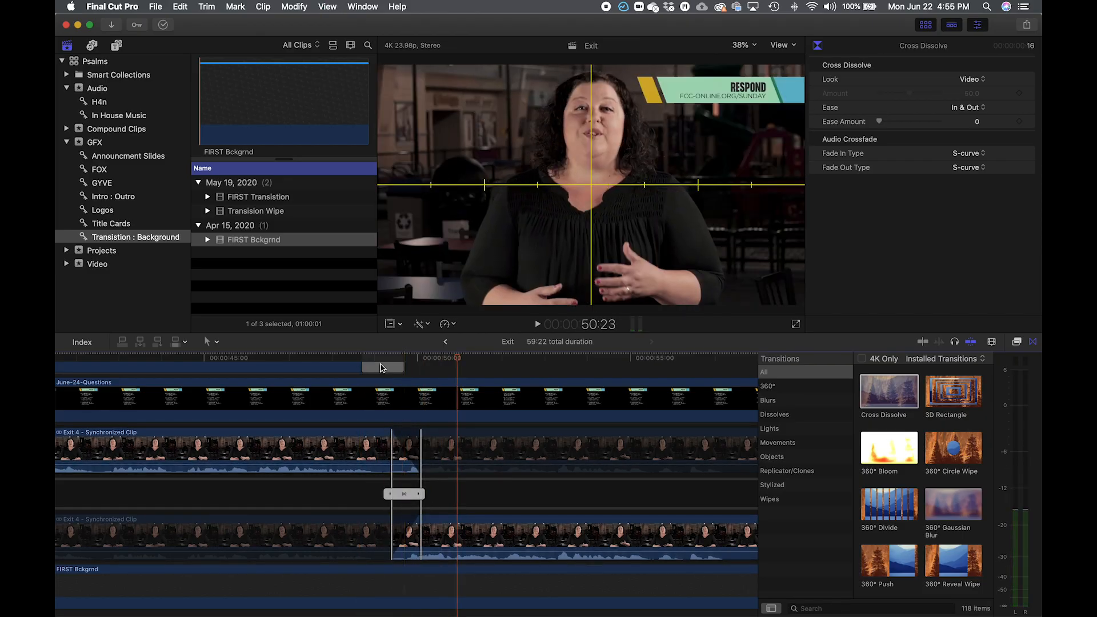
{"action": "left_click", "coordinate": [343, 358]}
{"action": "key", "text": "space"}
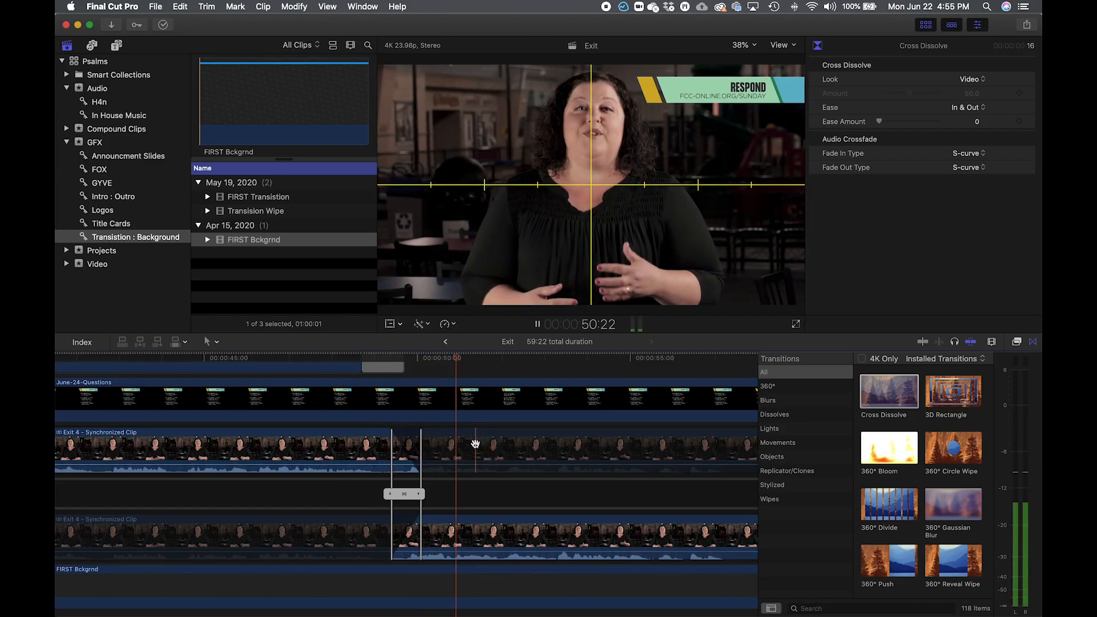
{"action": "key", "text": "space"}
{"action": "key", "text": "super+minus"}
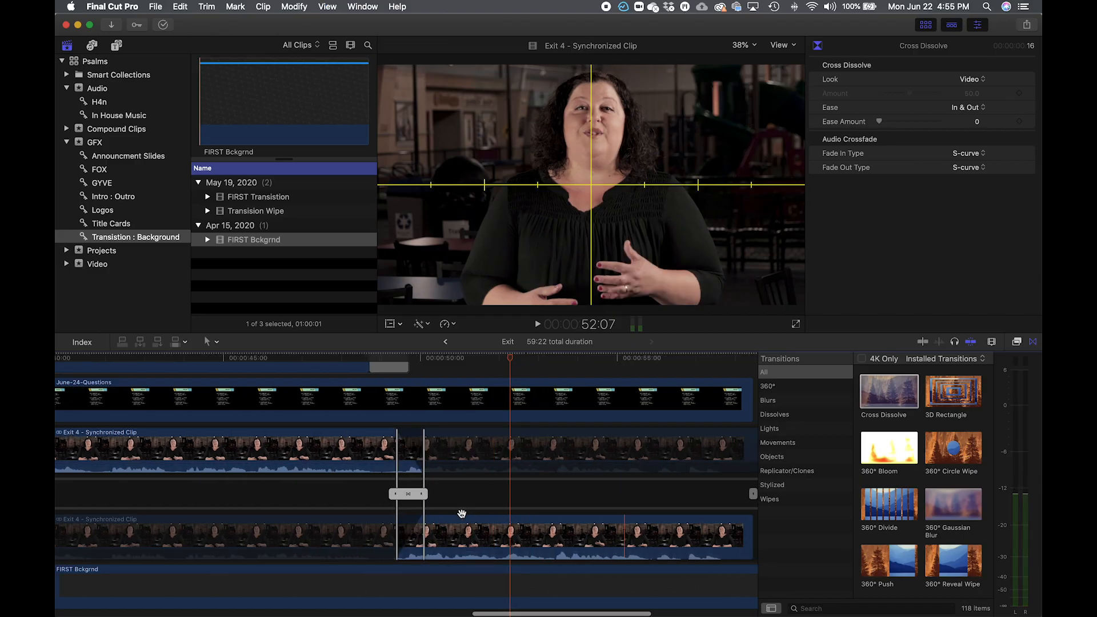
{"action": "double_click", "coordinate": [434, 495]}
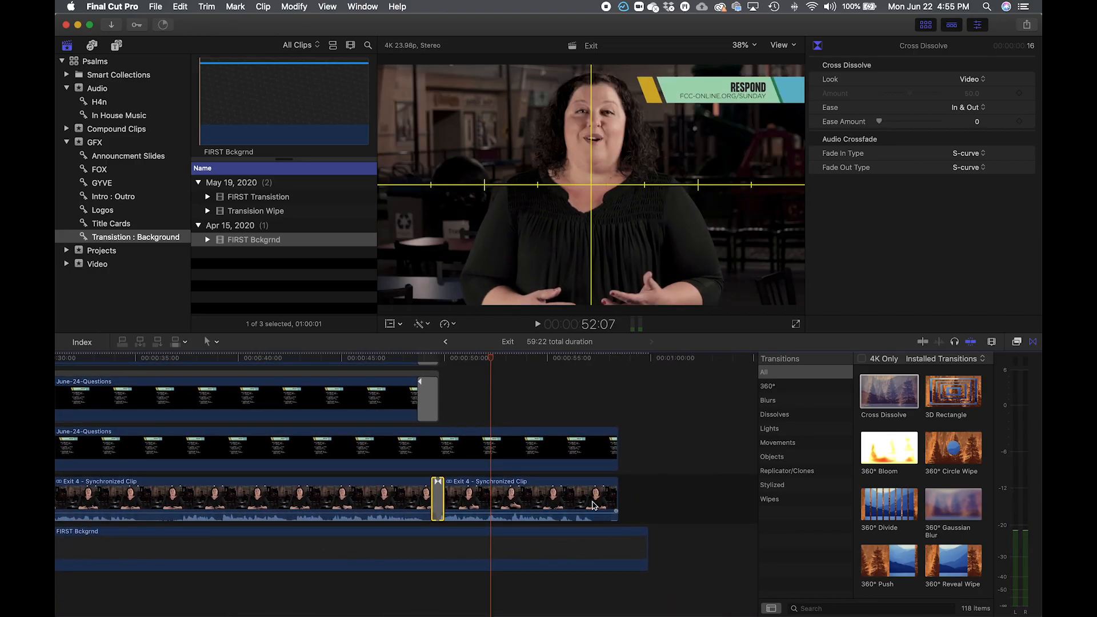
- Open the Intro : Outro keyword collection in the GFX event
{"action": "key", "text": "super+minus"}
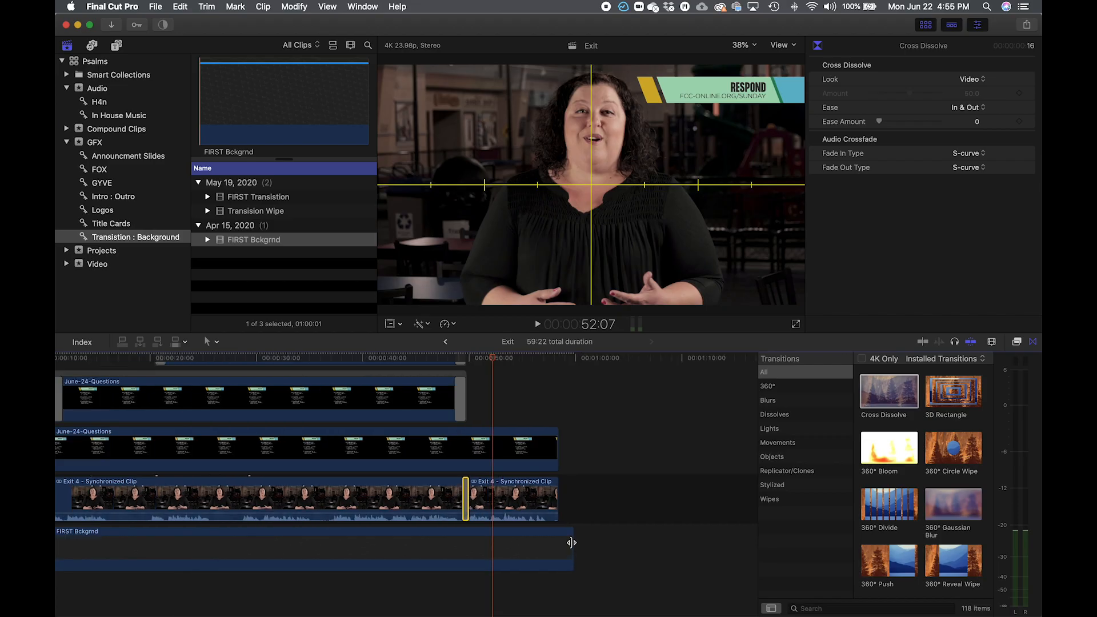
{"action": "scroll", "coordinate": [587, 551], "scroll_direction": "up", "scroll_amount": 5}
{"action": "scroll", "coordinate": [588, 551], "scroll_direction": "left", "scroll_amount": 6}
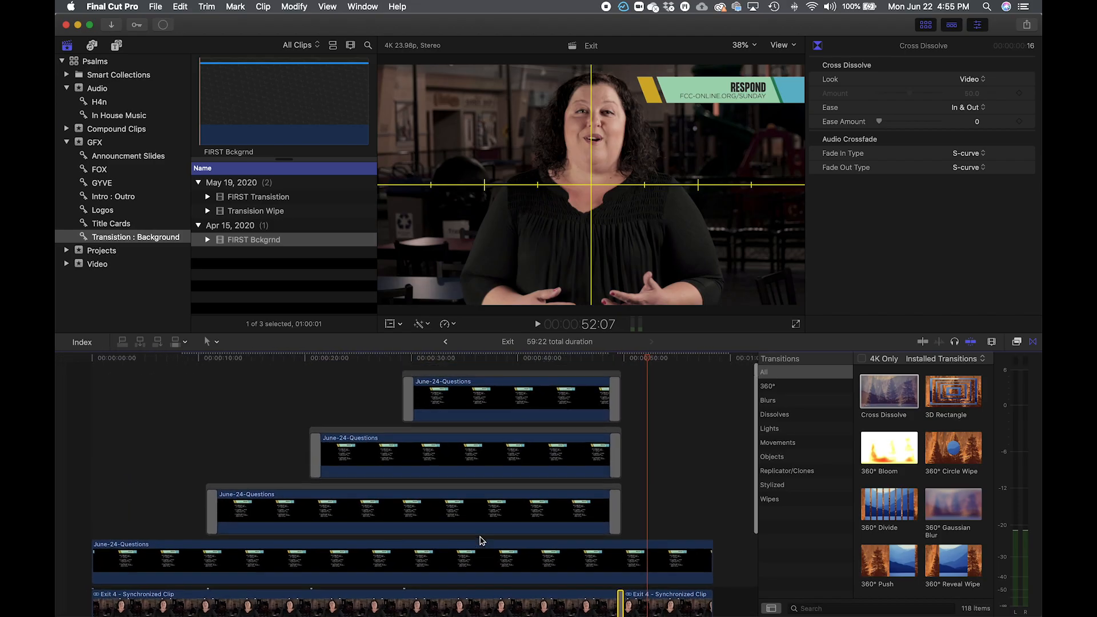
{"action": "scroll", "coordinate": [480, 540], "scroll_direction": "down", "scroll_amount": 3}
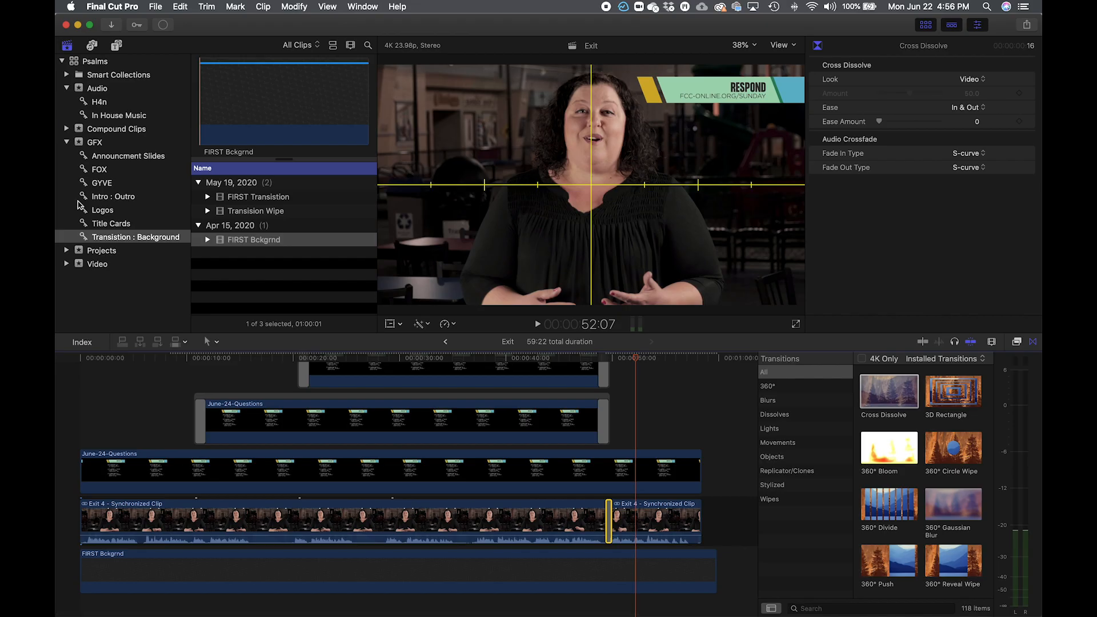
{"action": "left_click", "coordinate": [94, 198]}
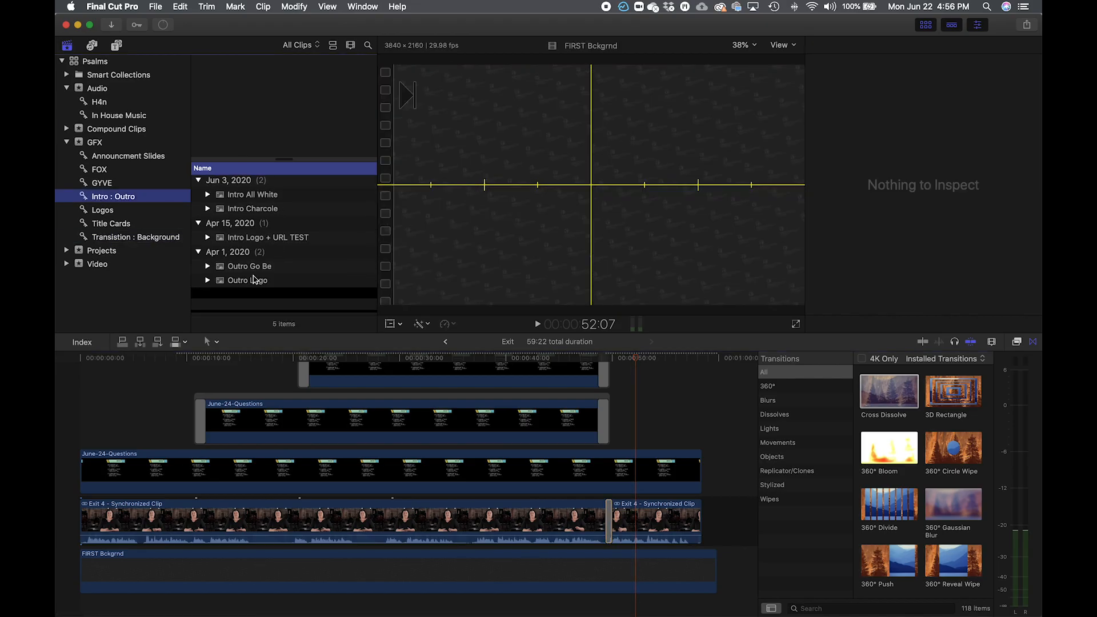
- Try placing the Outro Logo clip at the start of the Exit timeline, undoing both attempts
{"action": "left_click_drag", "start_coordinate": [254, 284], "coordinate": [62, 472]}
{"action": "left_click_drag", "start_coordinate": [85, 468], "coordinate": [120, 472]}
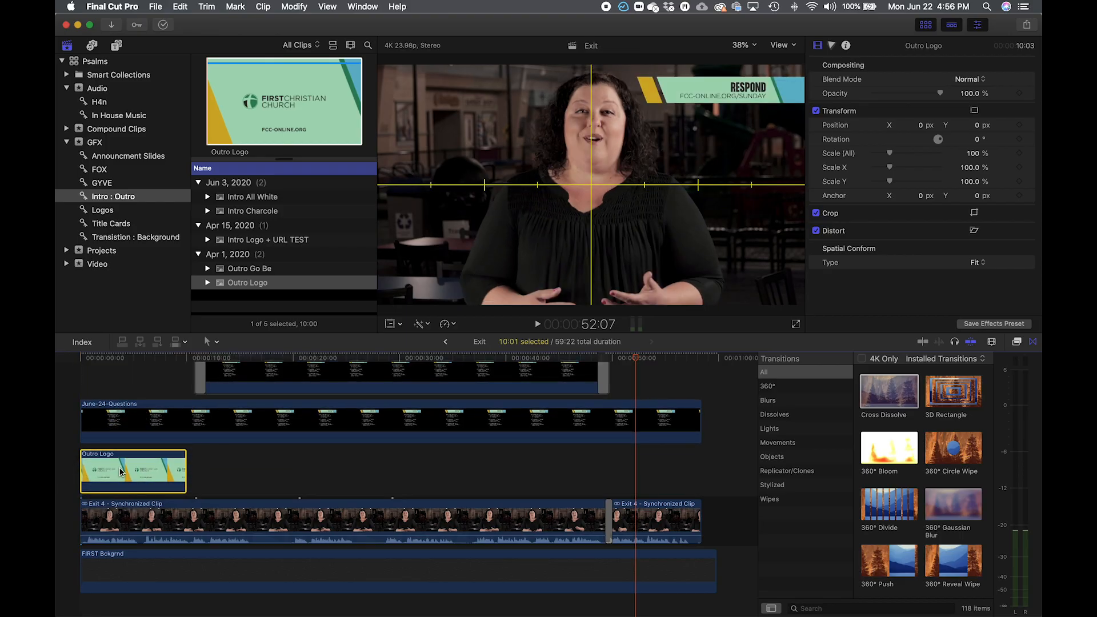
{"action": "key", "text": "super+z"}
{"action": "key", "text": "super+z"}
{"action": "key", "text": "super+z"}
{"action": "left_click_drag", "start_coordinate": [239, 284], "coordinate": [75, 472]}
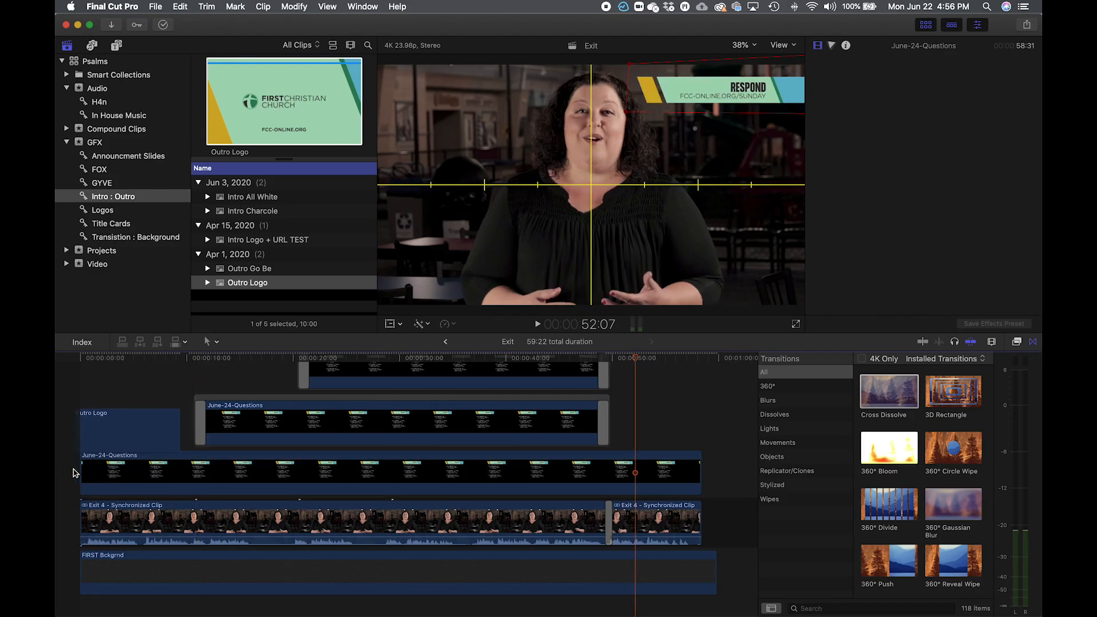
{"action": "key", "text": "super+z"}
- Place the Outro Logo clip at the start of the primary storyline before Exit 4, trimmed to a duration of 2:17
{"action": "scroll", "coordinate": [119, 464], "scroll_direction": "down", "scroll_amount": 2}
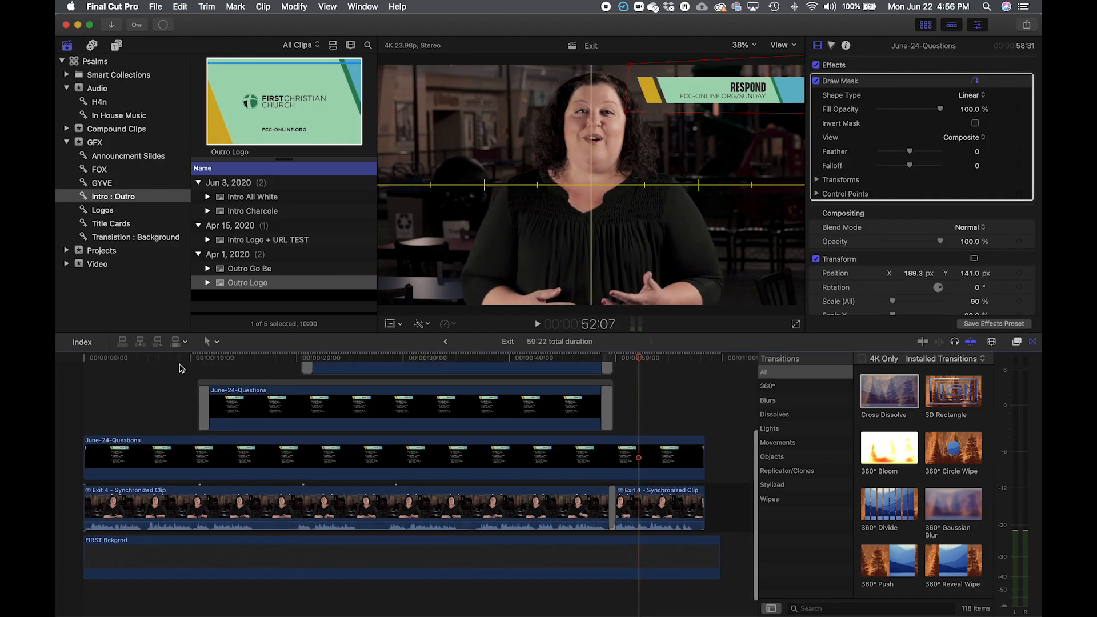
{"action": "left_click", "coordinate": [219, 286]}
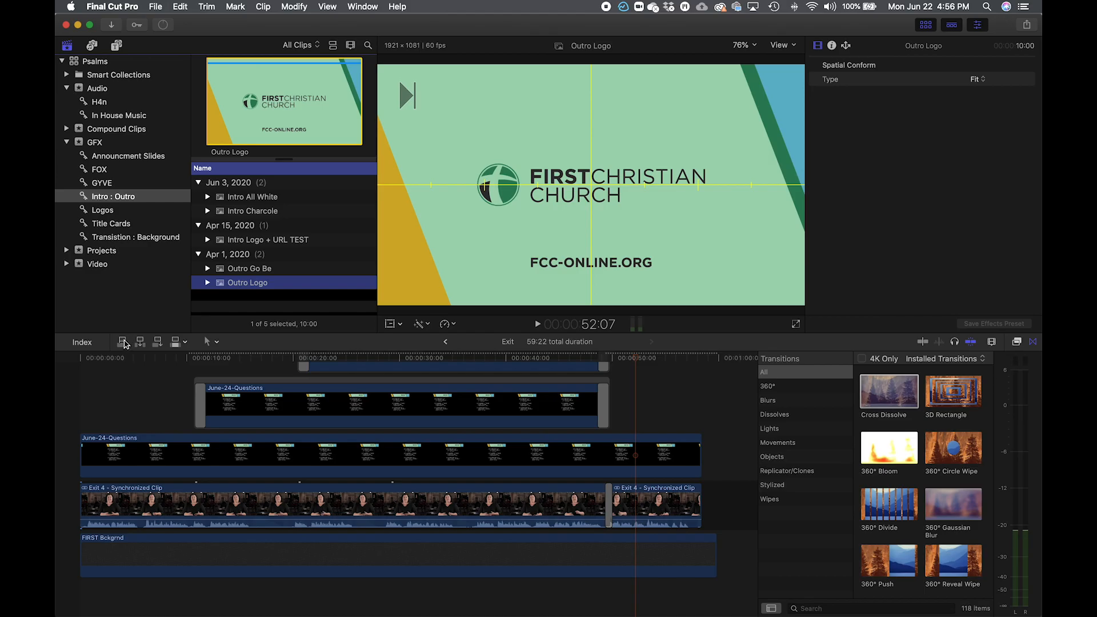
{"action": "left_click", "coordinate": [123, 343]}
{"action": "key", "text": "super+z"}
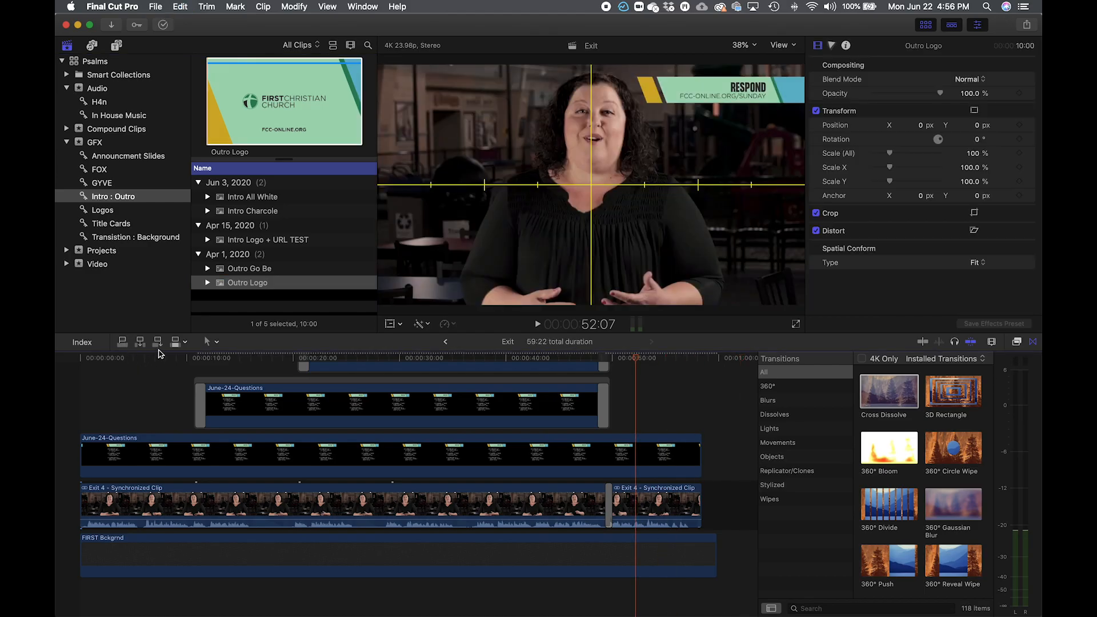
{"action": "left_click", "coordinate": [122, 342]}
{"action": "left_click_drag", "start_coordinate": [109, 421], "coordinate": [104, 505]}
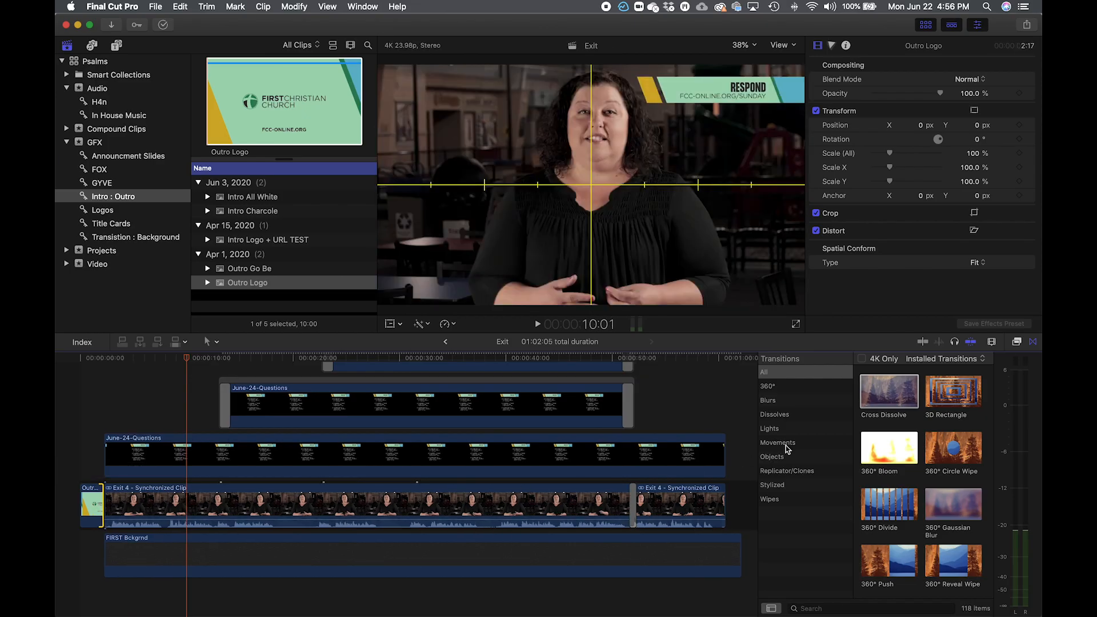
- Add Cross Dissolves at the start of Outro Logo and between it and Exit 4, and play back the opening
{"action": "left_click_drag", "start_coordinate": [899, 396], "coordinate": [92, 503]}
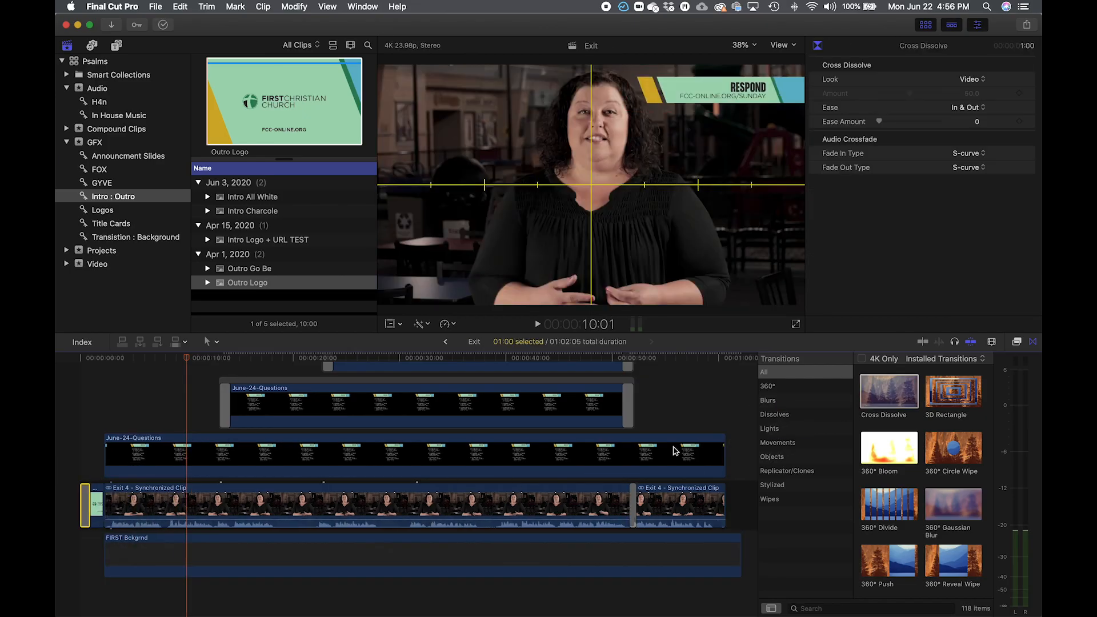
{"action": "left_click_drag", "start_coordinate": [892, 394], "coordinate": [101, 508]}
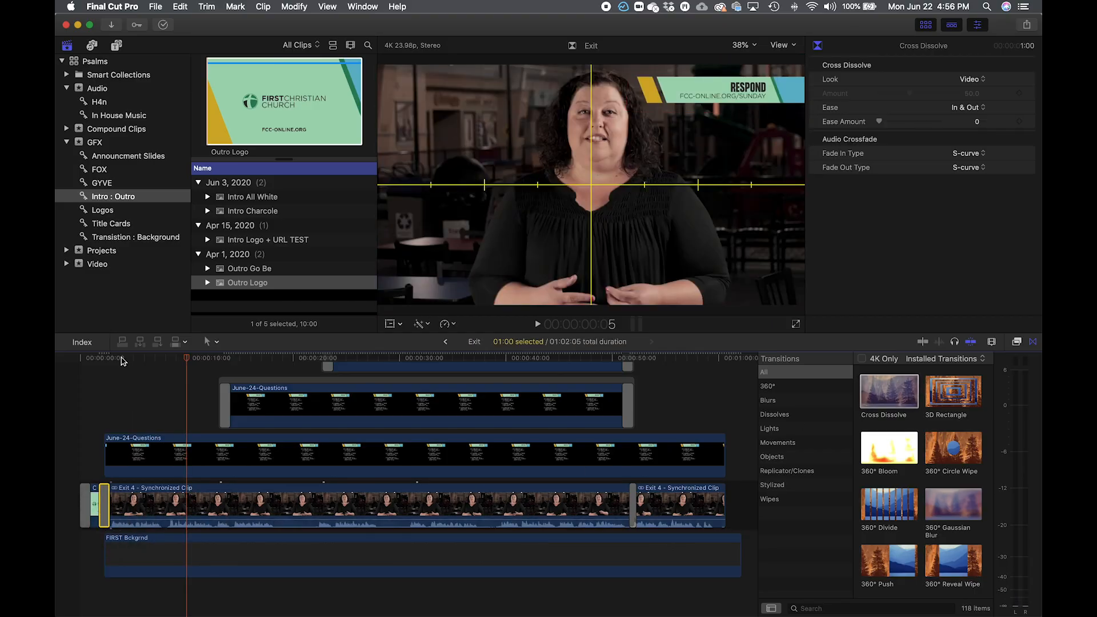
{"action": "key", "text": "slash"}
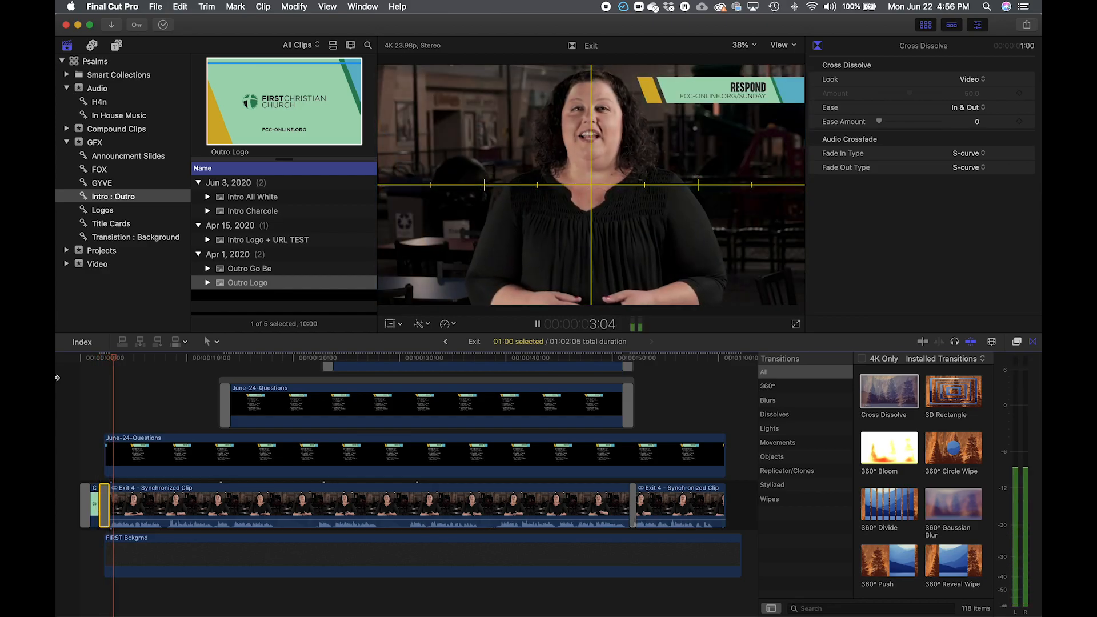
{"action": "key", "text": "space"}
{"action": "double_click", "coordinate": [120, 507]}
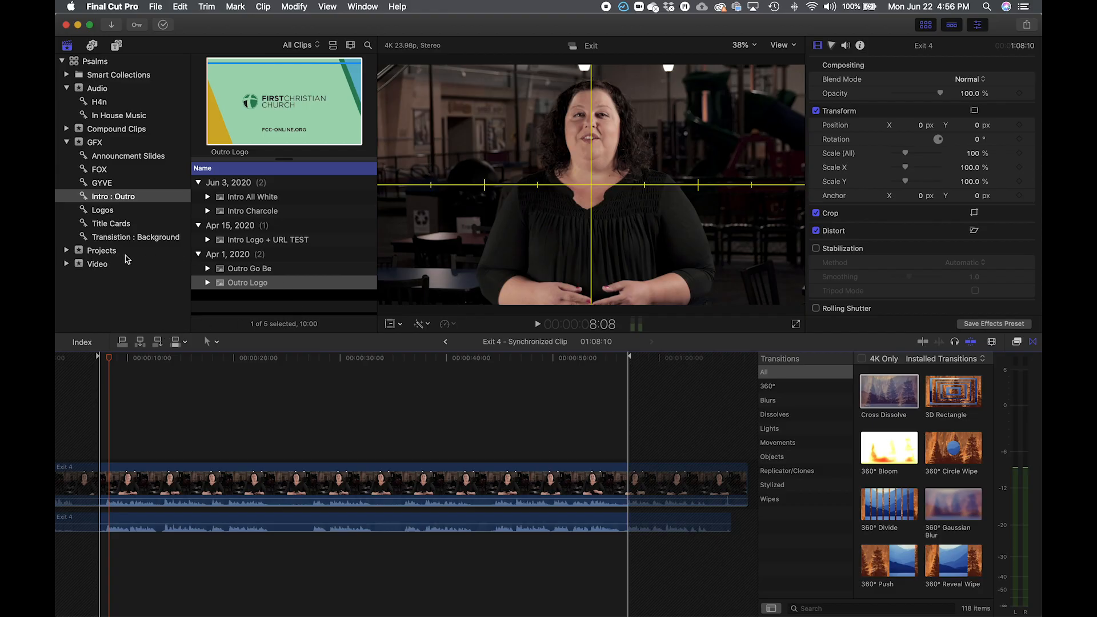
{"action": "left_click", "coordinate": [105, 250]}
{"action": "double_click", "coordinate": [234, 211]}
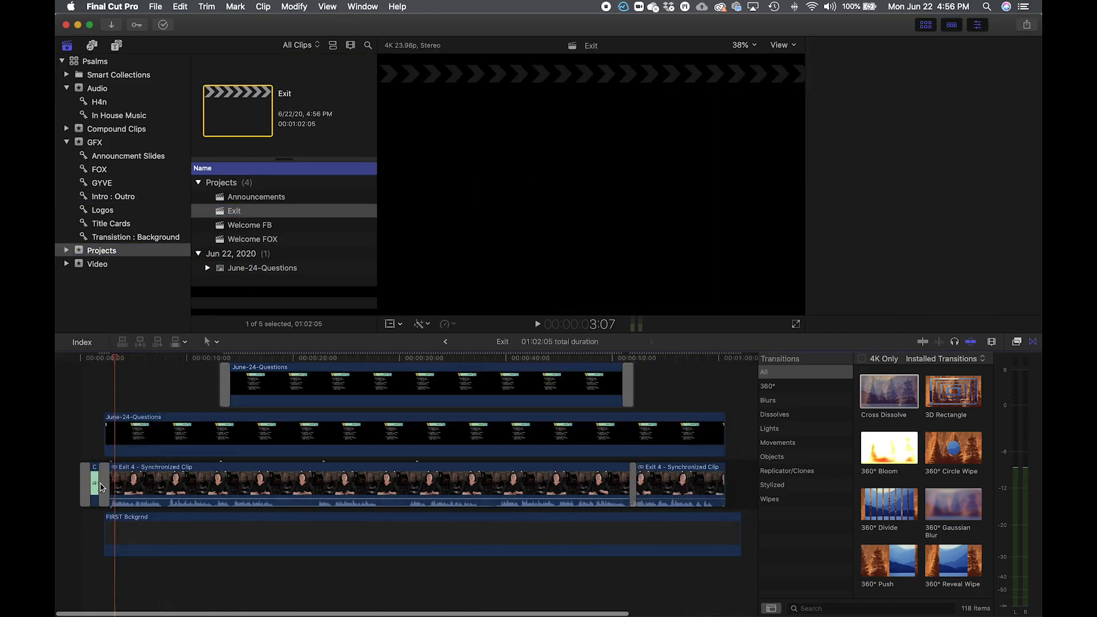
- Open the dissolve between Outro Logo and Exit 4 in the precision editor and trim about 12 frames off Exit 4's start
{"action": "left_click", "coordinate": [103, 486]}
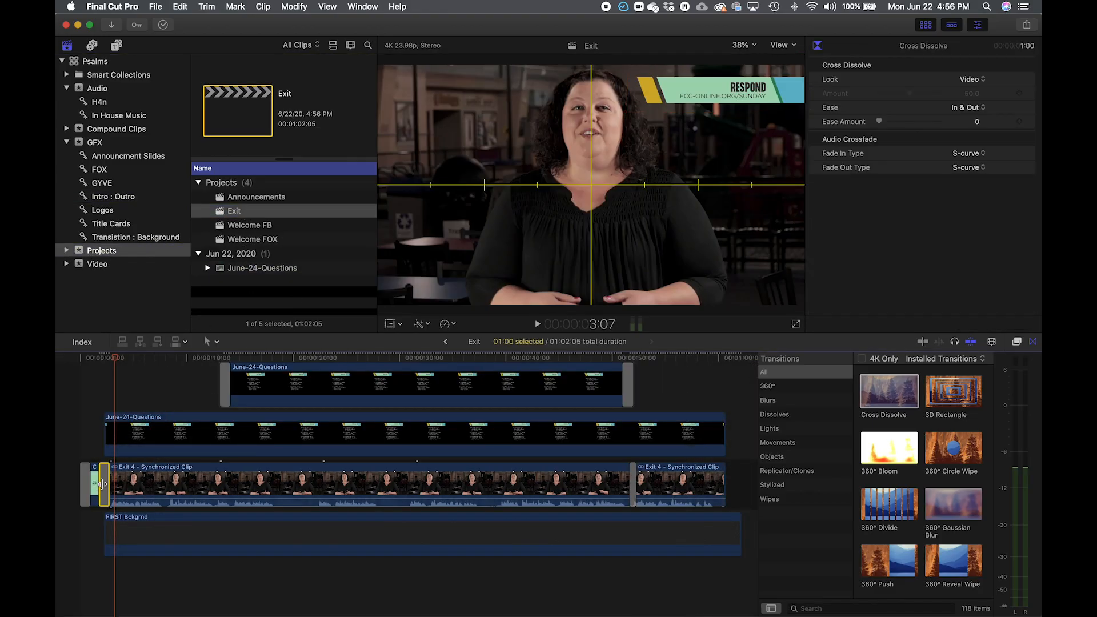
{"action": "double_click", "coordinate": [103, 485]}
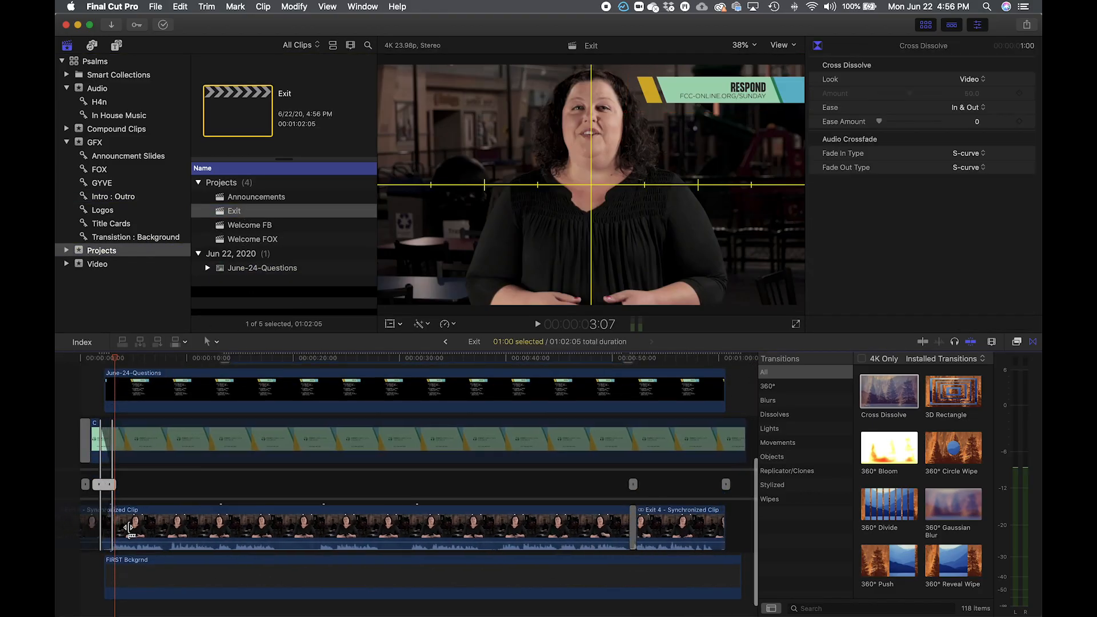
{"action": "left_click_drag", "start_coordinate": [148, 526], "coordinate": [144, 530]}
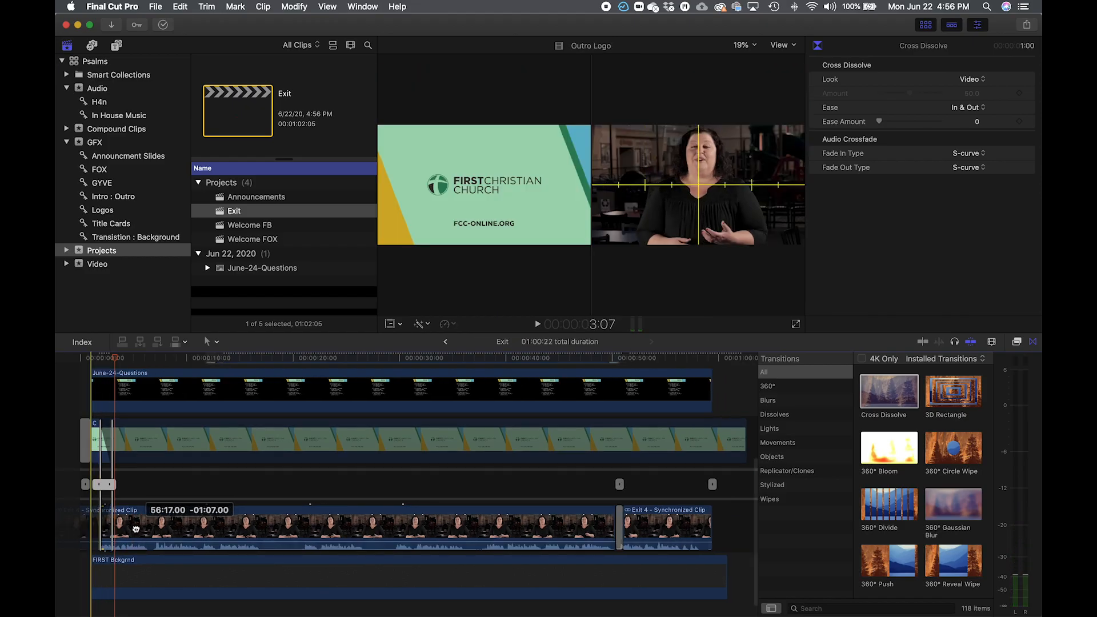
- Fine-trim the start of the Exit 4 clip by about 4 more frames at the Outro Logo dissolve
{"action": "key", "text": "super+equal"}
{"action": "key", "text": "super+equal"}
{"action": "key", "text": "super+equal"}
{"action": "key", "text": "super+equal"}
{"action": "key", "text": "super+equal"}
{"action": "key", "text": "super+equal"}
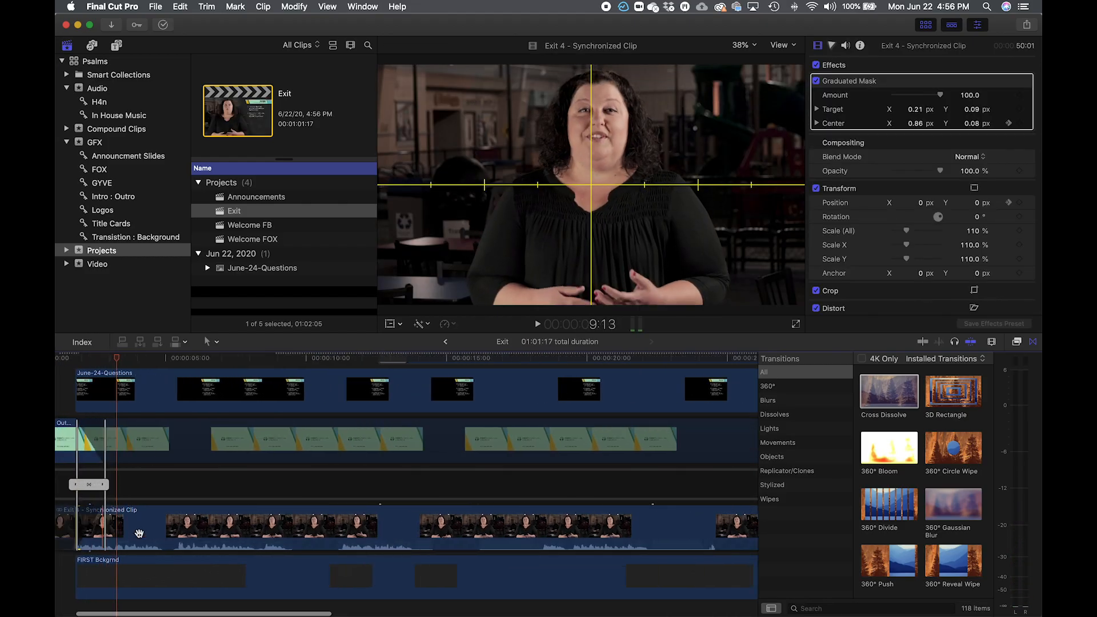
{"action": "scroll", "coordinate": [325, 533], "scroll_direction": "left", "scroll_amount": 5}
{"action": "scroll", "coordinate": [326, 533], "scroll_direction": "left", "scroll_amount": 2}
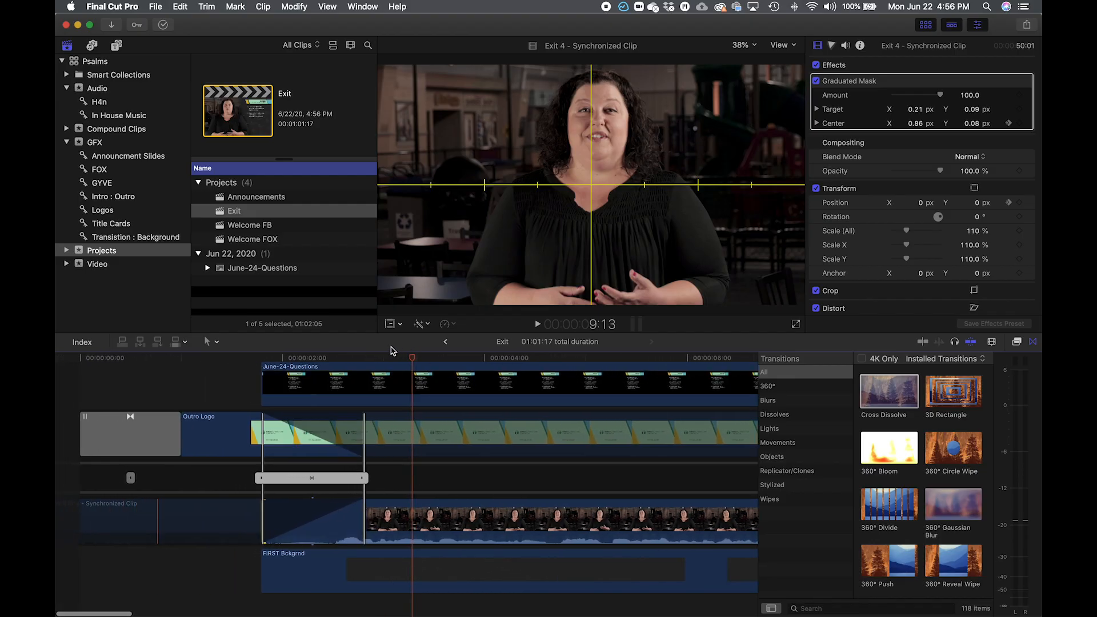
{"action": "left_click_drag", "start_coordinate": [385, 521], "coordinate": [380, 524]}
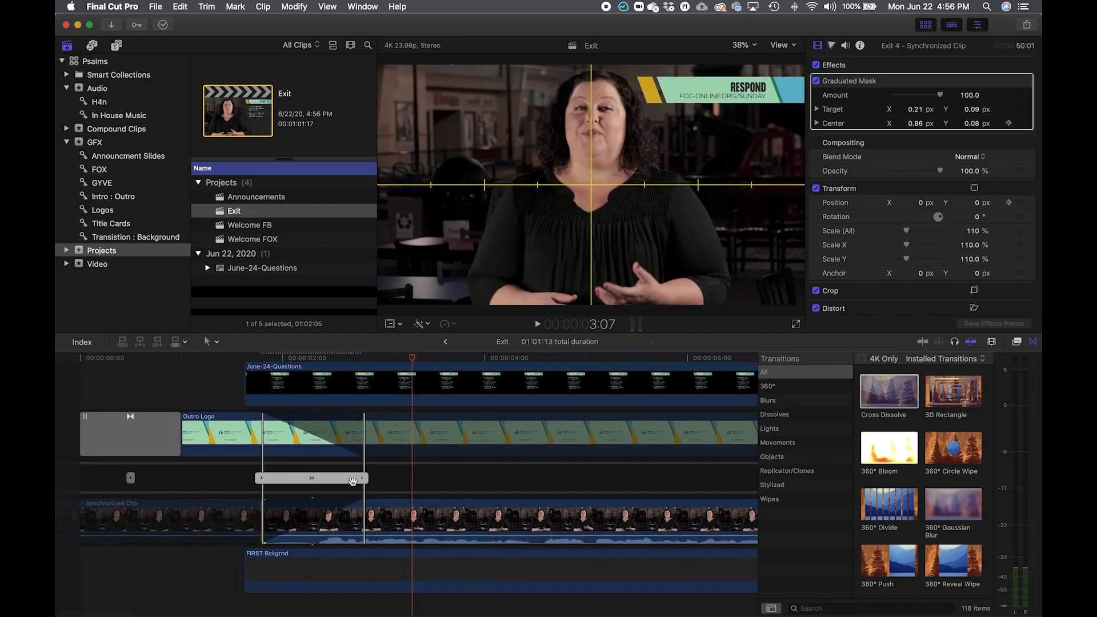
- Play back the opening dissolve and add a Cross Dissolve at the start of the lowest June-24-Questions clip
{"action": "left_click", "coordinate": [232, 359]}
{"action": "key", "text": "space"}
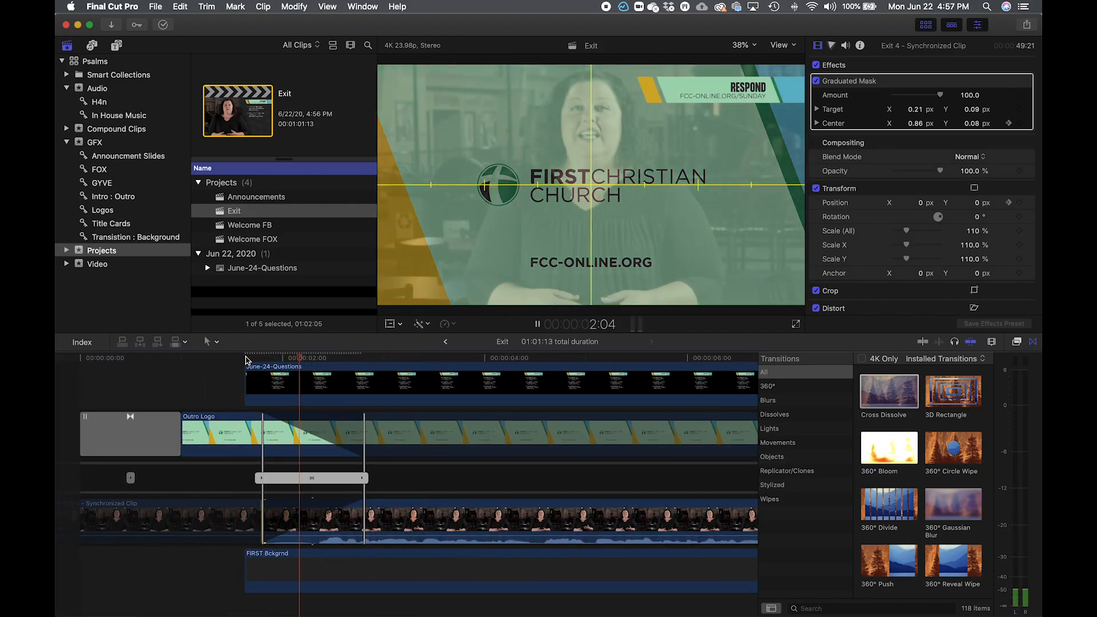
{"action": "key", "text": "space"}
{"action": "scroll", "coordinate": [366, 463], "scroll_direction": "up", "scroll_amount": 2}
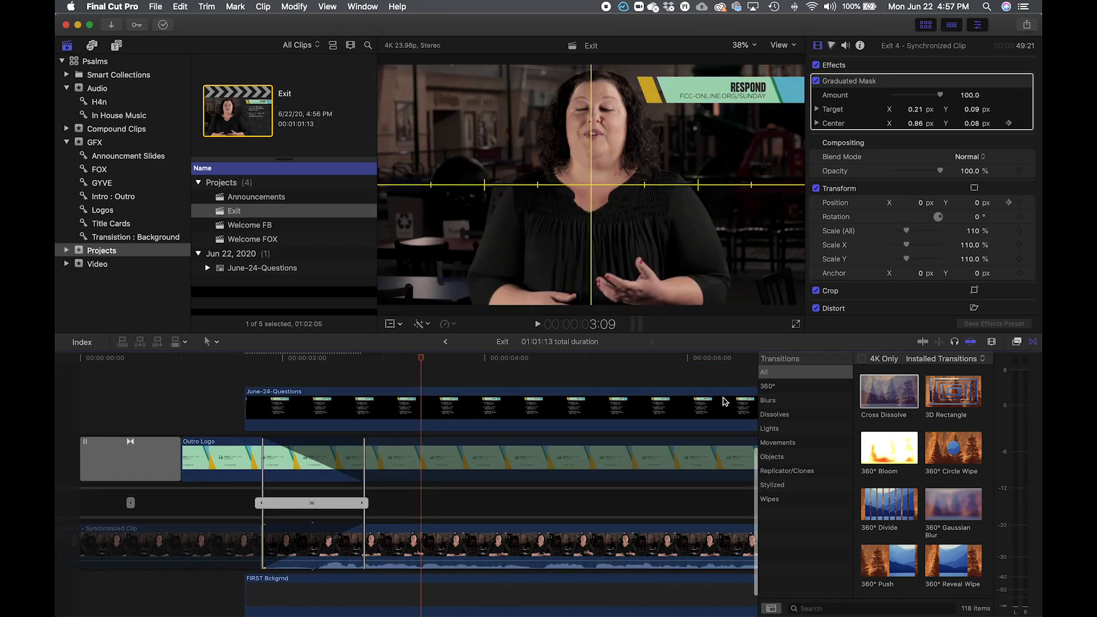
{"action": "left_click_drag", "start_coordinate": [929, 382], "coordinate": [269, 418]}
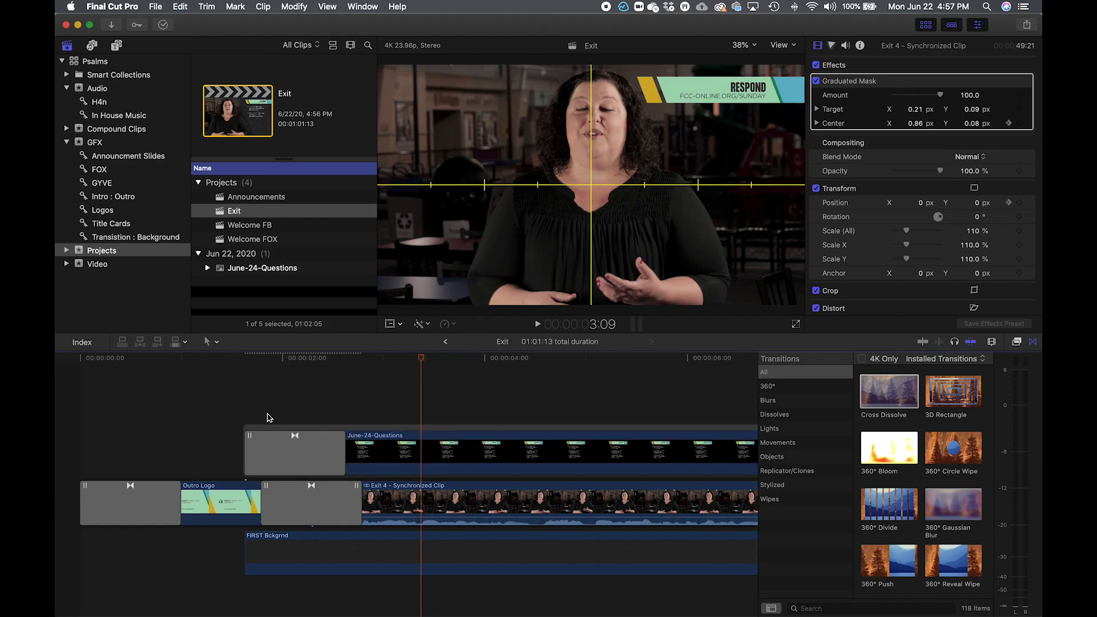
{"action": "left_click_drag", "start_coordinate": [257, 361], "coordinate": [230, 361]}
{"action": "key", "text": "space"}
{"action": "key", "text": "space"}
- Shorten the Cross Dissolve at the start of the lowest June-24-Questions clip to 6 frames and play back the opening
{"action": "left_click_drag", "start_coordinate": [248, 442], "coordinate": [322, 442]}
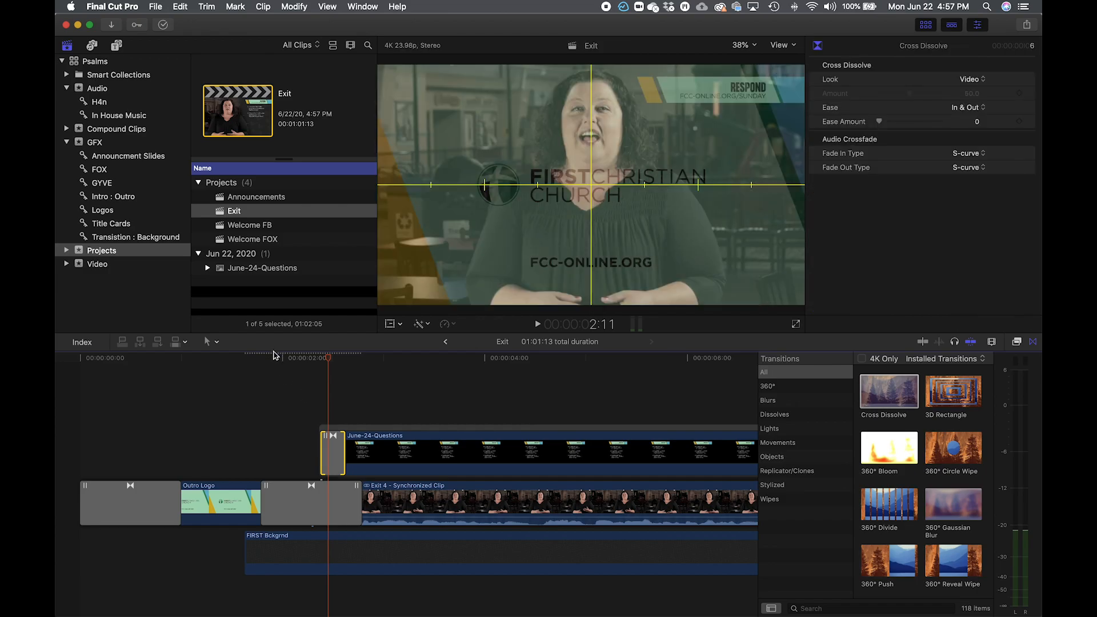
{"action": "left_click", "coordinate": [275, 355]}
{"action": "key", "text": "space"}
{"action": "key", "text": "space"}
{"action": "key", "text": "super+minus"}
{"action": "key", "text": "super+minus"}
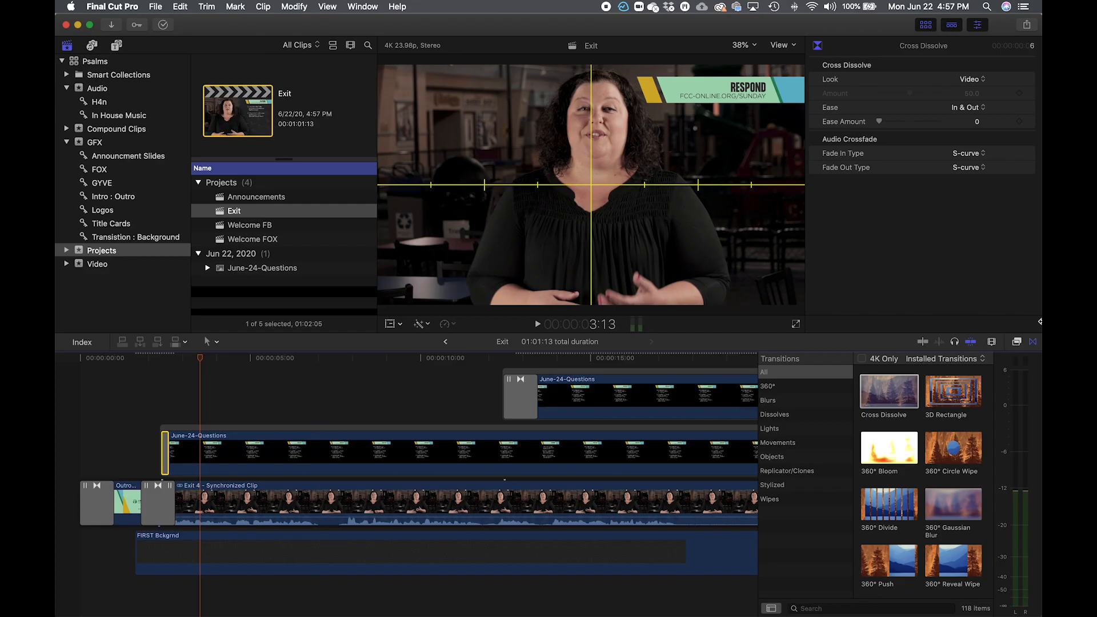
- Append the Outro Go Be clip from the Intro : Outro collection to the end of the primary storyline
{"action": "left_click", "coordinate": [1034, 341]}
{"action": "key", "text": "super+minus"}
{"action": "key", "text": "super+minus"}
{"action": "scroll", "coordinate": [387, 471], "scroll_direction": "right", "scroll_amount": 5}
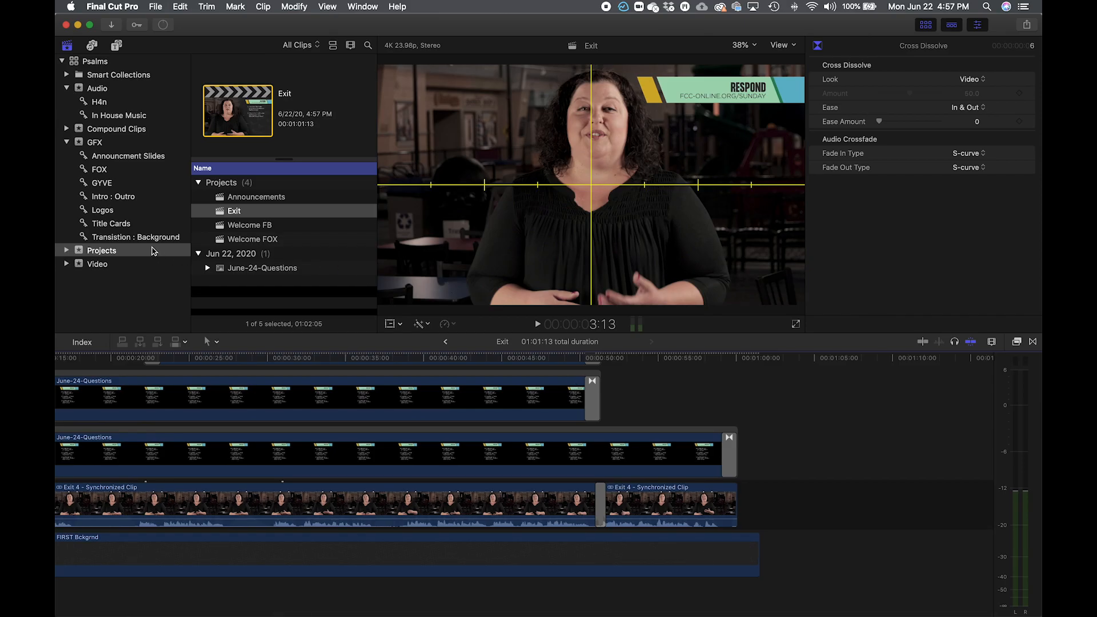
{"action": "left_click", "coordinate": [125, 197]}
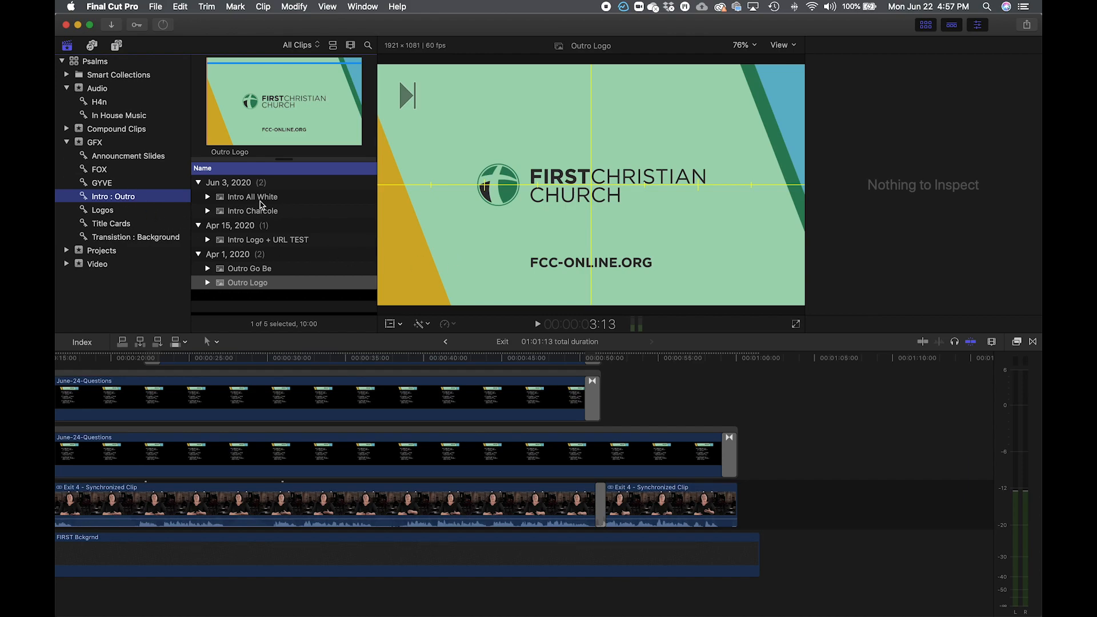
{"action": "left_click", "coordinate": [256, 269]}
{"action": "left_click_drag", "start_coordinate": [255, 270], "coordinate": [739, 504]}
- Add a Cross Dissolve between the last Exit 4 clip and Outro Go Be, and trim Outro Go Be to 5:02
{"action": "left_click", "coordinate": [1033, 341]}
{"action": "double_click", "coordinate": [895, 397]}
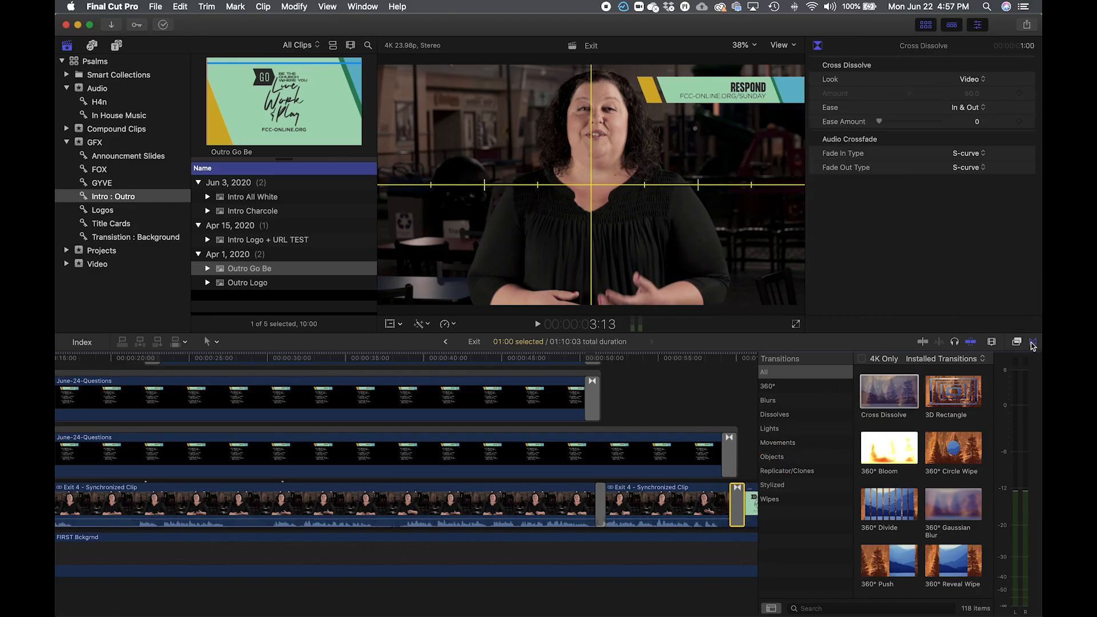
{"action": "left_click", "coordinate": [1033, 341]}
{"action": "left_click_drag", "start_coordinate": [890, 510], "coordinate": [806, 519]}
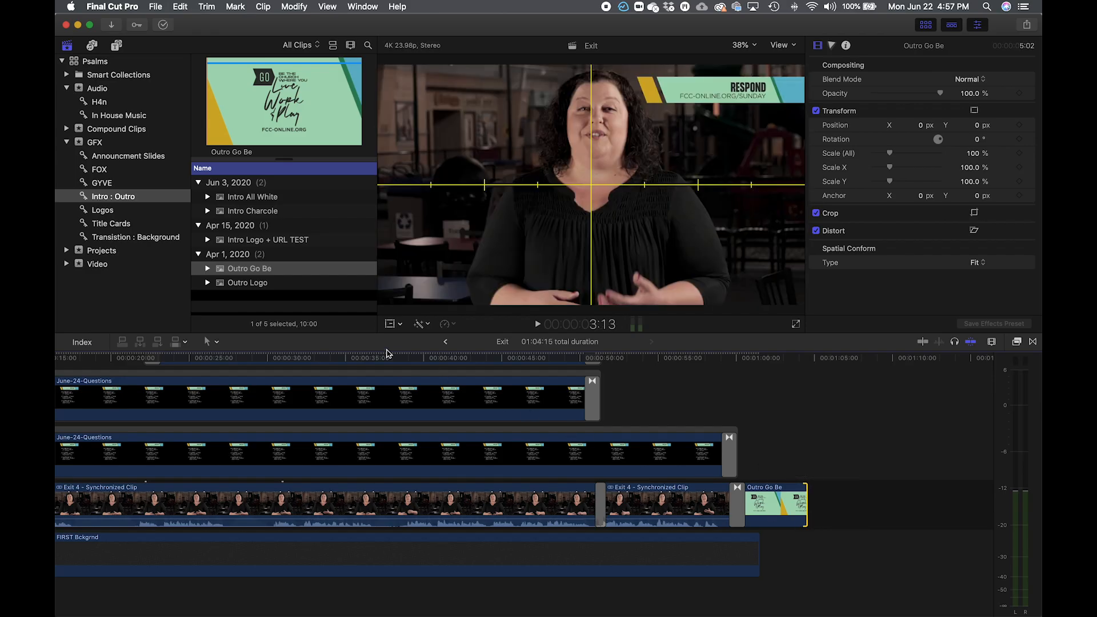
- Place the Outro Logo clip after Outro Go Be in the primary storyline and trim its end to a duration of 5:17
{"action": "left_click_drag", "start_coordinate": [236, 286], "coordinate": [863, 514]}
{"action": "scroll", "coordinate": [922, 524], "scroll_direction": "right", "scroll_amount": 3}
{"action": "scroll", "coordinate": [922, 523], "scroll_direction": "down", "scroll_amount": 1}
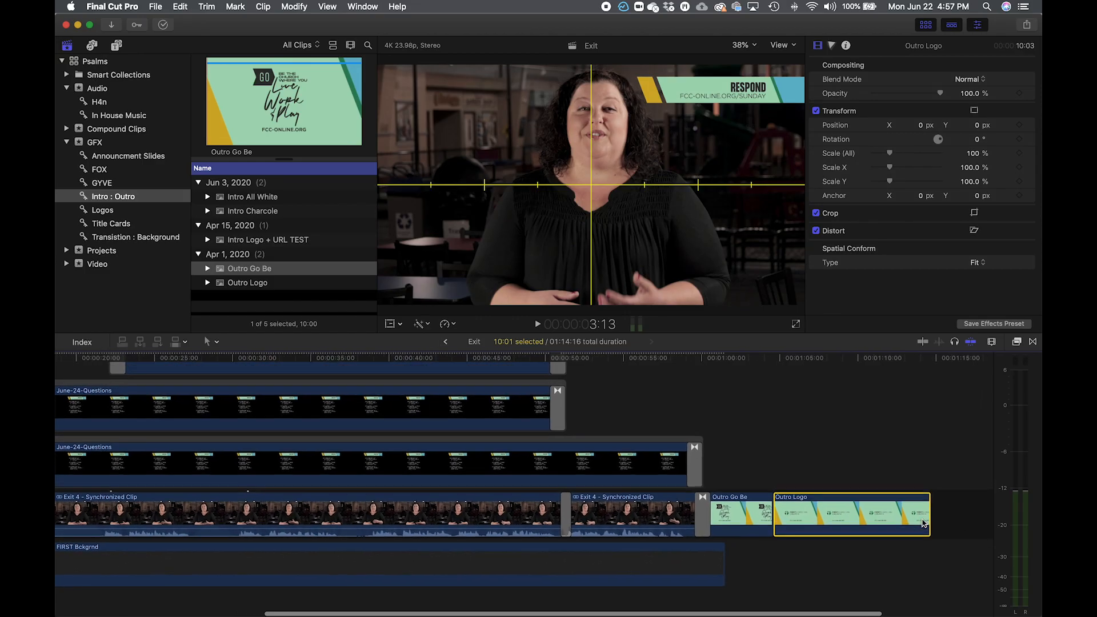
{"action": "left_click", "coordinate": [872, 476]}
{"action": "left_click_drag", "start_coordinate": [870, 476], "coordinate": [797, 498]}
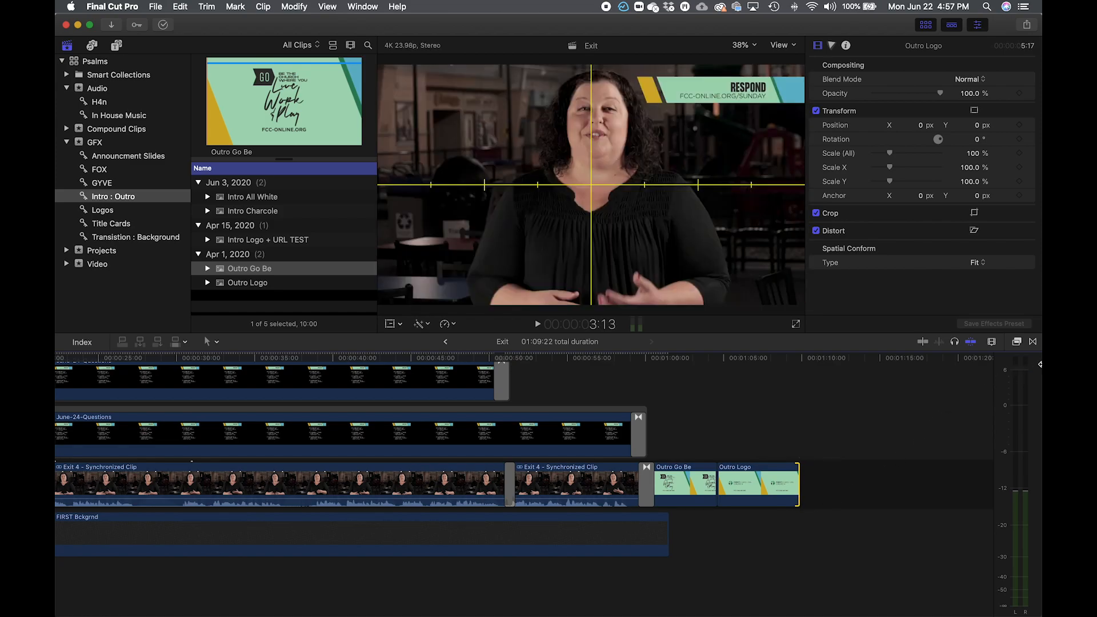
- Add Cross Dissolves between Outro Go Be and Outro Logo and at the end of Outro Logo, and play back the transition from the host
{"action": "left_click", "coordinate": [1034, 342]}
{"action": "left_click_drag", "start_coordinate": [895, 393], "coordinate": [717, 485]}
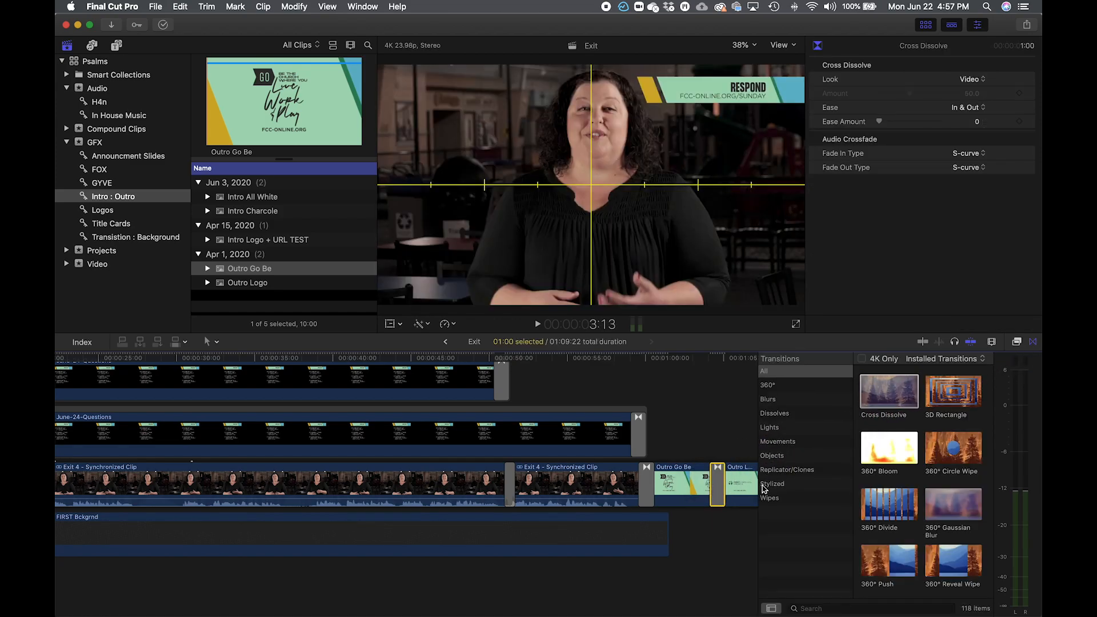
{"action": "scroll", "coordinate": [657, 458], "scroll_direction": "right", "scroll_amount": 5}
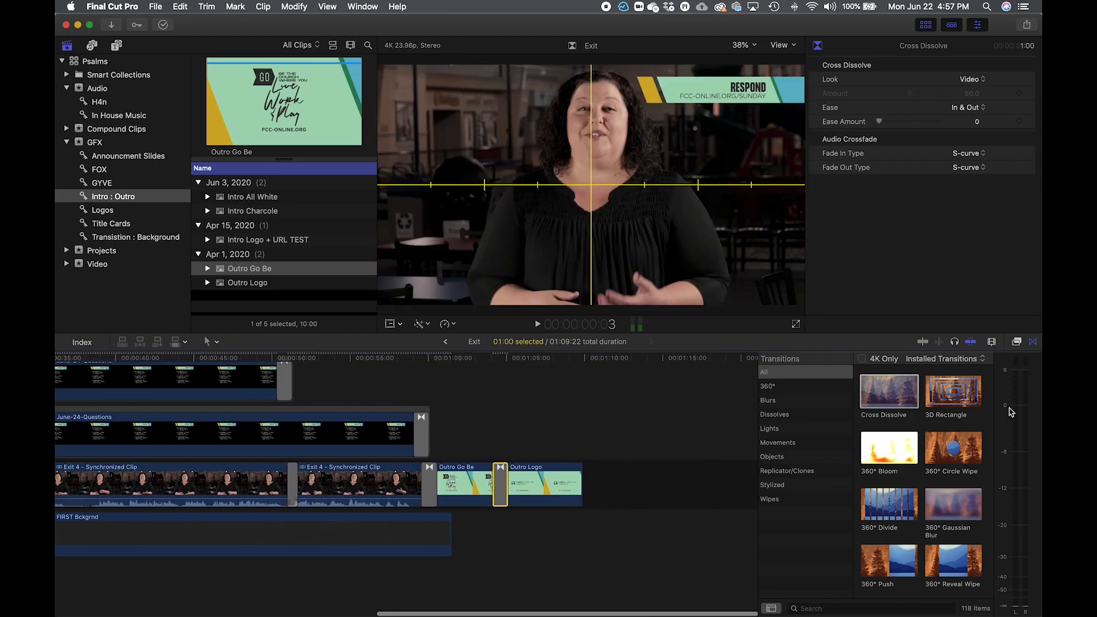
{"action": "left_click_drag", "start_coordinate": [889, 395], "coordinate": [570, 476]}
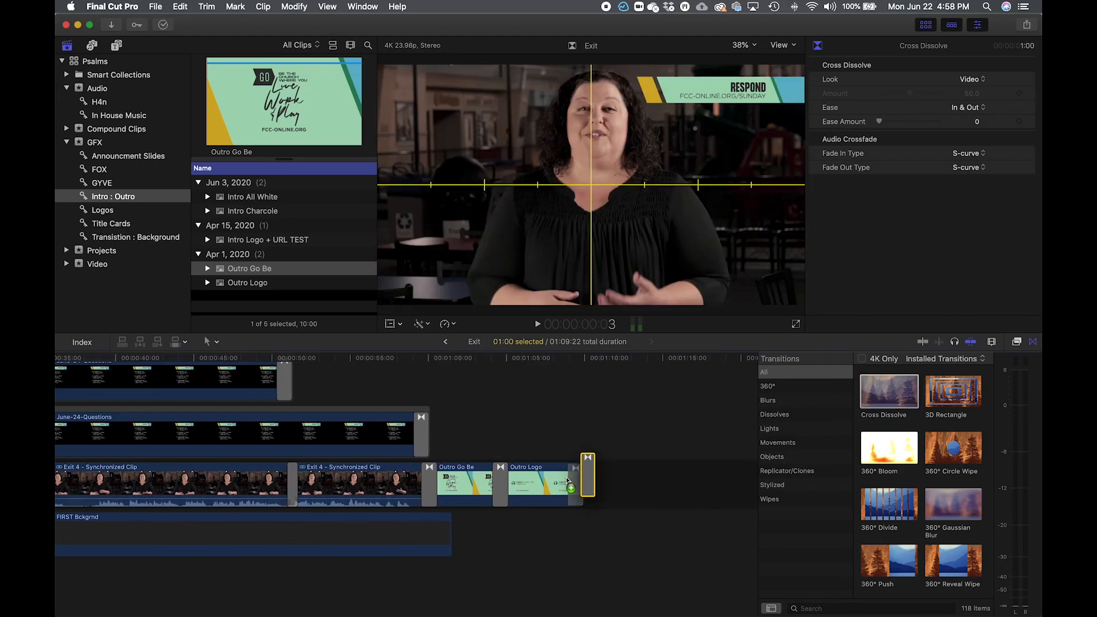
{"action": "left_click", "coordinate": [408, 363]}
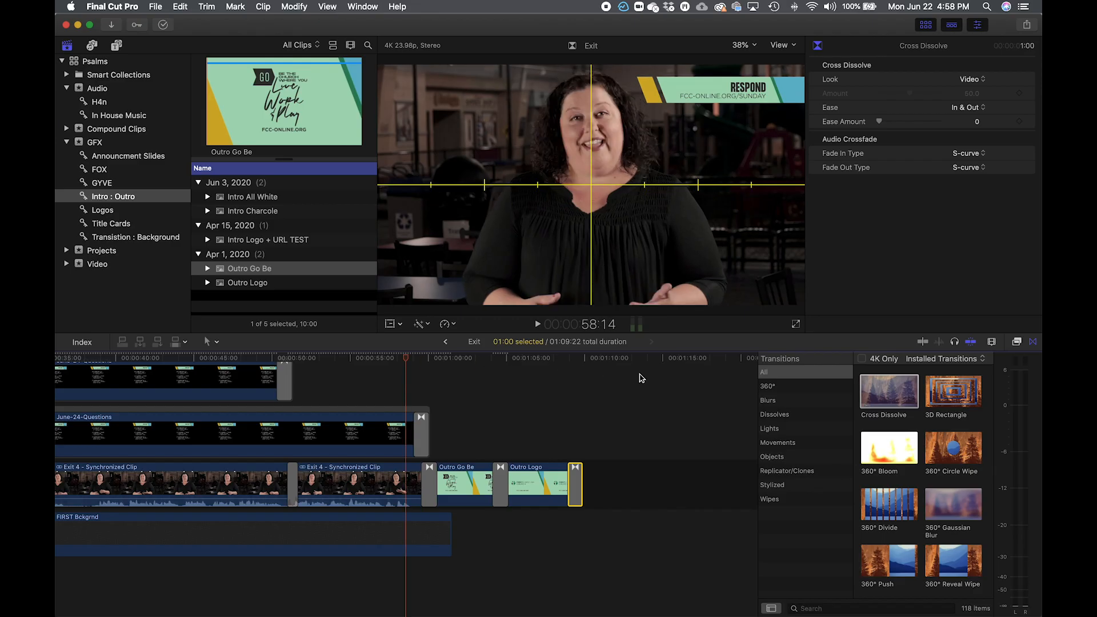
{"action": "key", "text": "space"}
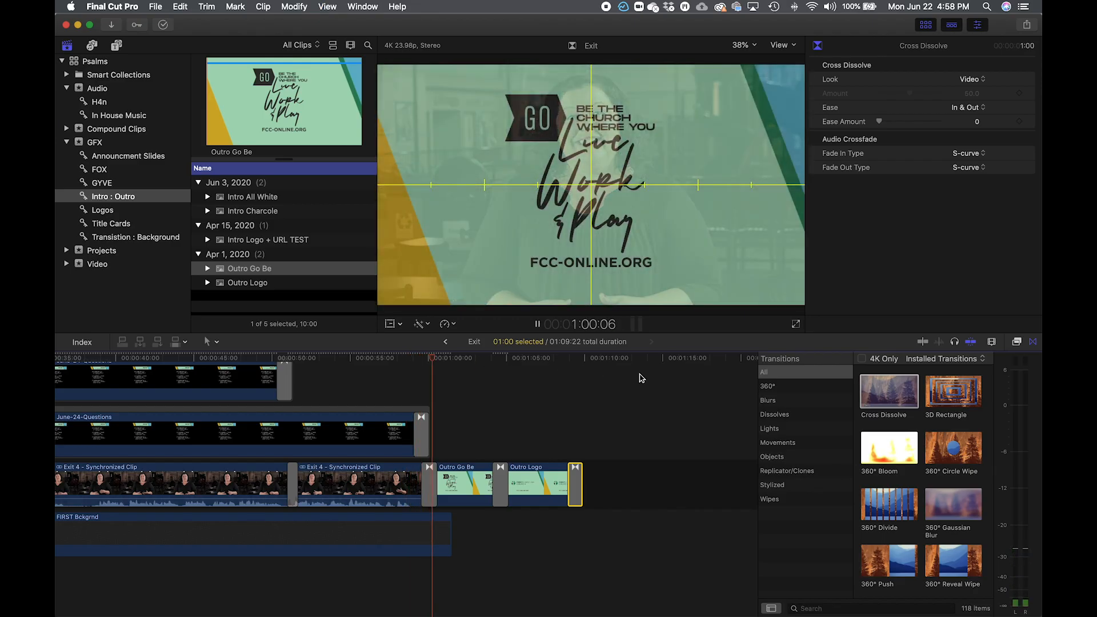
{"action": "key", "text": "space"}
{"action": "left_click", "coordinate": [1034, 343]}
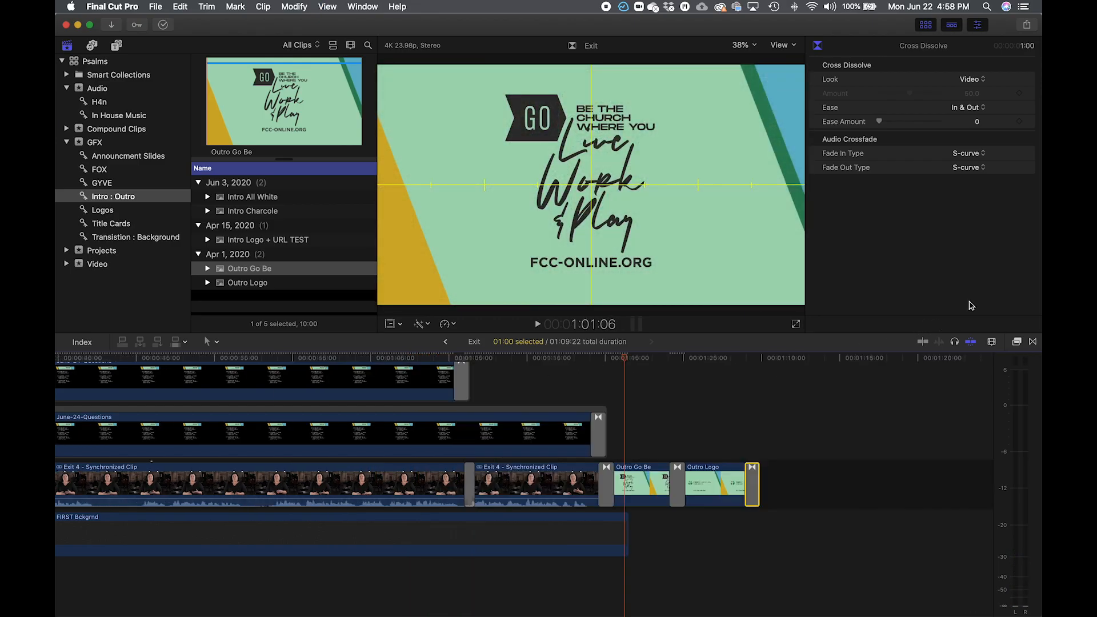
- Turn off the horizon overlay in the viewer
{"action": "left_click", "coordinate": [794, 49]}
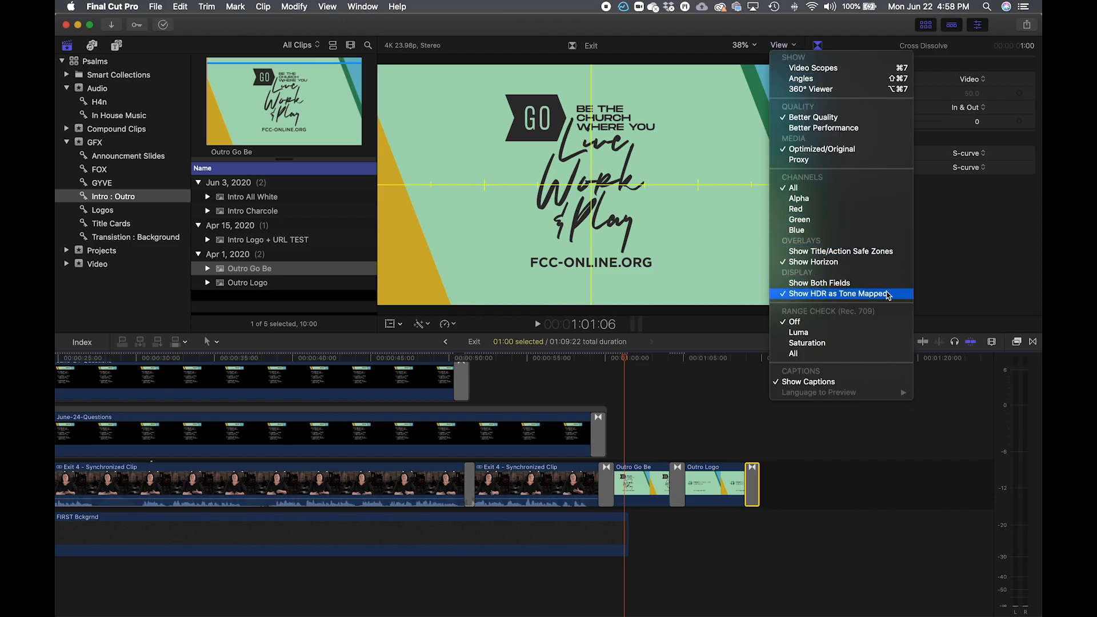
{"action": "left_click", "coordinate": [880, 266]}
{"action": "key", "text": "super+minus"}
{"action": "key", "text": "super+minus"}
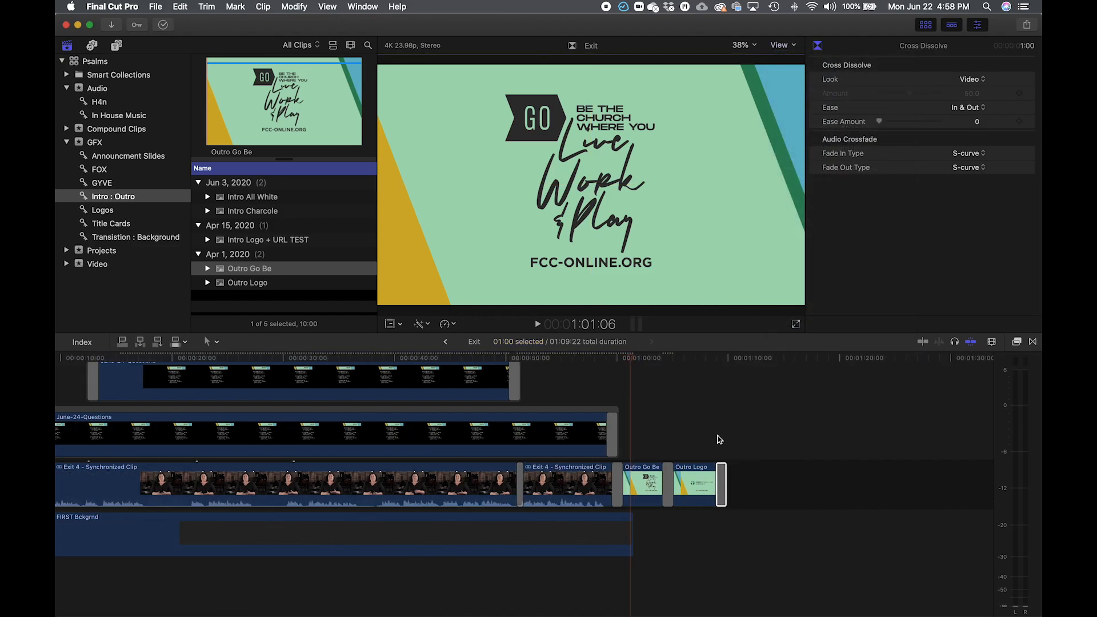
{"action": "scroll", "coordinate": [514, 389], "scroll_direction": "up", "scroll_amount": 1}
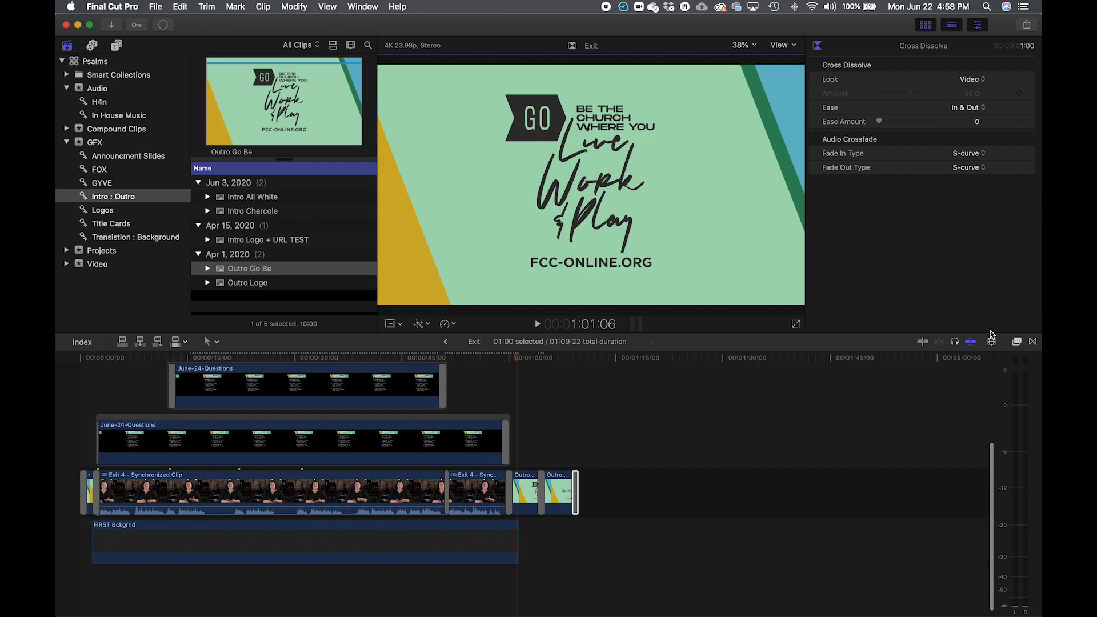
- Apply the Playground Host color preset from FIRST Color to both Exit 4 clips and check the graded picture
{"action": "left_click", "coordinate": [1018, 343]}
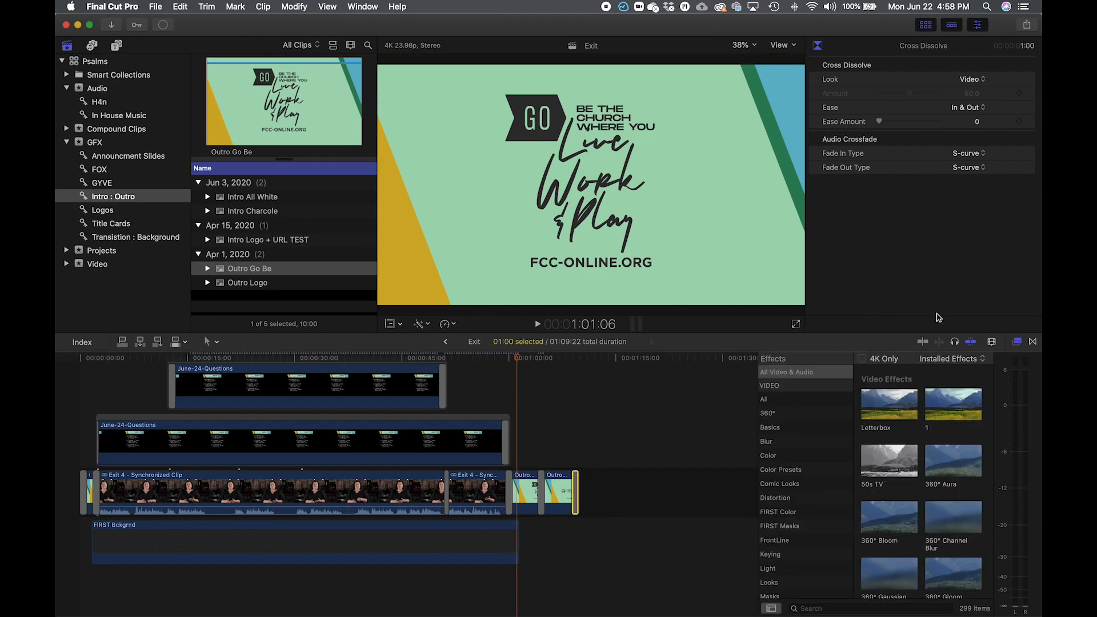
{"action": "left_click", "coordinate": [794, 512]}
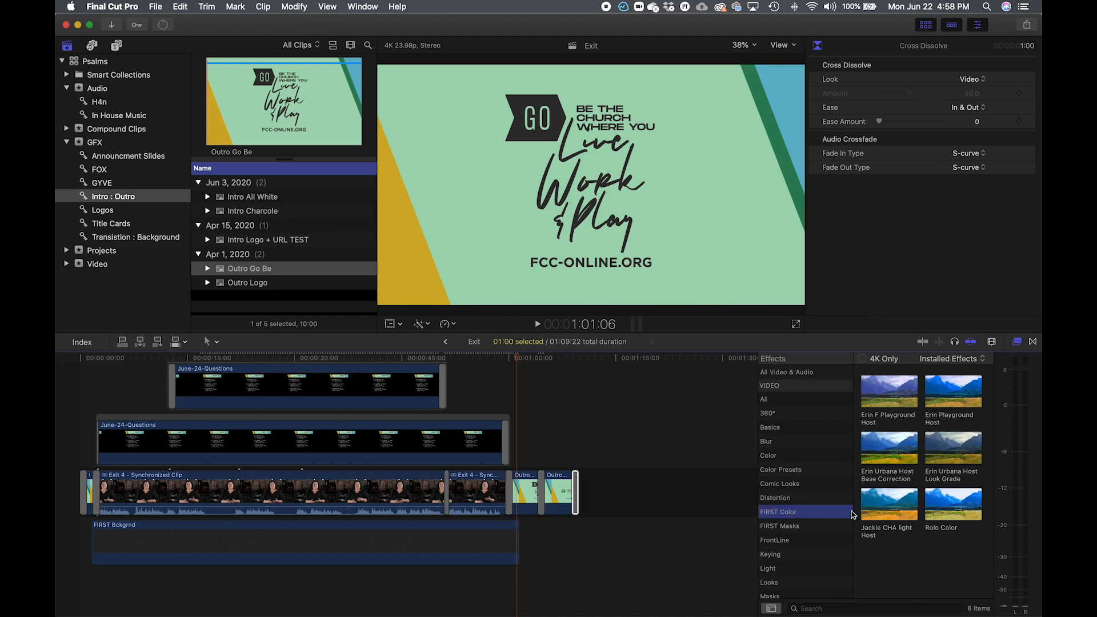
{"action": "left_click_drag", "start_coordinate": [957, 400], "coordinate": [355, 498]}
{"action": "left_click_drag", "start_coordinate": [981, 406], "coordinate": [484, 492]}
{"action": "left_click", "coordinate": [456, 367]}
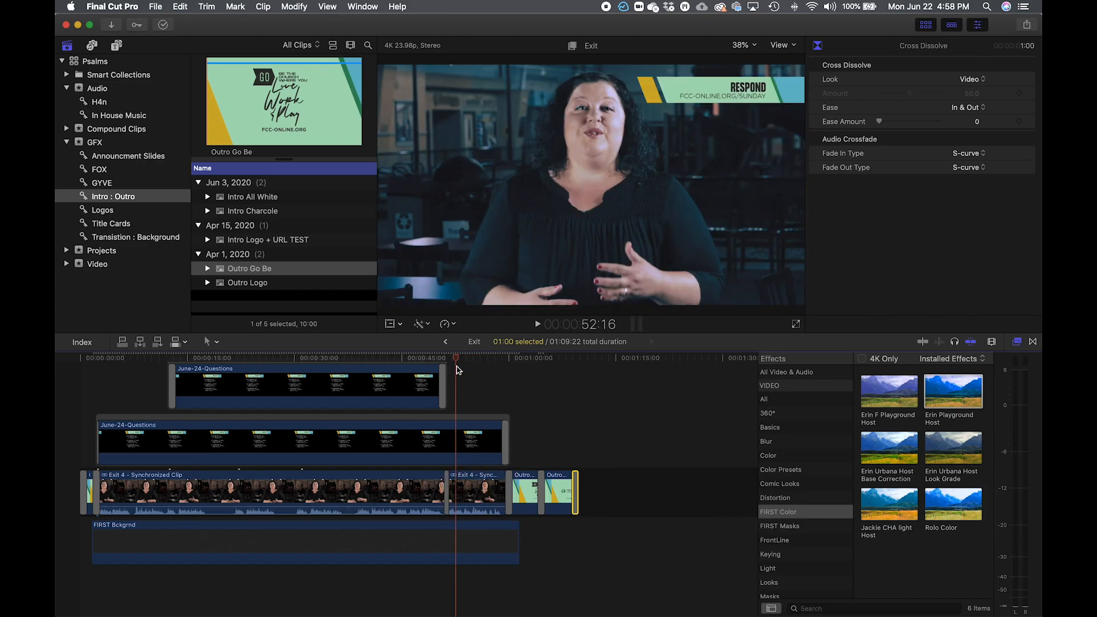
{"action": "left_click", "coordinate": [436, 379]}
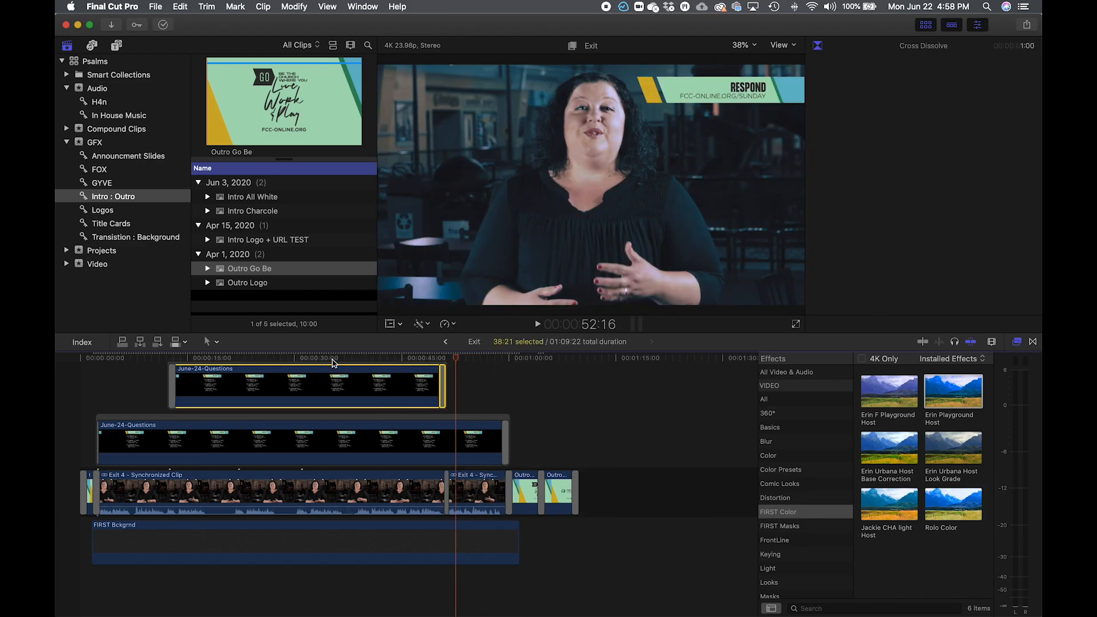
{"action": "scroll", "coordinate": [507, 420], "scroll_direction": "up", "scroll_amount": 3}
{"action": "left_click", "coordinate": [493, 420]}
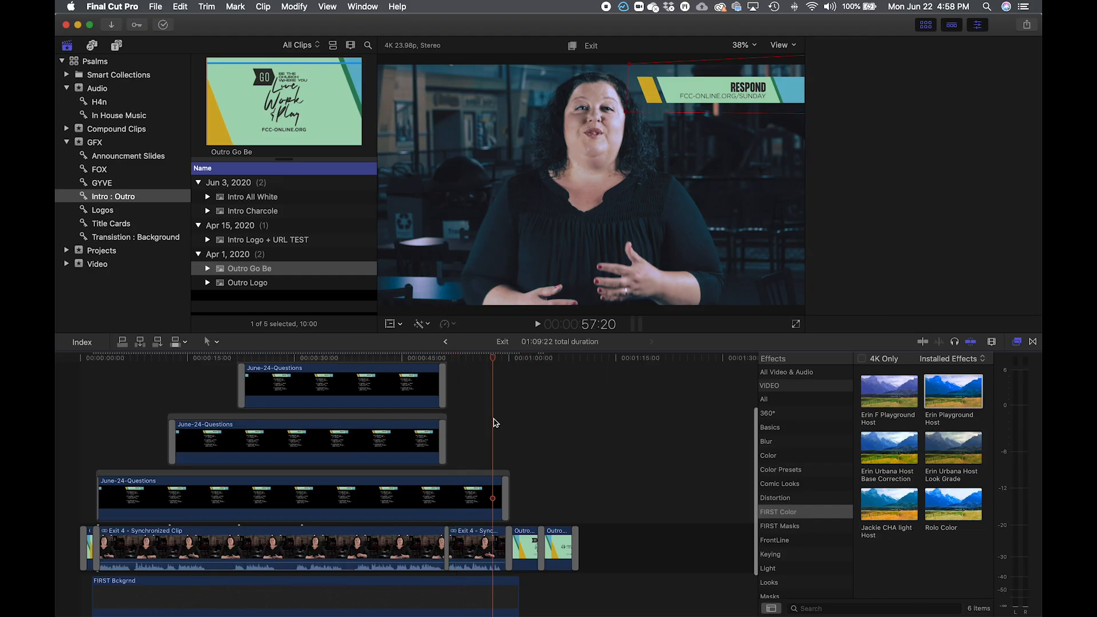
{"action": "scroll", "coordinate": [442, 416], "scroll_direction": "up", "scroll_amount": 3}
{"action": "scroll", "coordinate": [442, 417], "scroll_direction": "down", "scroll_amount": 4}
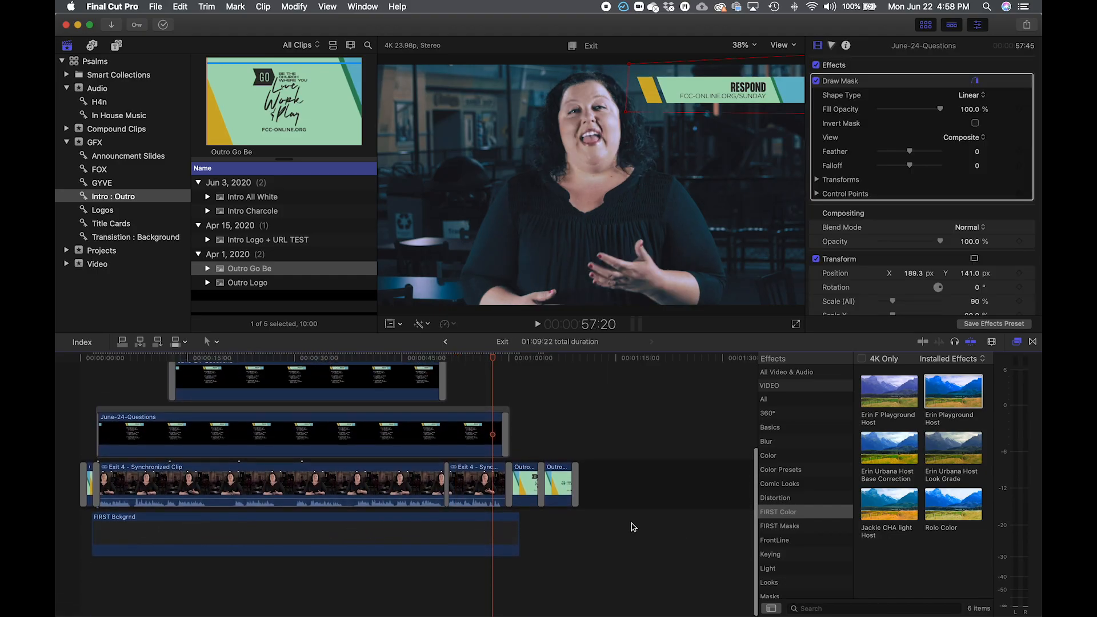
- Apply the Audio Host preset from FIRST Audio to both Exit 4 clips and play back a section with the questions
{"action": "scroll", "coordinate": [800, 491], "scroll_direction": "down", "scroll_amount": 10}
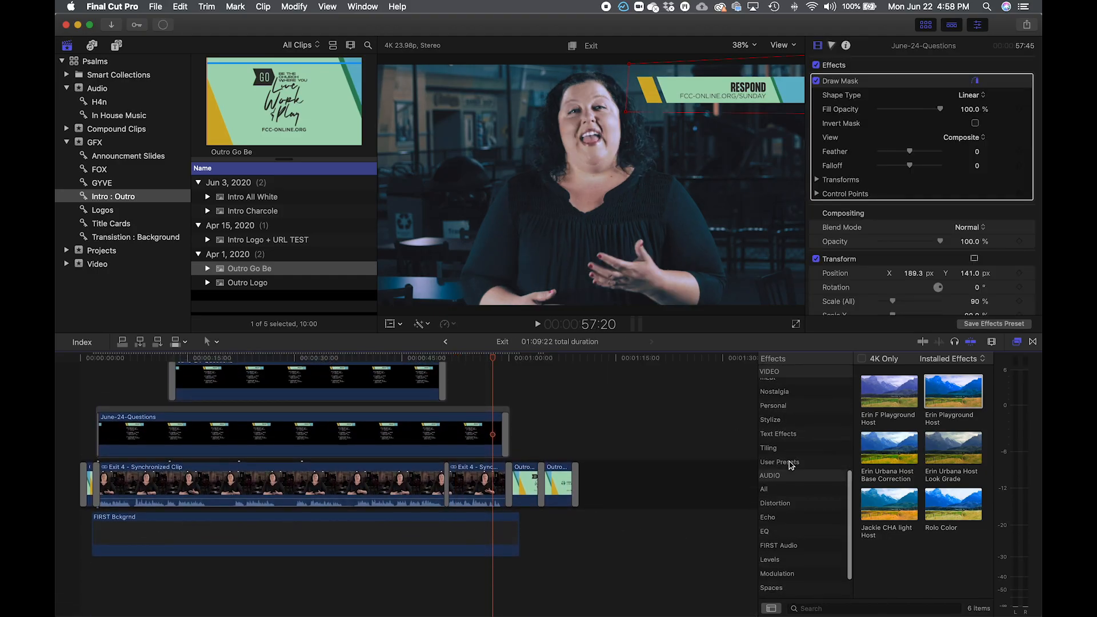
{"action": "left_click", "coordinate": [799, 507]}
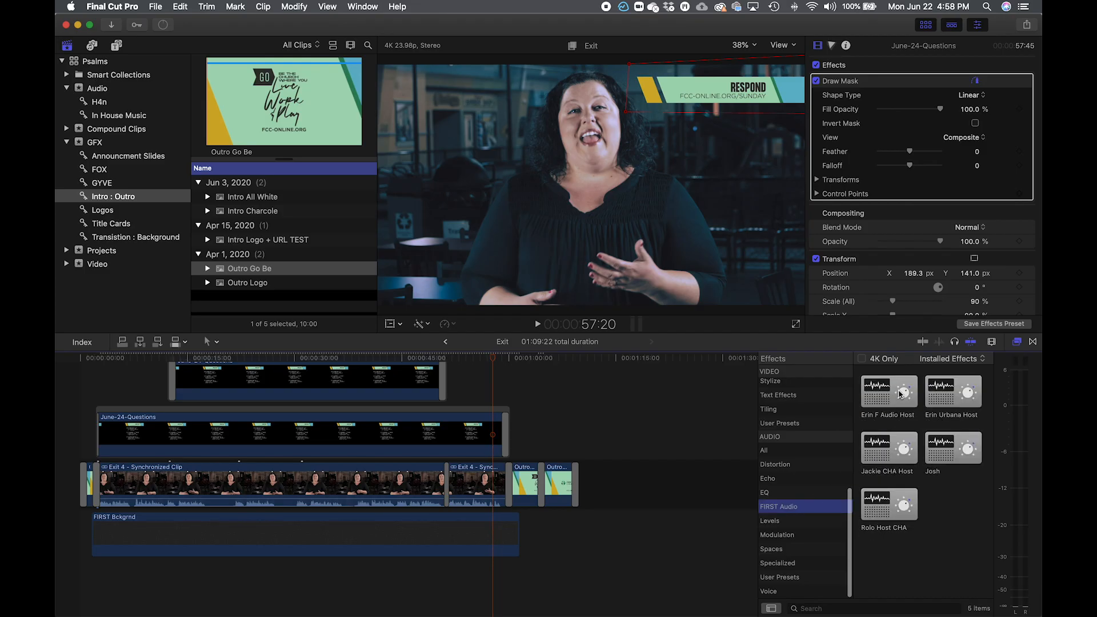
{"action": "left_click_drag", "start_coordinate": [900, 395], "coordinate": [354, 488]}
{"action": "left_click_drag", "start_coordinate": [885, 392], "coordinate": [480, 486]}
{"action": "left_click", "coordinate": [322, 358]}
{"action": "key", "text": "space"}
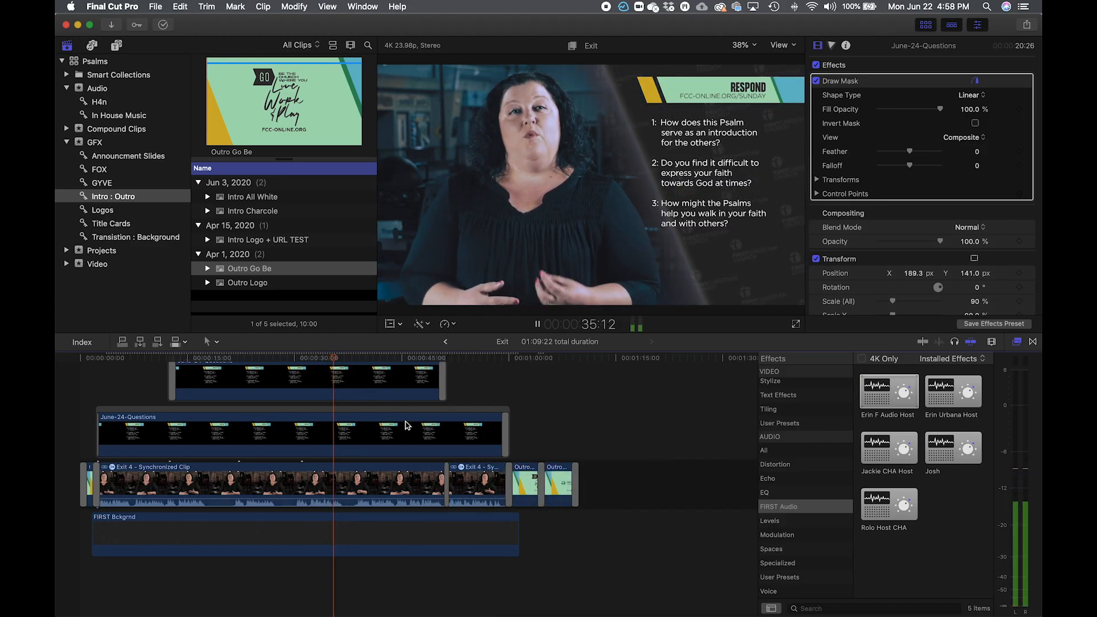
{"action": "key", "text": "space"}
- On both Exit 4 clips, move the mLut, Color Wheels 1, Color Curves 1 and Hue/Saturation Curves 1 effects above Graduated Mask
{"action": "scroll", "coordinate": [514, 452], "scroll_direction": "up", "scroll_amount": 4}
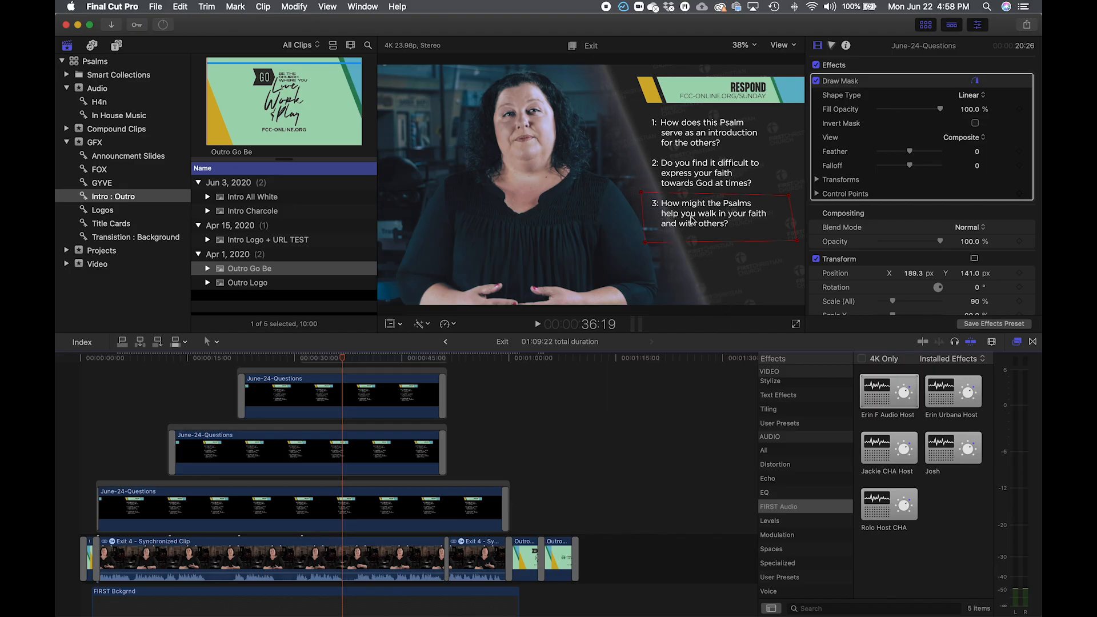
{"action": "left_click", "coordinate": [466, 564]}
{"action": "left_click", "coordinate": [399, 561], "text": "super"}
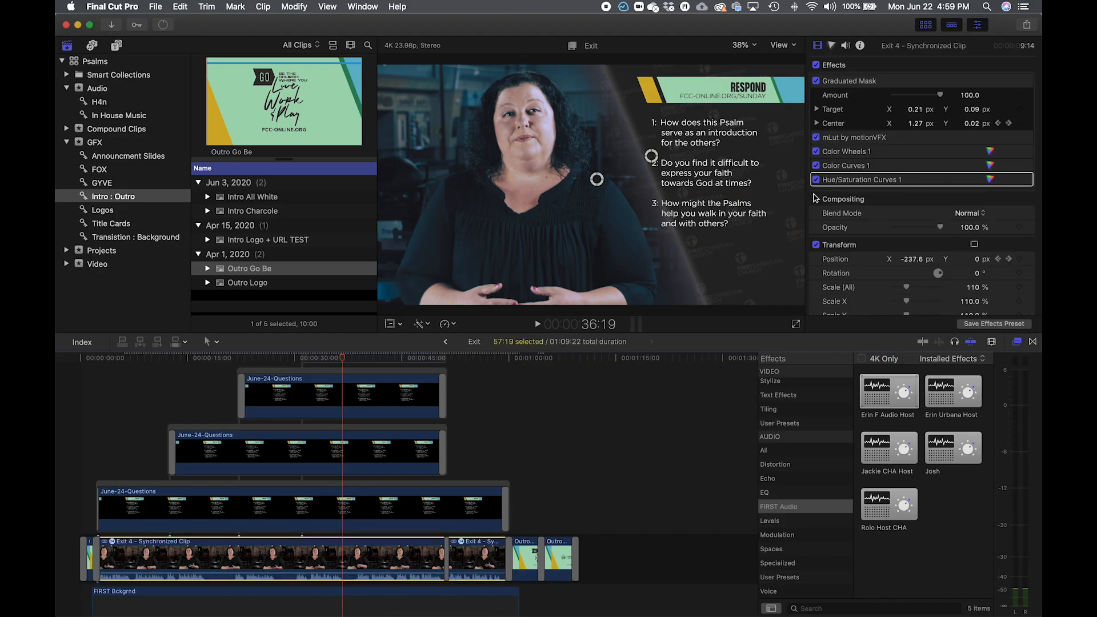
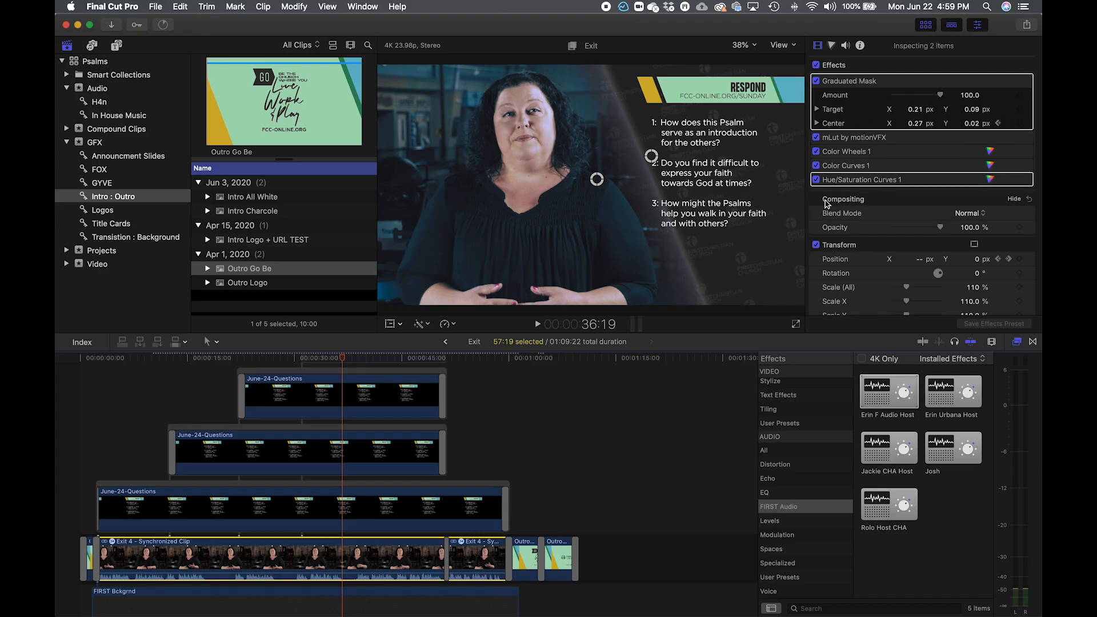
{"action": "left_click", "coordinate": [855, 182]}
{"action": "left_click", "coordinate": [870, 166]}
{"action": "left_click", "coordinate": [867, 139]}
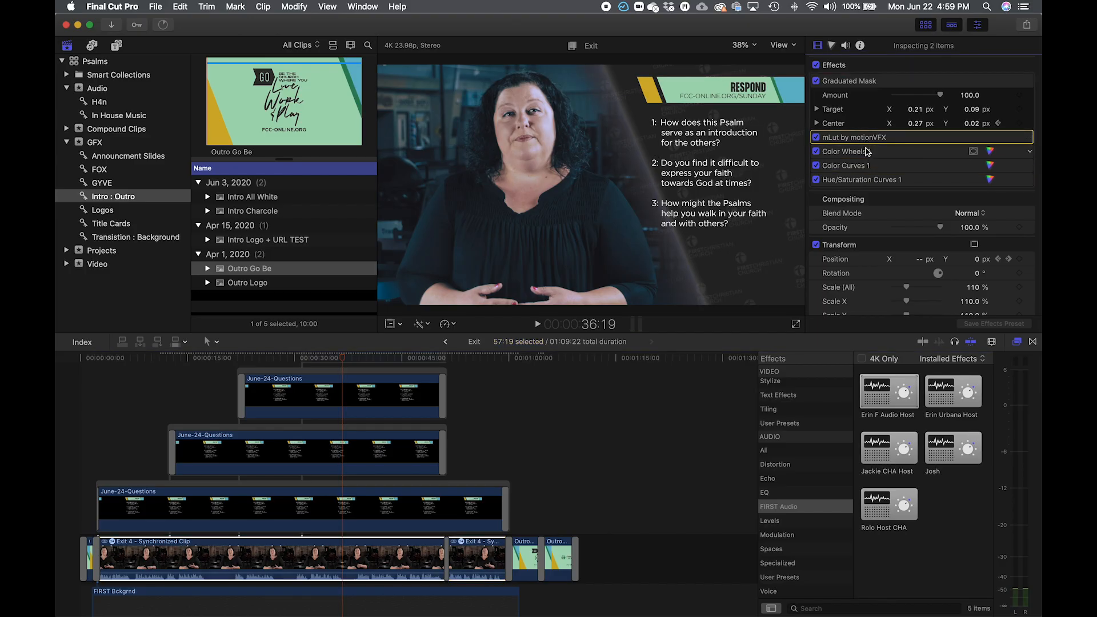
{"action": "left_click", "coordinate": [873, 181], "text": "super"}
{"action": "left_click", "coordinate": [872, 166], "text": "super"}
{"action": "left_click", "coordinate": [873, 153], "text": "super"}
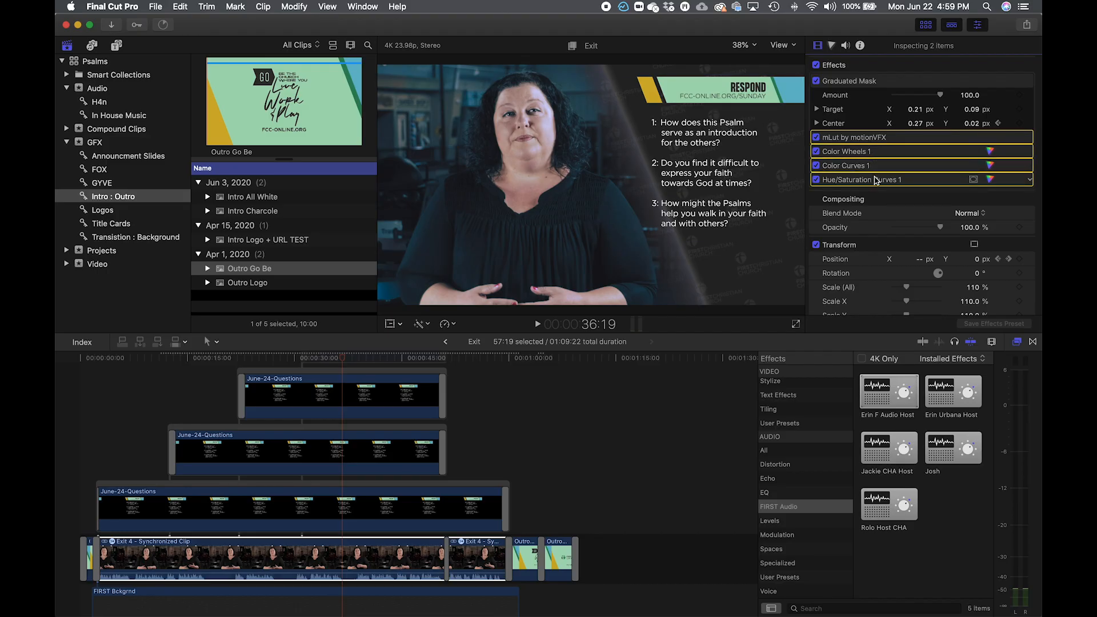
{"action": "left_click_drag", "start_coordinate": [875, 180], "coordinate": [868, 76]}
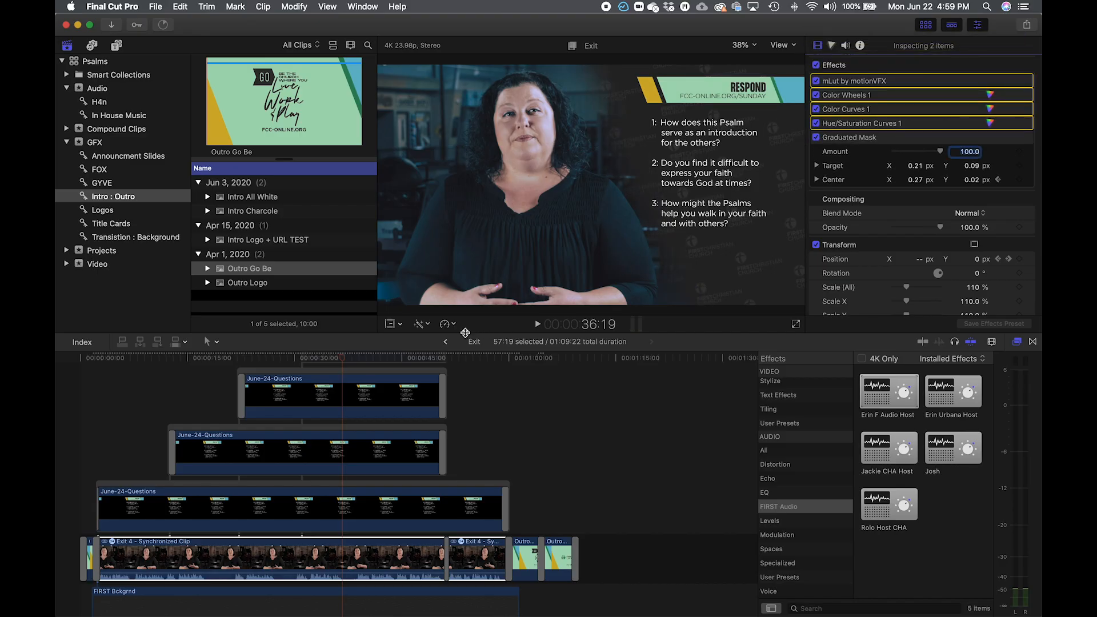
- Add the Slowish track from the In House Music collection below the other clips at the start of the Exit timeline
{"action": "left_click", "coordinate": [464, 358]}
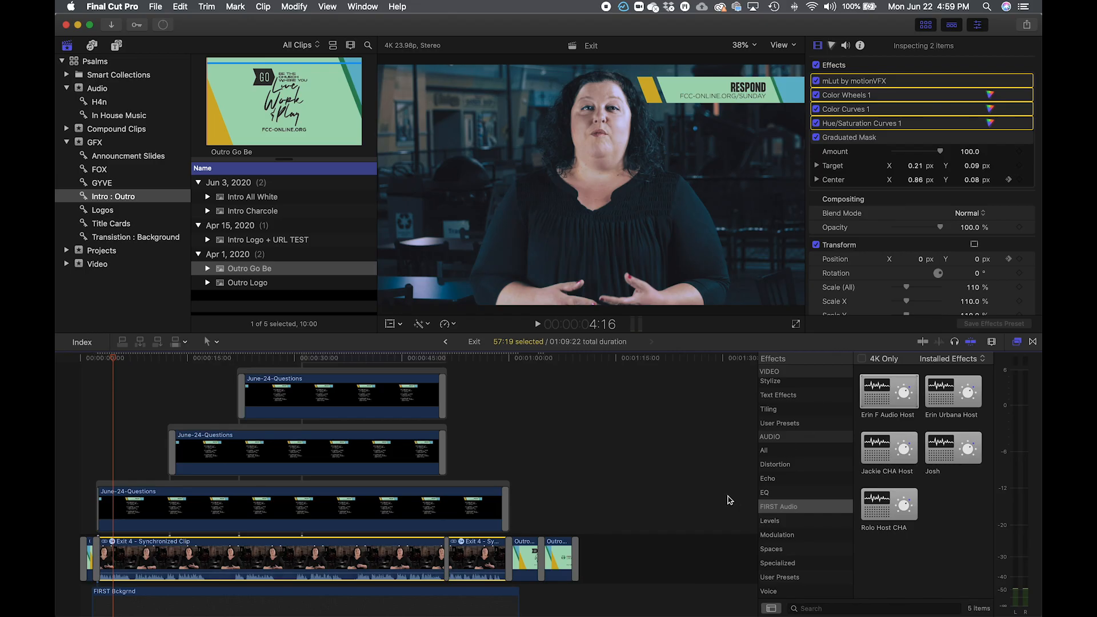
{"action": "scroll", "coordinate": [642, 483], "scroll_direction": "down", "scroll_amount": 3}
{"action": "left_click", "coordinate": [96, 100]}
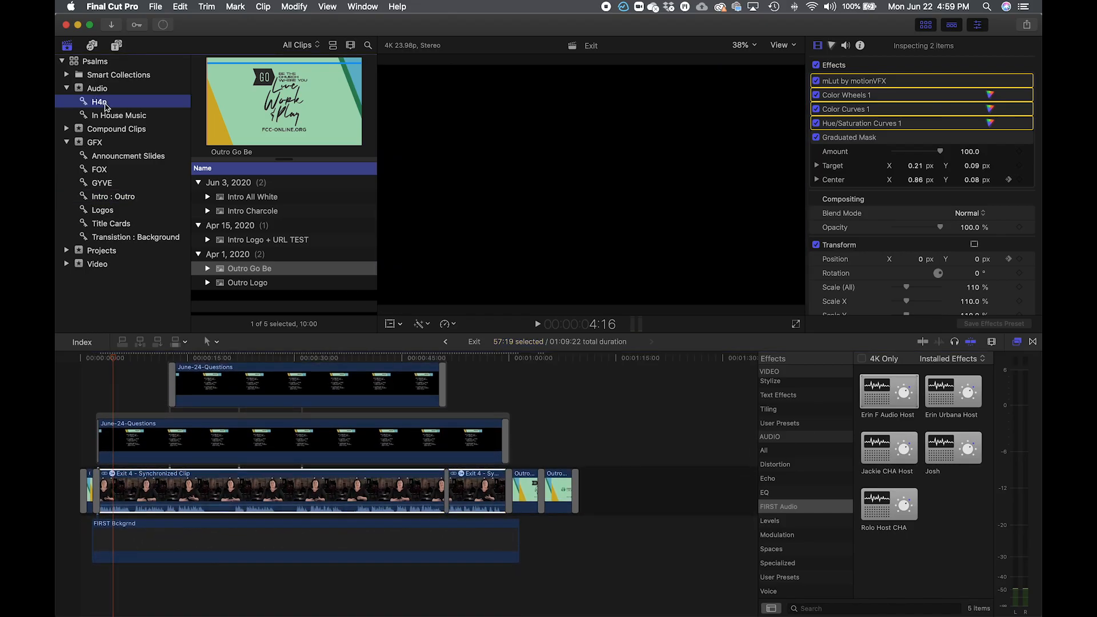
{"action": "left_click", "coordinate": [139, 117]}
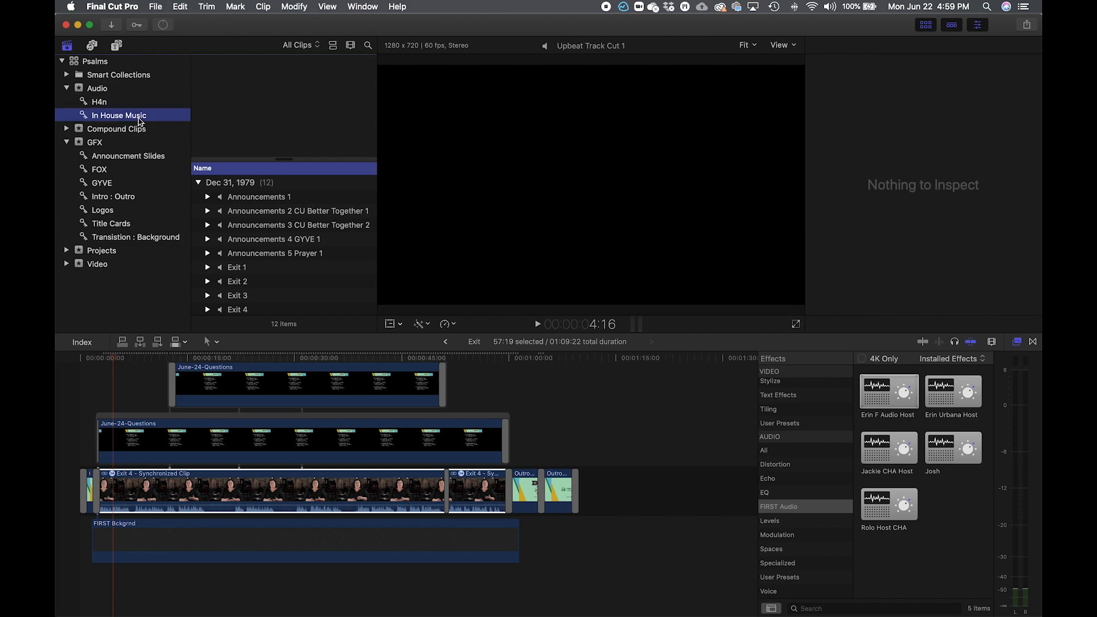
{"action": "left_click_drag", "start_coordinate": [261, 254], "coordinate": [58, 586]}
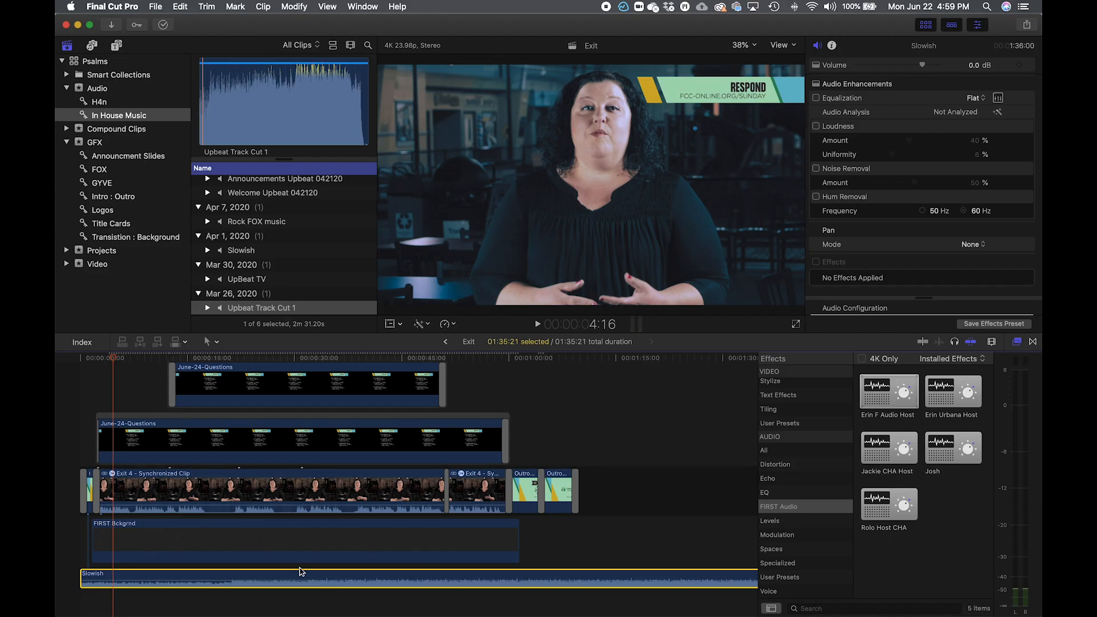
- Hide the effects browser and play back the Exit timeline with the Slowish music to find a cut point at about 20 seconds
{"action": "key", "text": "space"}
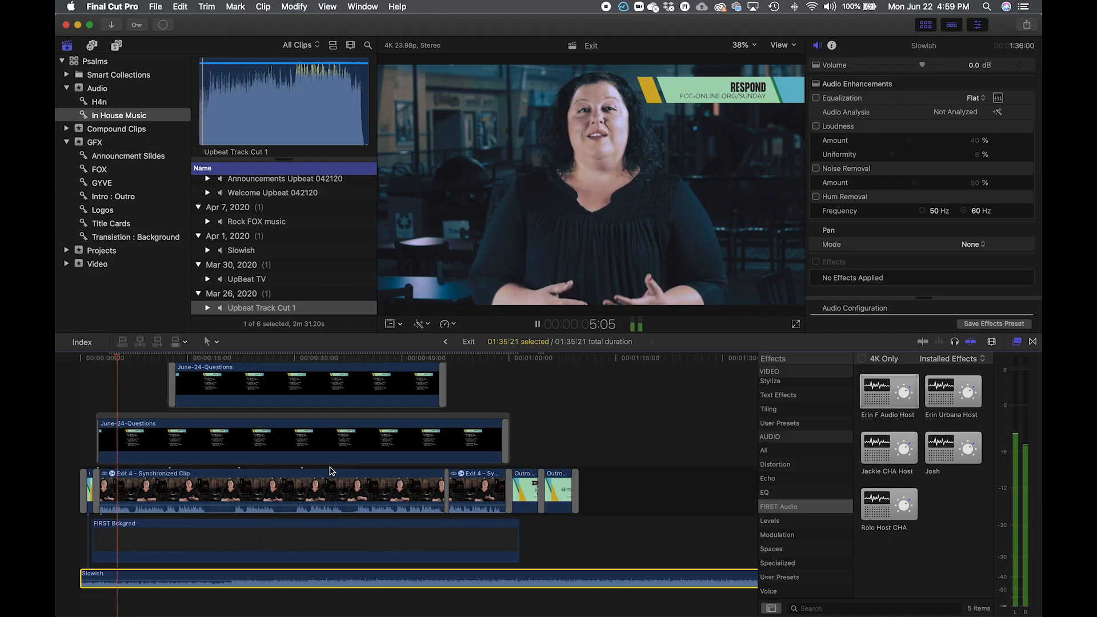
{"action": "left_click", "coordinate": [1016, 343]}
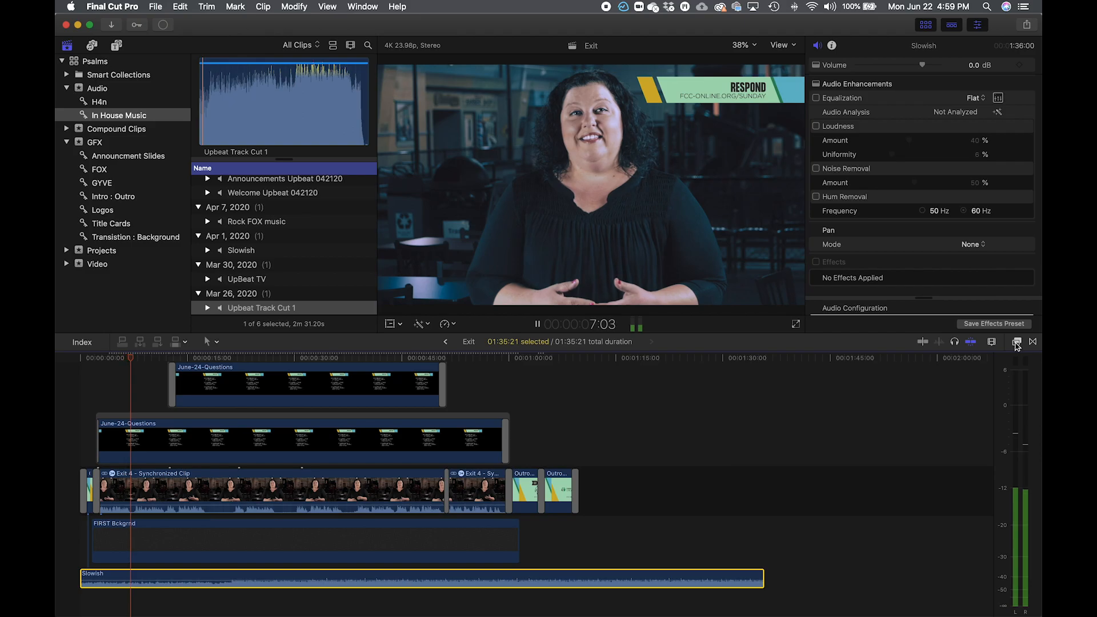
{"action": "key", "text": "space"}
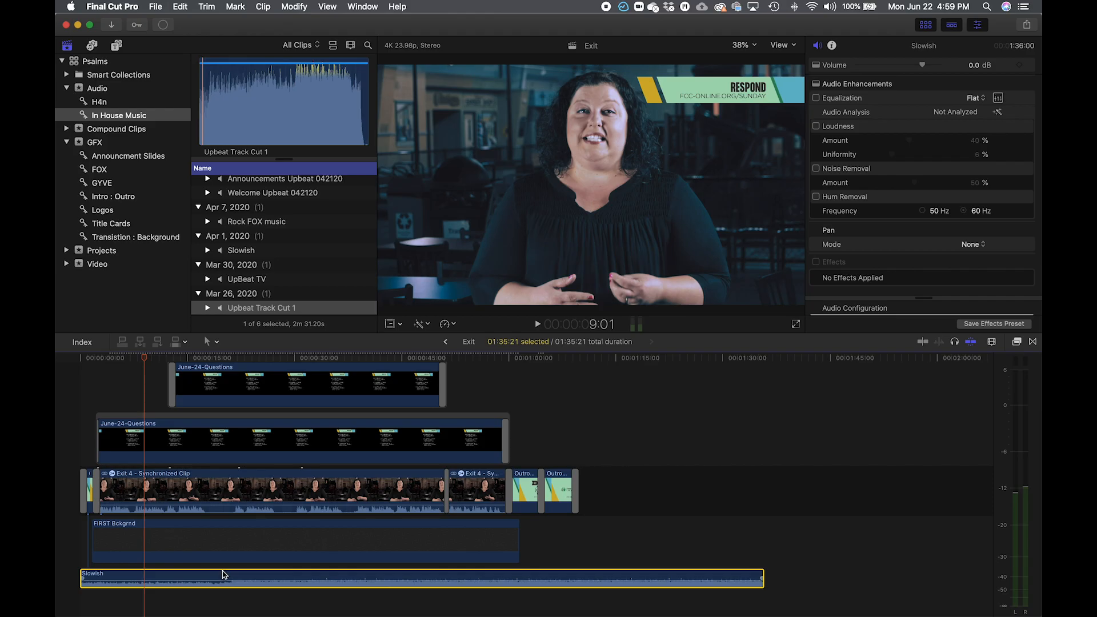
{"action": "left_click", "coordinate": [222, 359]}
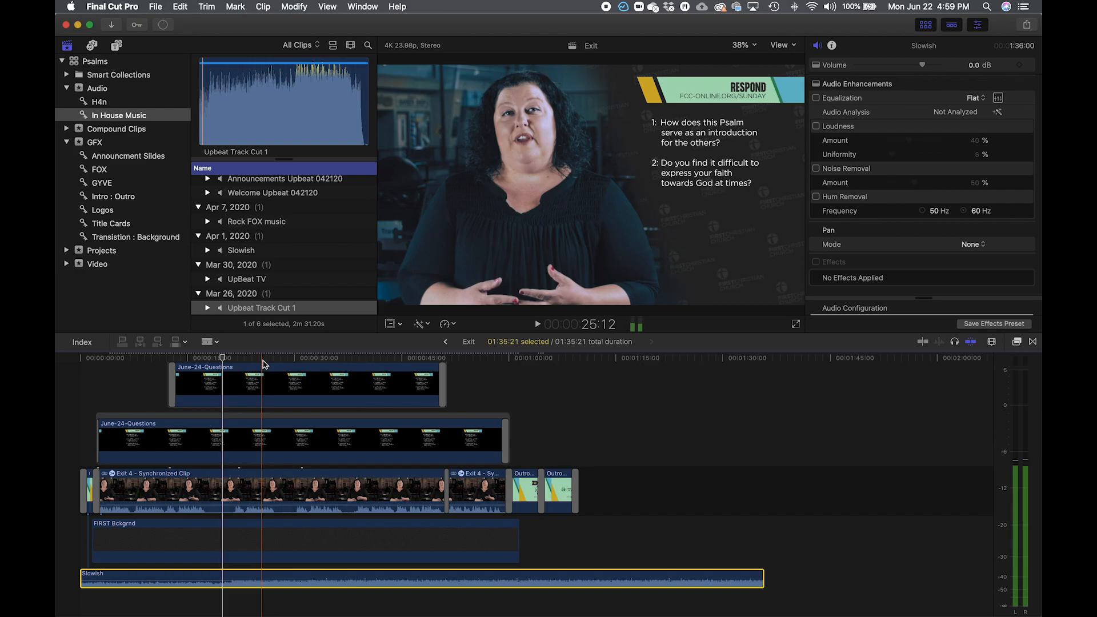
{"action": "key", "text": "space"}
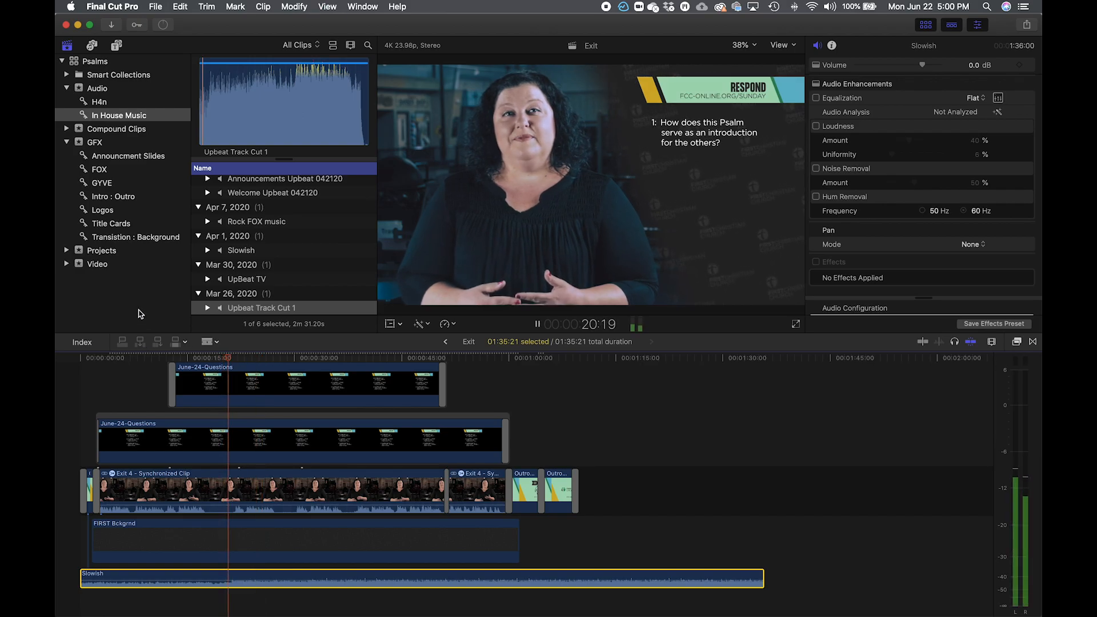
{"action": "key", "text": "space"}
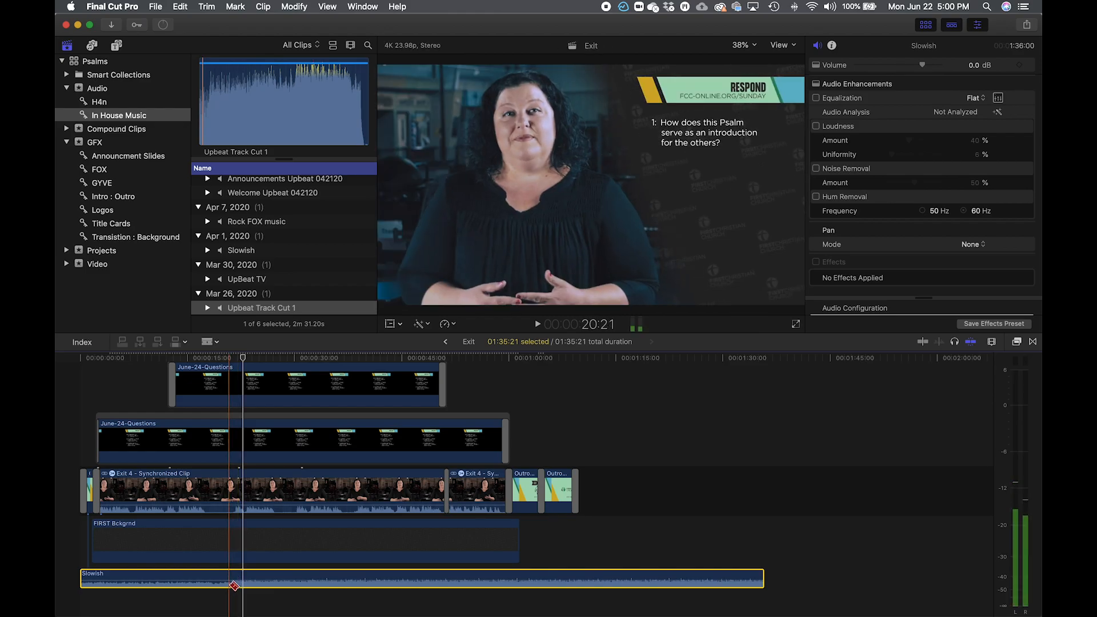
- Blade the Slowish music at about 20:21 and move its remainder past the outro clips
{"action": "key", "text": "super+b"}
{"action": "key", "text": "a"}
{"action": "left_click_drag", "start_coordinate": [270, 579], "coordinate": [783, 529]}
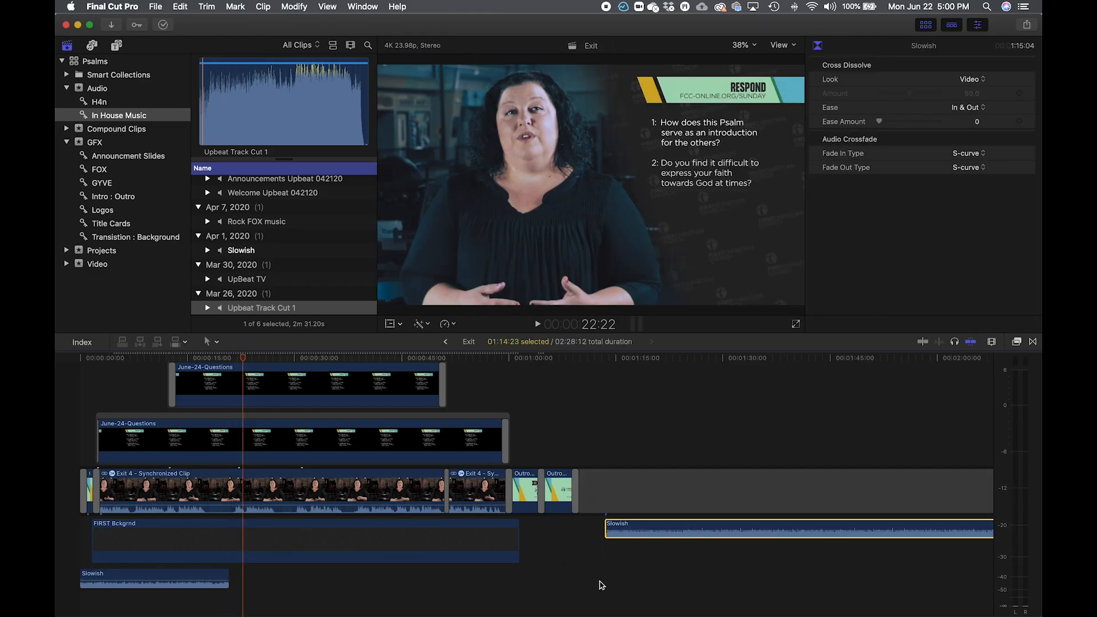
- Duplicate the first Slowish segment twice and place the copies end to end after it
{"action": "left_click", "coordinate": [190, 580]}
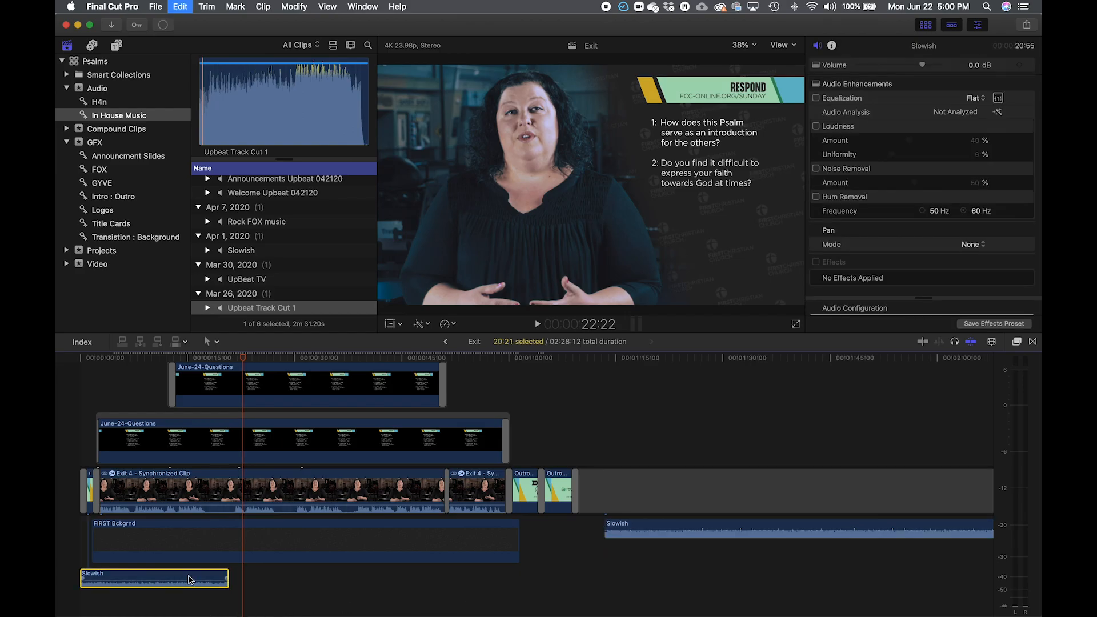
{"action": "key", "text": "super+c"}
{"action": "key", "text": "super+v"}
{"action": "left_click_drag", "start_coordinate": [289, 582], "coordinate": [271, 581]}
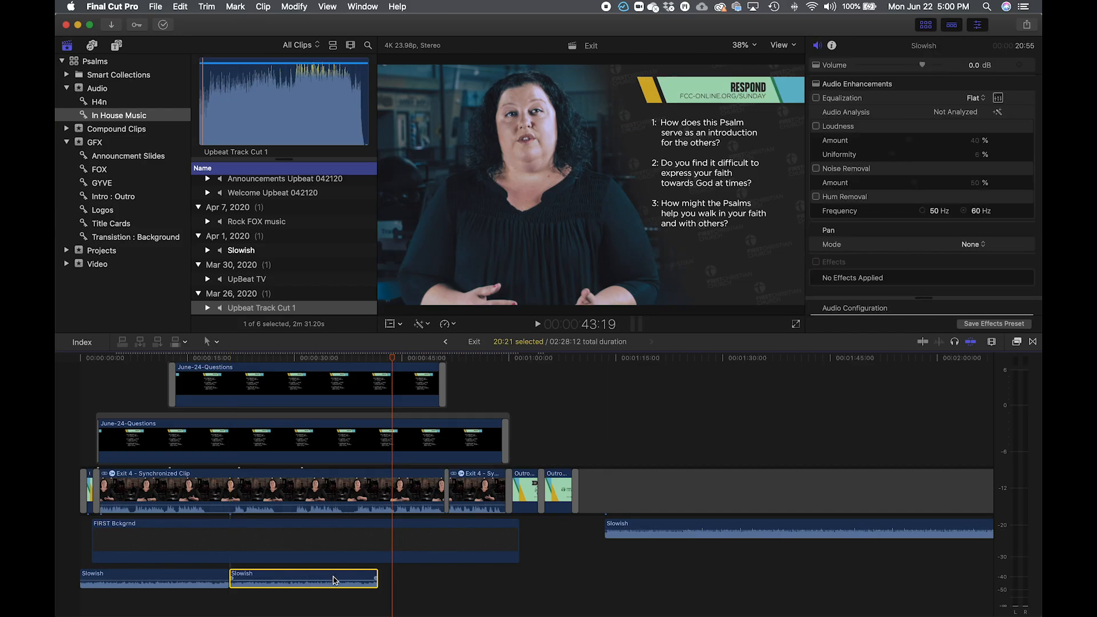
{"action": "key", "text": "super+v"}
{"action": "left_click_drag", "start_coordinate": [461, 580], "coordinate": [447, 577]}
- Shorten the third Slowish segment and move the remaining music directly against its end
{"action": "left_click", "coordinate": [525, 572]}
{"action": "left_click_drag", "start_coordinate": [382, 573], "coordinate": [415, 579]}
{"action": "left_click_drag", "start_coordinate": [628, 526], "coordinate": [491, 576]}
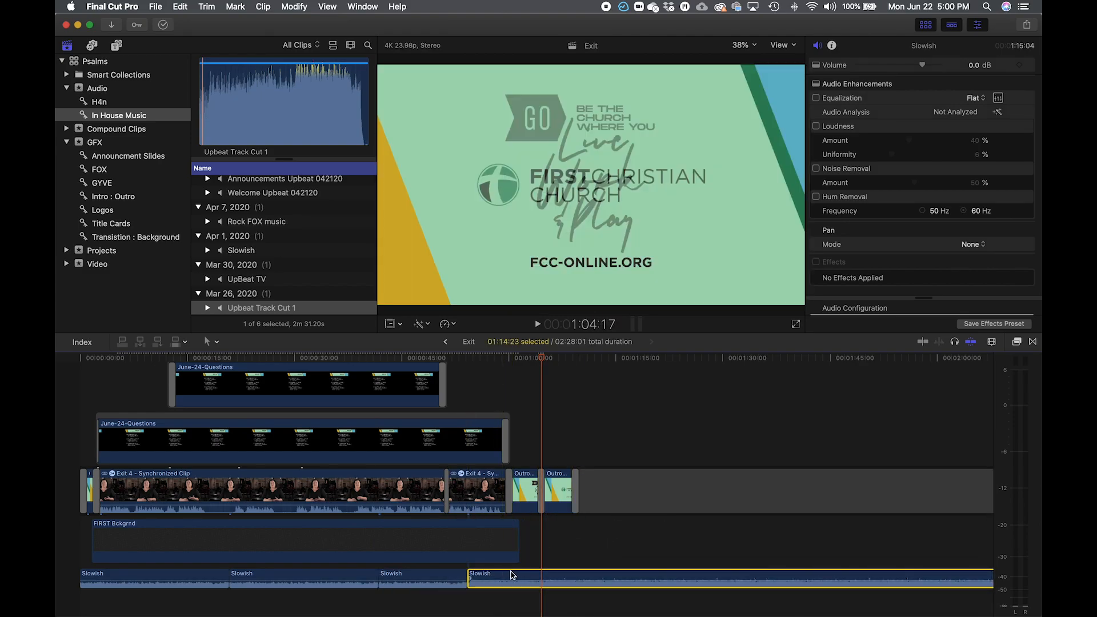
- Combine the four Slowish clips into a compound clip named Exit Music in the Compound Clips event
{"action": "scroll", "coordinate": [523, 606], "scroll_direction": "down", "scroll_amount": 1}
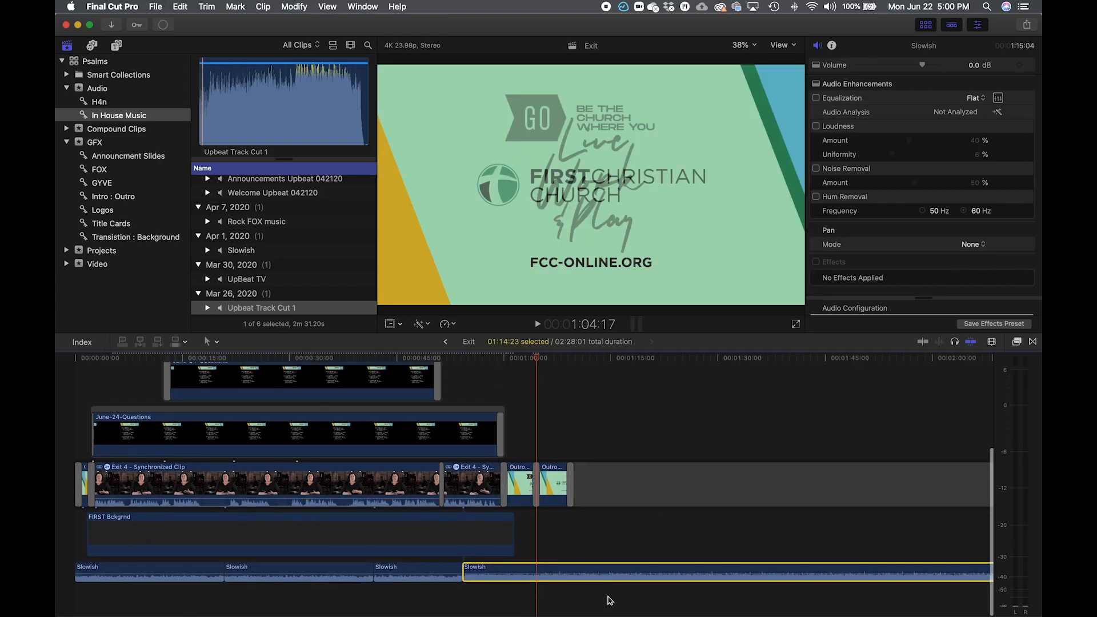
{"action": "left_click_drag", "start_coordinate": [580, 610], "coordinate": [200, 566]}
{"action": "right_click", "coordinate": [199, 566]}
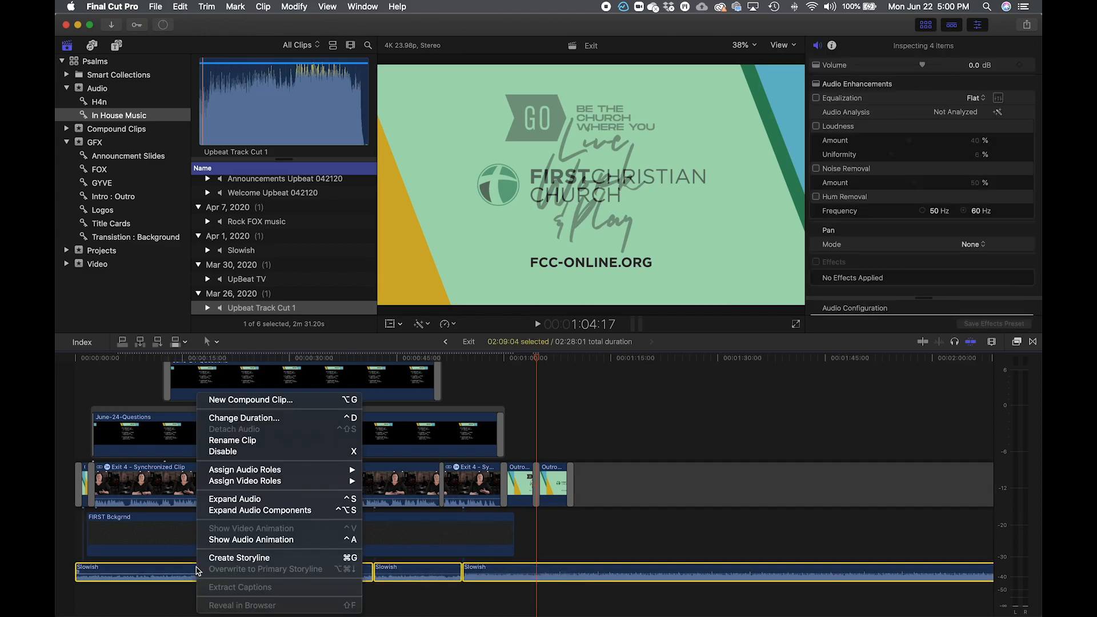
{"action": "left_click", "coordinate": [344, 400]}
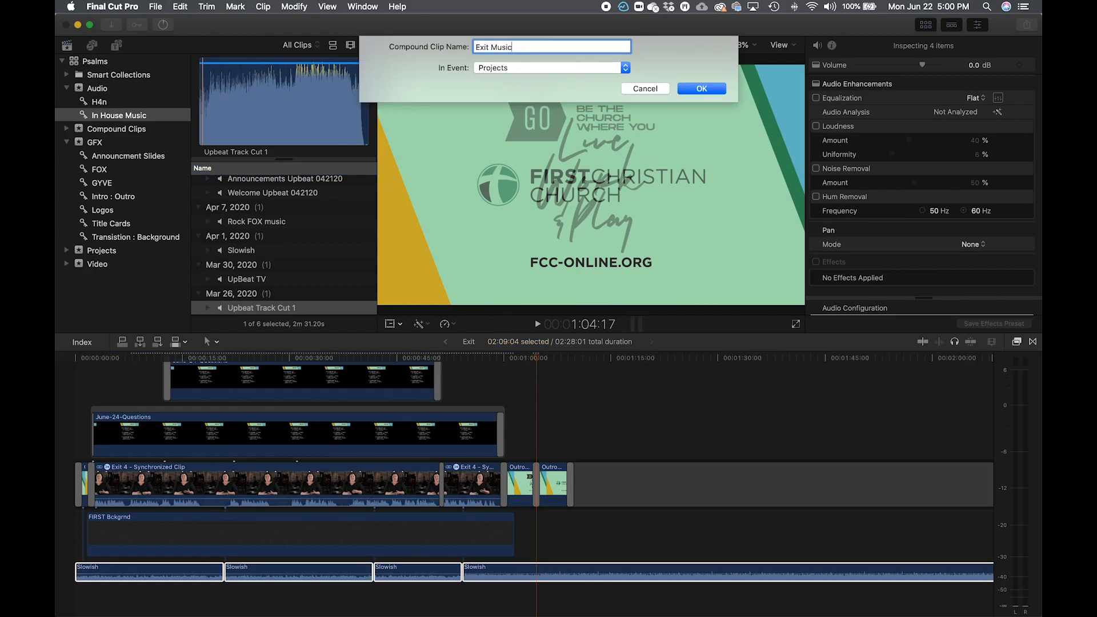
{"action": "left_click", "coordinate": [579, 67]}
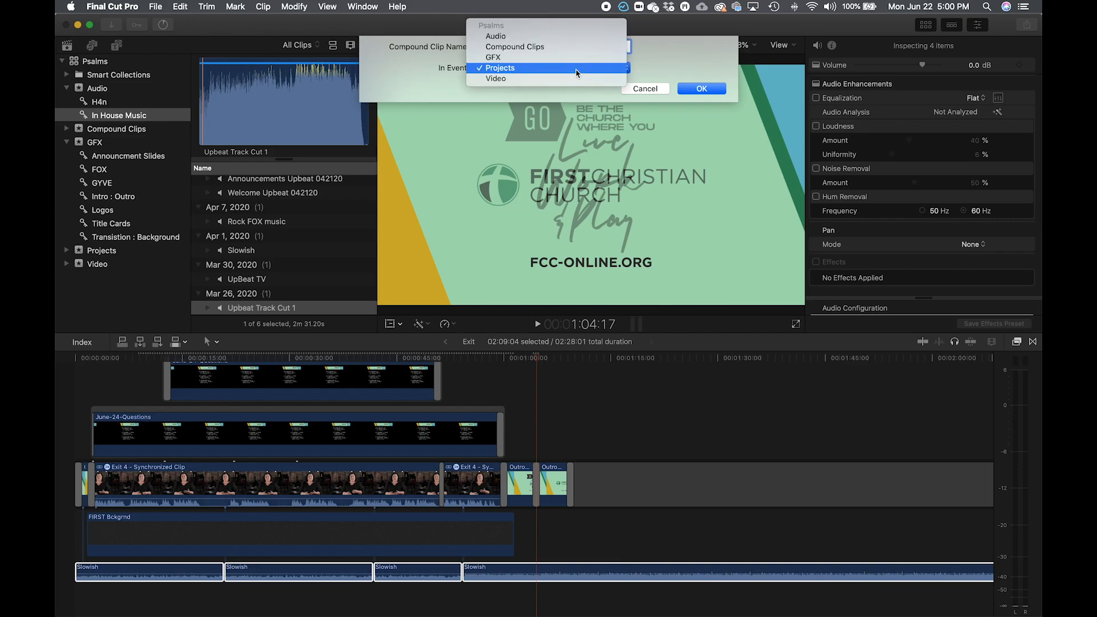
{"action": "left_click", "coordinate": [583, 48]}
{"action": "left_click", "coordinate": [702, 89]}
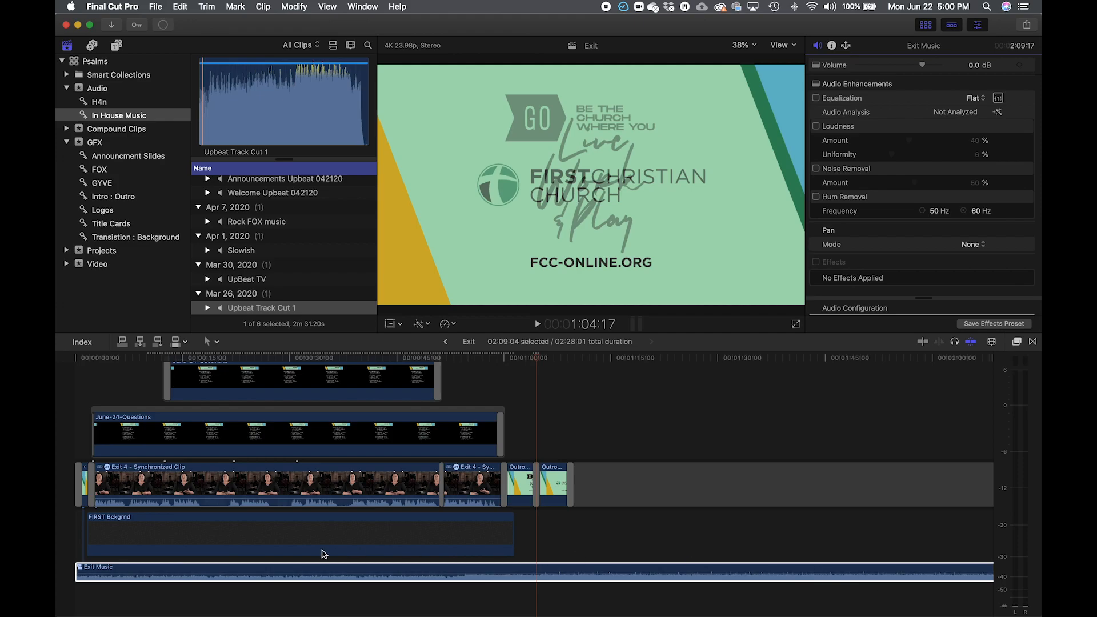
{"action": "left_click", "coordinate": [1018, 343]}
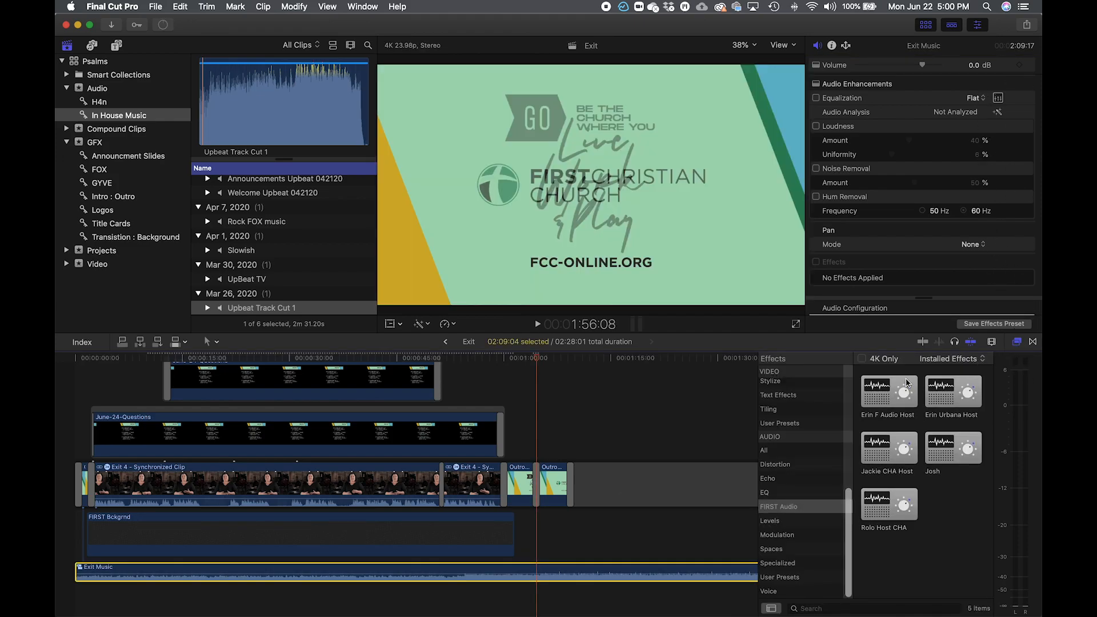
{"action": "left_click_drag", "start_coordinate": [906, 386], "coordinate": [572, 570]}
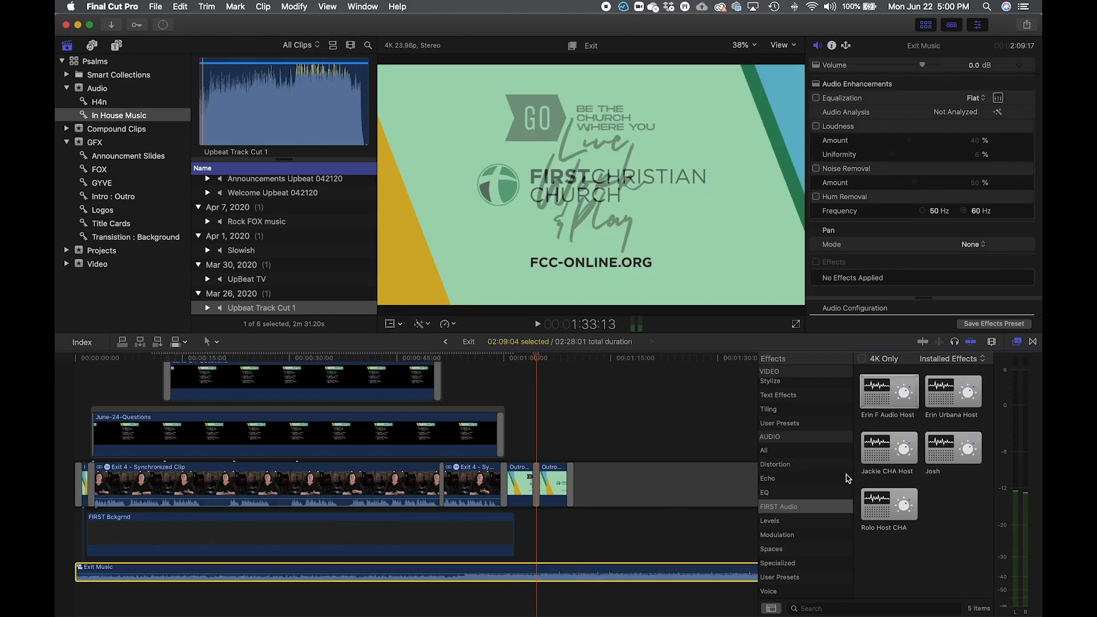
{"action": "left_click", "coordinate": [833, 263]}
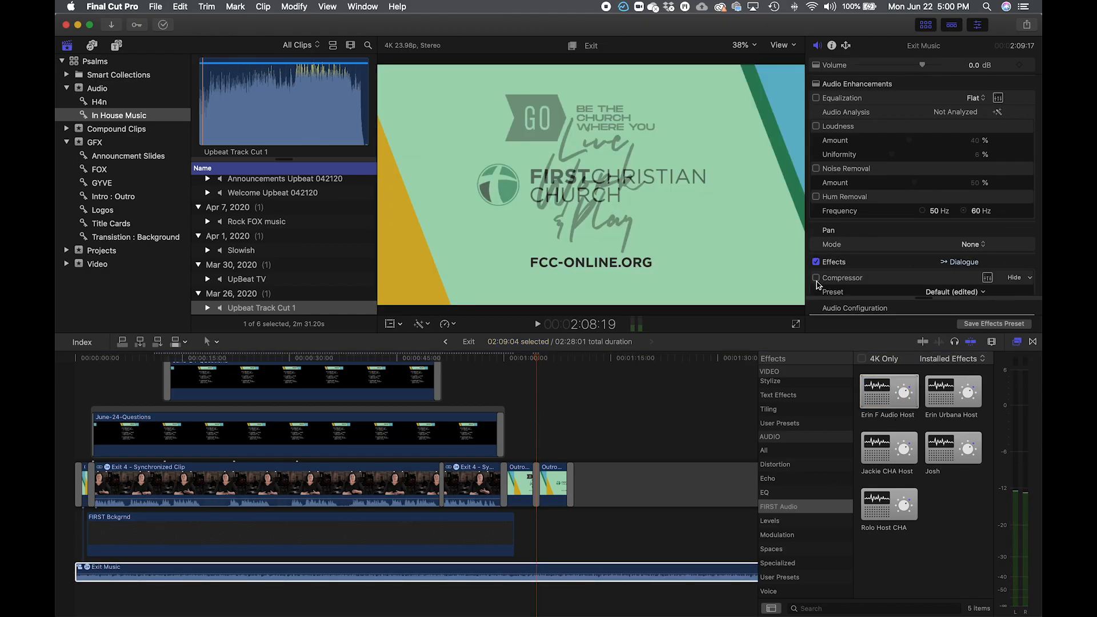
- Turn off DeEsser on Exit Music and disable the 120 Hz, 7800 Hz and 16800 Hz bands in Channel EQ
{"action": "scroll", "coordinate": [817, 284], "scroll_direction": "down", "scroll_amount": 5}
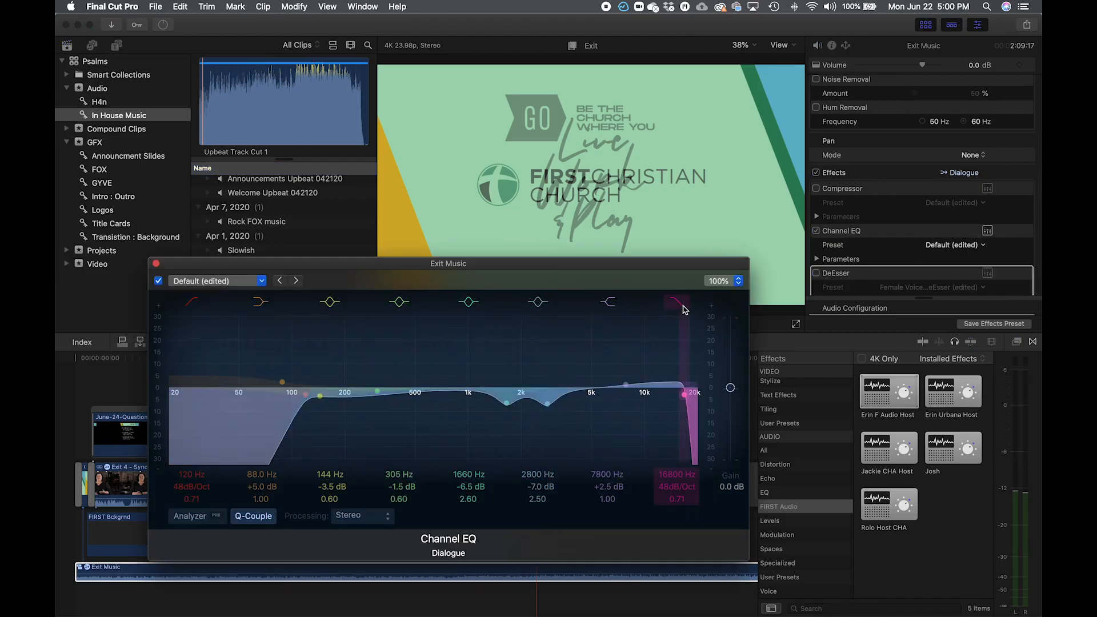
{"action": "left_click", "coordinate": [683, 307]}
{"action": "left_click", "coordinate": [192, 302]}
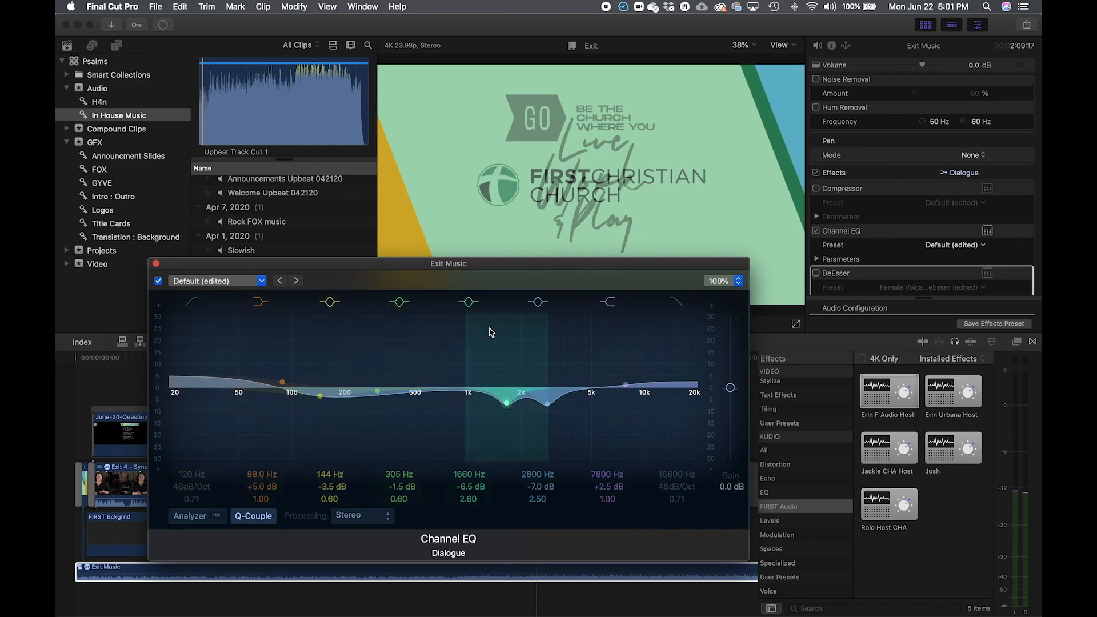
{"action": "left_click", "coordinate": [615, 305]}
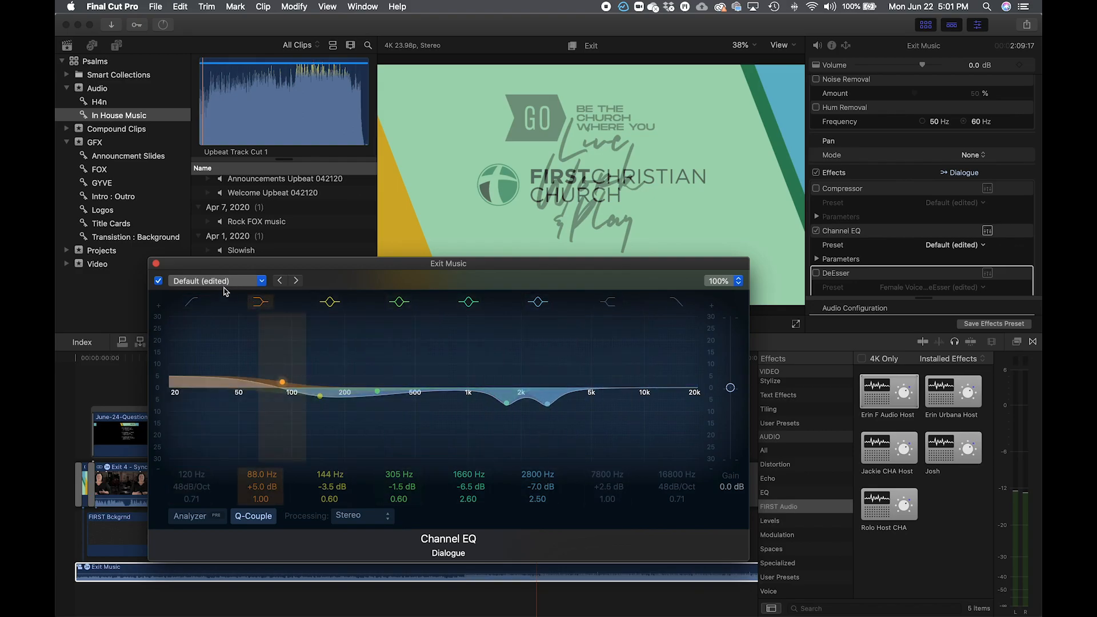
{"action": "left_click", "coordinate": [156, 264]}
- Set the Exit Music volume to -8 dB and play back the mix with the host's voice
{"action": "left_click", "coordinate": [117, 360]}
{"action": "key", "text": "space"}
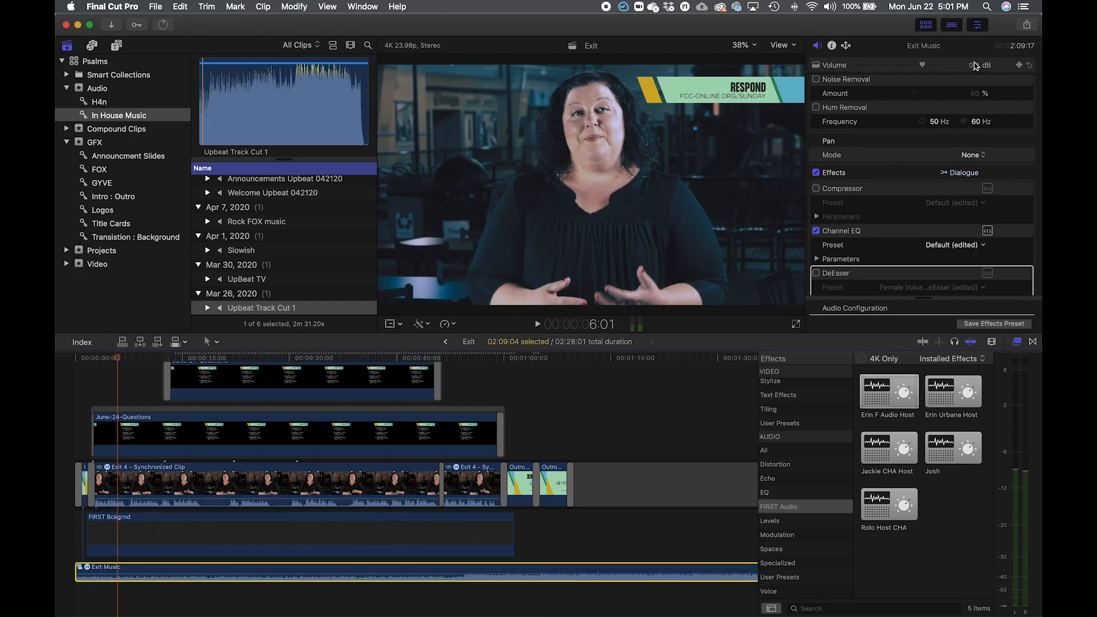
{"action": "left_click", "coordinate": [974, 66]}
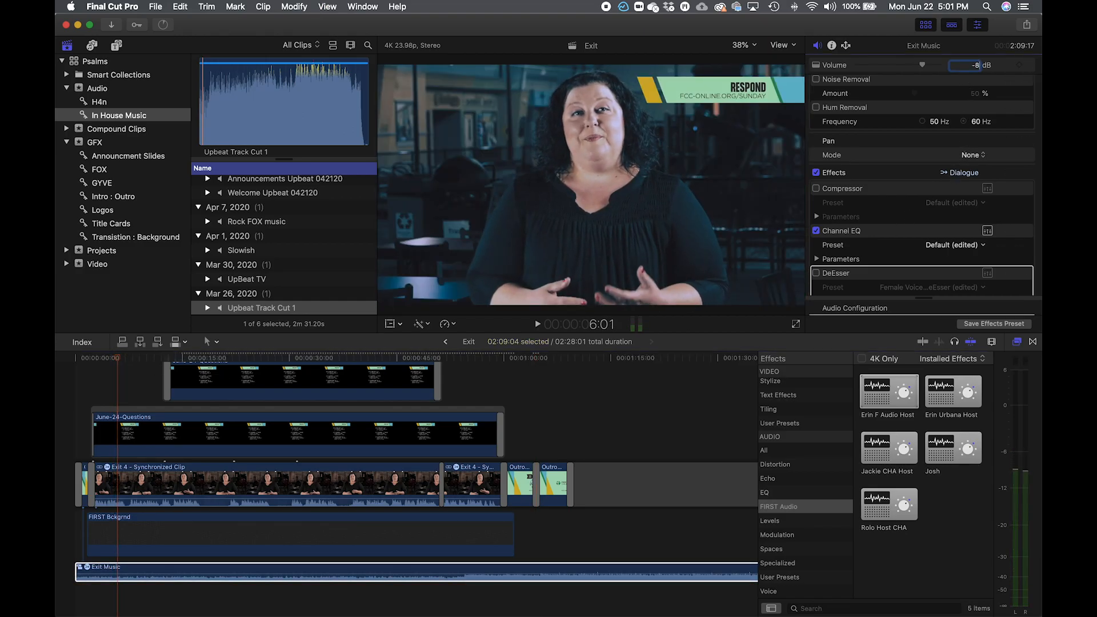
{"action": "key", "text": "Return"}
{"action": "key", "text": "space"}
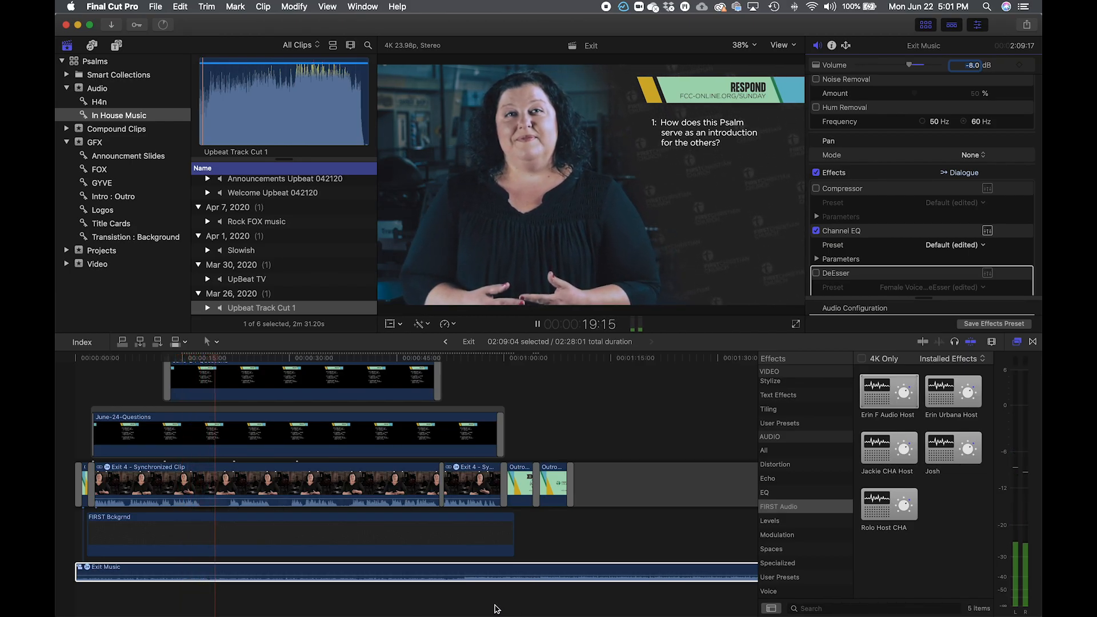
{"action": "key", "text": "space"}
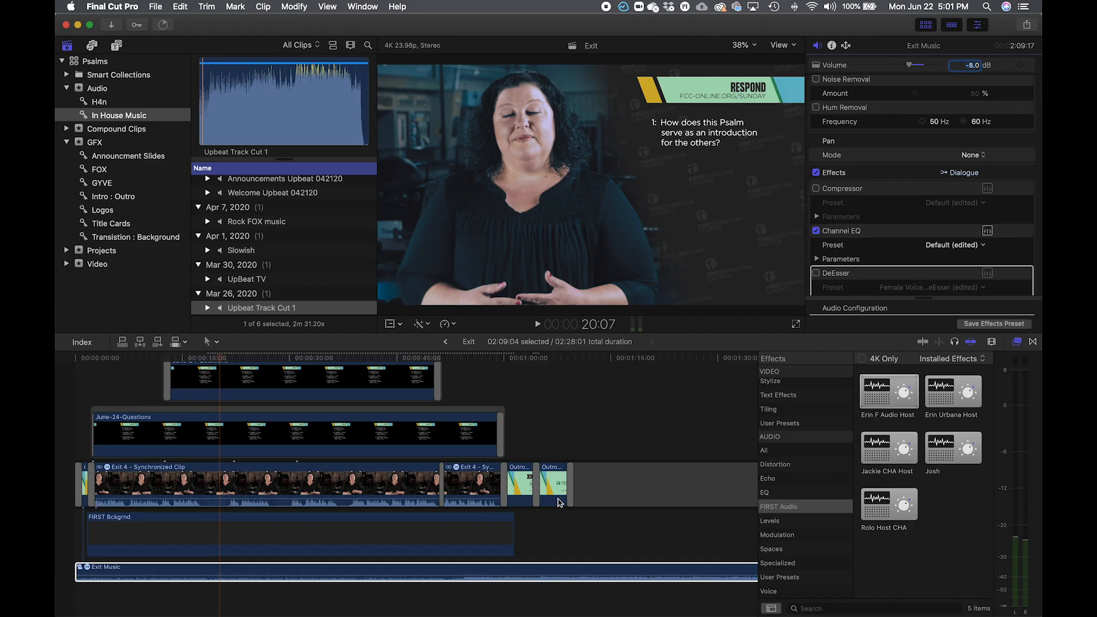
- Range-select the host clip's roughly 4-second pause after the first question, lower its audio to about -68 dB, and play it back
{"action": "scroll", "coordinate": [207, 517], "scroll_direction": "up", "scroll_amount": 5}
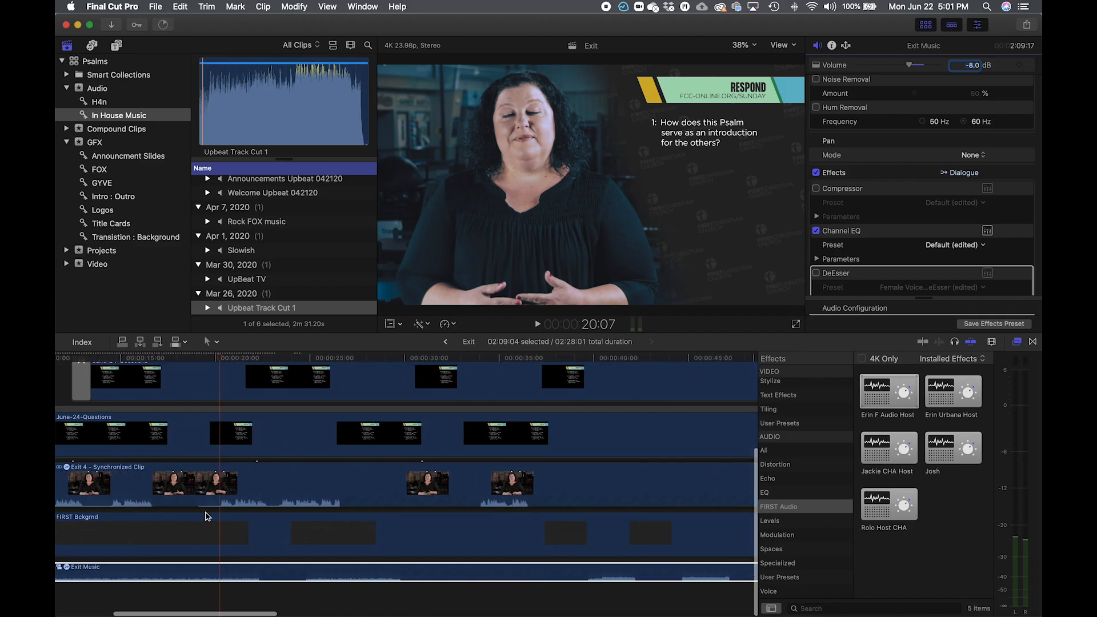
{"action": "scroll", "coordinate": [207, 517], "scroll_direction": "left", "scroll_amount": 6}
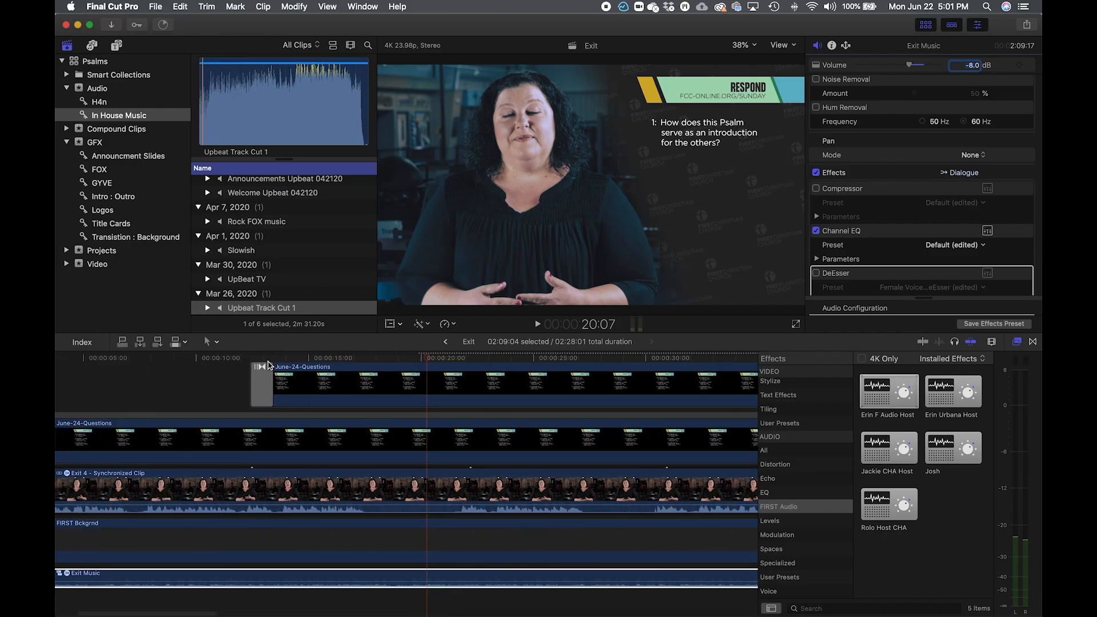
{"action": "left_click", "coordinate": [217, 344]}
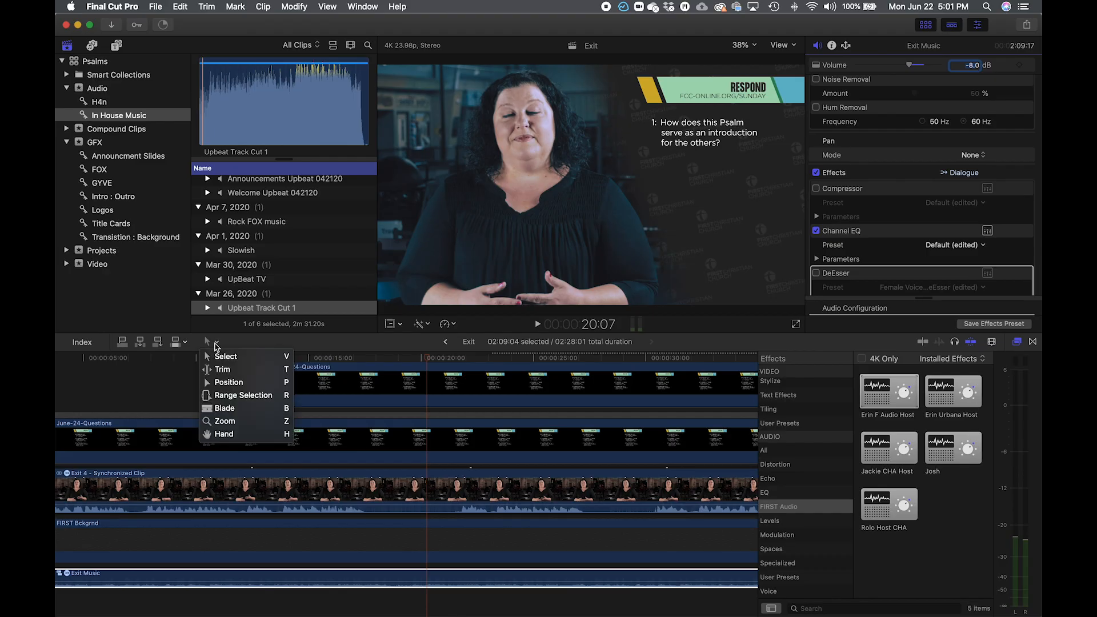
{"action": "left_click", "coordinate": [261, 404]}
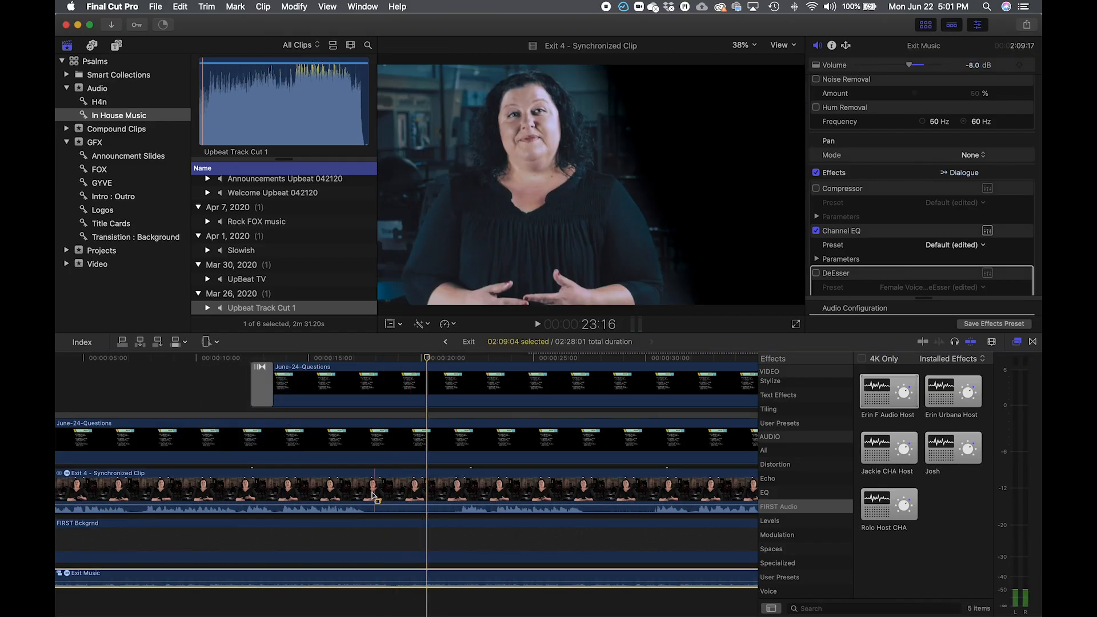
{"action": "left_click_drag", "start_coordinate": [371, 488], "coordinate": [463, 497]}
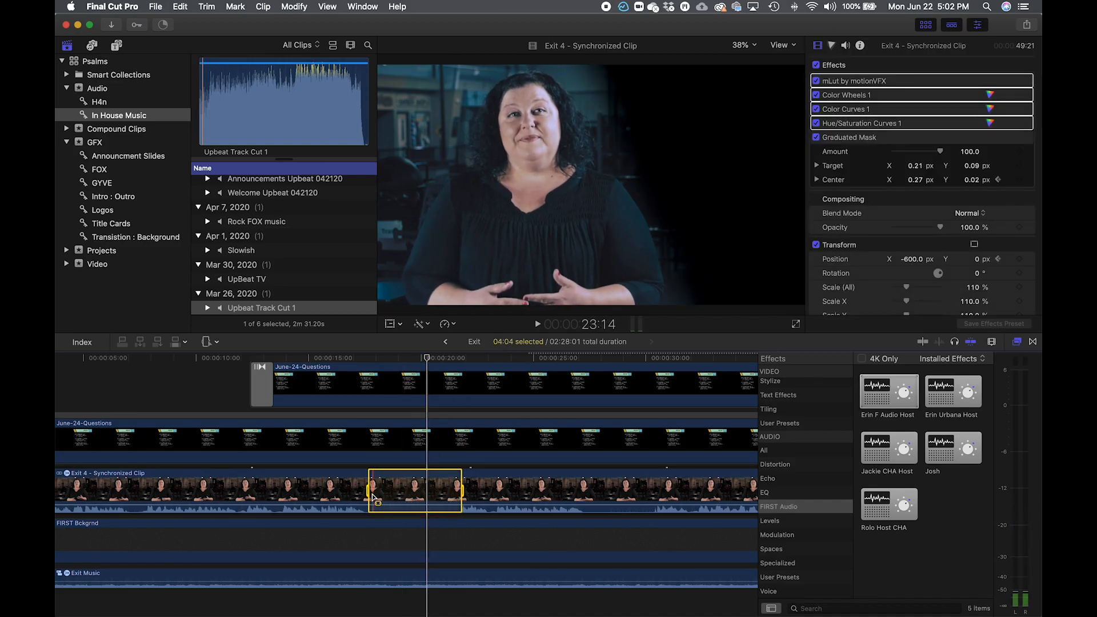
{"action": "left_click_drag", "start_coordinate": [369, 490], "coordinate": [369, 490]}
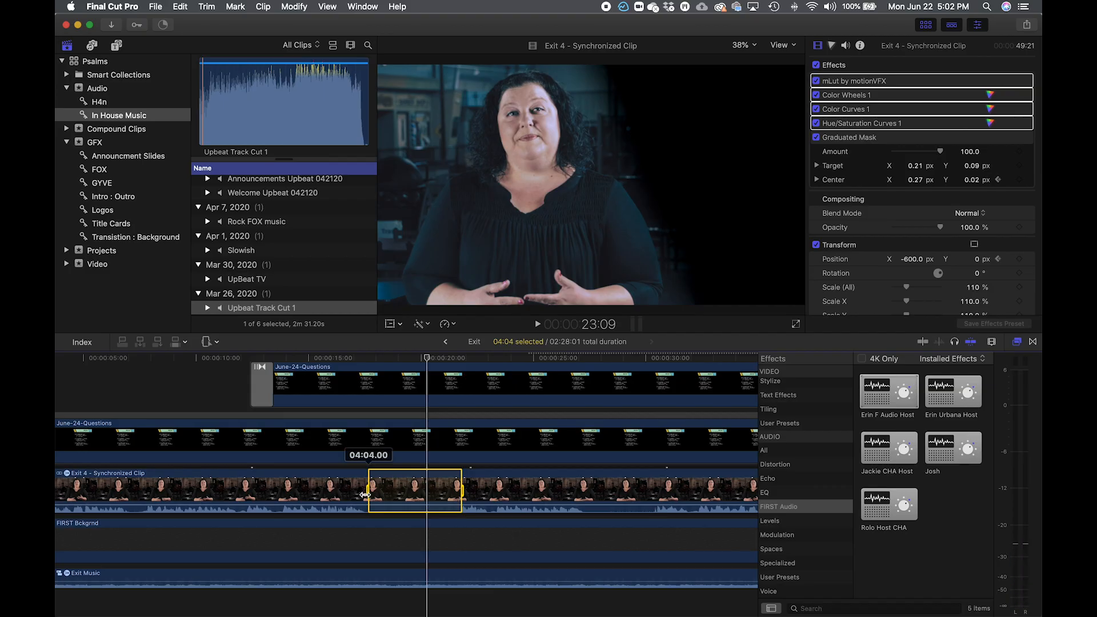
{"action": "mouse_move", "coordinate": [403, 506]}
{"action": "left_mouse_down"}
{"action": "mouse_move", "coordinate": [403, 486]}
{"action": "mouse_move", "coordinate": [404, 510]}
{"action": "left_mouse_up"}
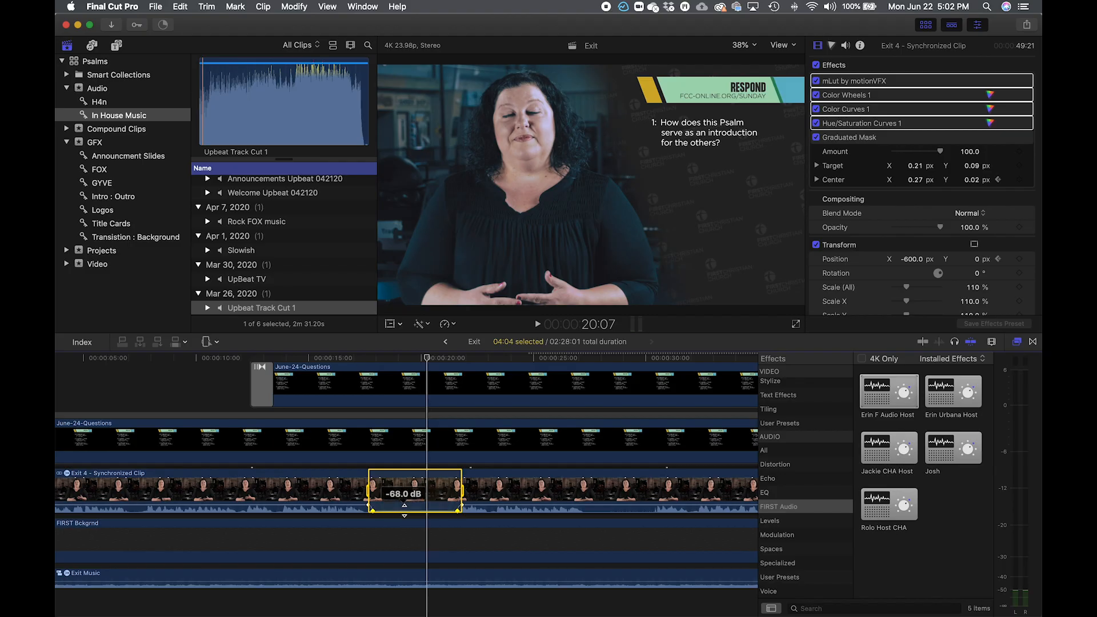
{"action": "left_click", "coordinate": [334, 358]}
{"action": "key", "text": "space"}
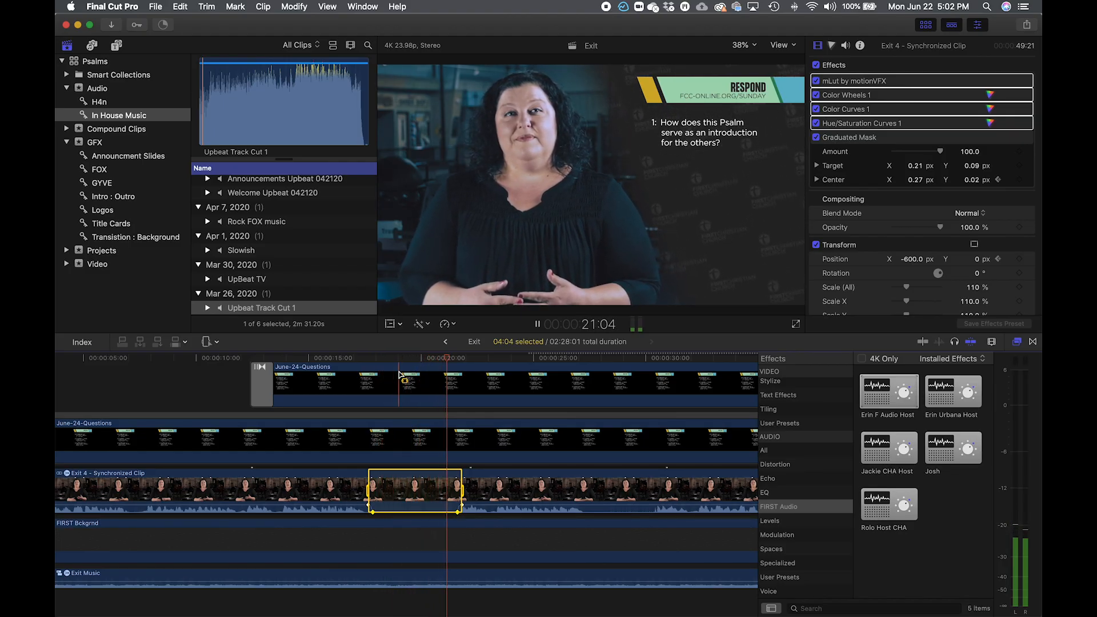
{"action": "key", "text": "space"}
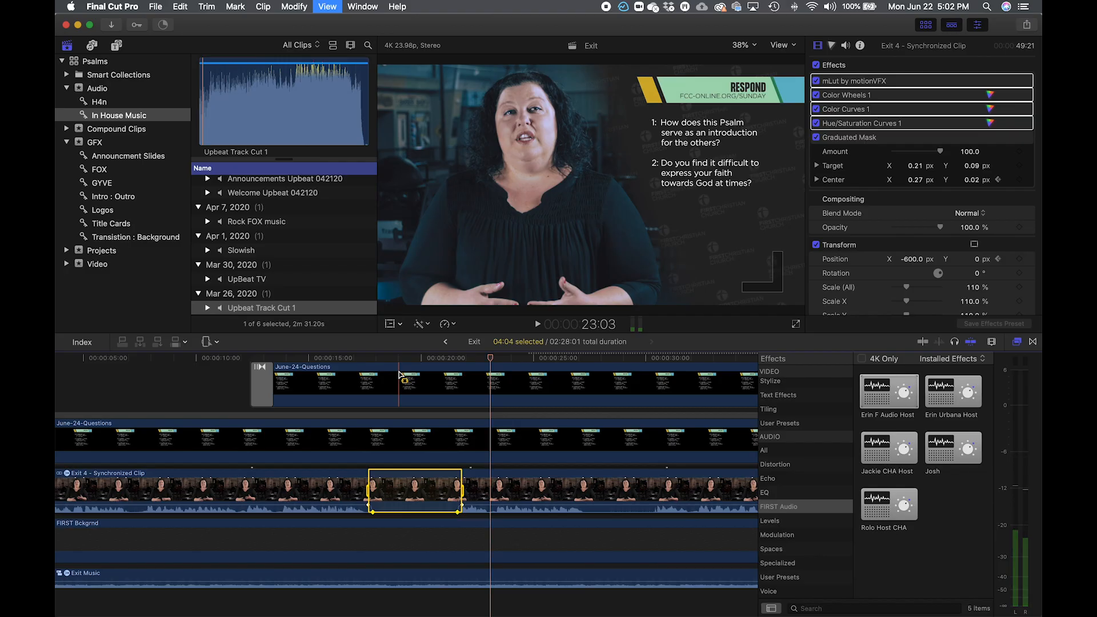
- Silence the host clip's pause of about 3 seconds after the second question and play back that gap
{"action": "scroll", "coordinate": [492, 492], "scroll_direction": "right", "scroll_amount": 5}
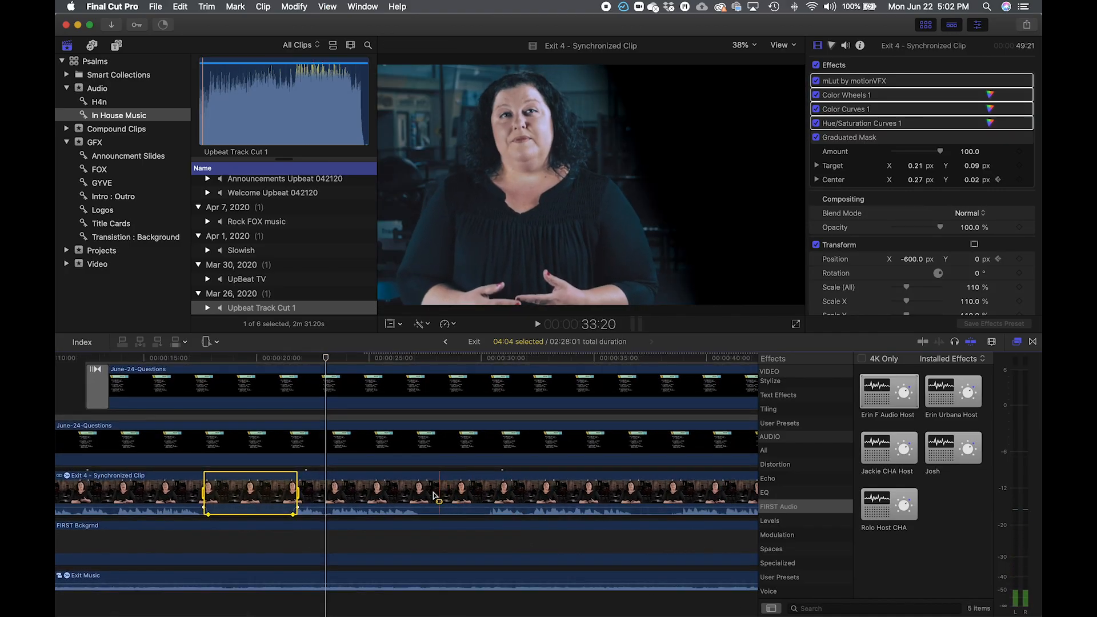
{"action": "left_click_drag", "start_coordinate": [420, 496], "coordinate": [492, 496]}
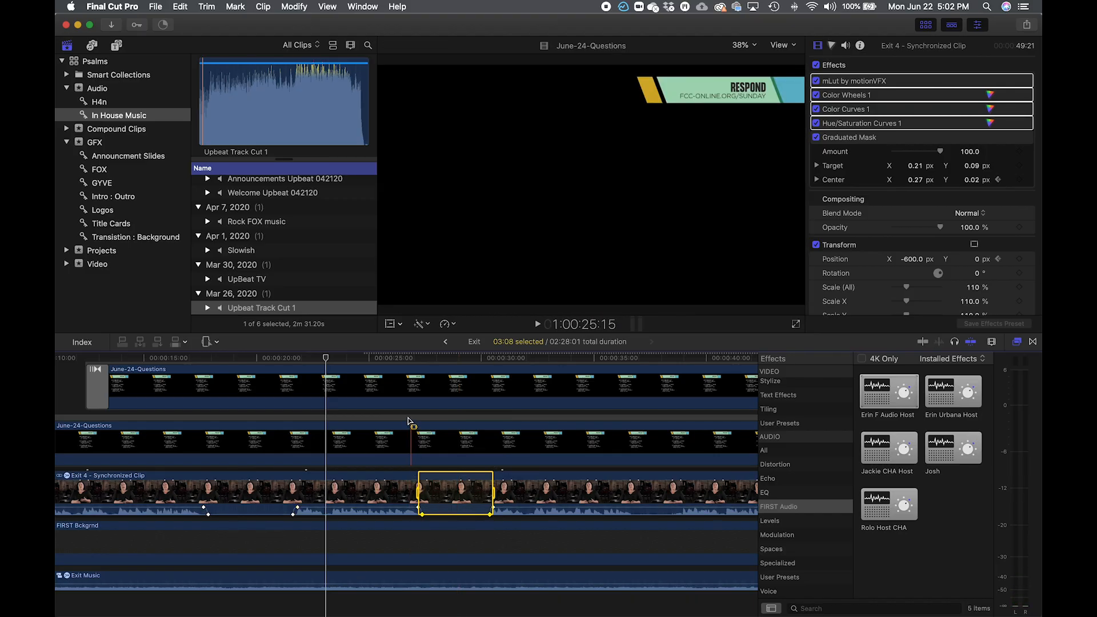
{"action": "left_click", "coordinate": [399, 359]}
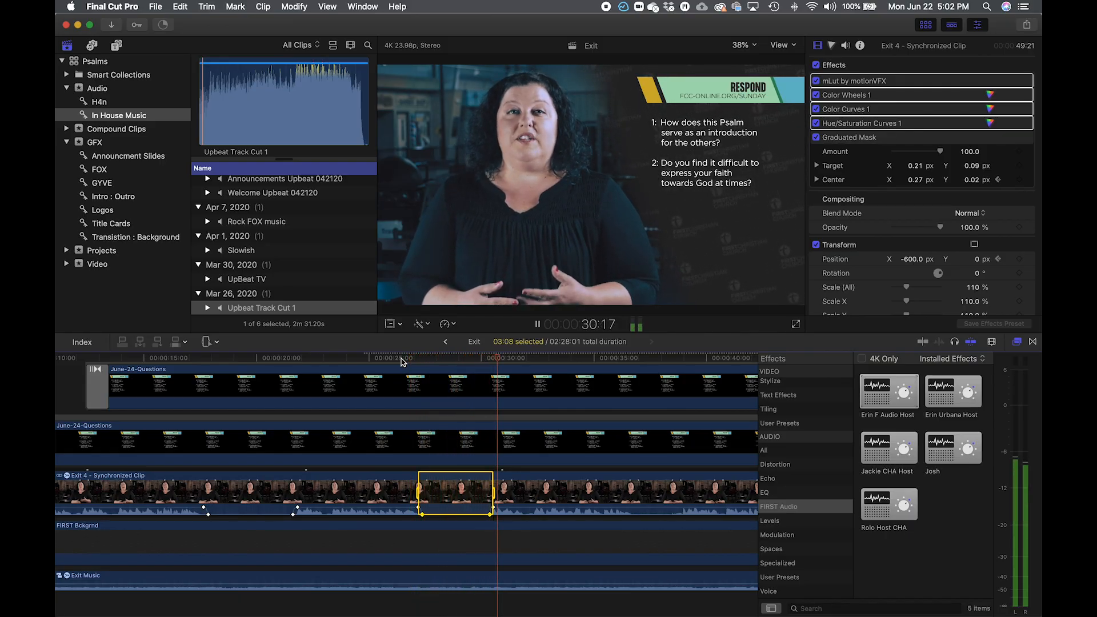
{"action": "key", "text": "space"}
- Silence the host clip's pause of about 2 seconds after the third question and play back that gap
{"action": "scroll", "coordinate": [591, 492], "scroll_direction": "right", "scroll_amount": 5}
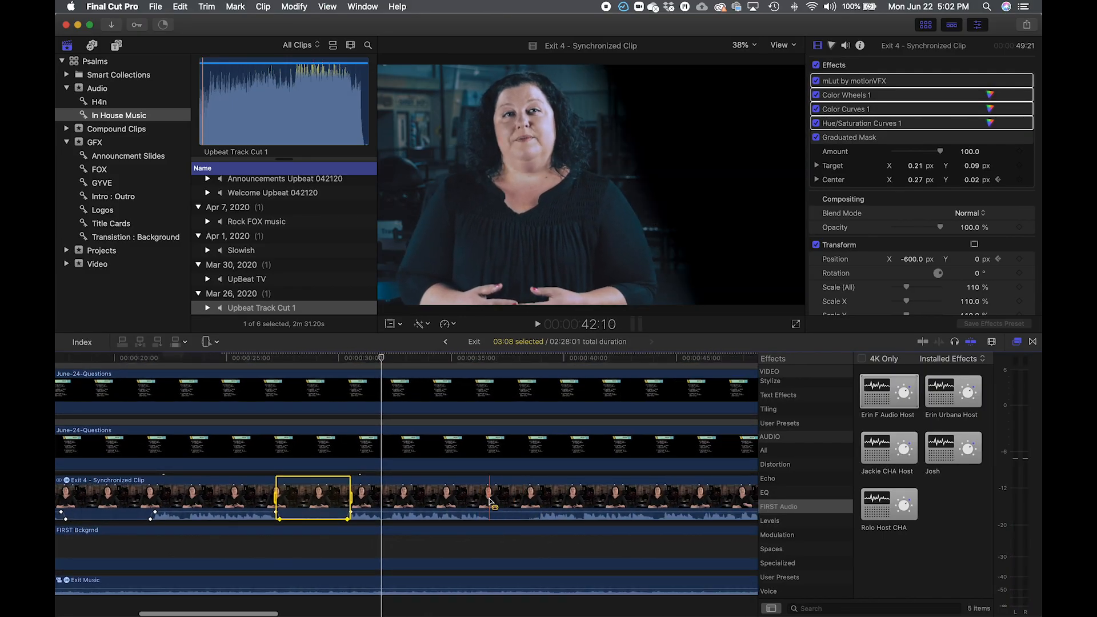
{"action": "left_click_drag", "start_coordinate": [489, 503], "coordinate": [544, 508]}
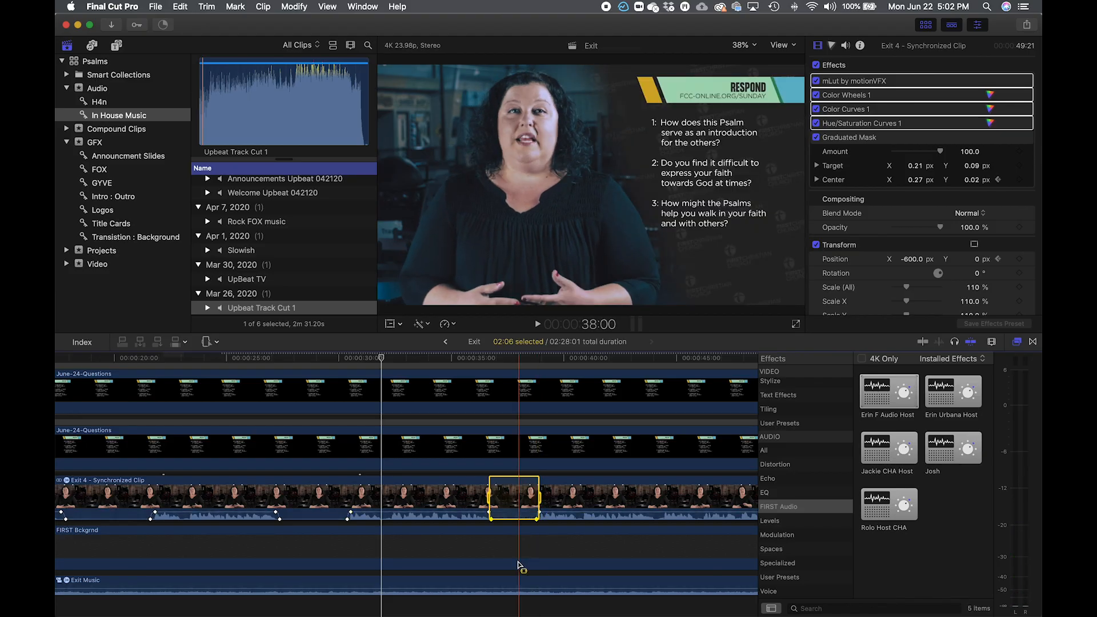
{"action": "left_click", "coordinate": [467, 360]}
{"action": "key", "text": "space"}
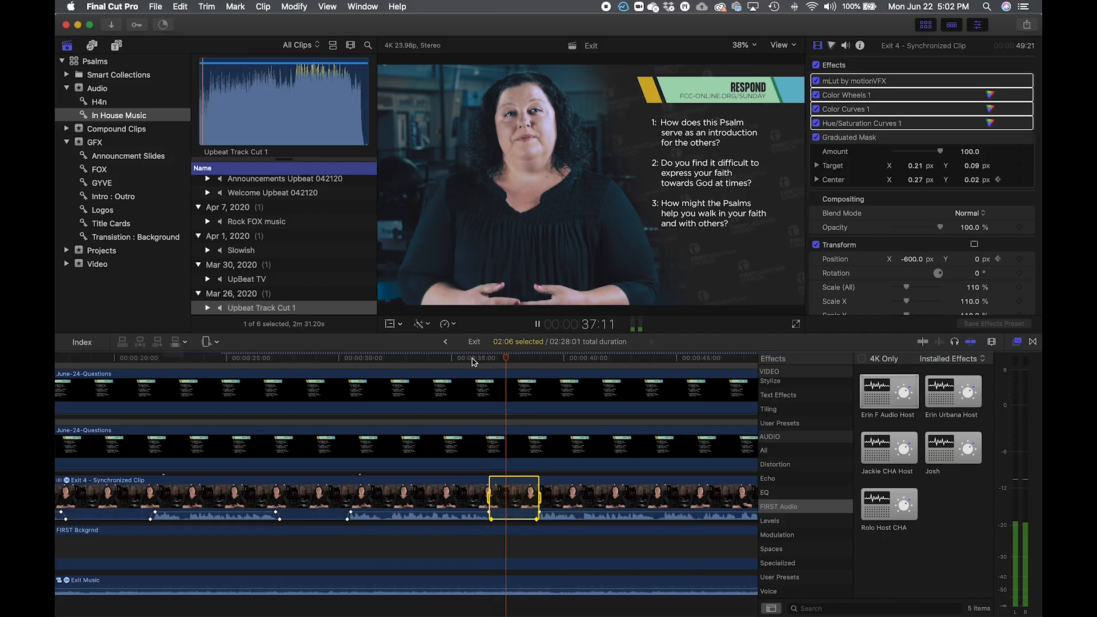
{"action": "key", "text": "space"}
- Range-select about 1 second at the end of the last host clip, into the transition, silence its audio and play it back
{"action": "scroll", "coordinate": [618, 435], "scroll_direction": "down", "scroll_amount": 3}
{"action": "scroll", "coordinate": [619, 435], "scroll_direction": "right", "scroll_amount": 10}
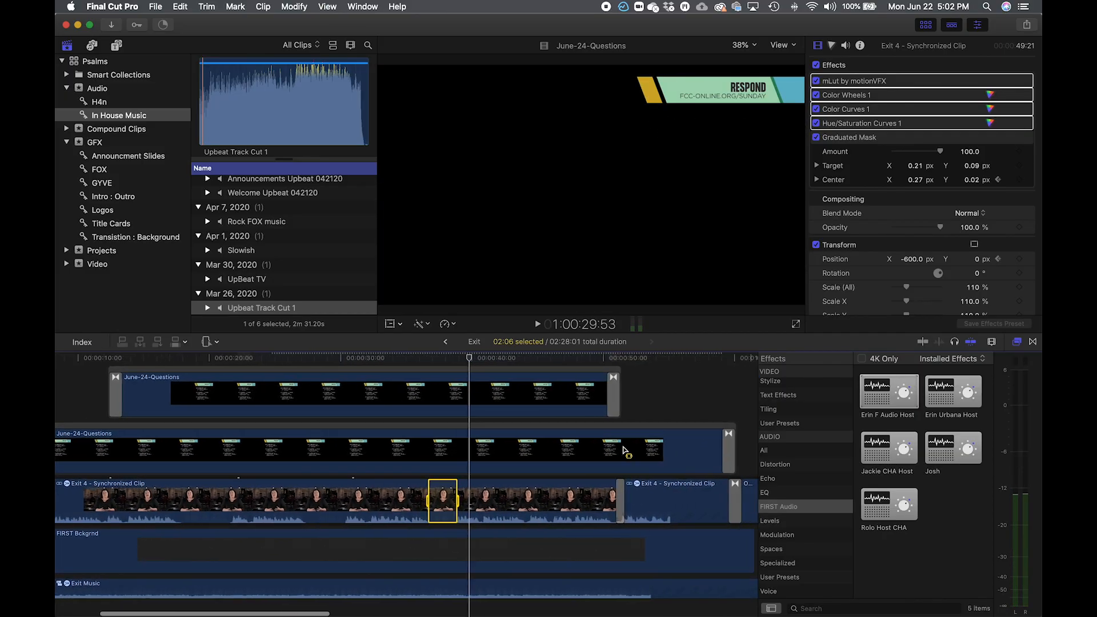
{"action": "scroll", "coordinate": [383, 507], "scroll_direction": "up", "scroll_amount": 5}
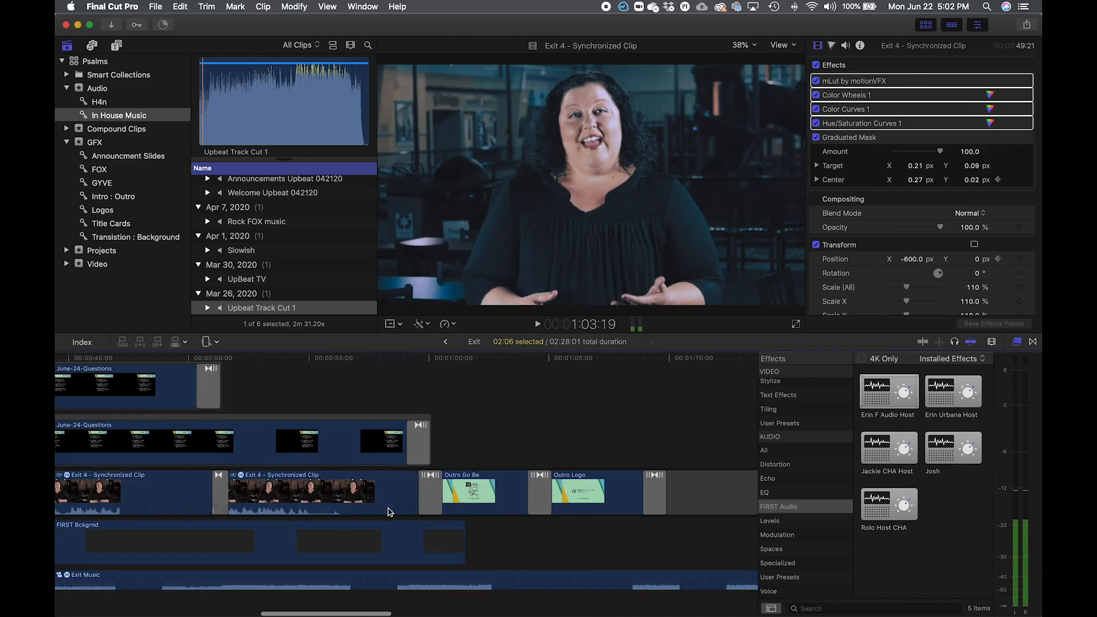
{"action": "scroll", "coordinate": [550, 502], "scroll_direction": "right", "scroll_amount": 2}
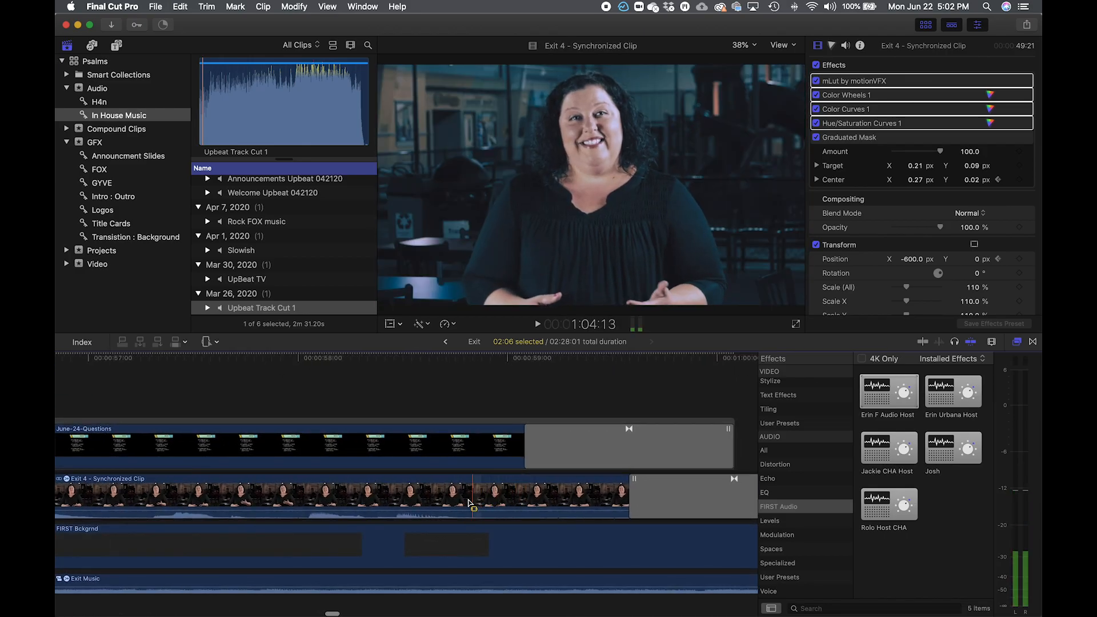
{"action": "left_click_drag", "start_coordinate": [492, 503], "coordinate": [708, 503]}
{"action": "left_click_drag", "start_coordinate": [578, 509], "coordinate": [580, 530]}
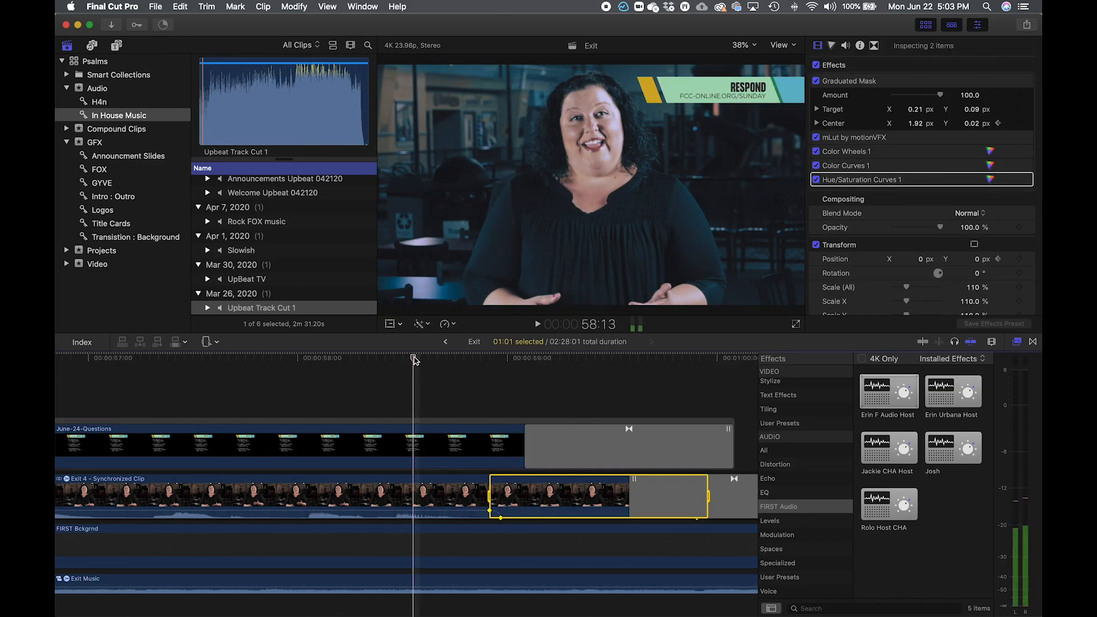
{"action": "key", "text": "space"}
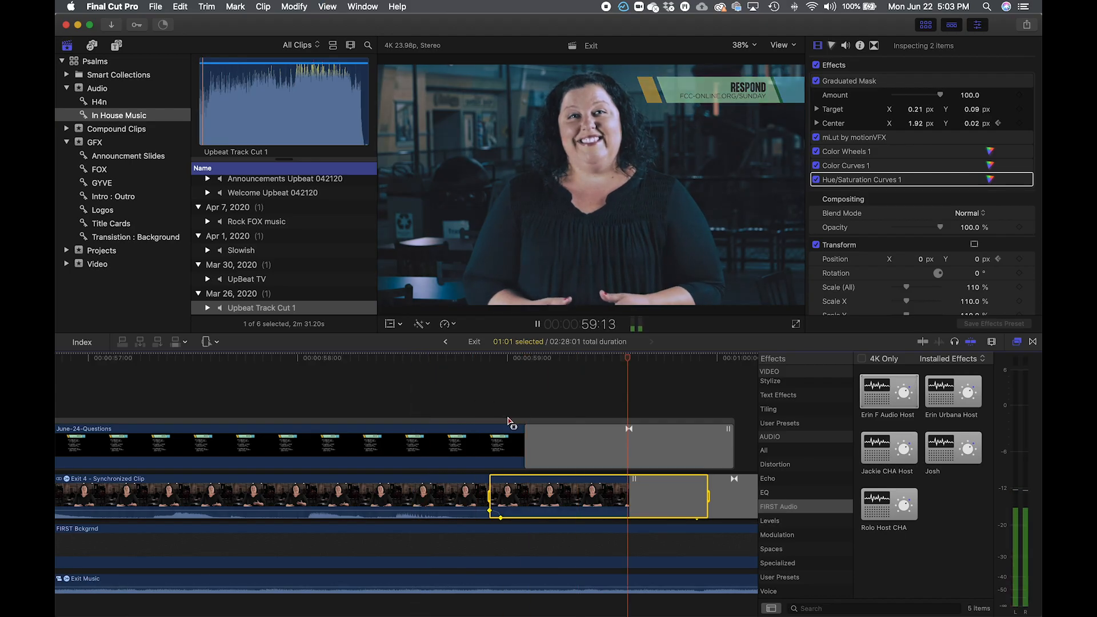
{"action": "key", "text": "space"}
- Play back several spots across the timeline to check the silenced pauses and the host's ending against the music
{"action": "key", "text": "super+minus"}
{"action": "key", "text": "super+minus"}
{"action": "key", "text": "super+minus"}
{"action": "key", "text": "super+minus"}
{"action": "key", "text": "super+minus"}
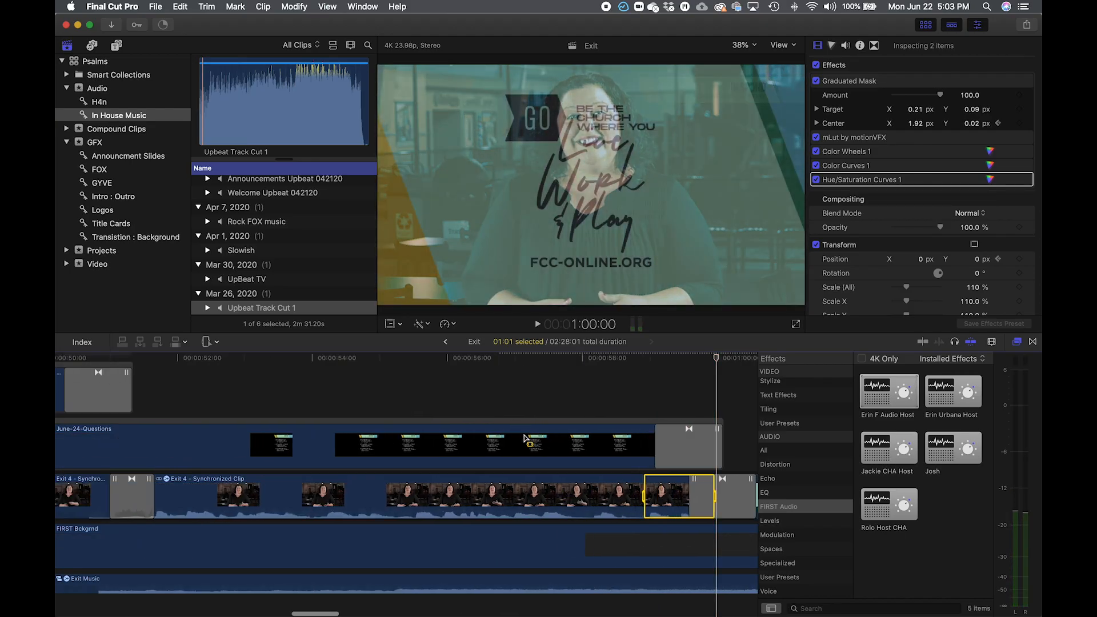
{"action": "key", "text": "super+minus"}
{"action": "key", "text": "super+minus"}
{"action": "key", "text": "super+minus"}
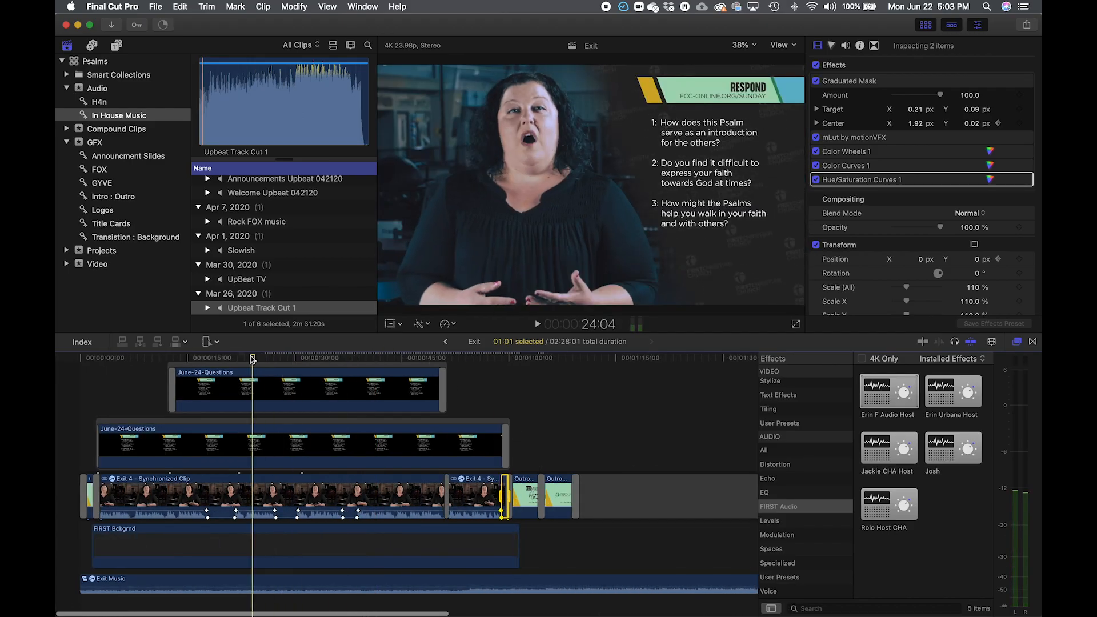
{"action": "key", "text": "space"}
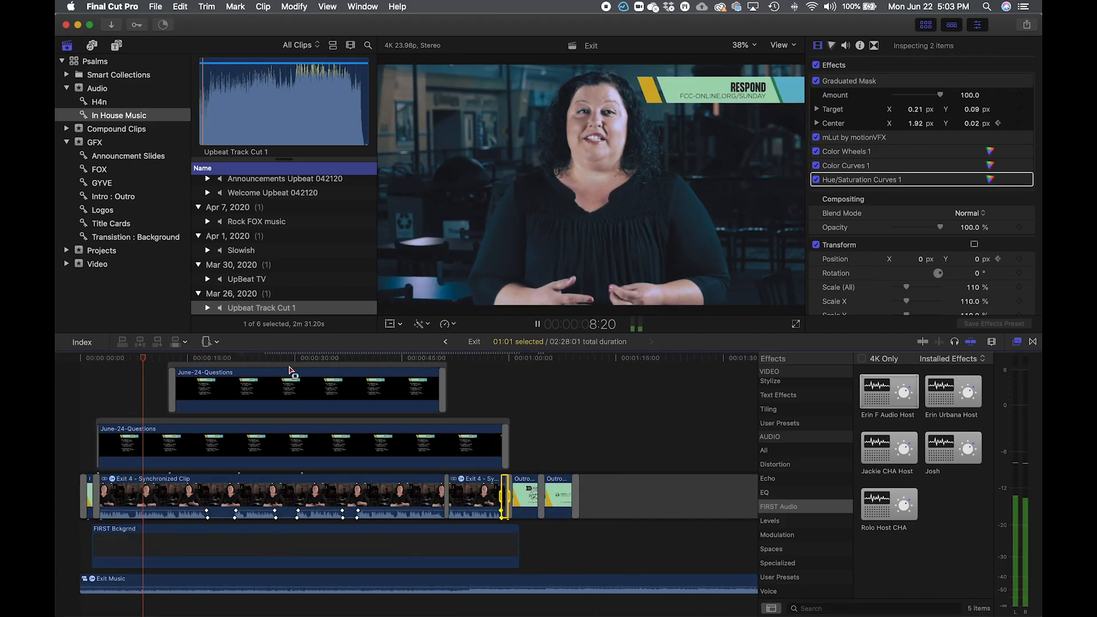
{"action": "left_click", "coordinate": [340, 359]}
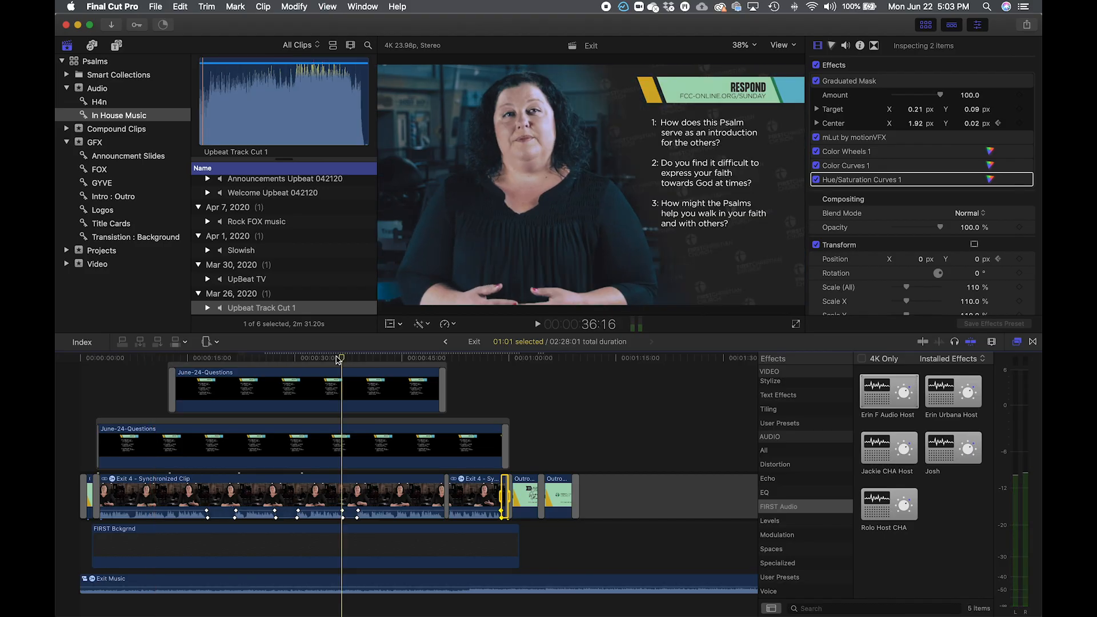
{"action": "key", "text": "space"}
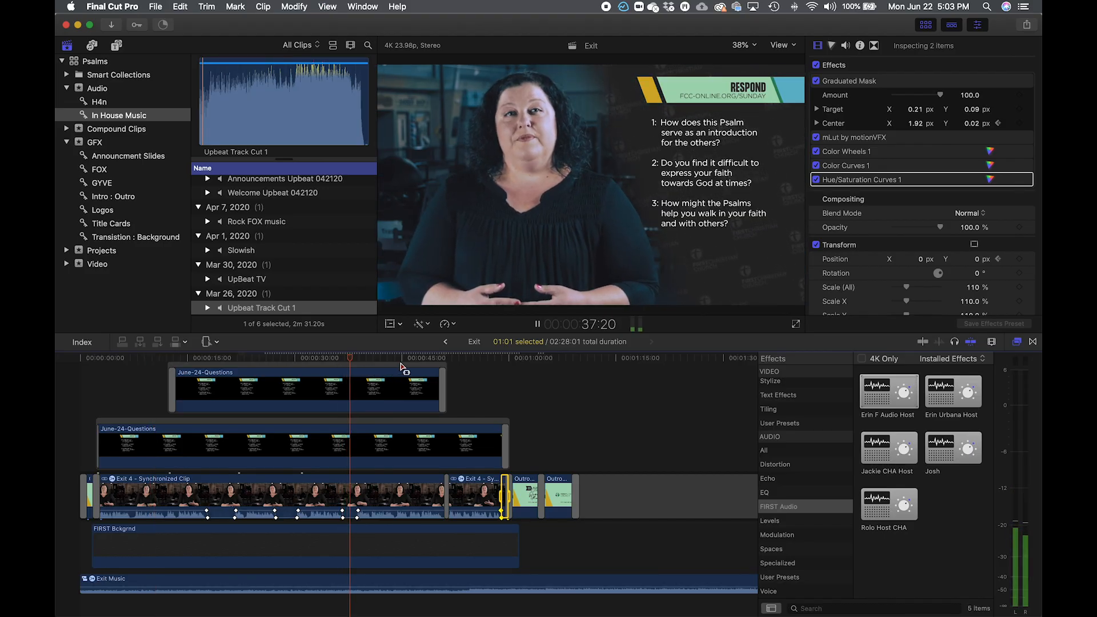
{"action": "key", "text": "space"}
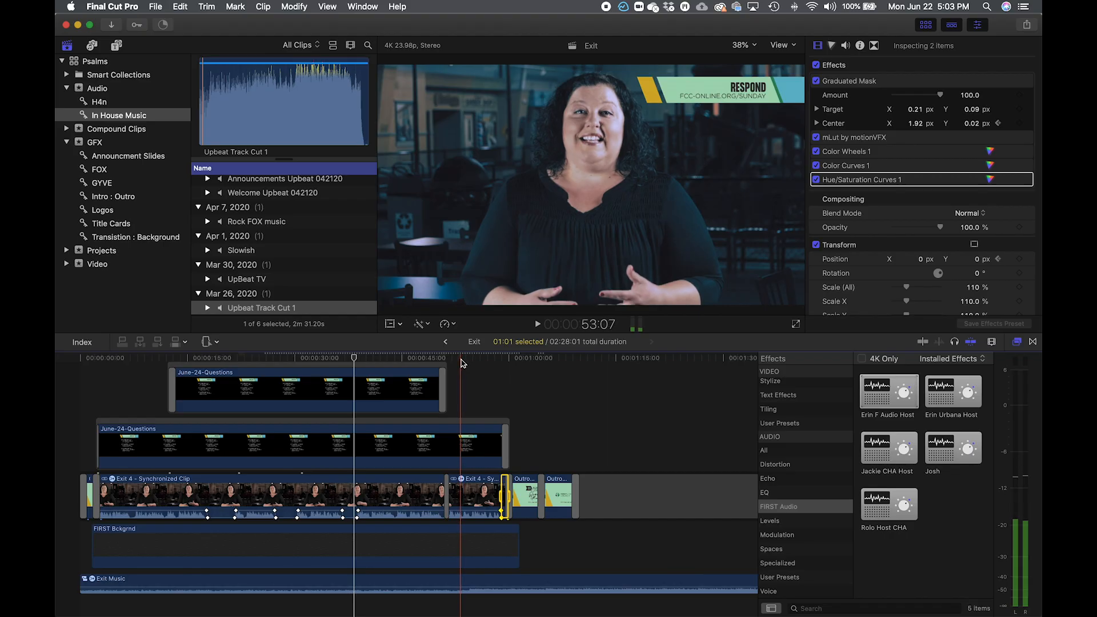
{"action": "left_click", "coordinate": [462, 362]}
{"action": "key", "text": "space"}
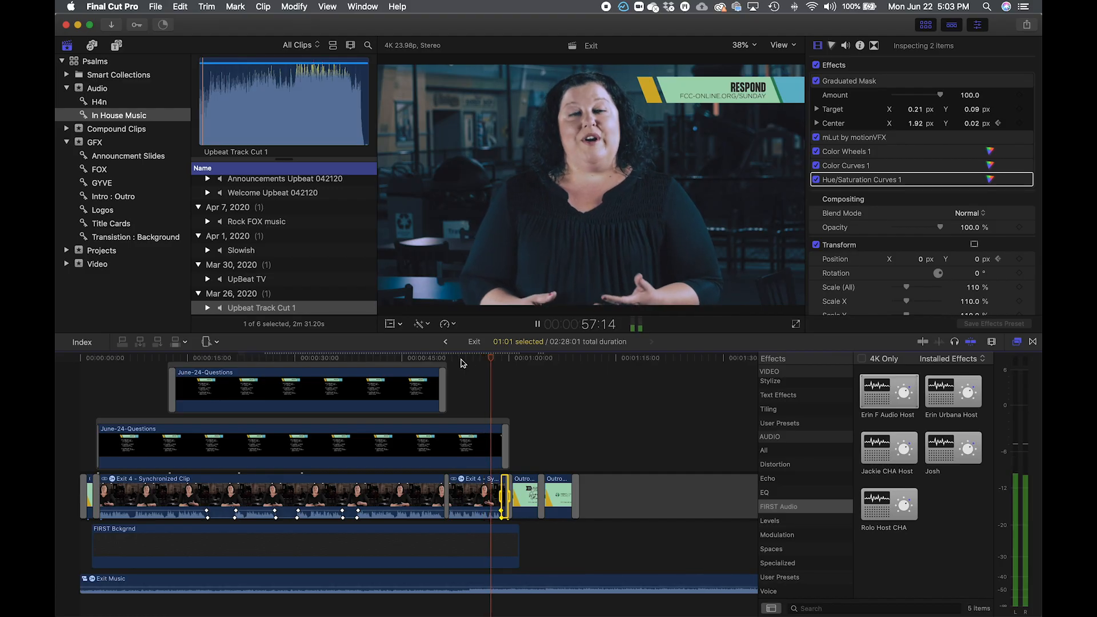
{"action": "key", "text": "space"}
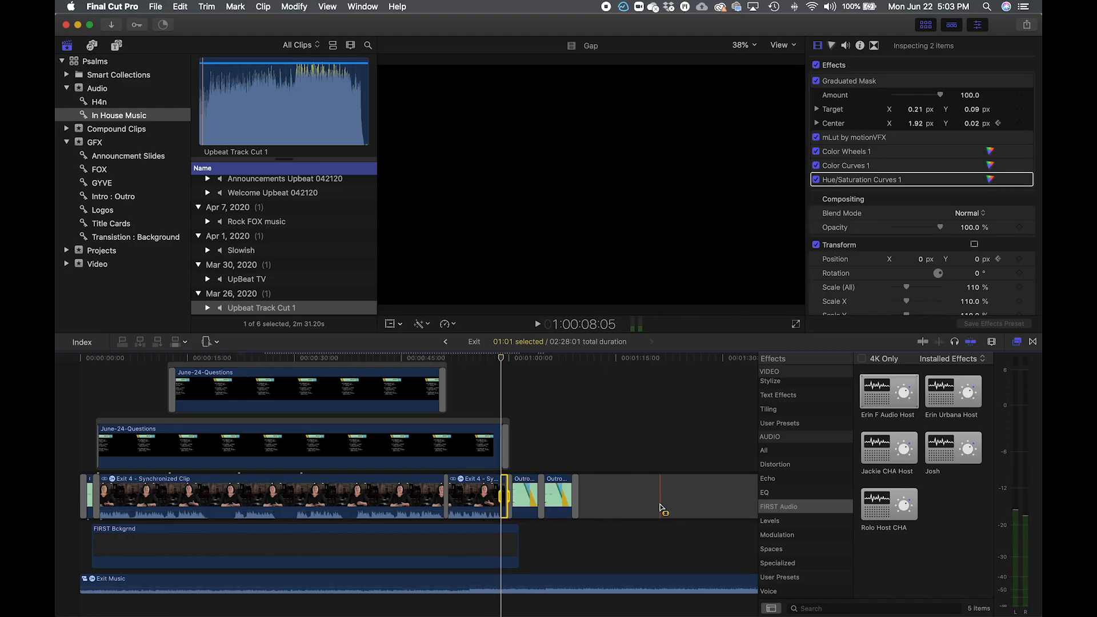
- Range-select the Exit Music clip from the end of the host's talk through the end of the music
{"action": "key", "text": "shift+z"}
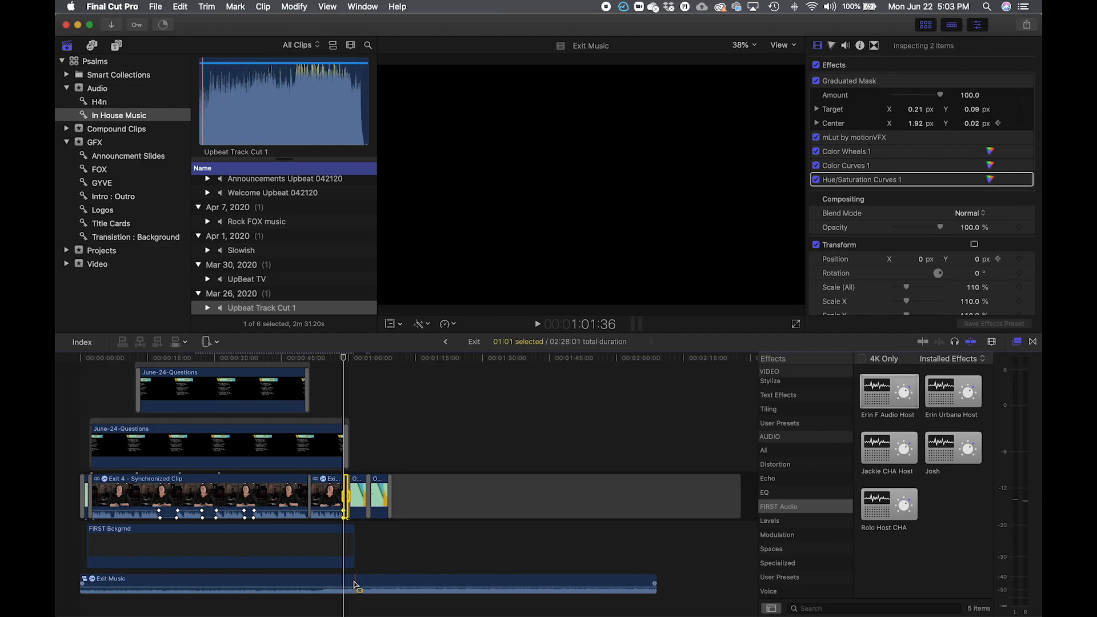
{"action": "left_click_drag", "start_coordinate": [346, 584], "coordinate": [674, 592]}
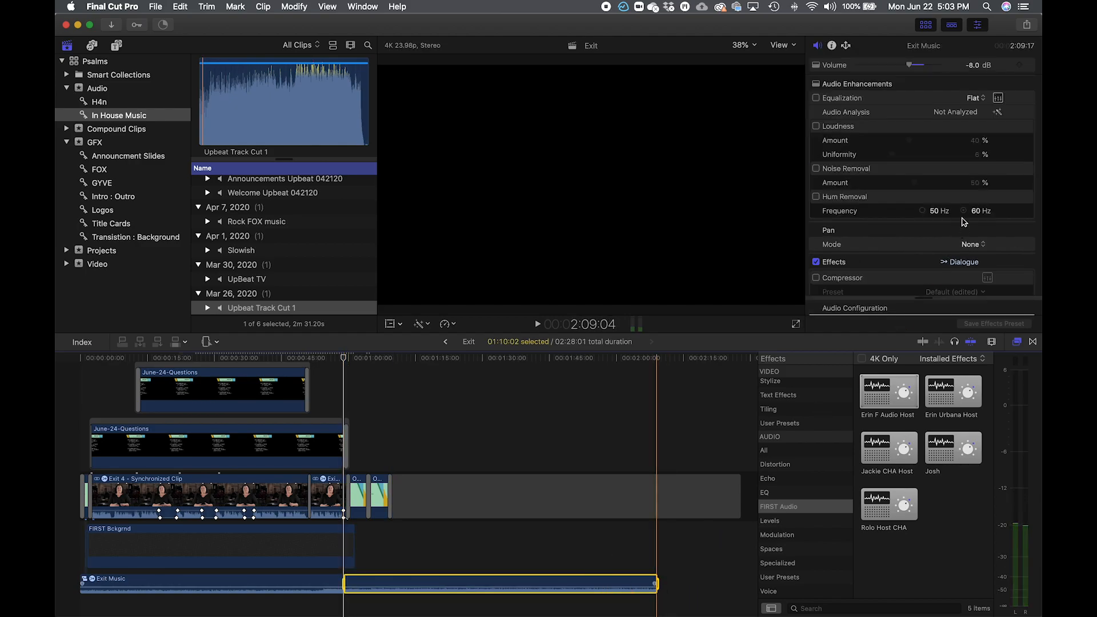
- Try setting the selected Exit Music range to 0 dB, play back the change, and undo it
{"action": "left_click", "coordinate": [973, 67]}
{"action": "key", "text": "Return"}
{"action": "left_click", "coordinate": [330, 359]}
{"action": "key", "text": "space"}
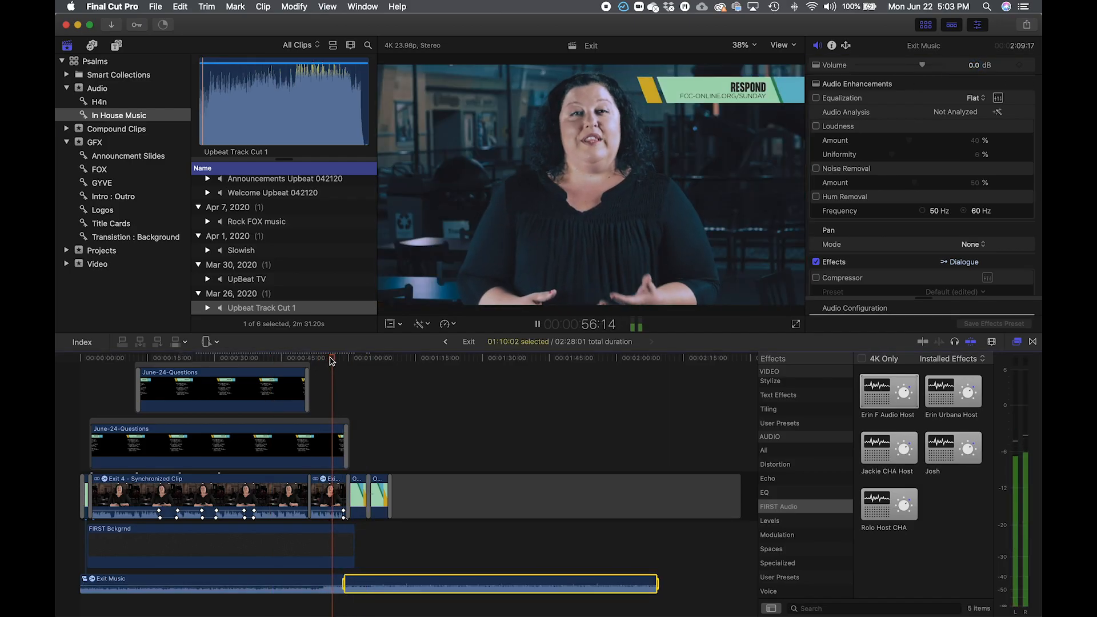
{"action": "key", "text": "space"}
{"action": "key", "text": "super+z"}
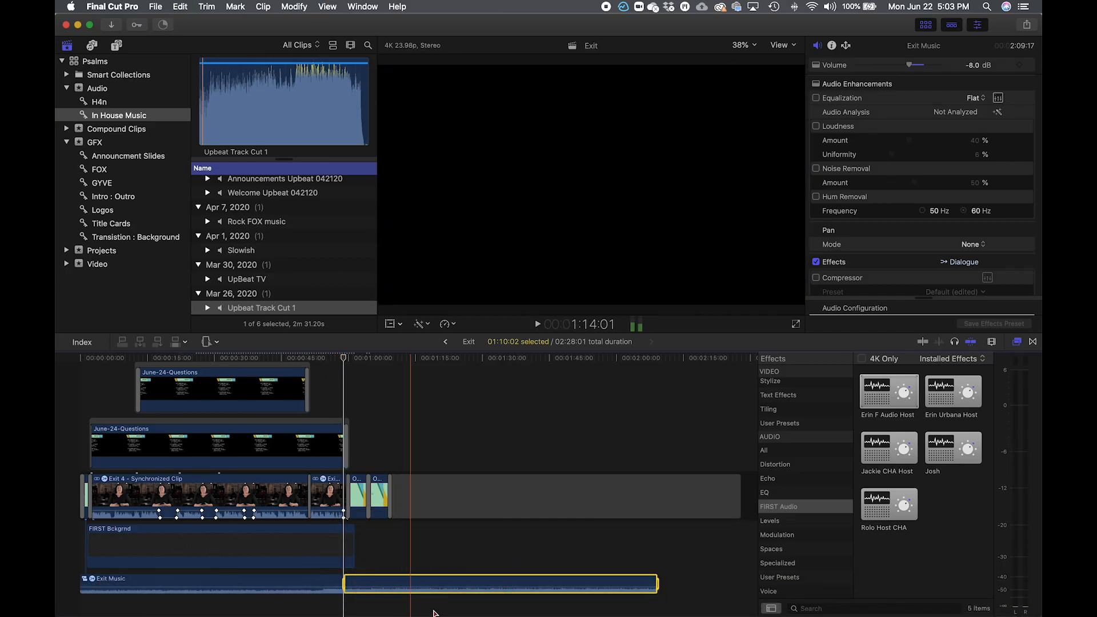
- Raise the selected Exit Music range to -1 dB with a gradual keyframed ramp into the outro graphics, and play back the transition
{"action": "key", "text": "super+equal"}
{"action": "key", "text": "super+equal"}
{"action": "left_click_drag", "start_coordinate": [389, 595], "coordinate": [389, 583]}
{"action": "scroll", "coordinate": [138, 493], "scroll_direction": "left", "scroll_amount": 4}
{"action": "scroll", "coordinate": [203, 504], "scroll_direction": "left", "scroll_amount": 2}
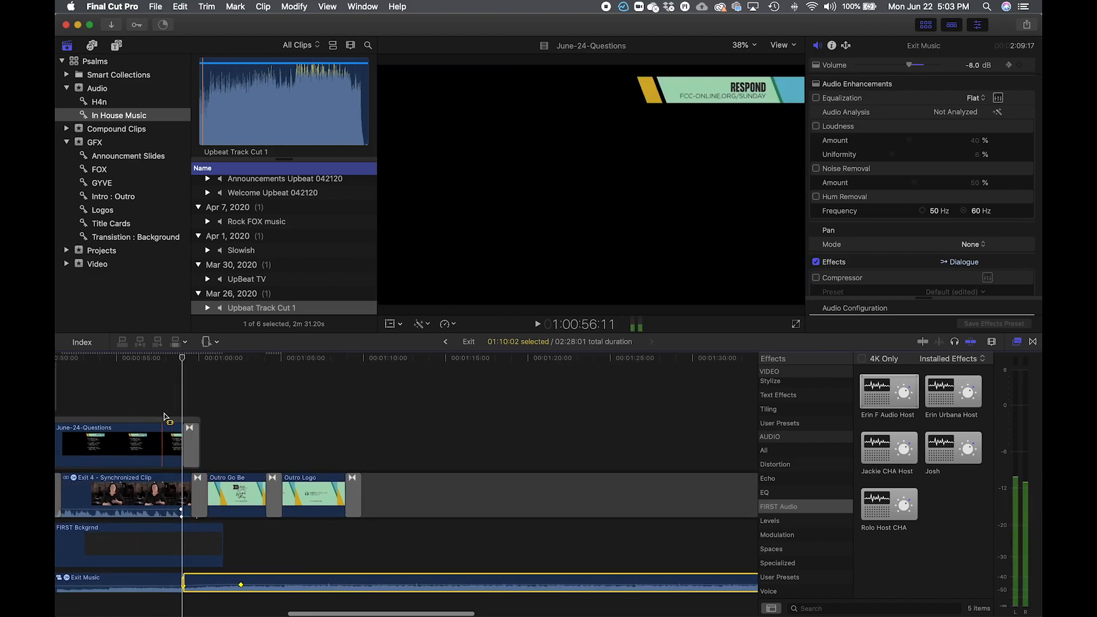
{"action": "left_click", "coordinate": [120, 359]}
{"action": "key", "text": "space"}
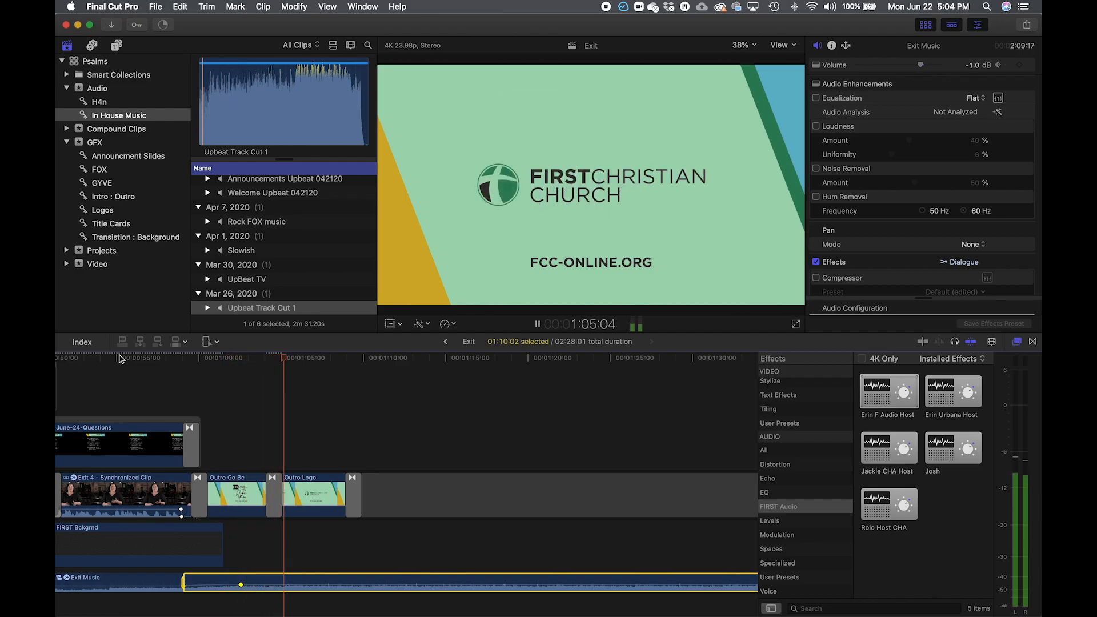
{"action": "key", "text": "space"}
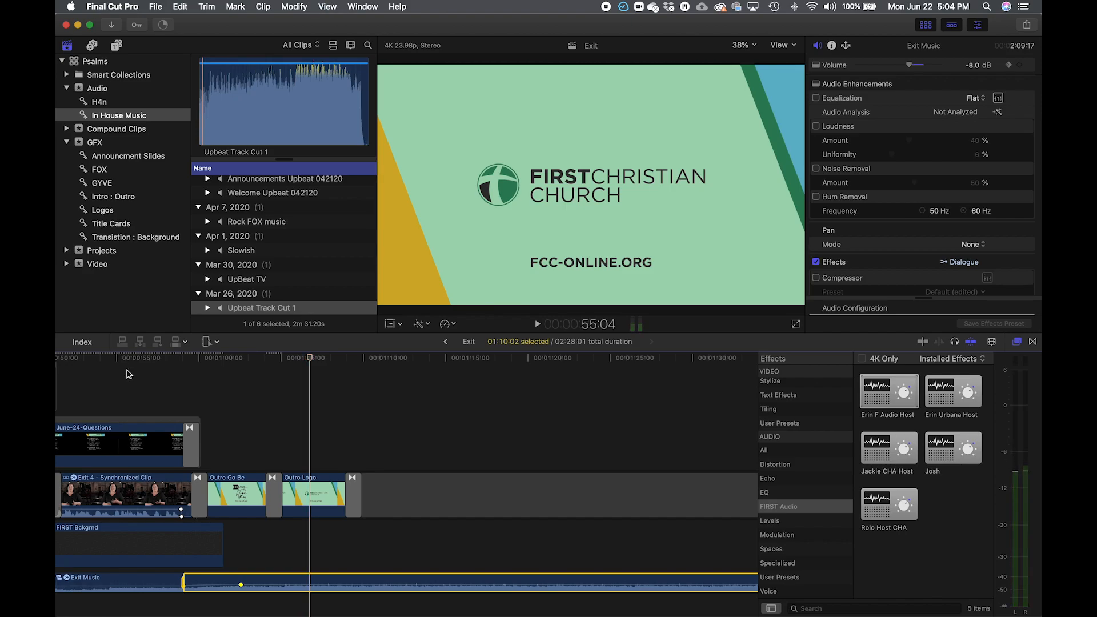
- Collapse the GFX and Audio events in the Psalms library
{"action": "key", "text": "super+minus"}
{"action": "key", "text": "super+minus"}
{"action": "key", "text": "super+minus"}
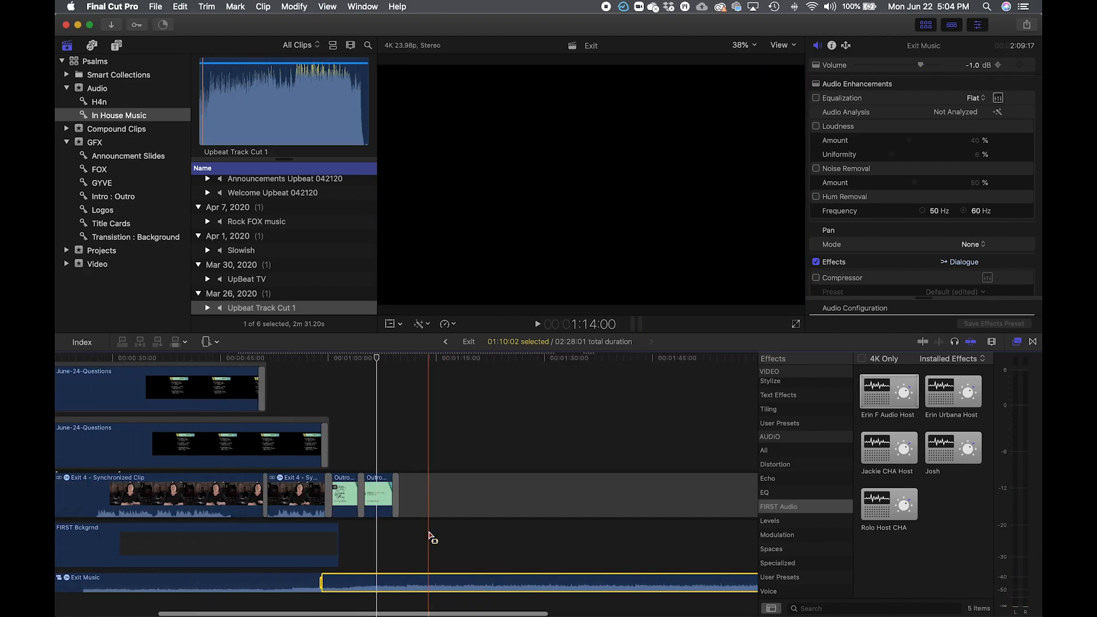
{"action": "key", "text": "super+minus"}
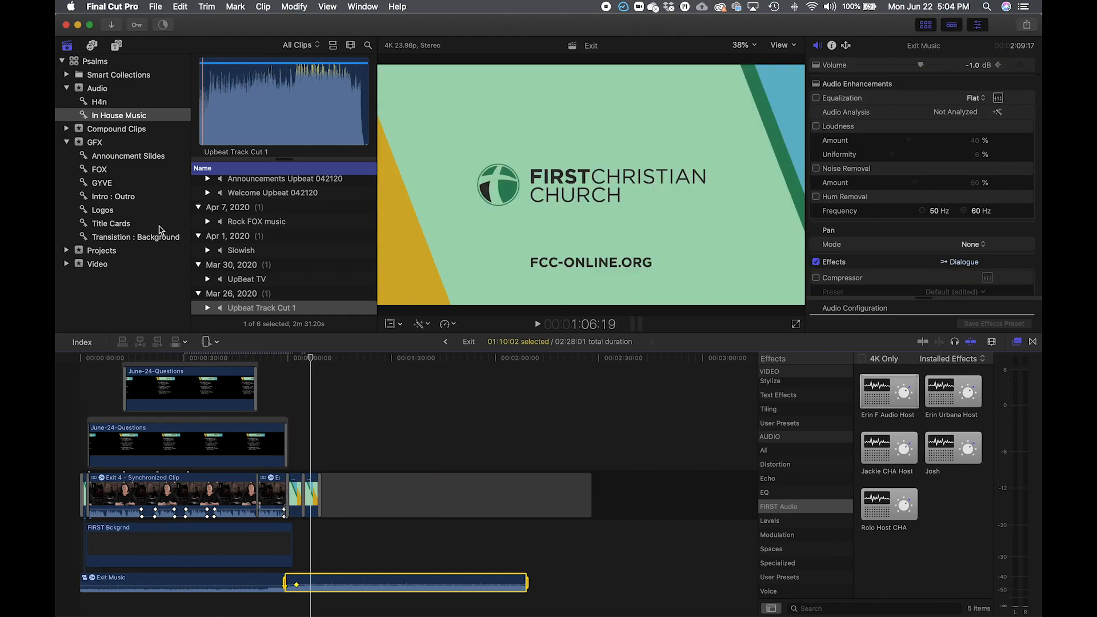
{"action": "left_click", "coordinate": [68, 143]}
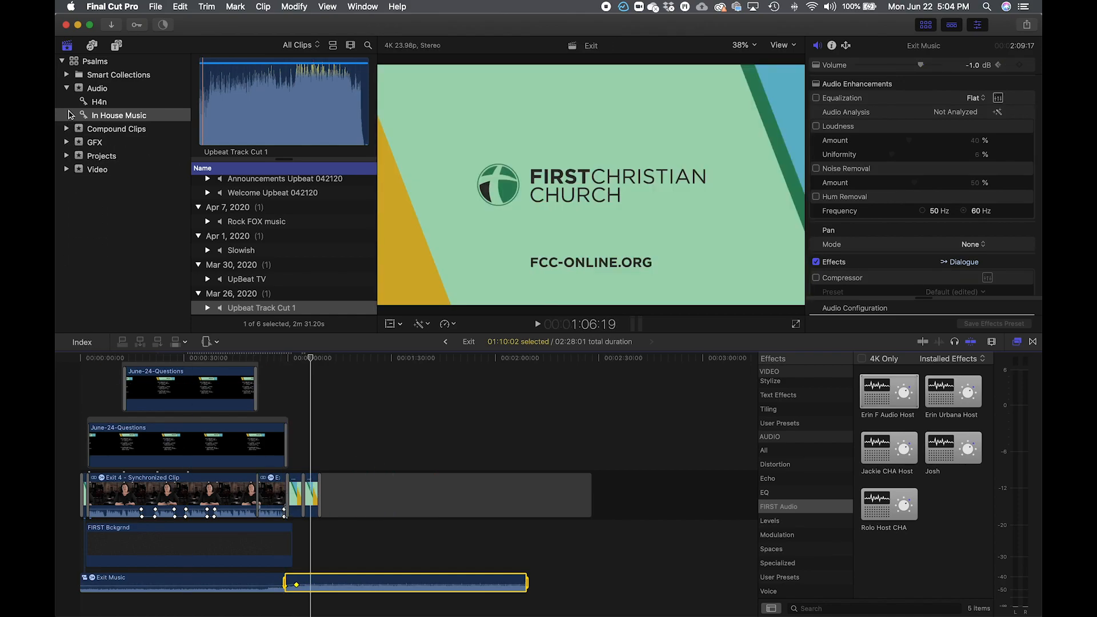
{"action": "left_click", "coordinate": [68, 90]}
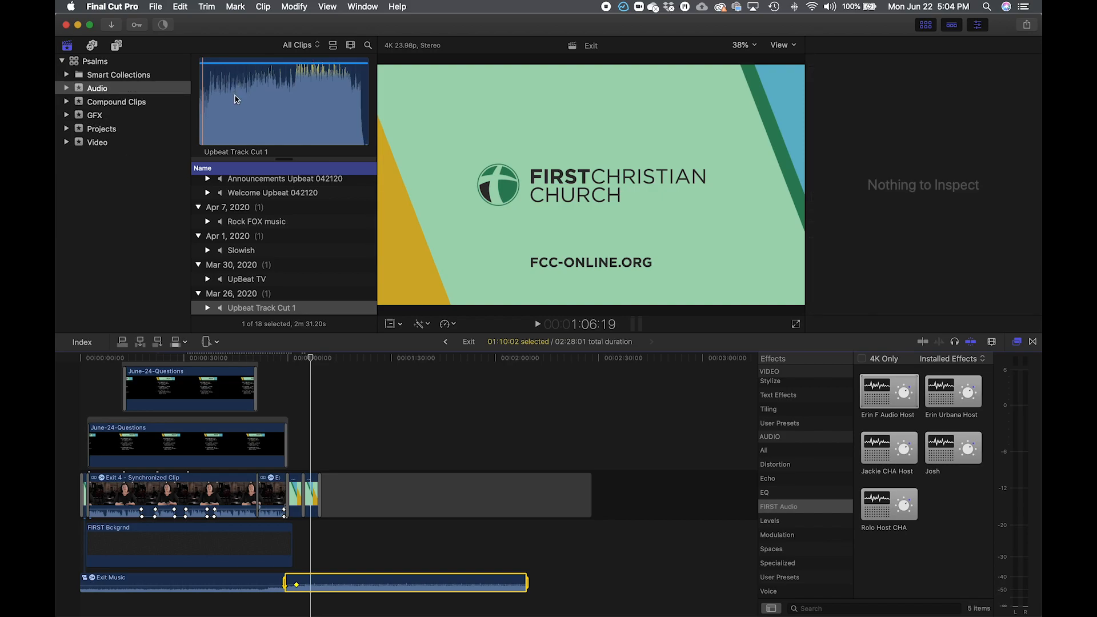
{"action": "left_click", "coordinate": [207, 129]}
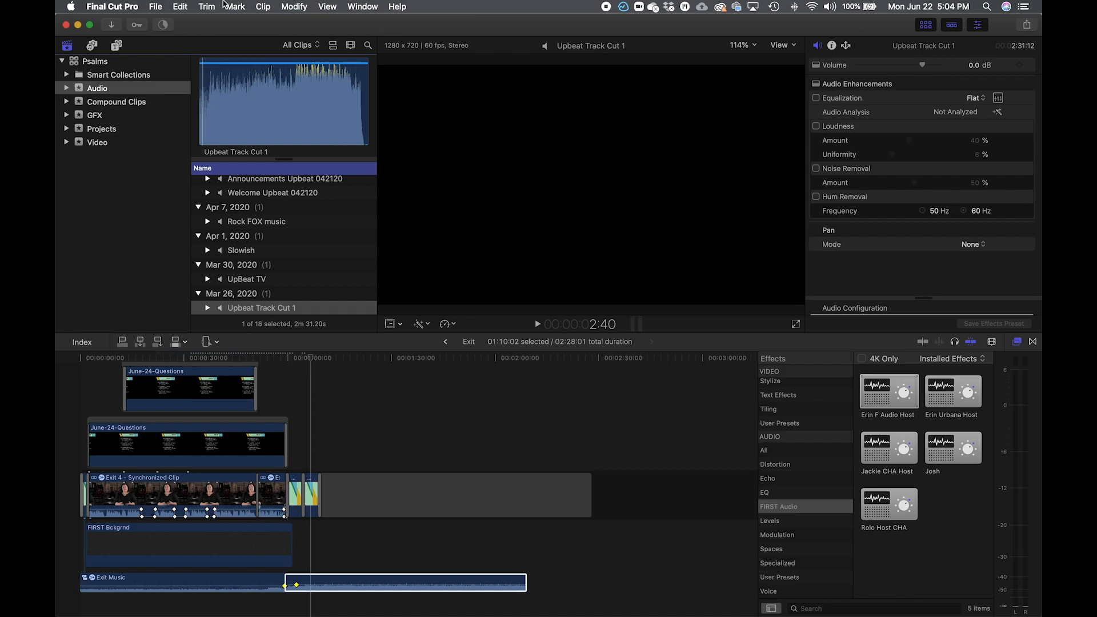
{"action": "left_click", "coordinate": [160, 6]}
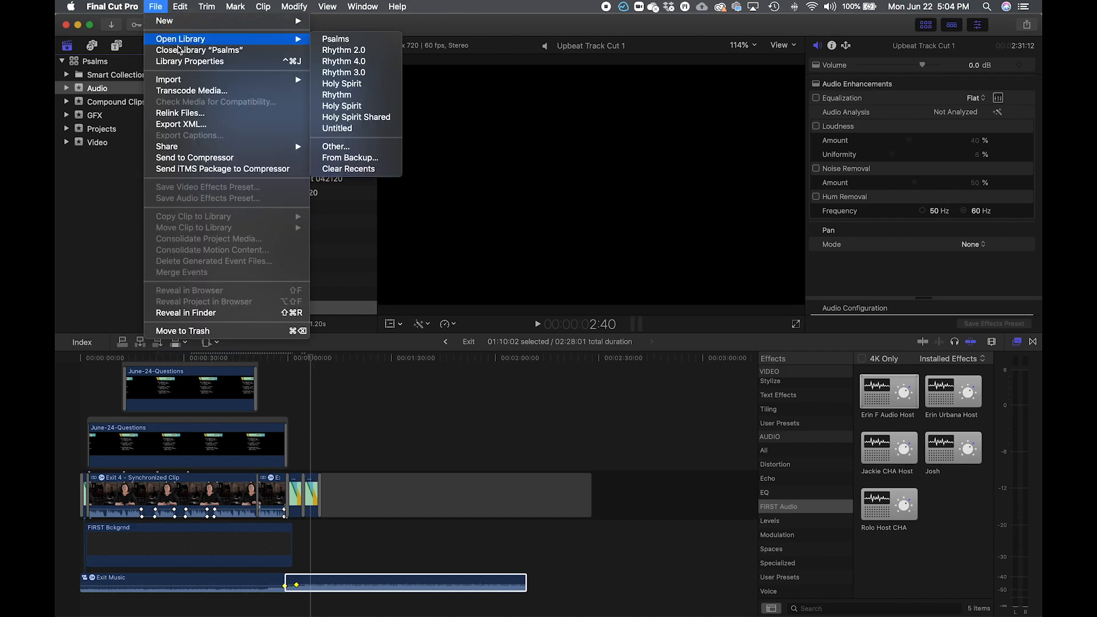
{"action": "mouse_move", "coordinate": [221, 43]}
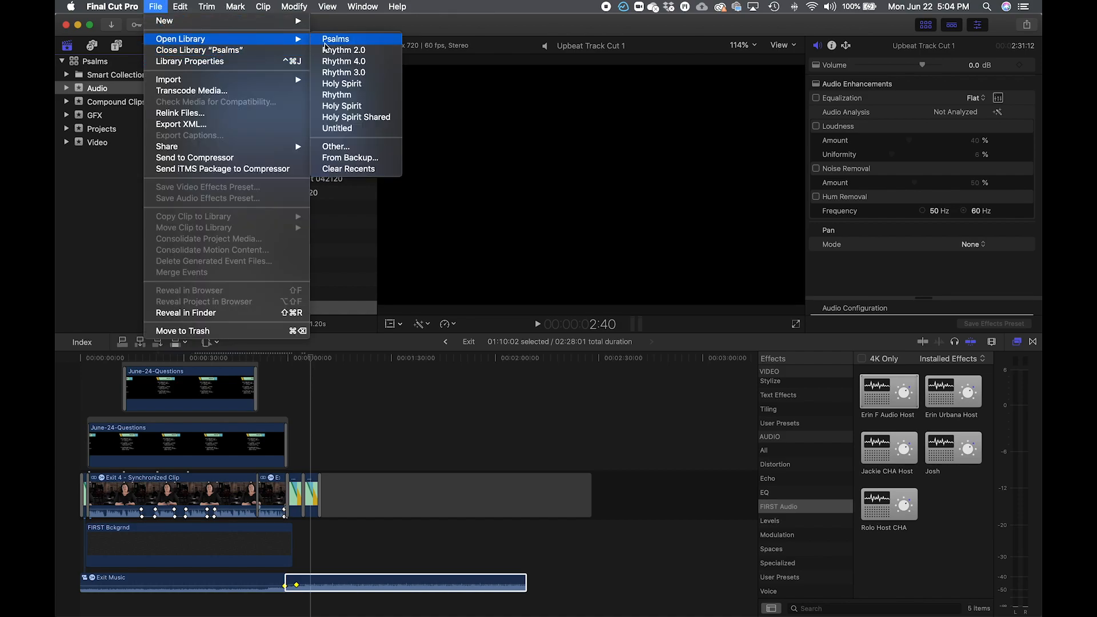
{"action": "left_click", "coordinate": [88, 242]}
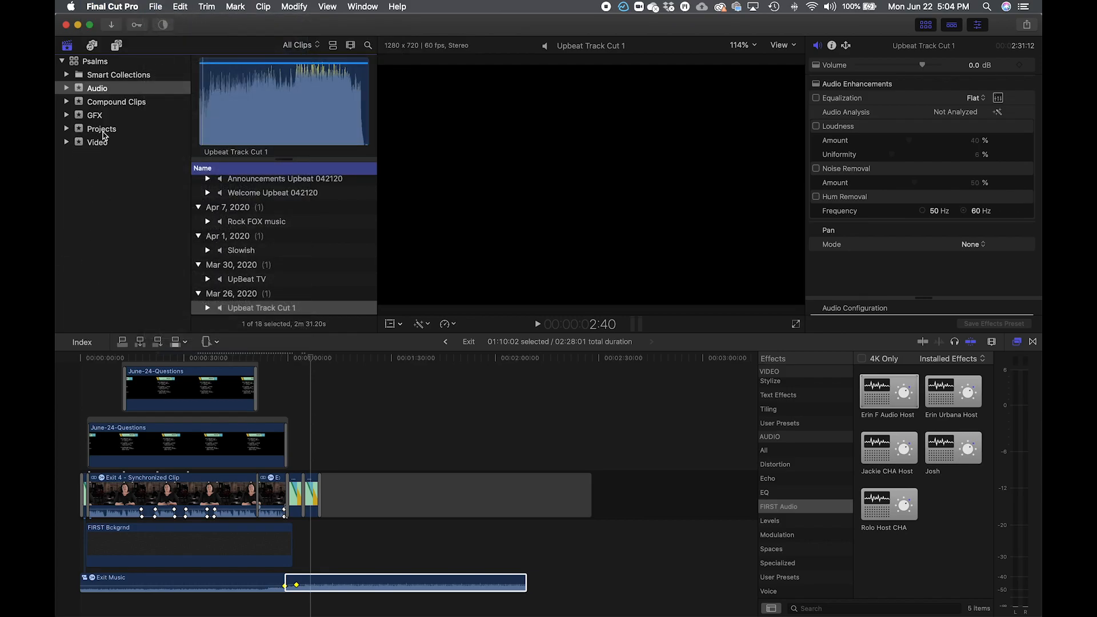
- Create a 4K 3840x2160, 23.98p project named Exit Loop in the Projects event and select it
{"action": "left_click", "coordinate": [104, 135]}
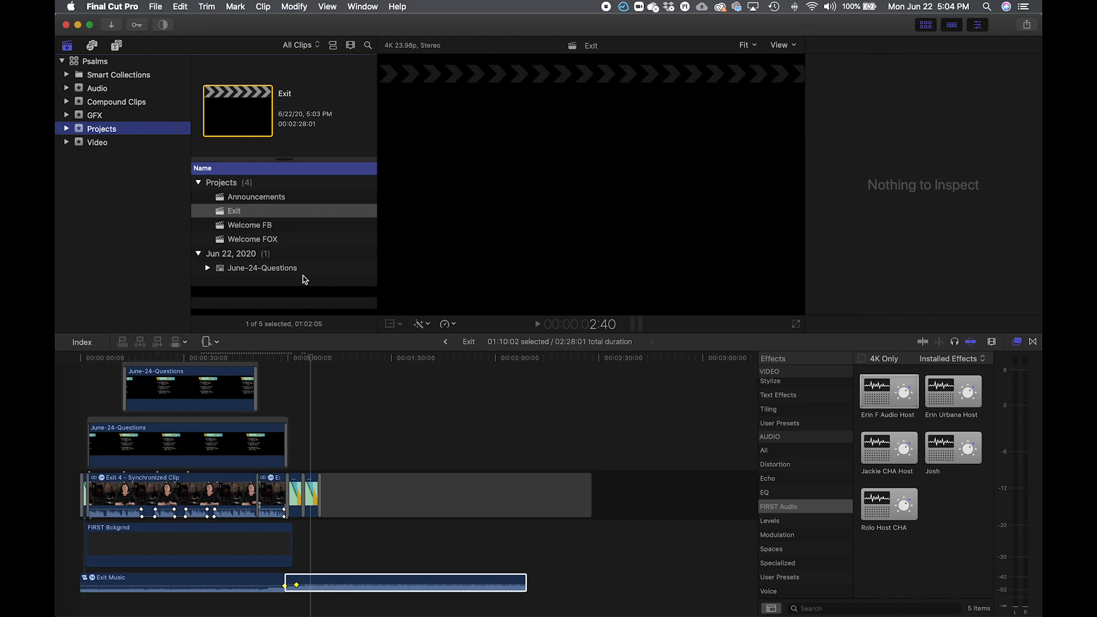
{"action": "key", "text": "super+n"}
{"action": "type", "text": "Exit Loop"}
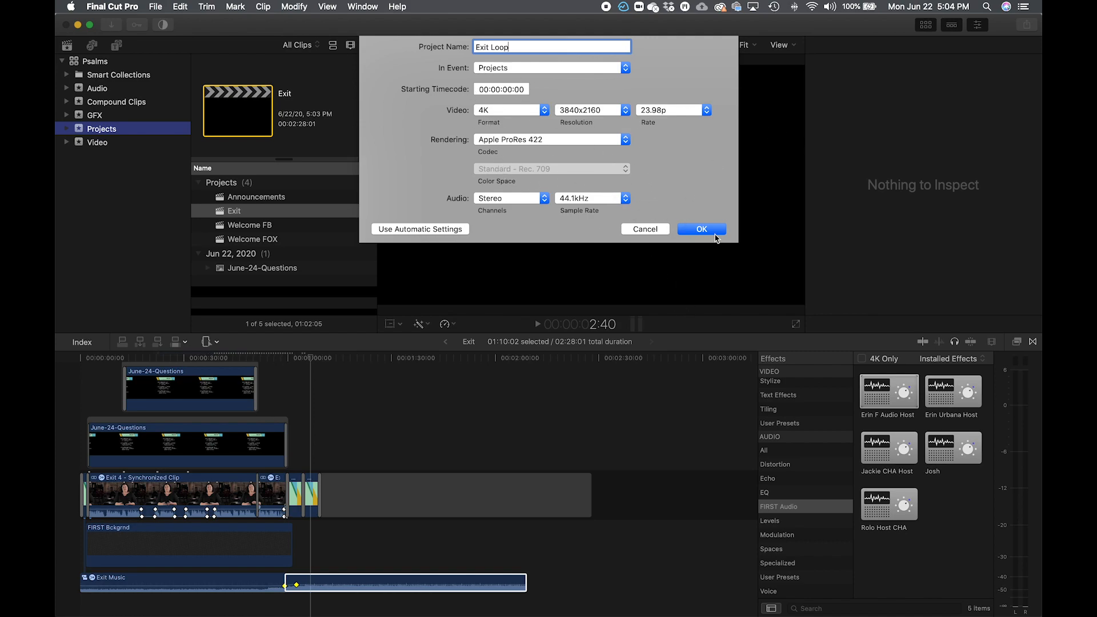
{"action": "left_click", "coordinate": [714, 233]}
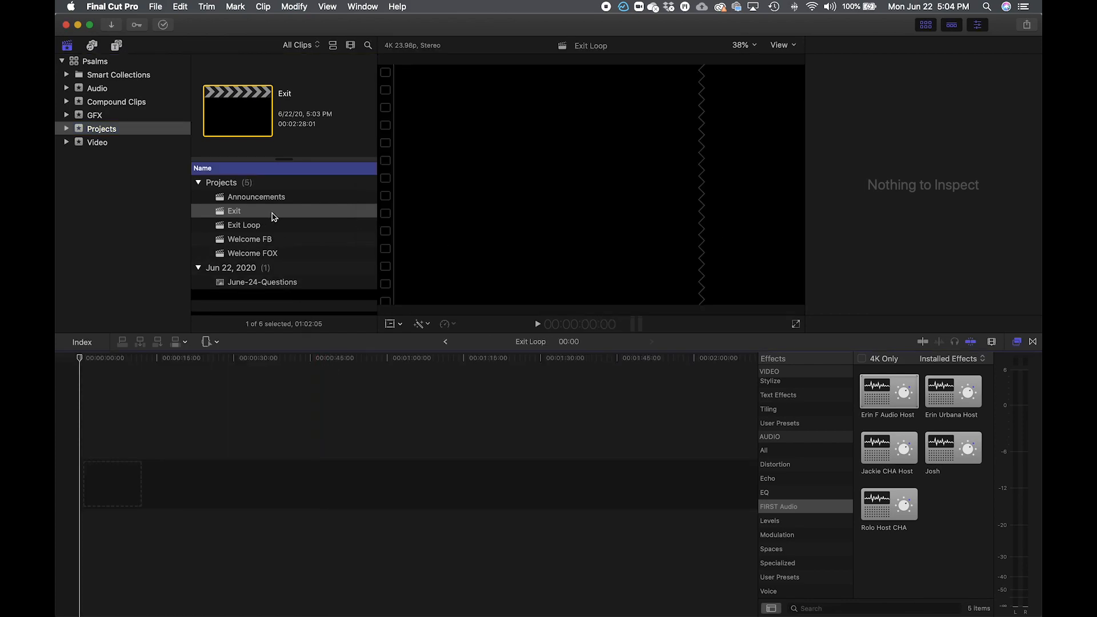
{"action": "left_click", "coordinate": [249, 229]}
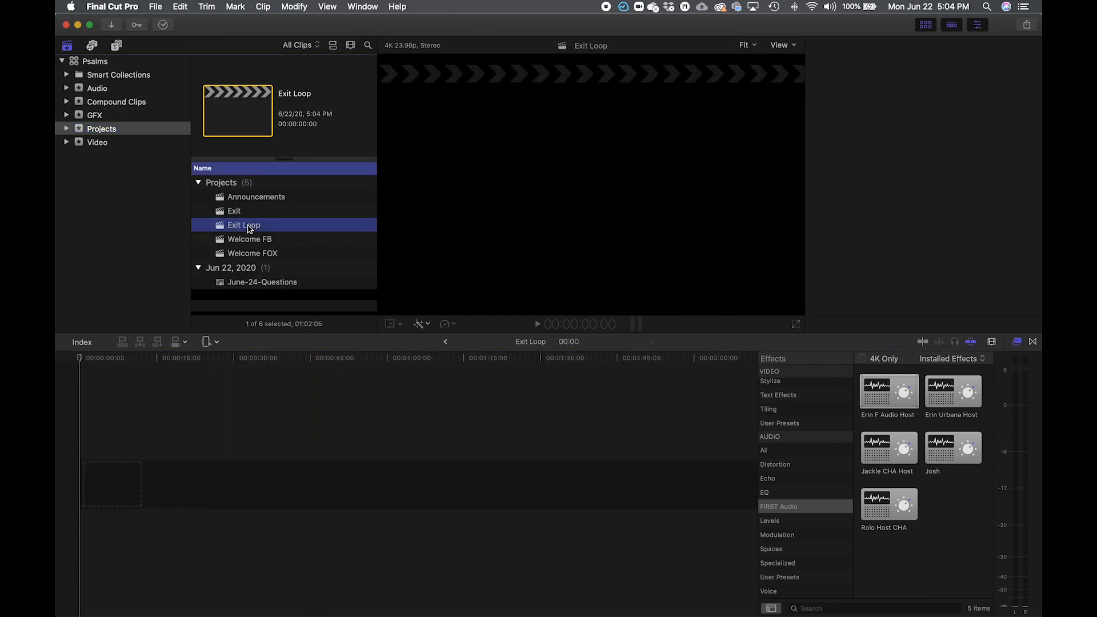
- Add the June-24-Questions graphic at the start of the empty Exit Loop timeline
{"action": "left_click", "coordinate": [1018, 342]}
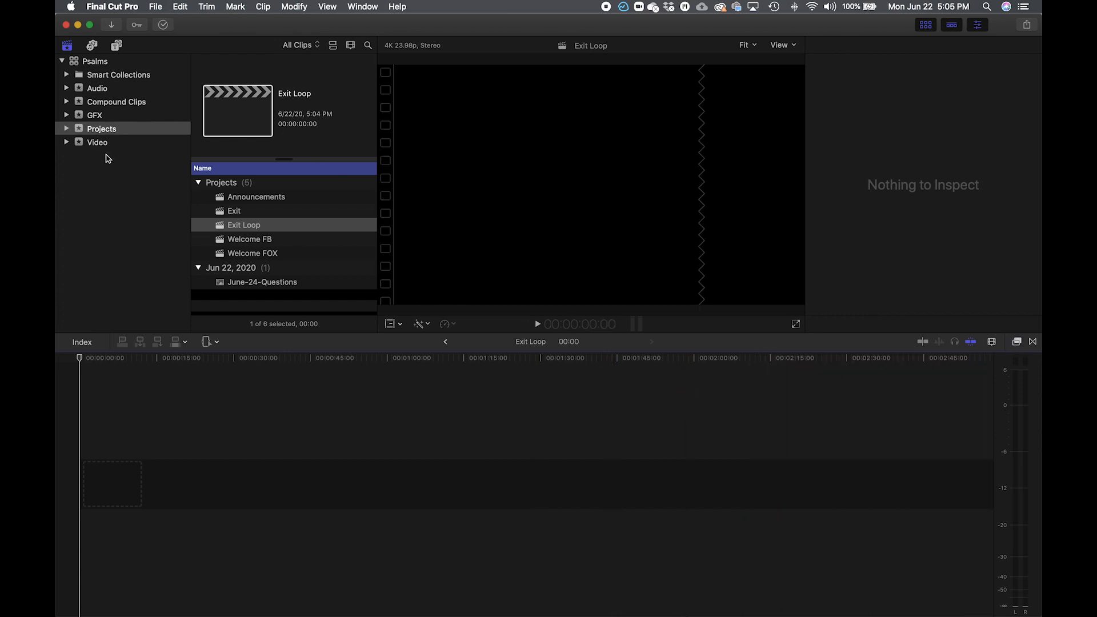
{"action": "left_click", "coordinate": [66, 115]}
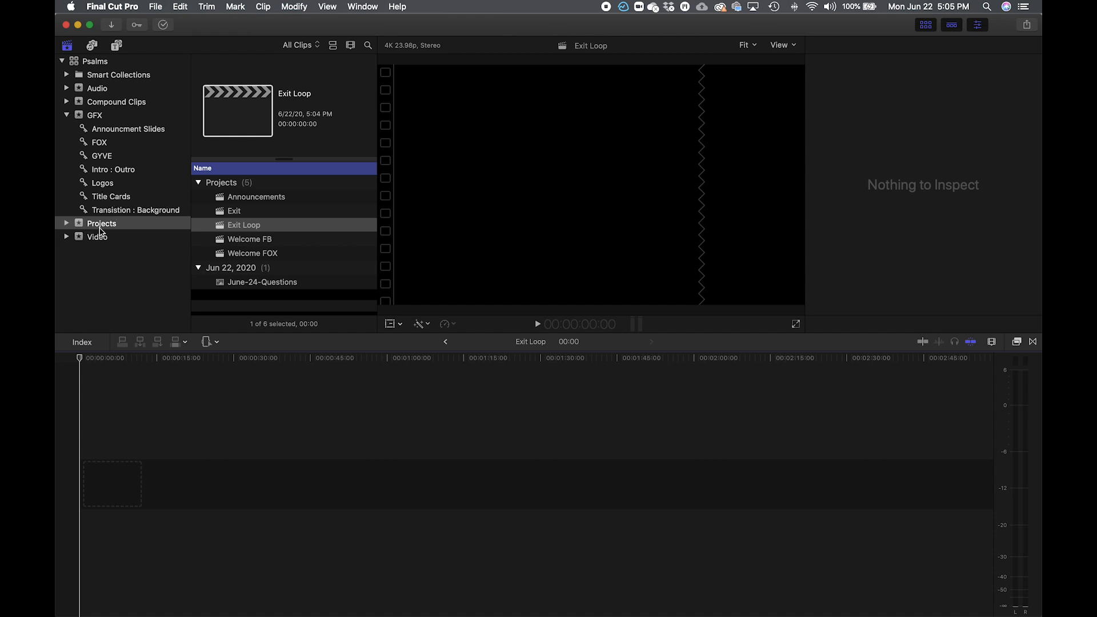
{"action": "left_click_drag", "start_coordinate": [261, 286], "coordinate": [110, 486]}
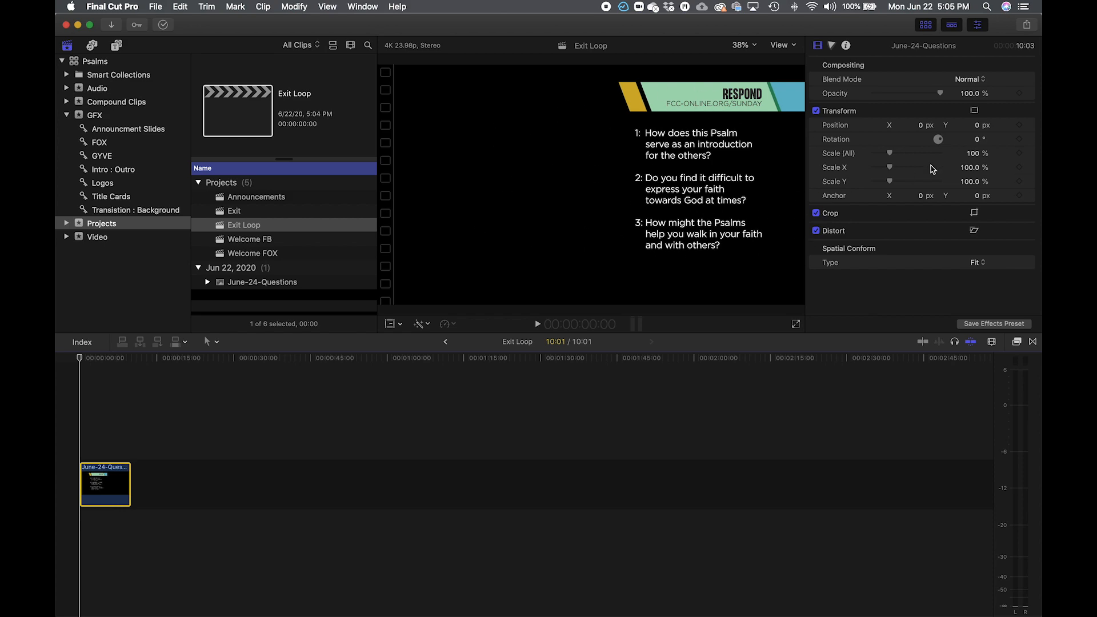
- Show the horizon overlay in the viewer and move the questions graphic to an X position of about -975.6 px
{"action": "mouse_move", "coordinate": [922, 129]}
{"action": "left_mouse_down"}
{"action": "mouse_move", "coordinate": [909, 126]}
{"action": "mouse_move", "coordinate": [920, 124]}
{"action": "left_mouse_up"}
{"action": "left_click", "coordinate": [778, 46]}
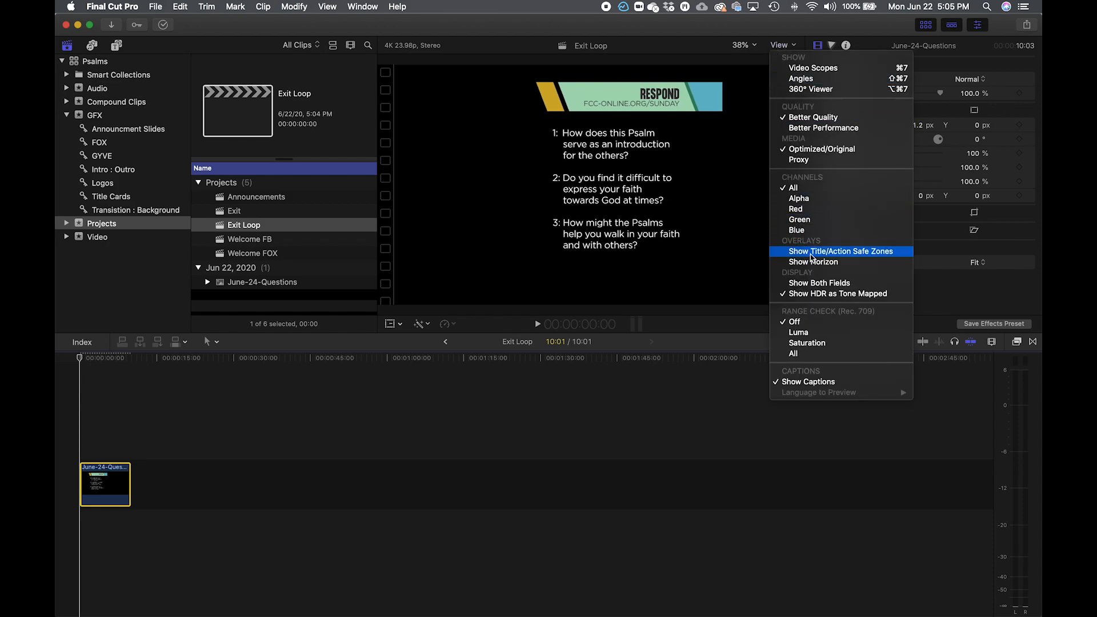
{"action": "left_click", "coordinate": [827, 262]}
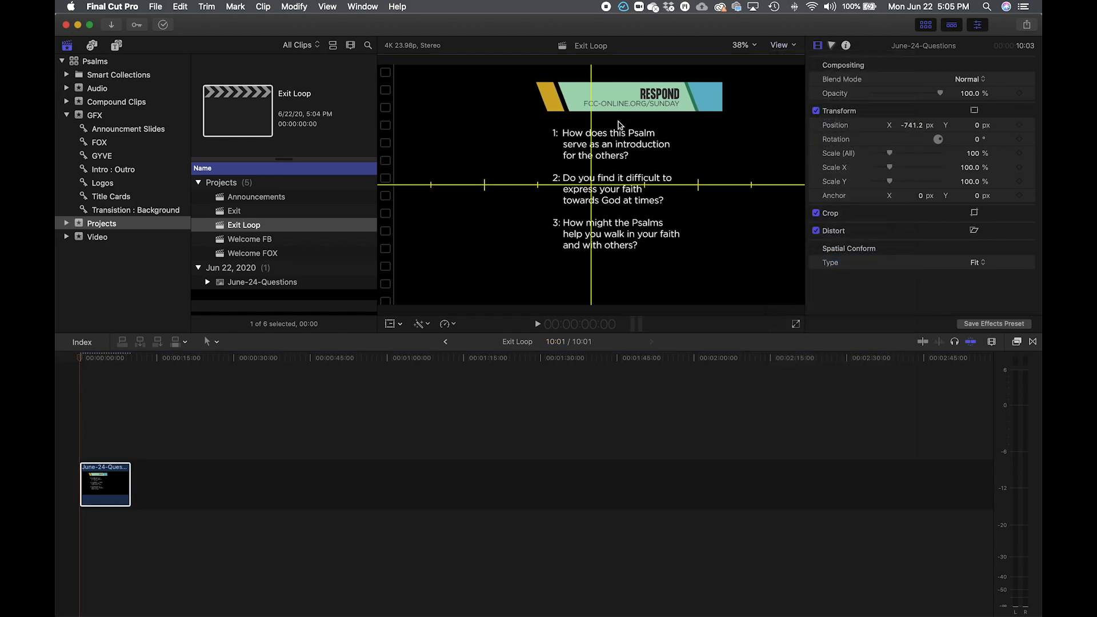
{"action": "left_click_drag", "start_coordinate": [918, 128], "coordinate": [912, 126]}
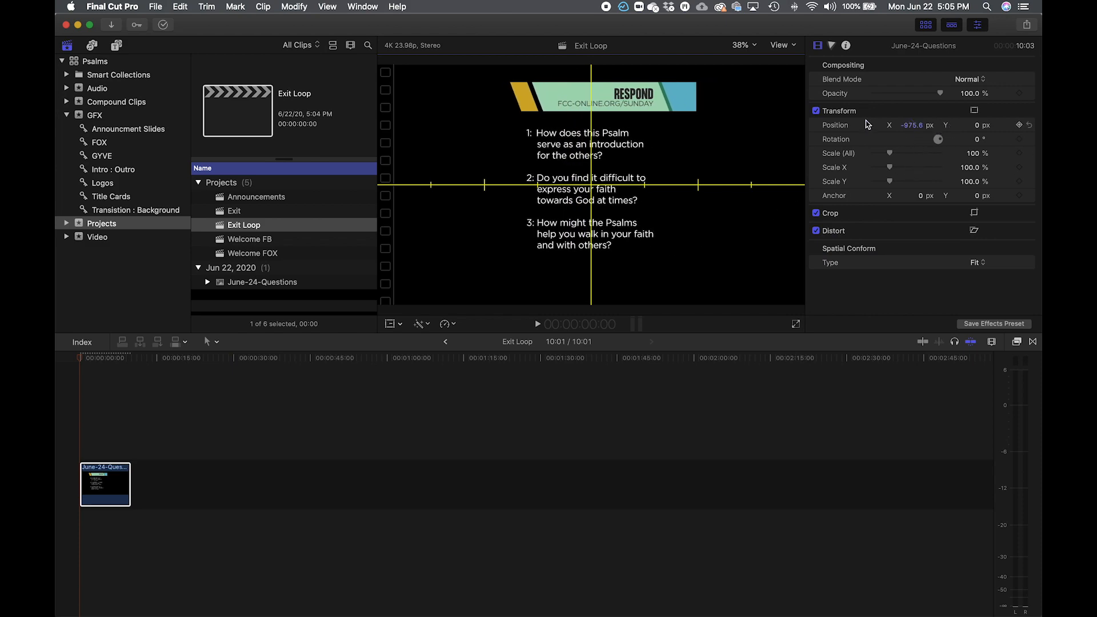
- Scale the questions graphic to 120% after trying 125%, and shift its X position to about -1111.9 px
{"action": "left_click", "coordinate": [975, 154]}
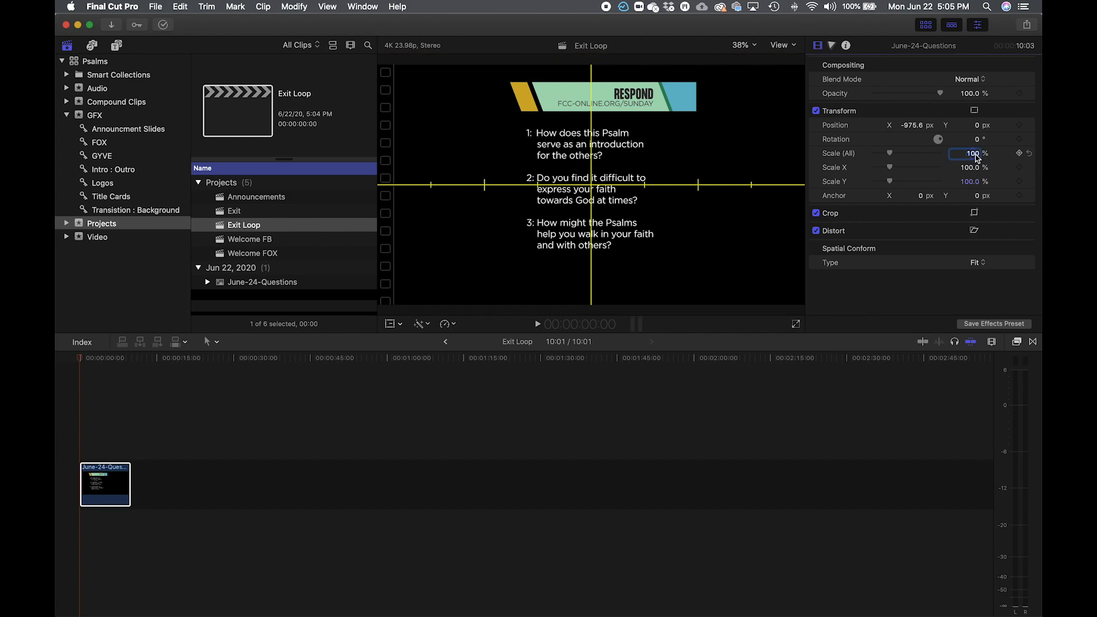
{"action": "type", "text": "125"}
{"action": "key", "text": "Return"}
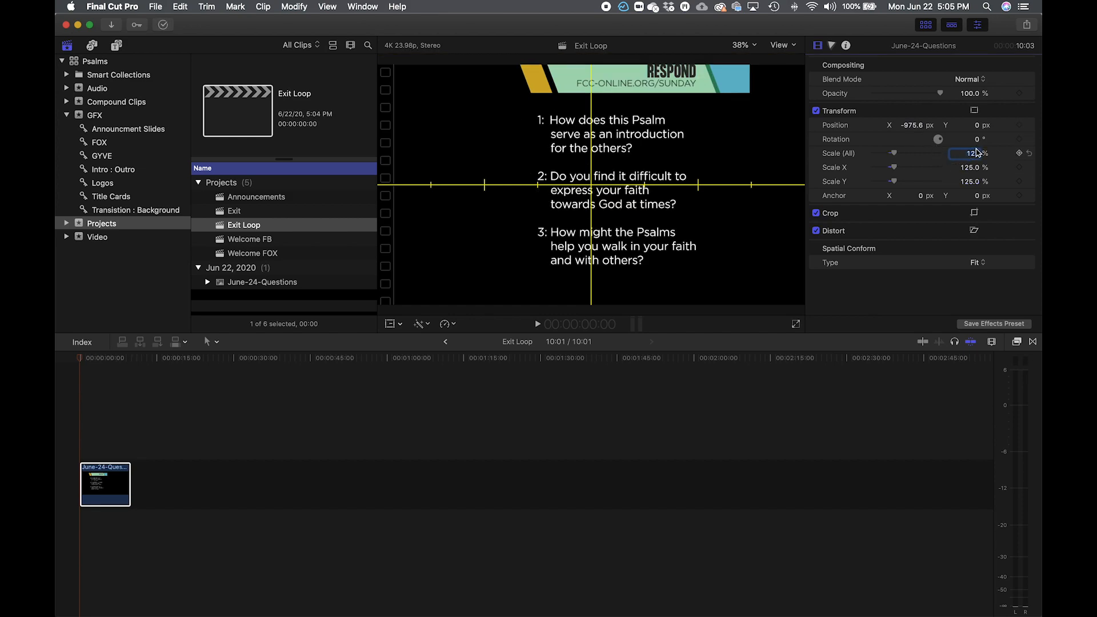
{"action": "key", "text": "Return"}
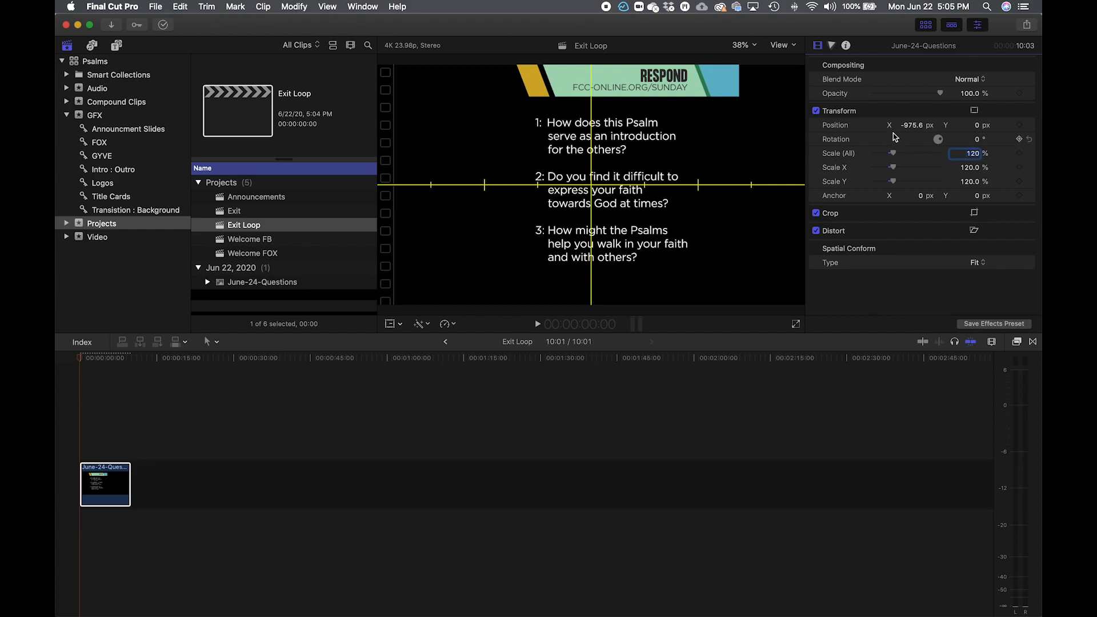
{"action": "mouse_move", "coordinate": [914, 127]}
{"action": "left_mouse_down"}
{"action": "mouse_move", "coordinate": [905, 126]}
{"action": "mouse_move", "coordinate": [919, 126]}
{"action": "left_mouse_up"}
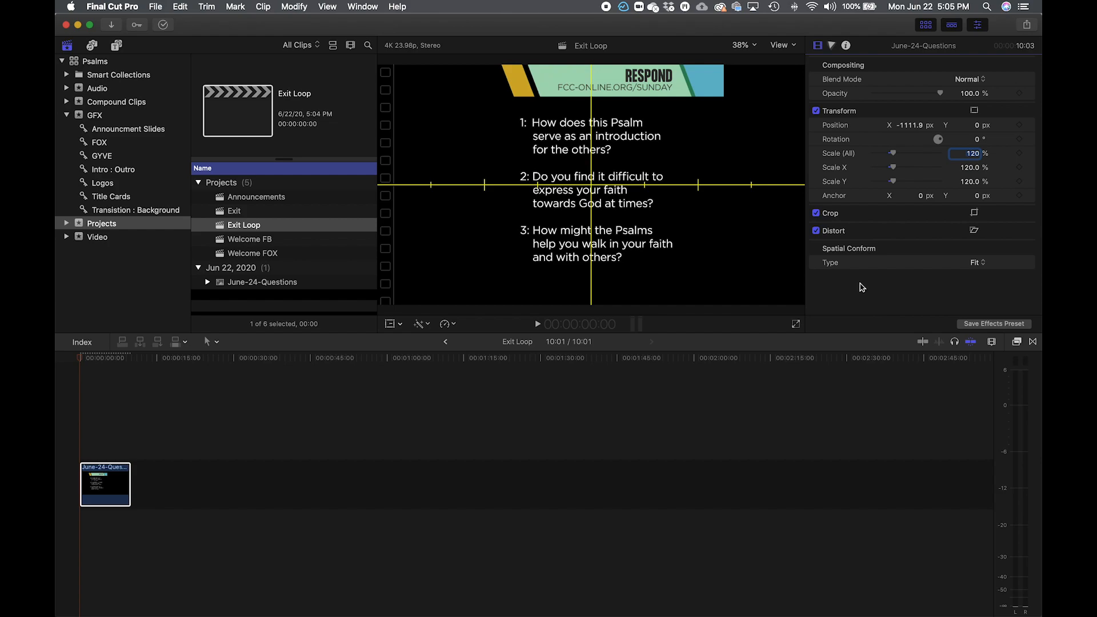
- Apply the Draw Mask effect to the June-24-Questions clip in the Exit Loop timeline
{"action": "left_click", "coordinate": [1018, 343]}
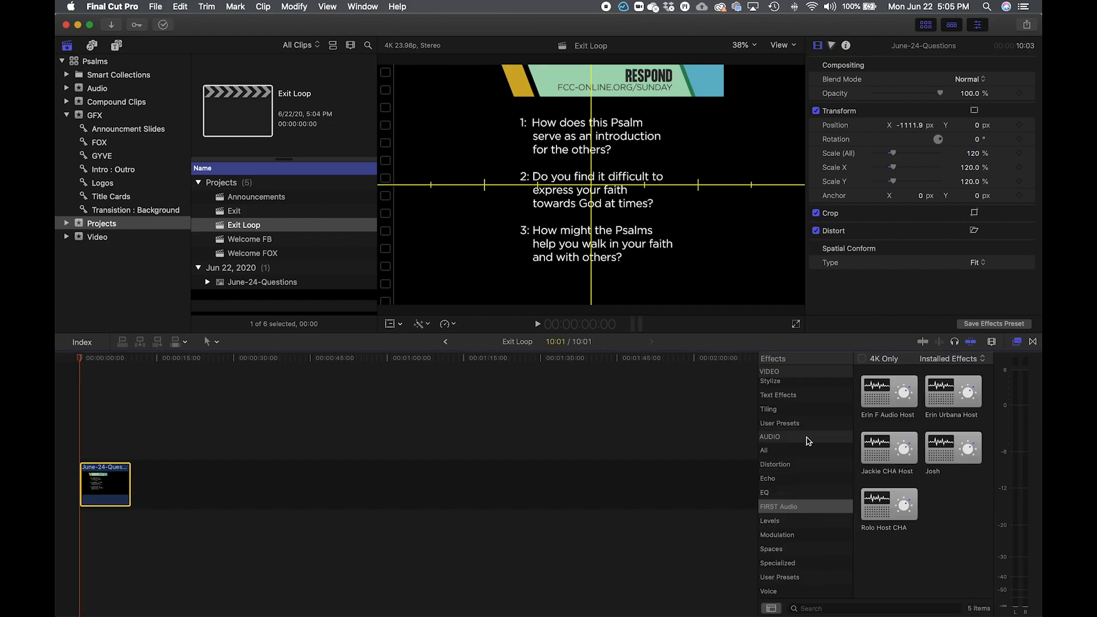
{"action": "scroll", "coordinate": [797, 418], "scroll_direction": "up", "scroll_amount": 10}
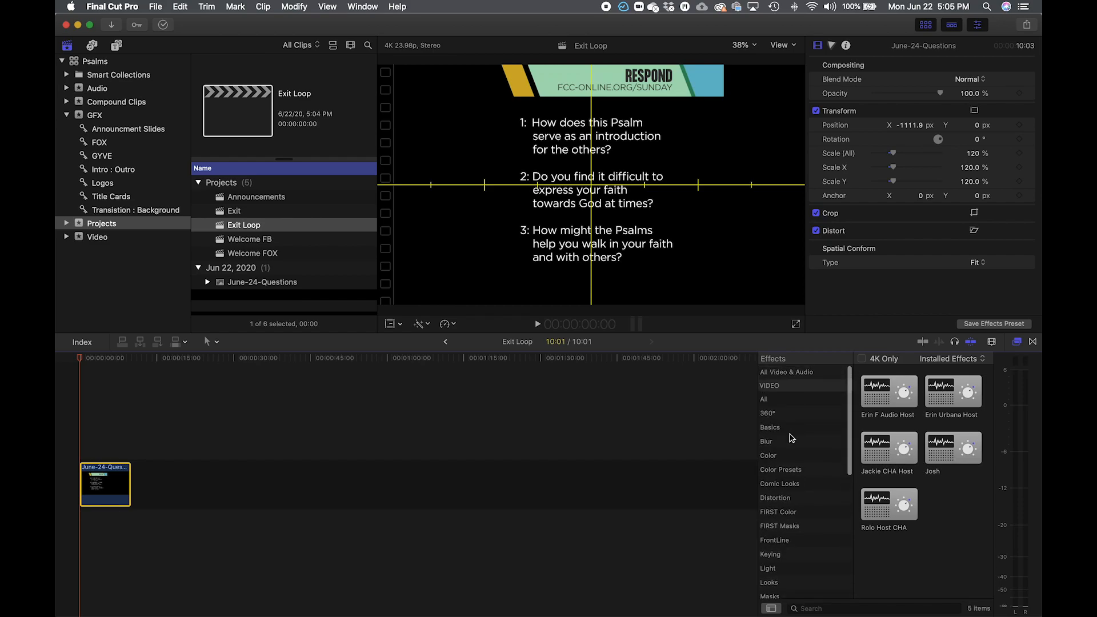
{"action": "left_click", "coordinate": [800, 598]}
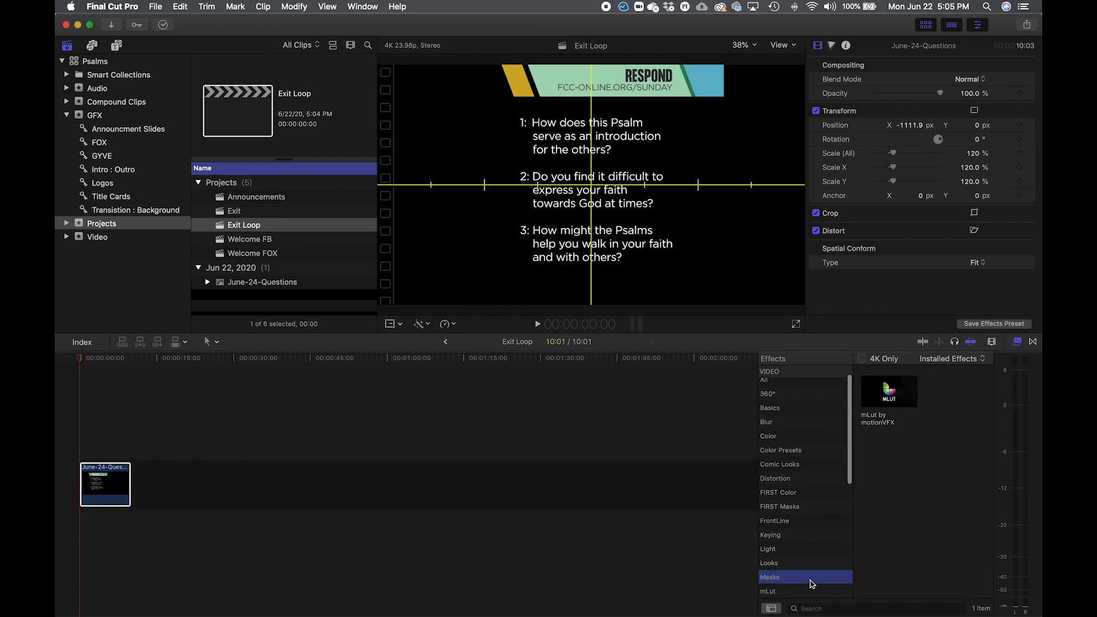
{"action": "mouse_move", "coordinate": [890, 392]}
{"action": "left_mouse_down"}
{"action": "mouse_move", "coordinate": [398, 432]}
{"action": "mouse_move", "coordinate": [106, 485]}
{"action": "left_mouse_up"}
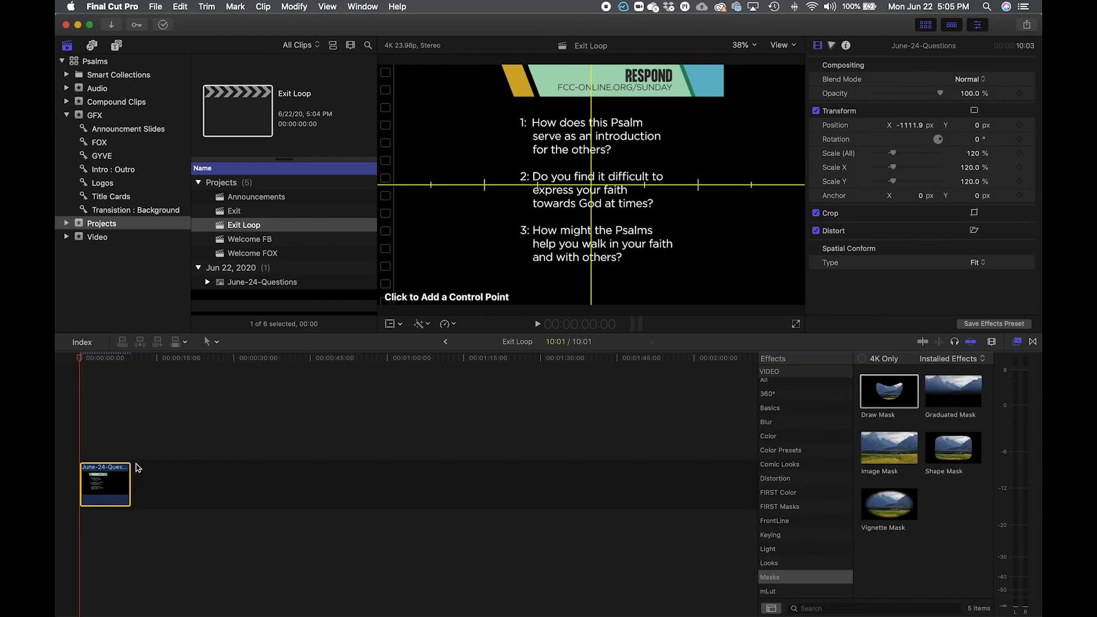
- Draw a closed four-point mask around the three questions, leaving the RESPOND banner outside it, and deselect the clip
{"action": "left_click", "coordinate": [477, 107]}
{"action": "left_click", "coordinate": [482, 278]}
{"action": "left_click", "coordinate": [769, 282]}
{"action": "left_click", "coordinate": [689, 107]}
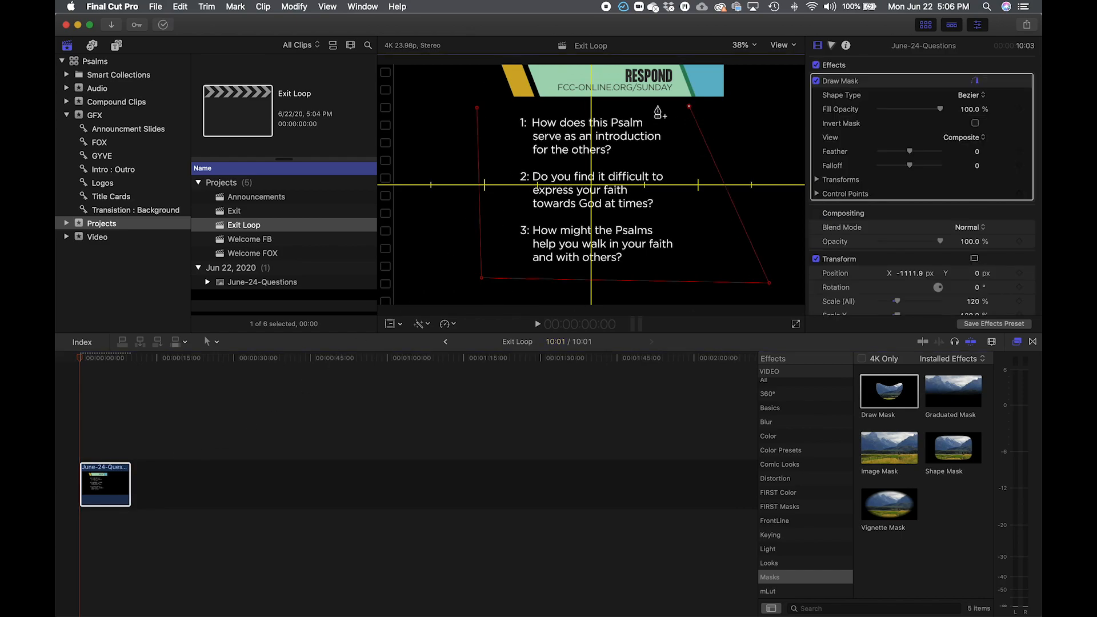
{"action": "left_click", "coordinate": [477, 108]}
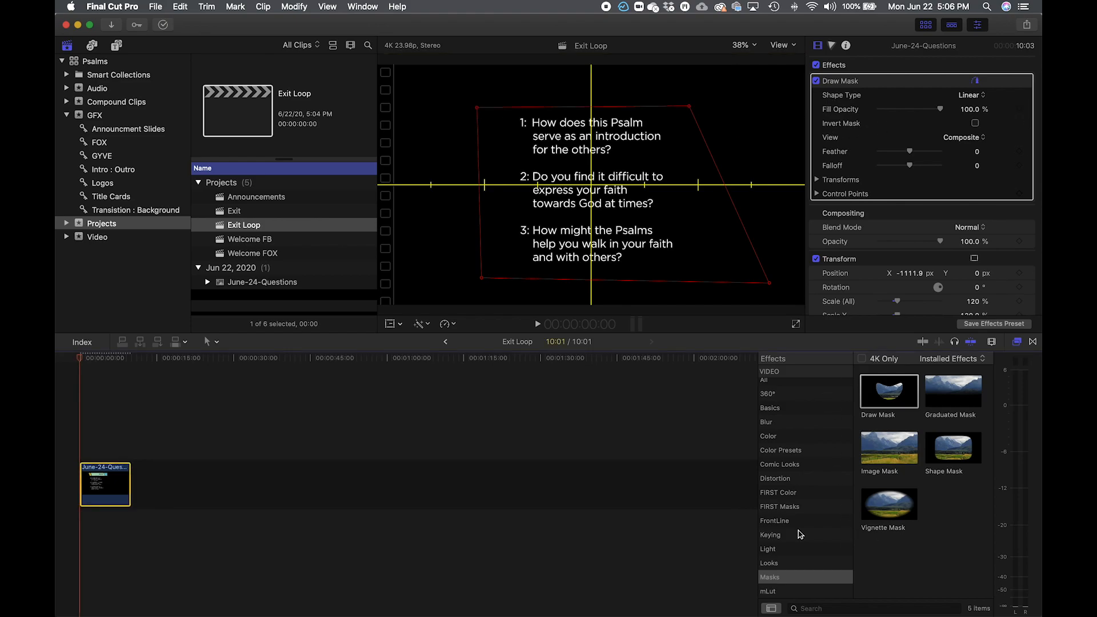
{"action": "left_click", "coordinate": [471, 472]}
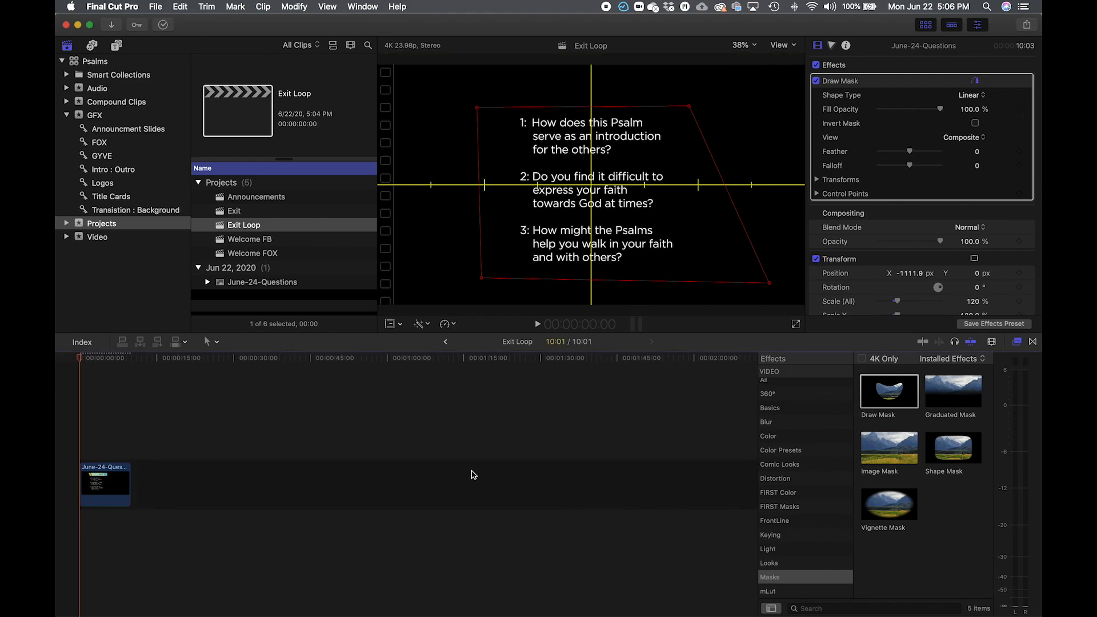
{"action": "left_click", "coordinate": [95, 359]}
{"action": "left_click", "coordinate": [883, 223]}
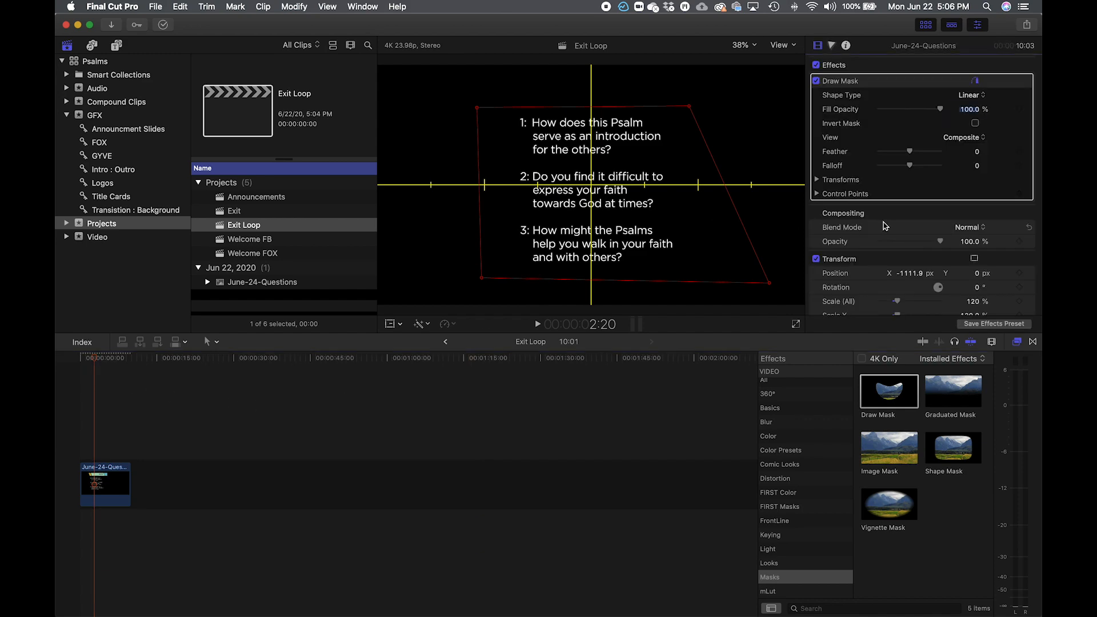
- Compare the Father's Day, COVID-19 Relief and CU Better Together announcement slides, and append CU Better Together after the questions clip
{"action": "left_click", "coordinate": [127, 131]}
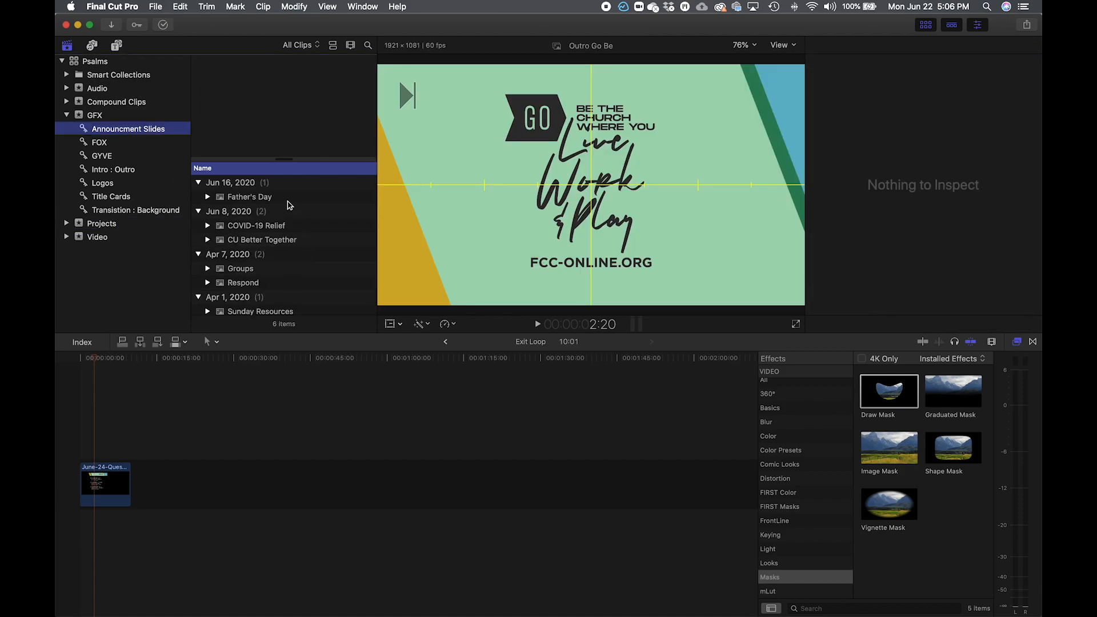
{"action": "left_click", "coordinate": [288, 200]}
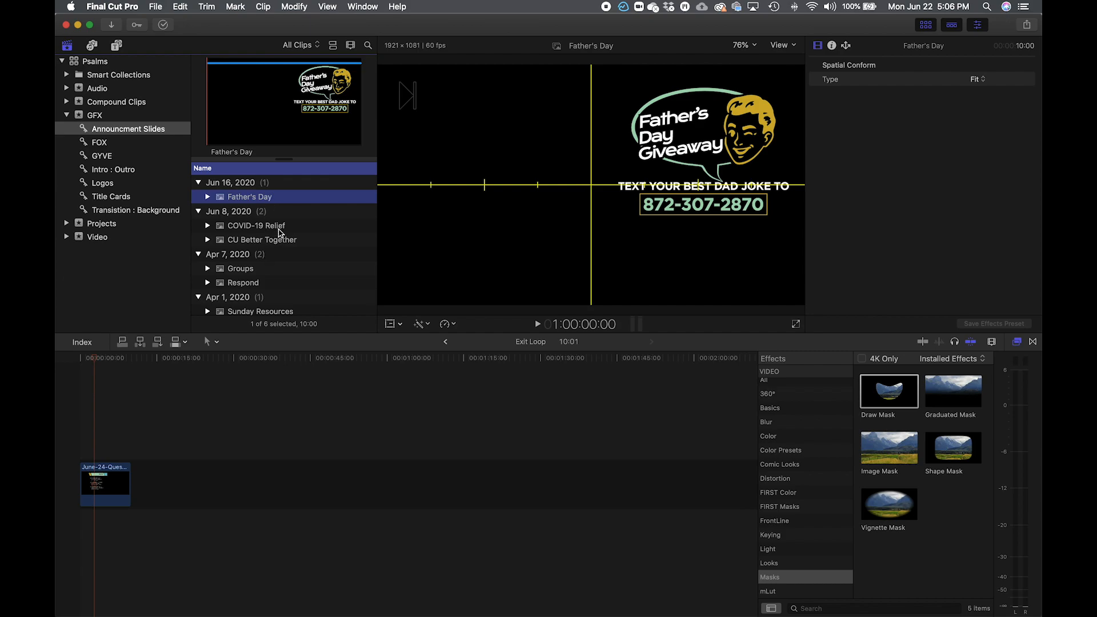
{"action": "left_click", "coordinate": [281, 229]}
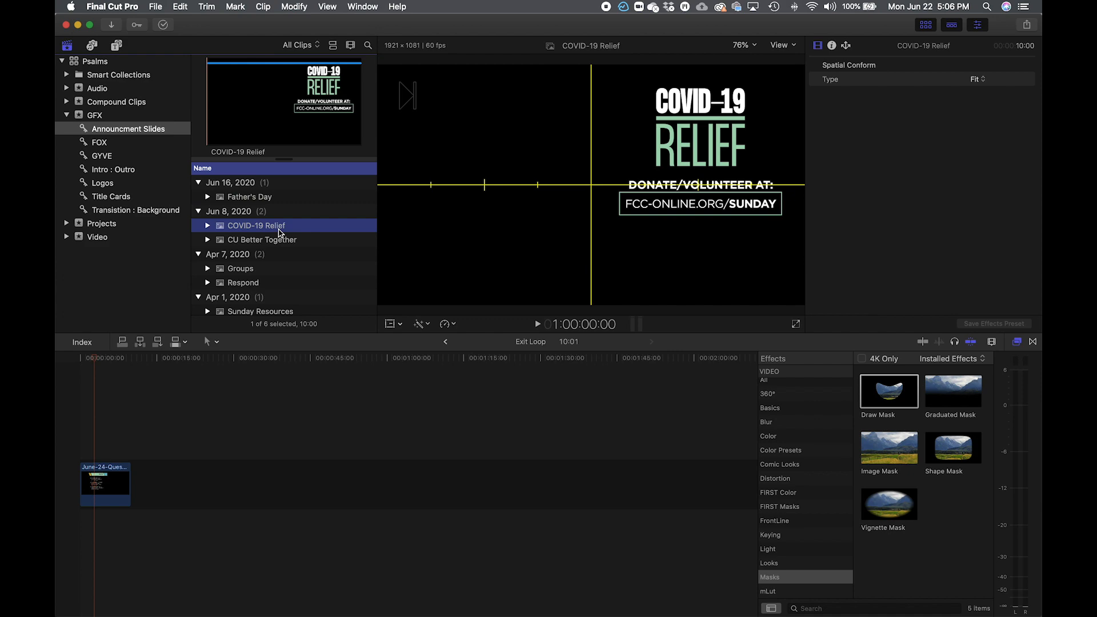
{"action": "left_click", "coordinate": [275, 240]}
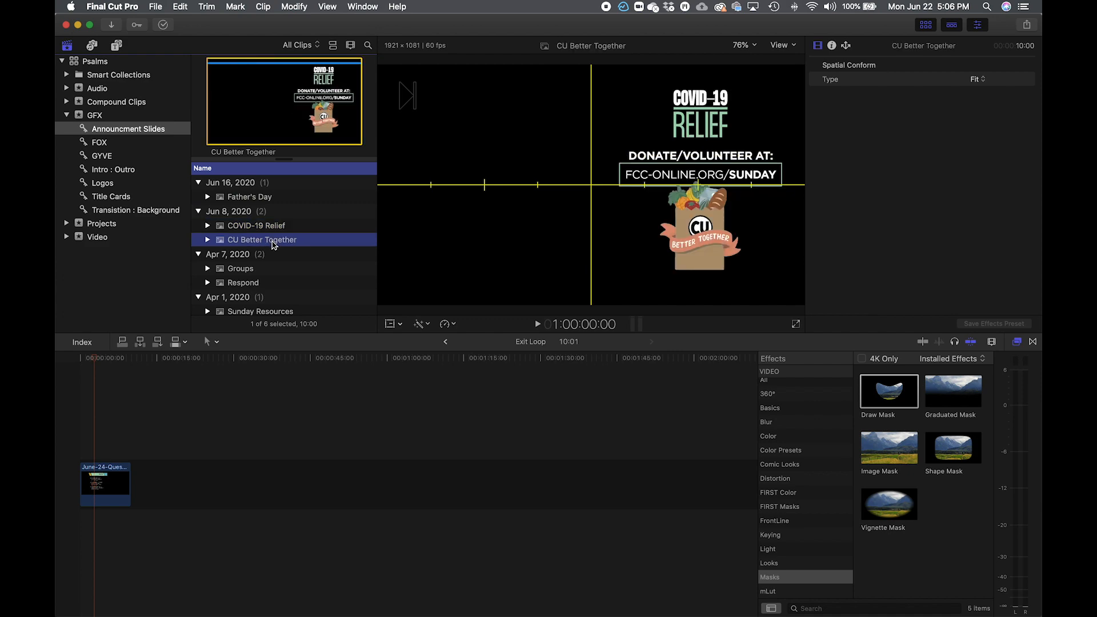
{"action": "left_click", "coordinate": [281, 229]}
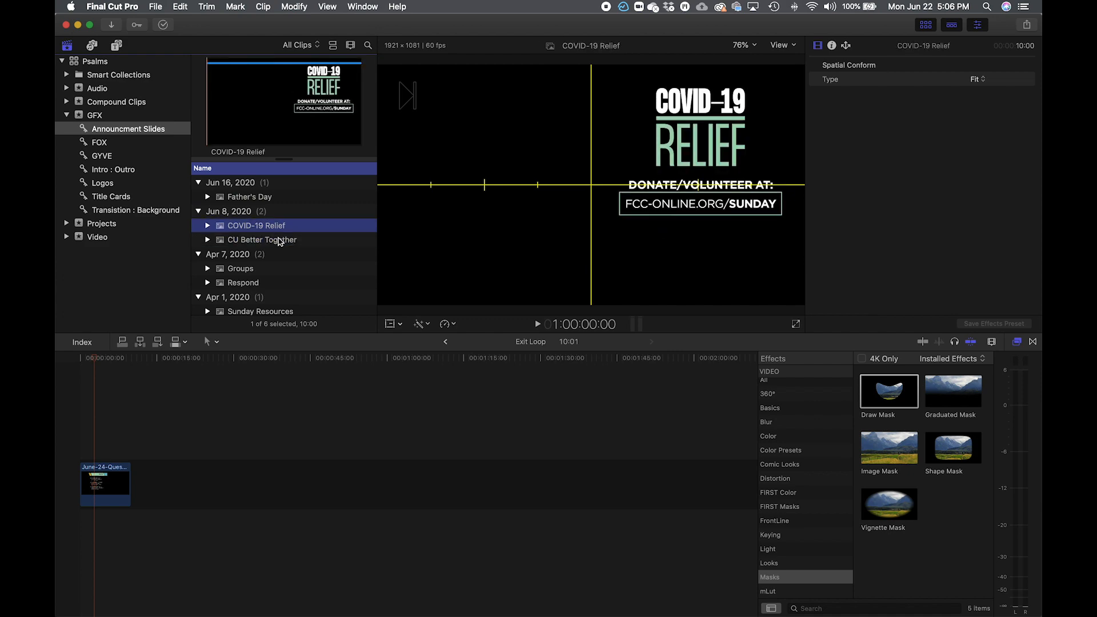
{"action": "left_click", "coordinate": [280, 240]}
{"action": "left_click", "coordinate": [724, 203]}
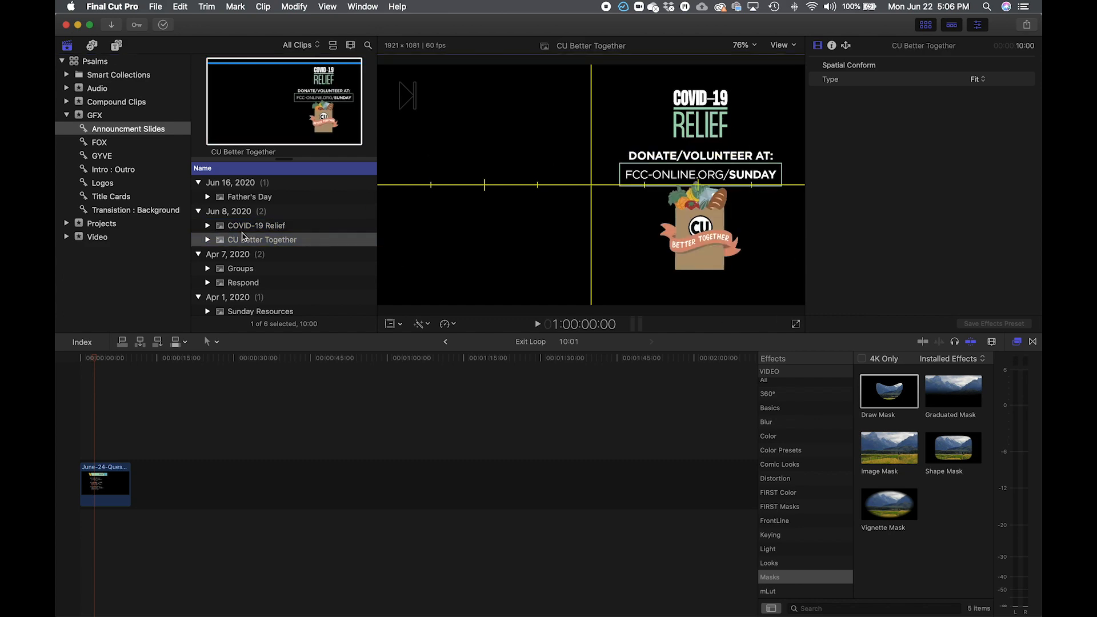
{"action": "left_click_drag", "start_coordinate": [264, 237], "coordinate": [191, 473]}
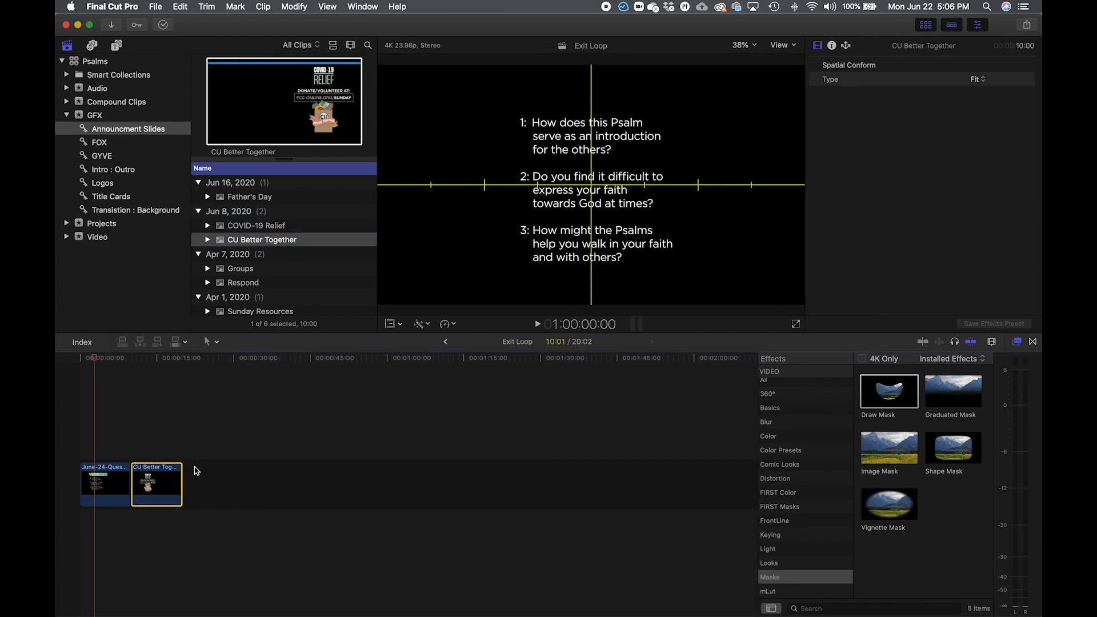
- Centre the CU Better Together slide in the frame by shifting its X position to about -991.8 px
{"action": "left_click", "coordinate": [163, 500]}
{"action": "left_click", "coordinate": [148, 423]}
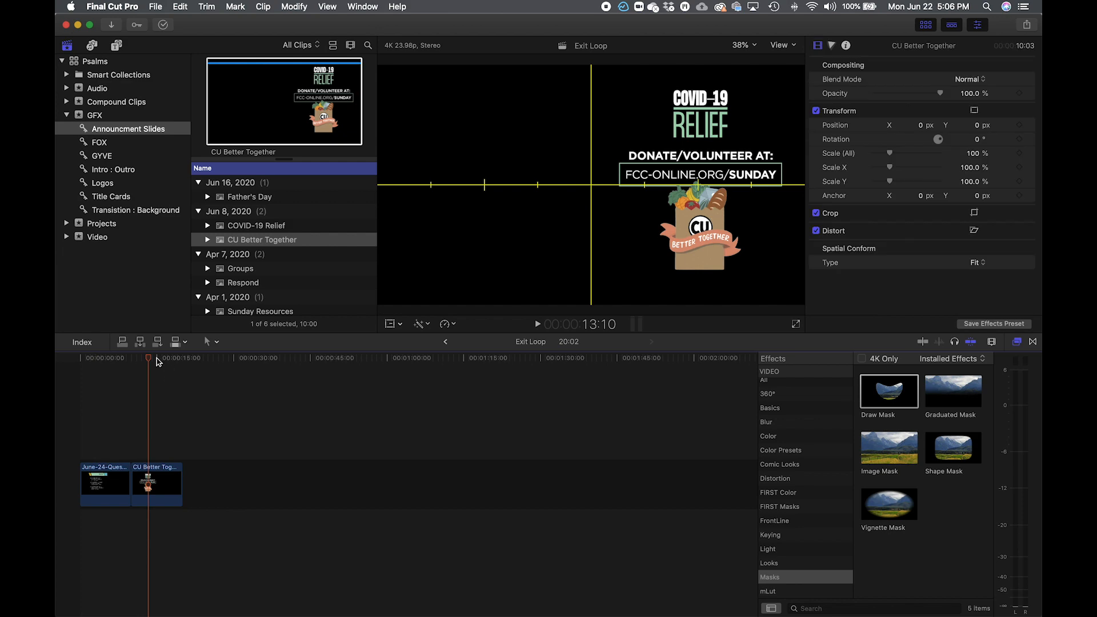
{"action": "left_click_drag", "start_coordinate": [923, 126], "coordinate": [896, 132]}
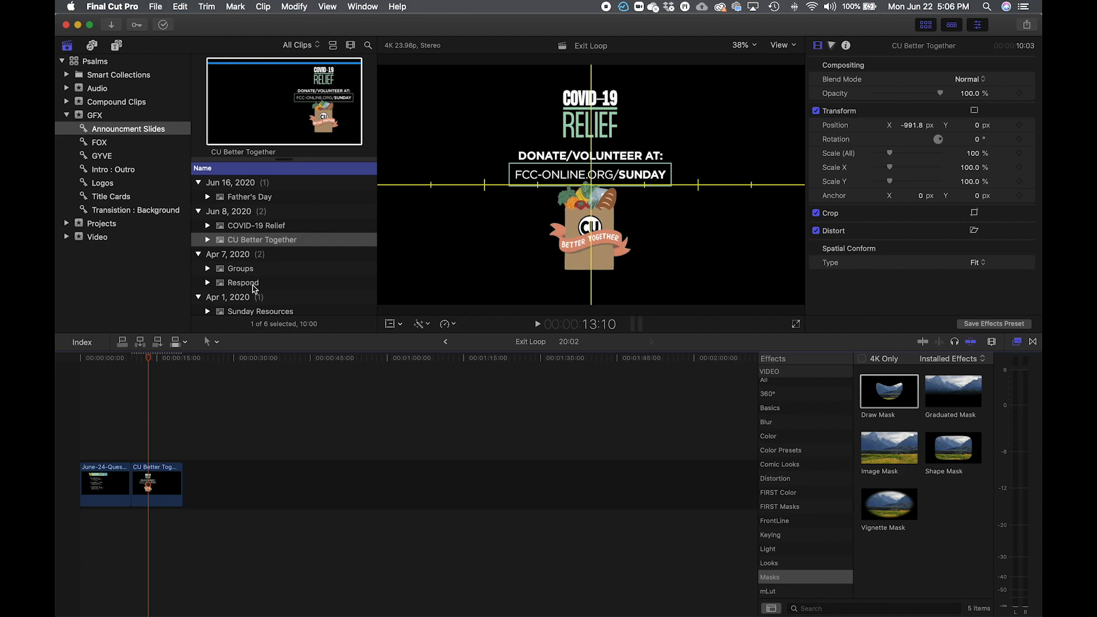
- Append the Groups slide after CU Better Together and centre it with an X position of about -965 px
{"action": "left_click", "coordinate": [255, 271]}
{"action": "left_click_drag", "start_coordinate": [257, 306], "coordinate": [249, 461]}
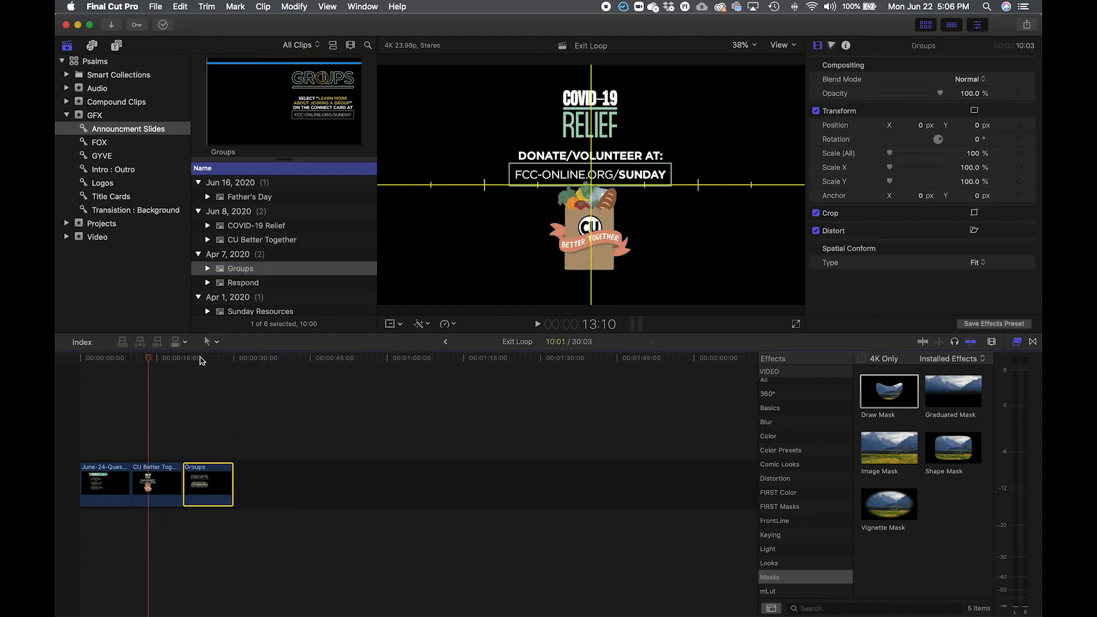
{"action": "left_click", "coordinate": [200, 360]}
{"action": "left_click_drag", "start_coordinate": [921, 125], "coordinate": [921, 124]}
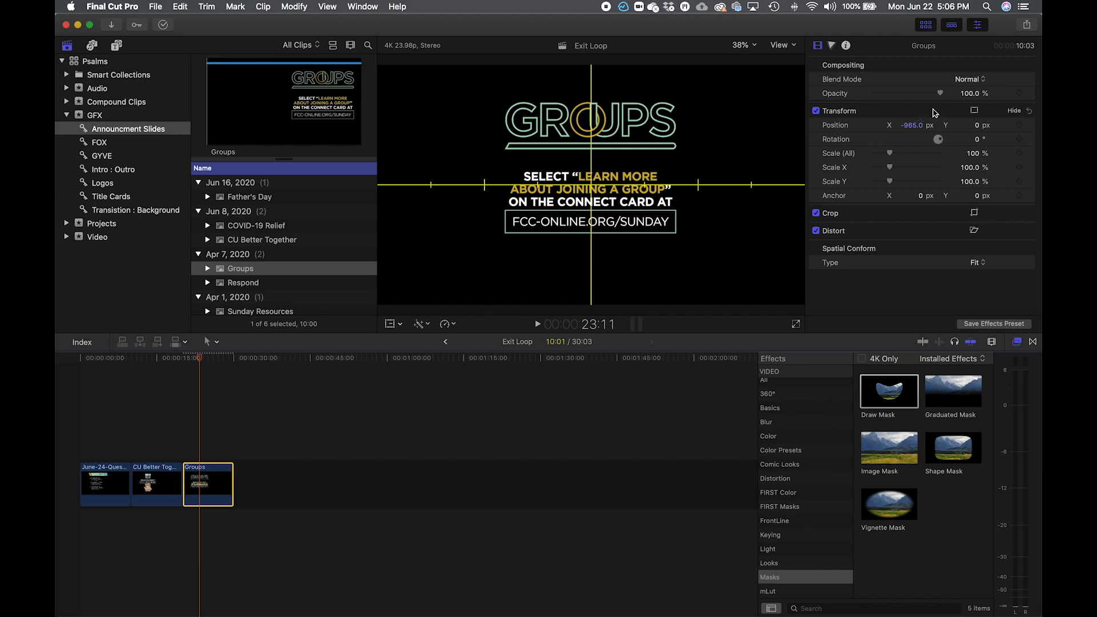
- Preview the Respond slide and look through the remaining announcement slides
{"action": "left_click", "coordinate": [319, 284]}
{"action": "scroll", "coordinate": [314, 291], "scroll_direction": "down", "scroll_amount": 1}
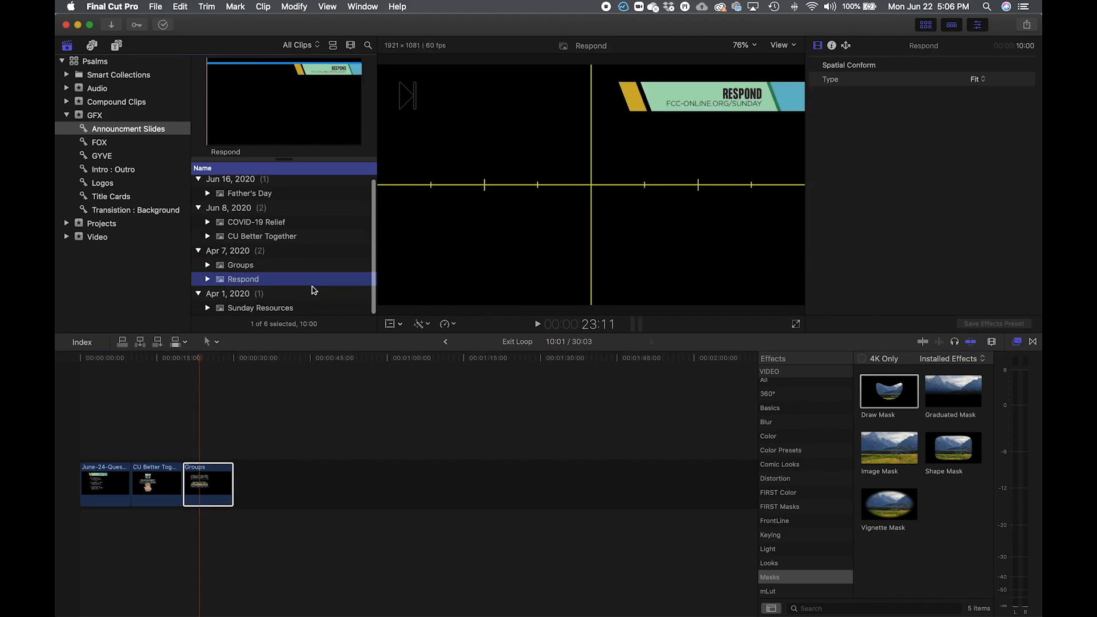